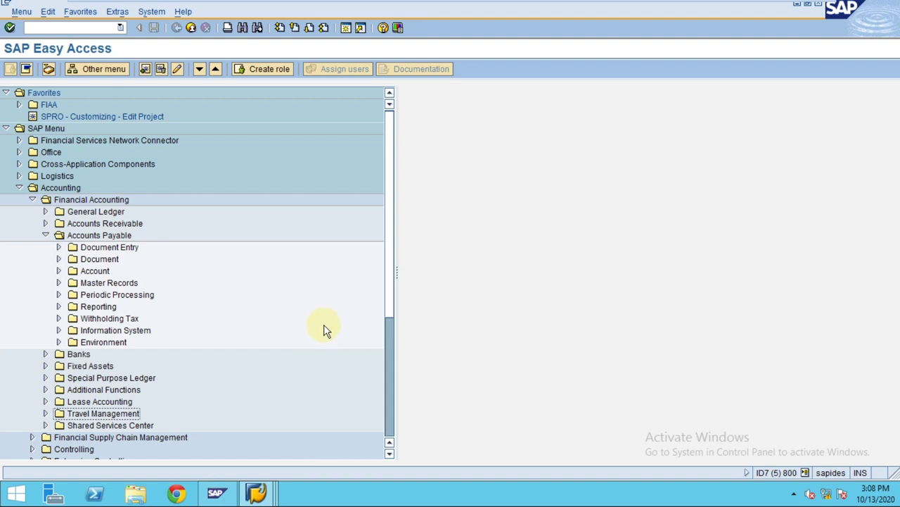
Open the FK10N Display Balances transaction from the Account folder of Accounts Payable
{"action": "left_click", "coordinate": [45, 235]}
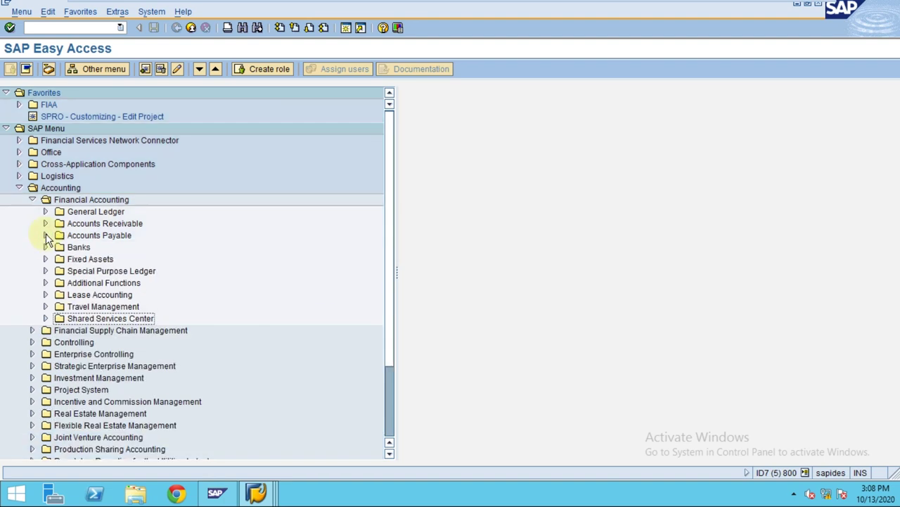
{"action": "left_click", "coordinate": [107, 235]}
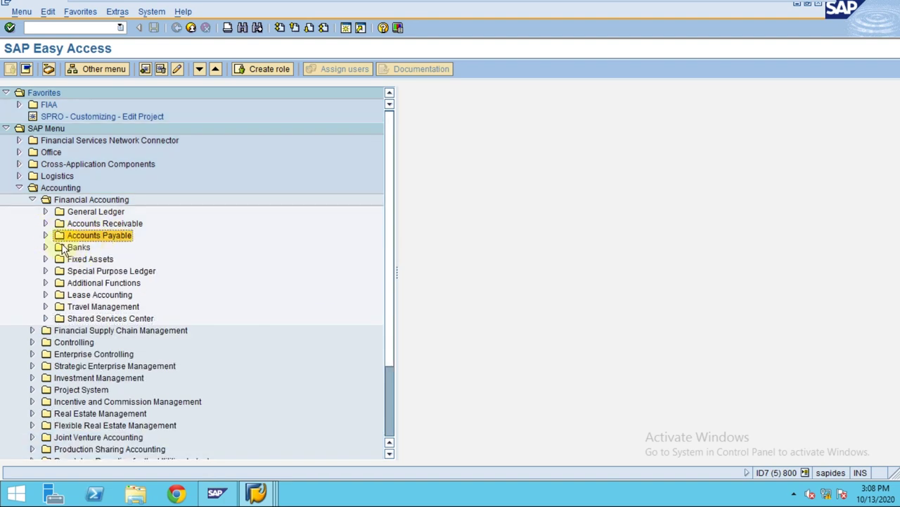
{"action": "left_click", "coordinate": [46, 235]}
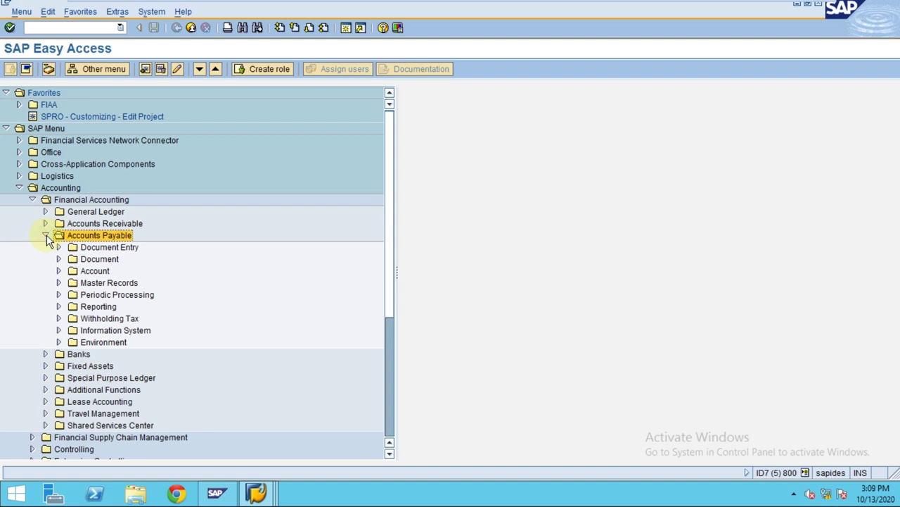
{"action": "left_click", "coordinate": [58, 270]}
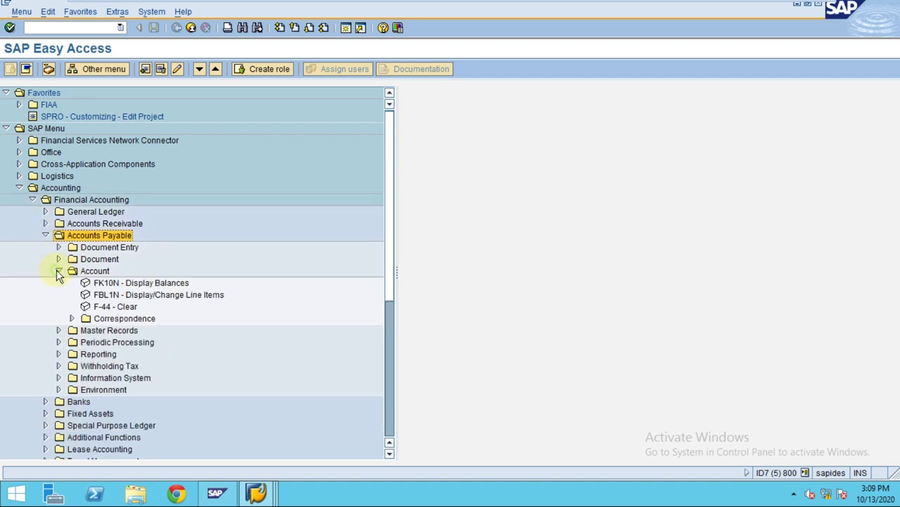
{"action": "double_click", "coordinate": [126, 282]}
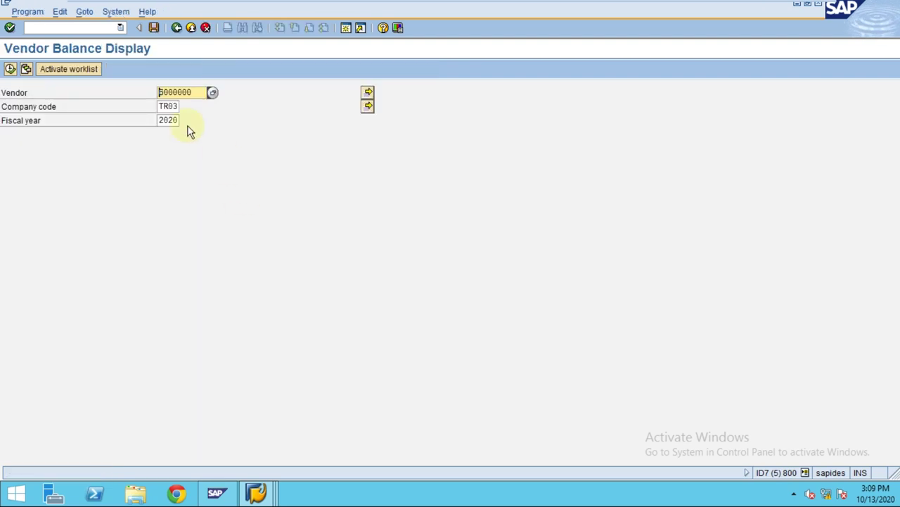
Run the vendor balance display for company code TR03 and fiscal year 2020, and examine the amounts in periods 1 and 2
{"action": "left_click", "coordinate": [10, 69]}
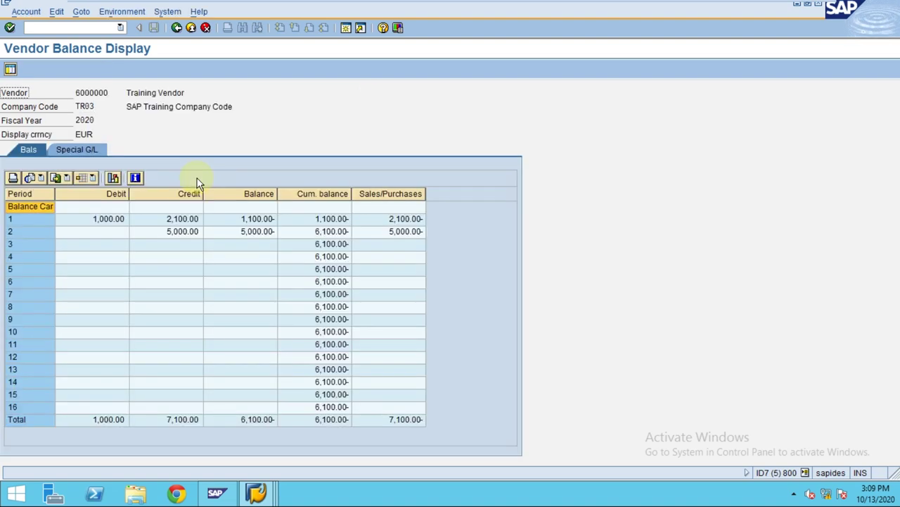
{"action": "left_click", "coordinate": [329, 219]}
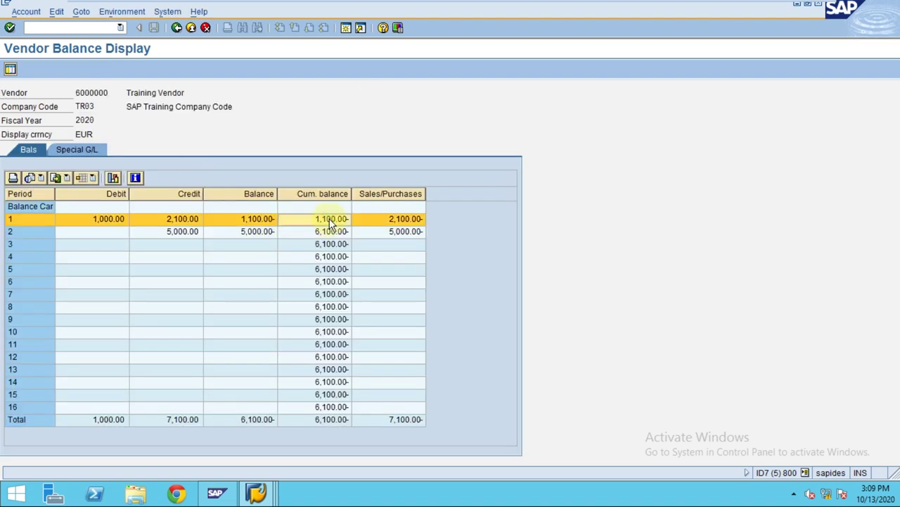
{"action": "left_click", "coordinate": [177, 232]}
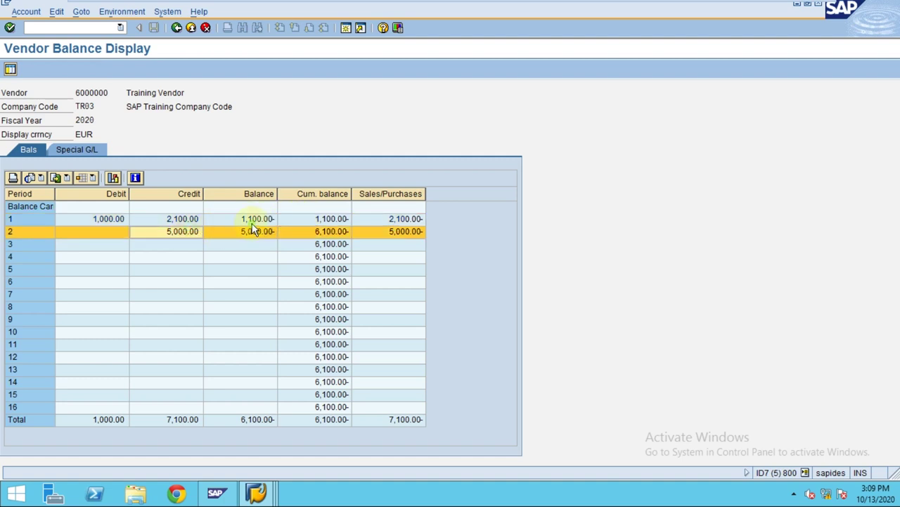
{"action": "left_click", "coordinate": [255, 220]}
{"action": "left_click", "coordinate": [254, 232]}
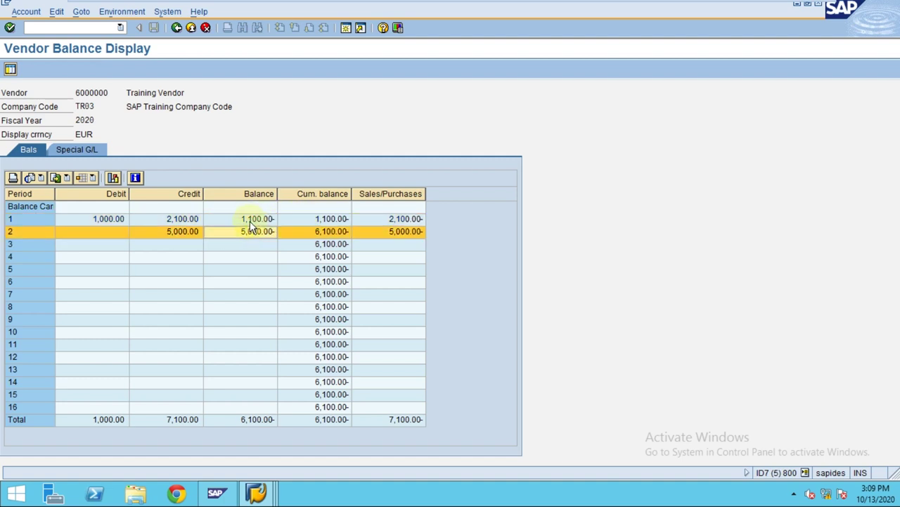
{"action": "left_click", "coordinate": [251, 221]}
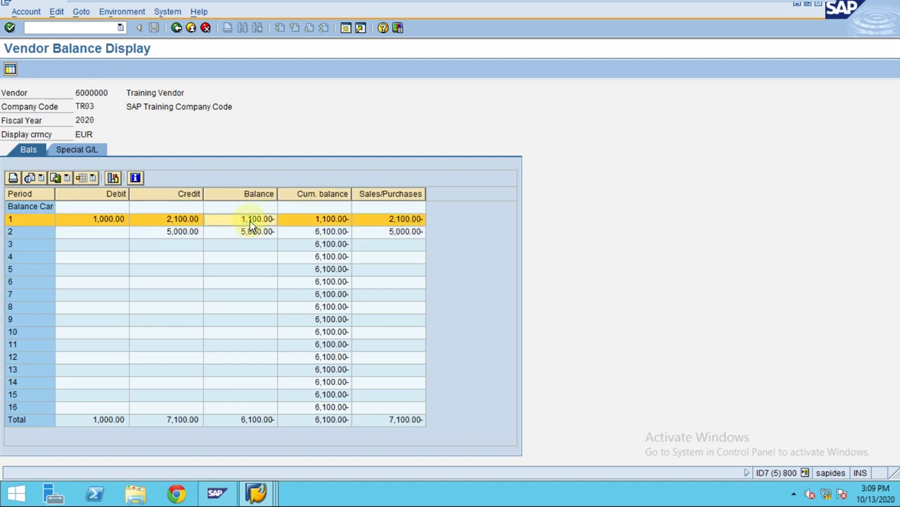
Return to the selection screen and run the vendor balance display again with the same selection
{"action": "left_click", "coordinate": [176, 28]}
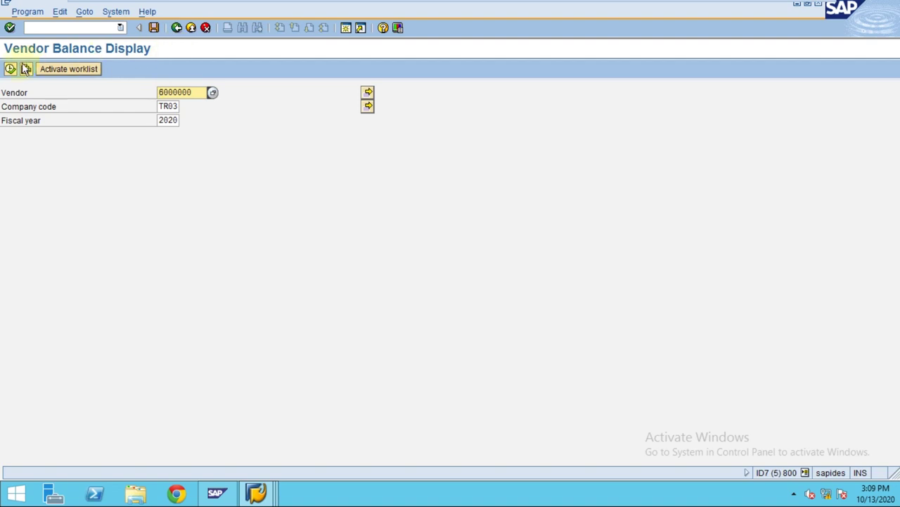
{"action": "key", "text": "F8"}
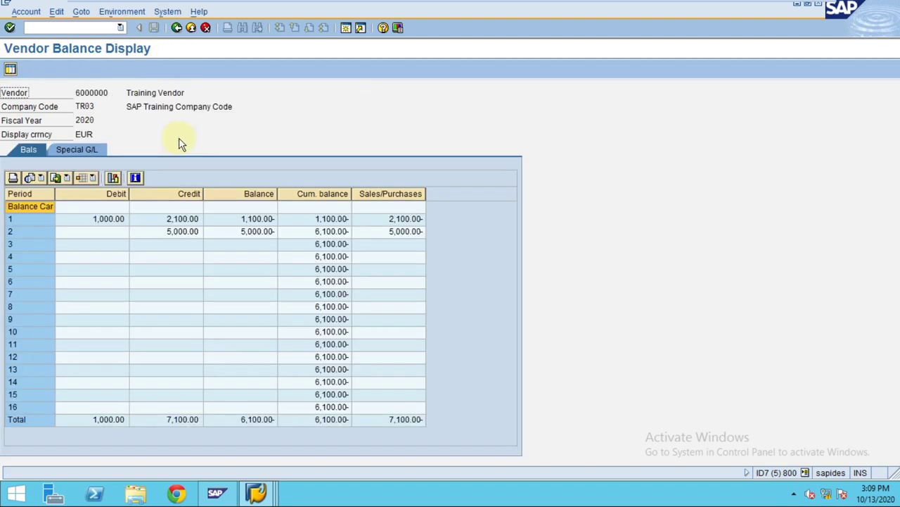
Set the status bar to show the transaction code instead of the system information
{"action": "left_click", "coordinate": [805, 472]}
{"action": "left_click", "coordinate": [676, 311]}
{"action": "left_click", "coordinate": [804, 472]}
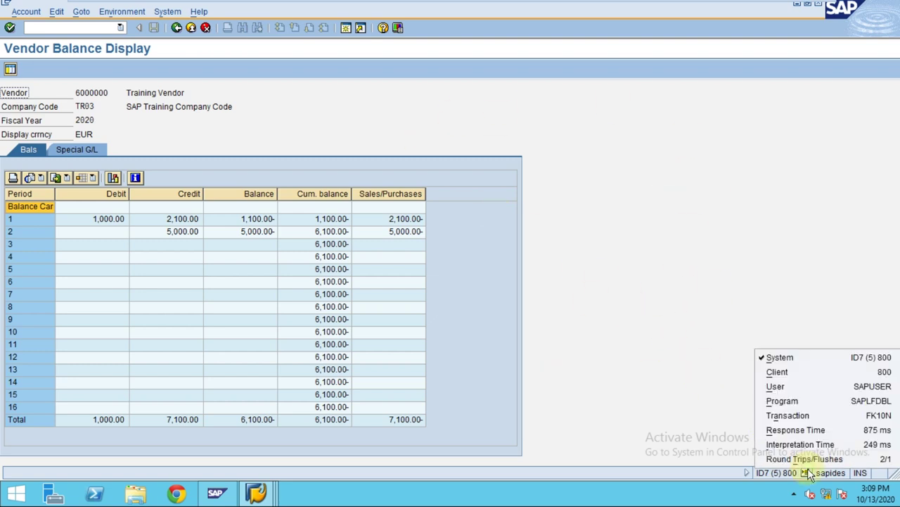
{"action": "left_click", "coordinate": [819, 414]}
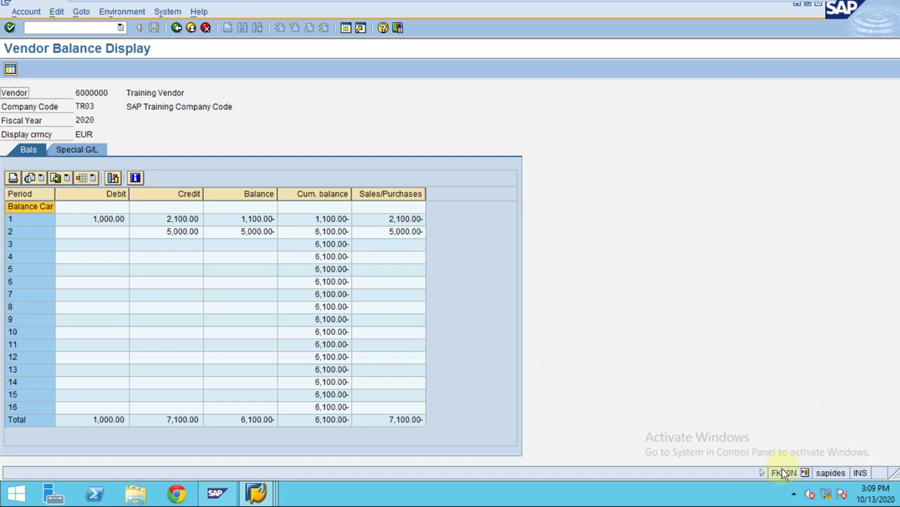
{"action": "left_click", "coordinate": [806, 473]}
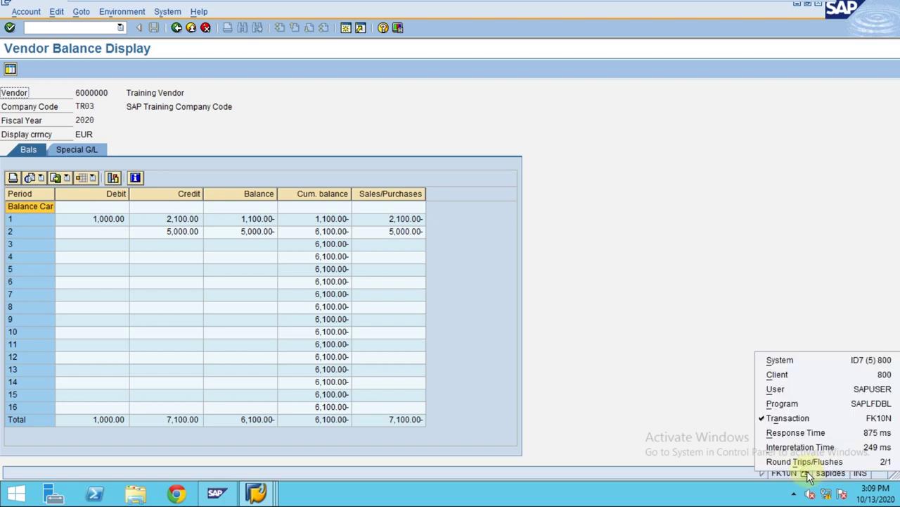
{"action": "left_click", "coordinate": [825, 358]}
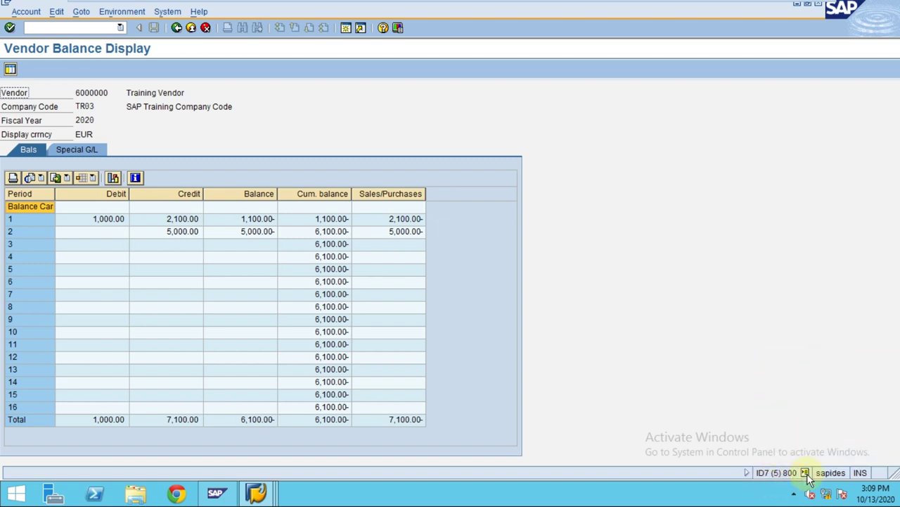
{"action": "left_click", "coordinate": [805, 474]}
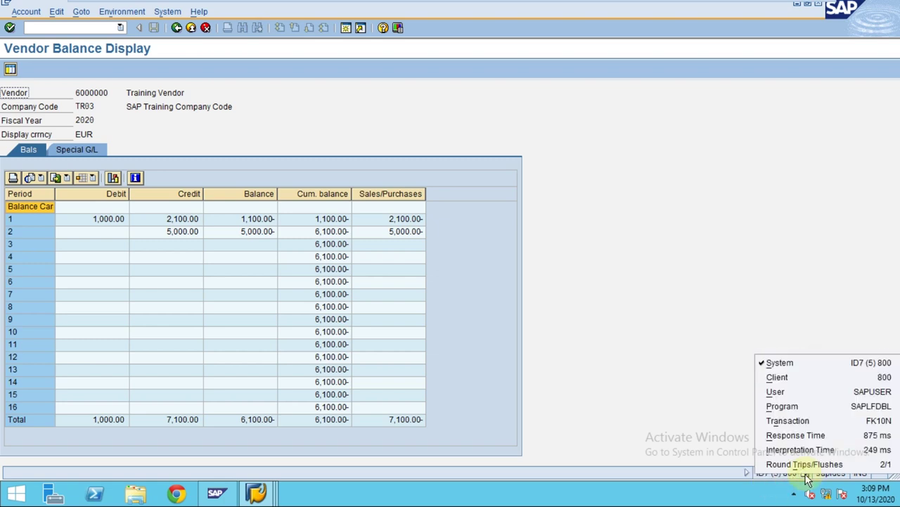
{"action": "left_click", "coordinate": [813, 419]}
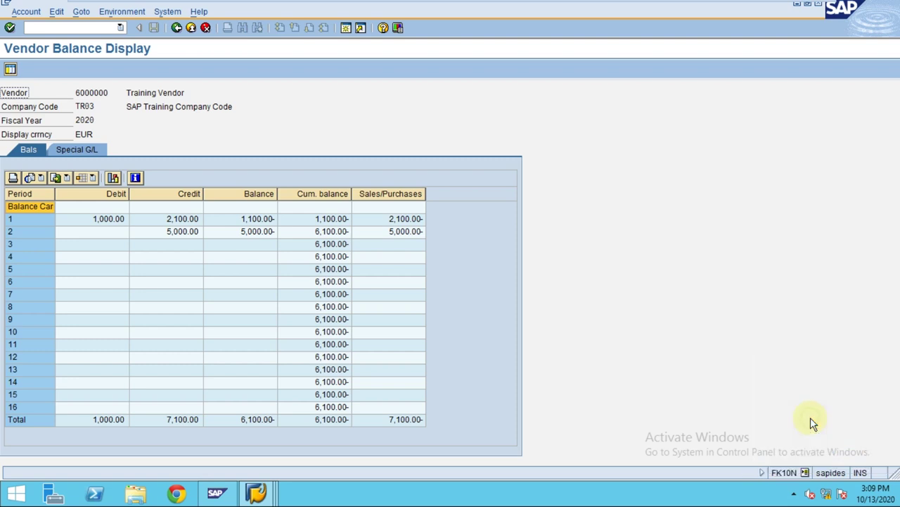
Review the debits and credits of periods 1 and 2, and open the line items behind period 2's cumulative balance
{"action": "left_click", "coordinate": [294, 232]}
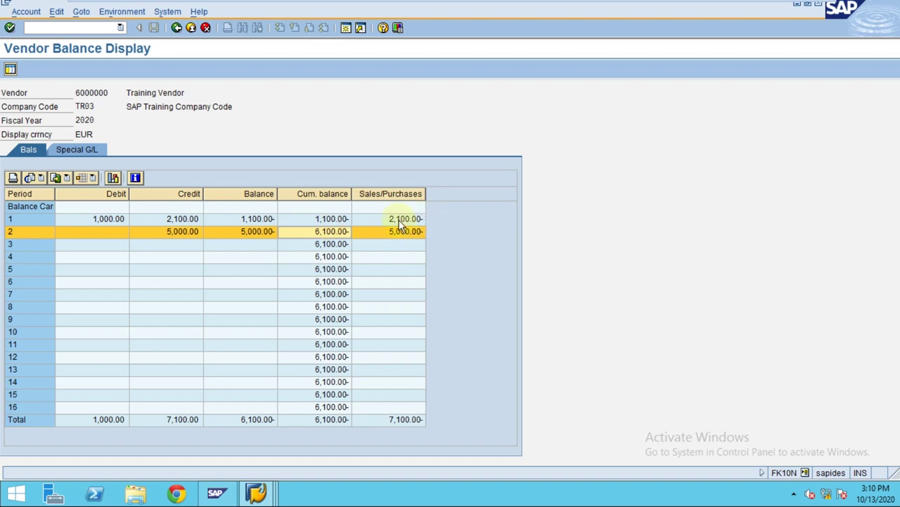
{"action": "left_click", "coordinate": [102, 223]}
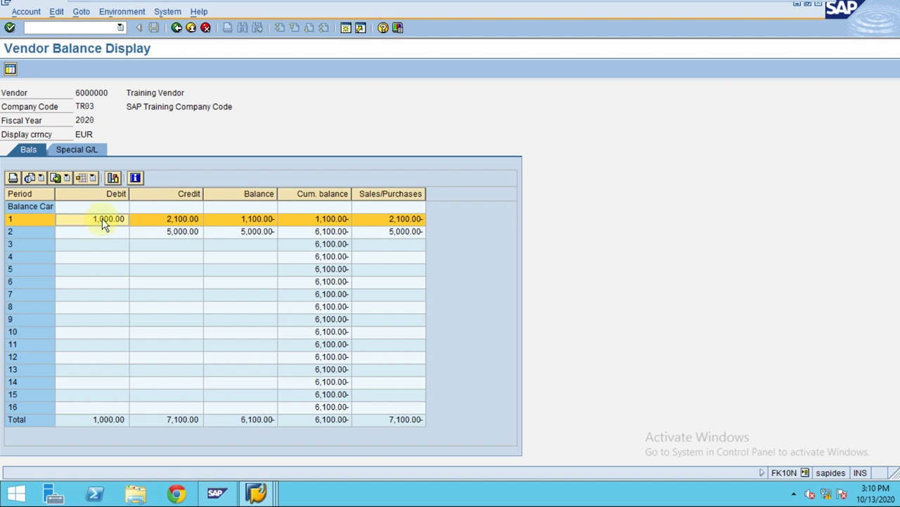
{"action": "left_click", "coordinate": [182, 220]}
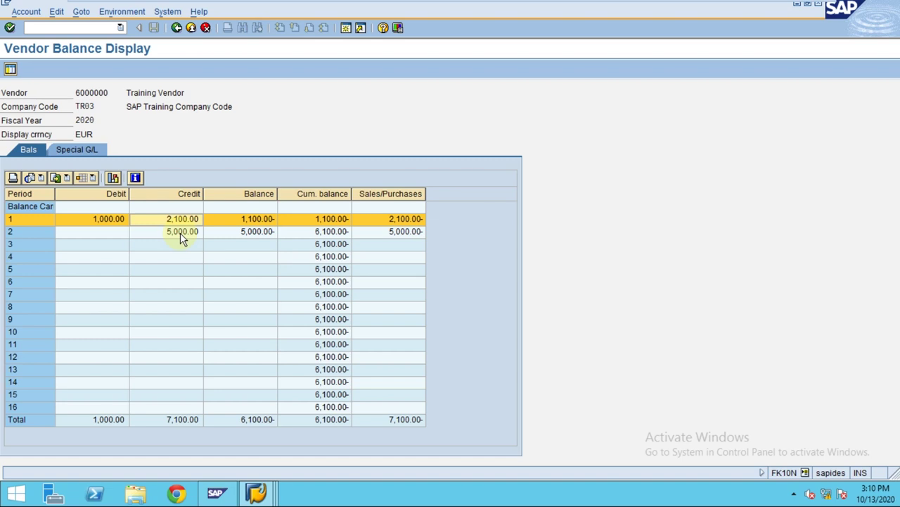
{"action": "left_click", "coordinate": [181, 234]}
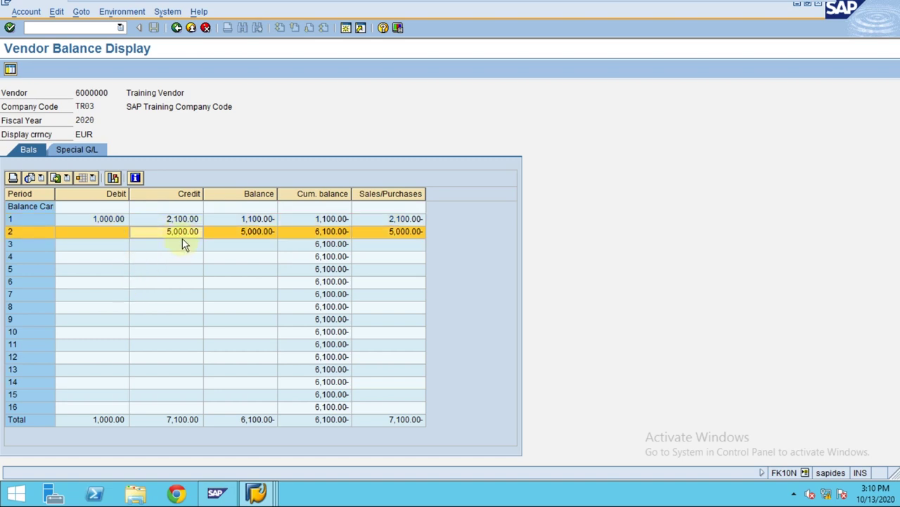
{"action": "left_click", "coordinate": [308, 244]}
{"action": "left_click", "coordinate": [314, 231]}
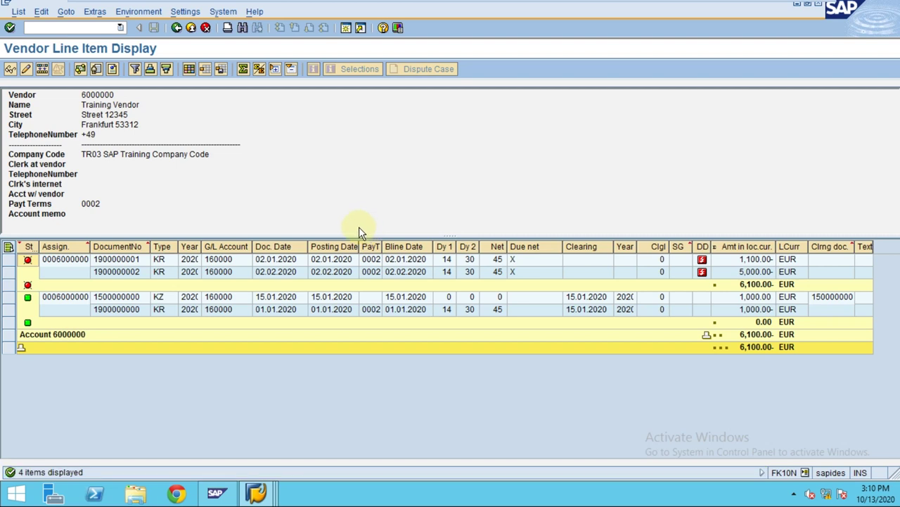
Examine the vendor's line items by highlighting the two cleared items and the two open invoices as separate groups
{"action": "left_click", "coordinate": [512, 311]}
{"action": "left_click", "coordinate": [142, 298]}
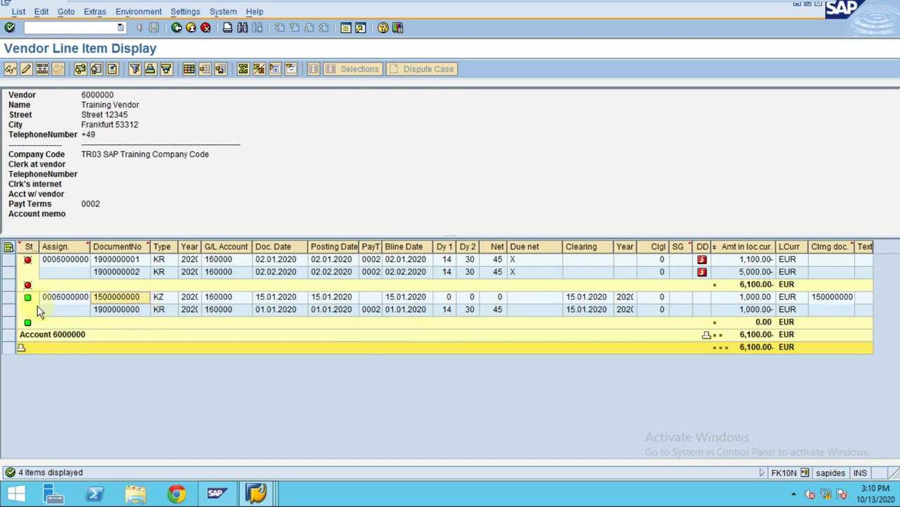
{"action": "left_click_drag", "start_coordinate": [9, 296], "coordinate": [11, 307]}
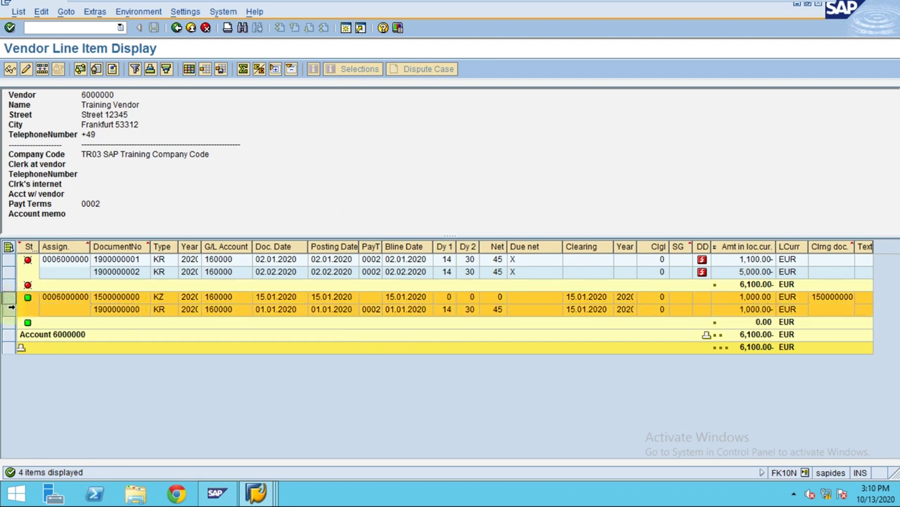
{"action": "left_click", "coordinate": [218, 261]}
{"action": "left_click_drag", "start_coordinate": [9, 259], "coordinate": [9, 273]}
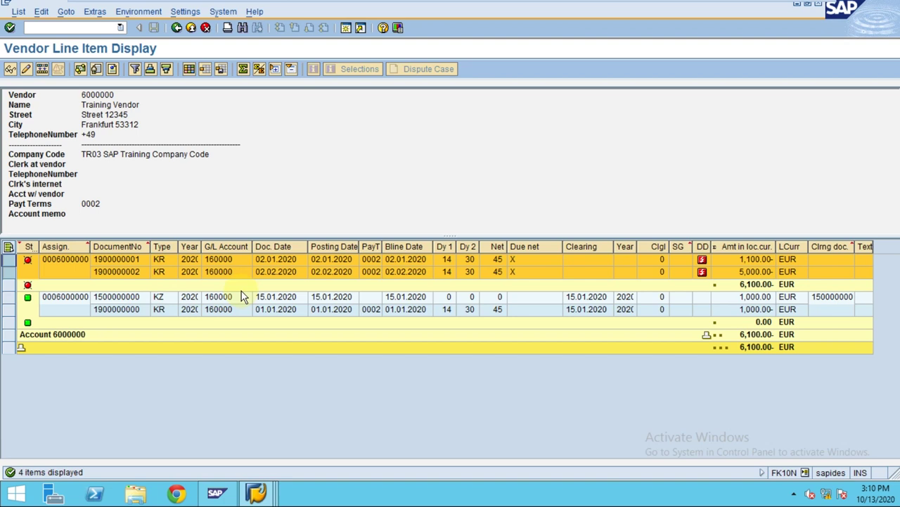
{"action": "left_click", "coordinate": [272, 310]}
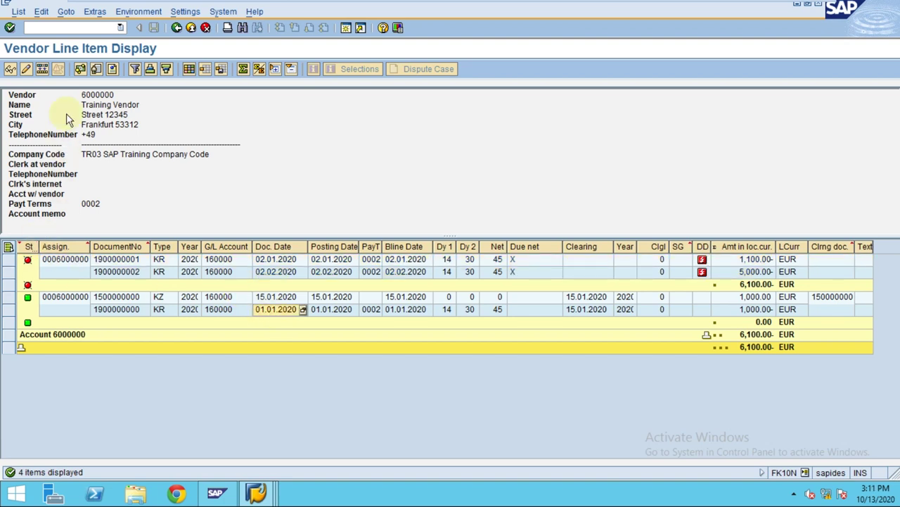
Examine the vendor number and the document, posting and baseline dates and local-currency amounts of the two open invoices
{"action": "left_click_drag", "start_coordinate": [78, 94], "coordinate": [107, 94]}
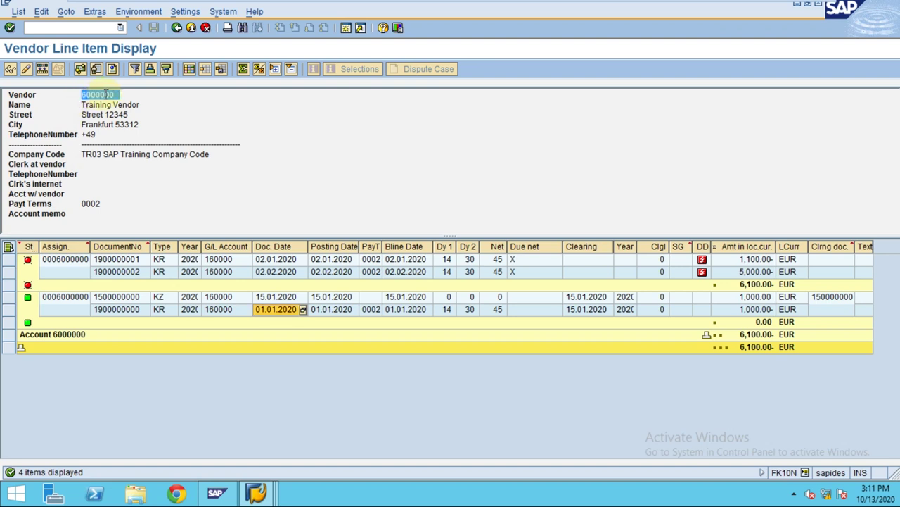
{"action": "left_click", "coordinate": [280, 261]}
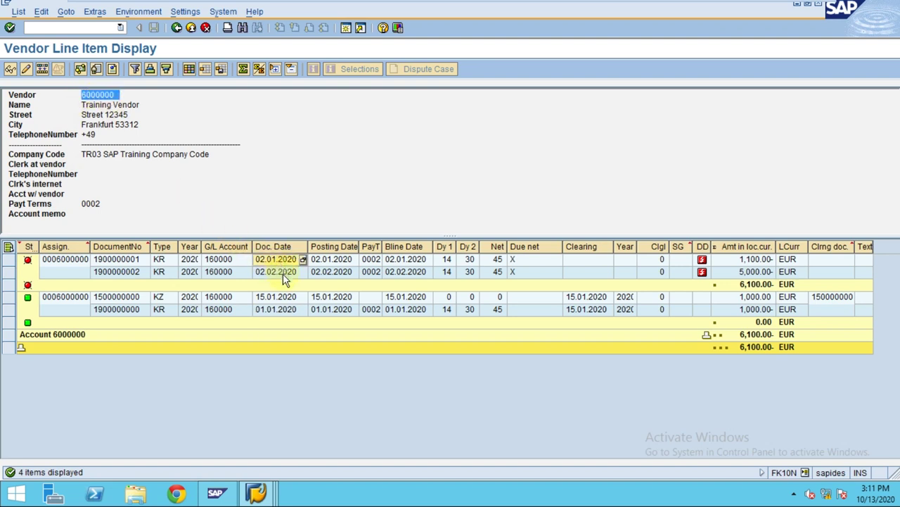
{"action": "left_click", "coordinate": [345, 265]}
{"action": "left_click", "coordinate": [402, 273]}
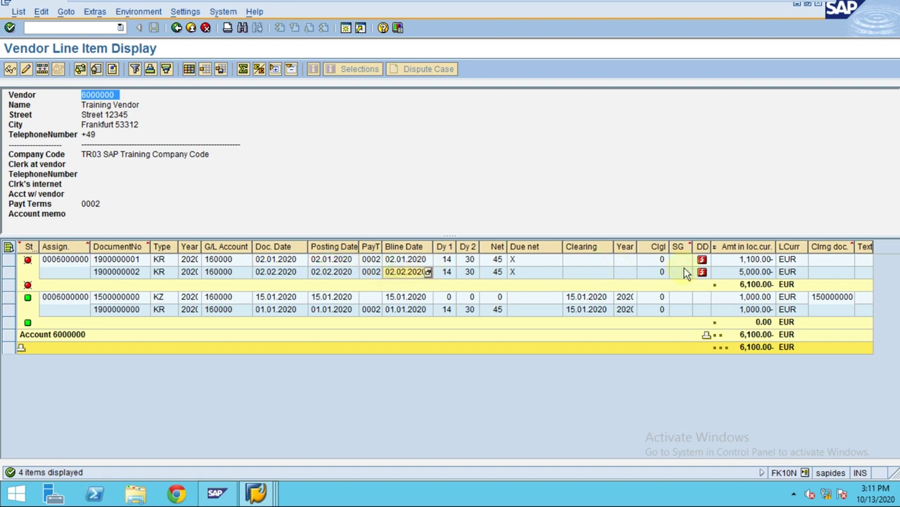
{"action": "left_click", "coordinate": [749, 273]}
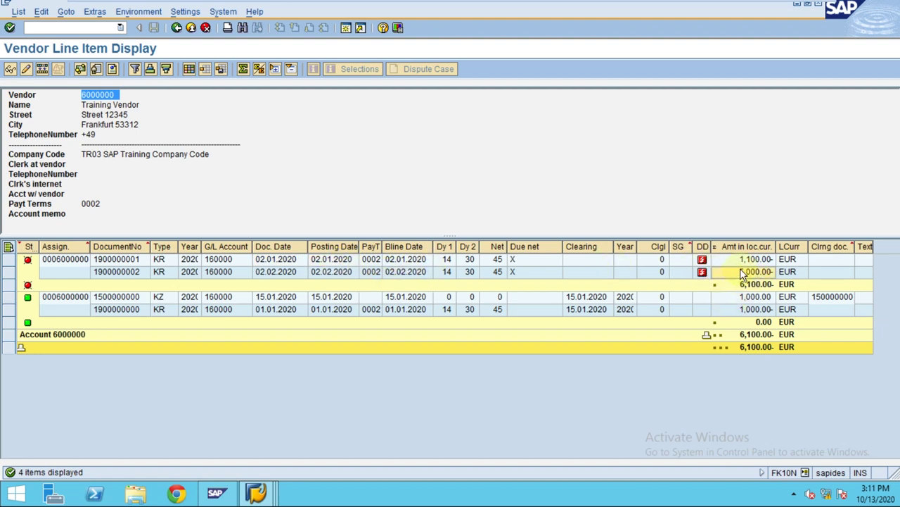
{"action": "left_click", "coordinate": [745, 259]}
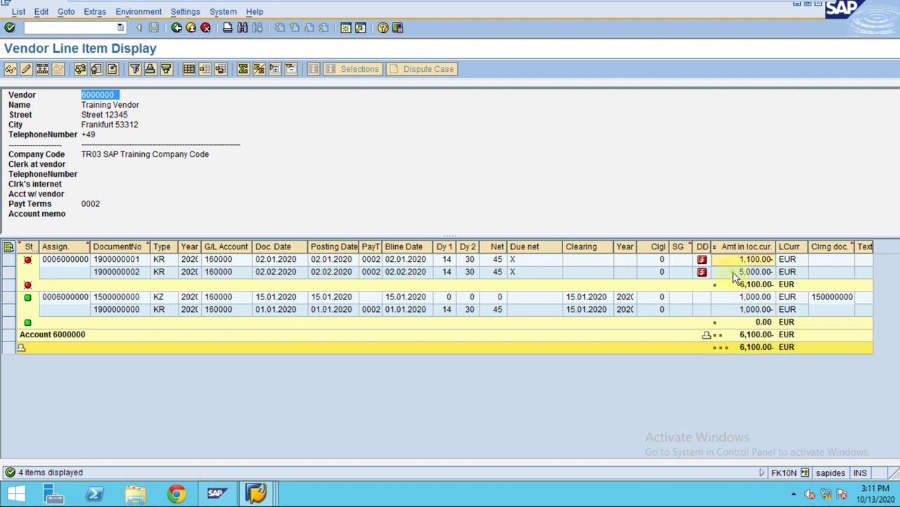
{"action": "left_click", "coordinate": [417, 274]}
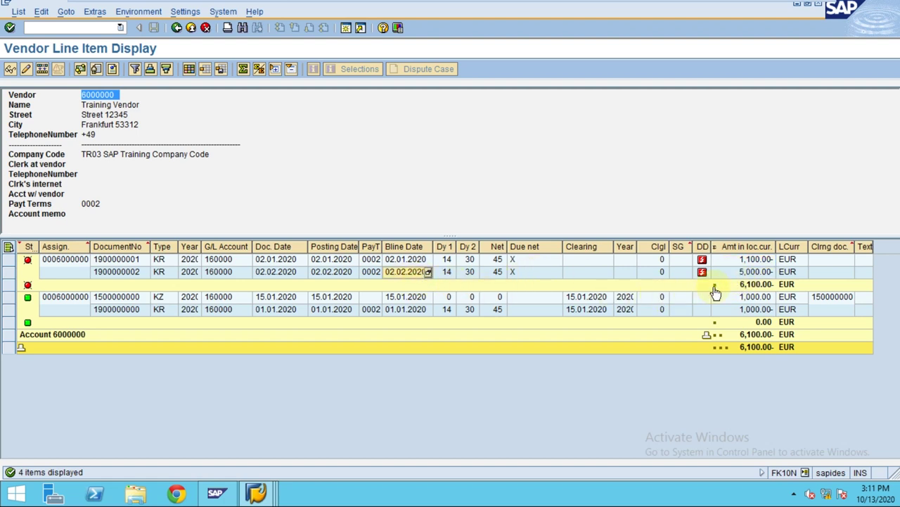
{"action": "left_click", "coordinate": [747, 273]}
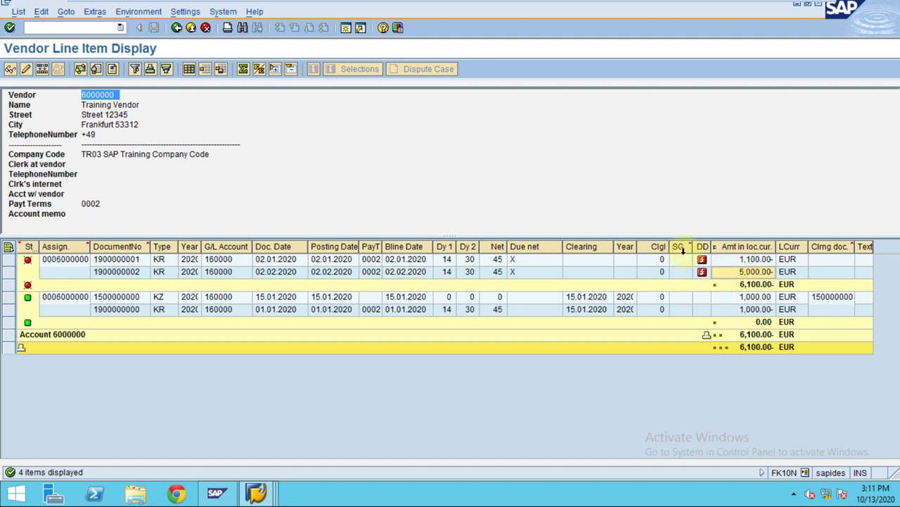
{"action": "left_click", "coordinate": [757, 260]}
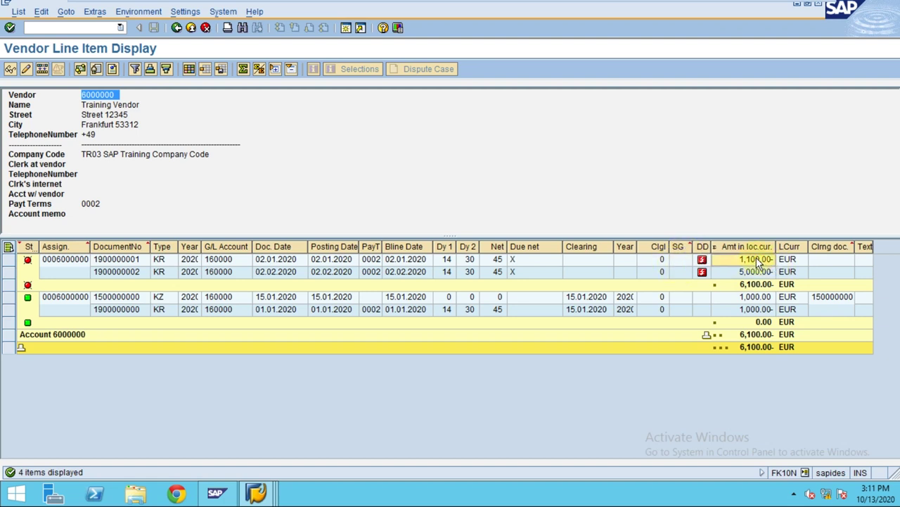
Fit the widths of all line-item columns to their contents, and clear the selection of the whole list
{"action": "left_click", "coordinate": [9, 250]}
{"action": "double_click", "coordinate": [90, 247]}
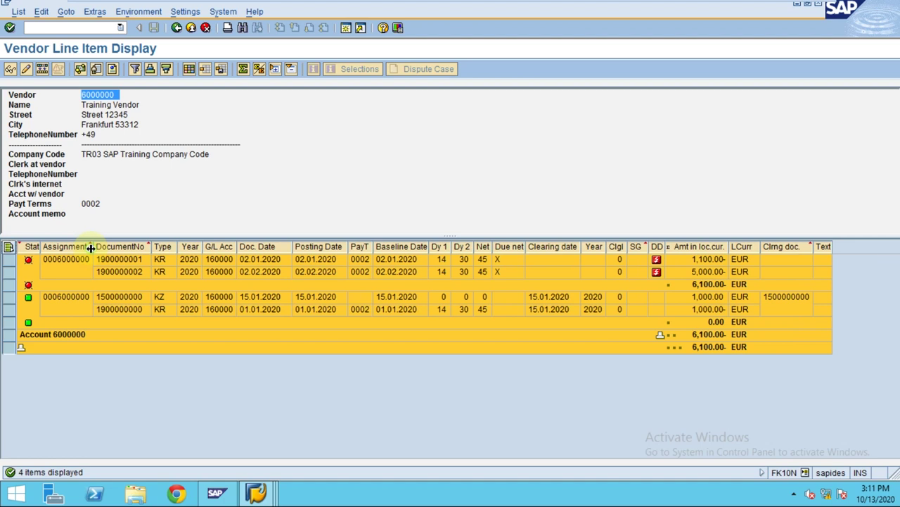
{"action": "left_click", "coordinate": [170, 296]}
{"action": "left_click", "coordinate": [189, 259]}
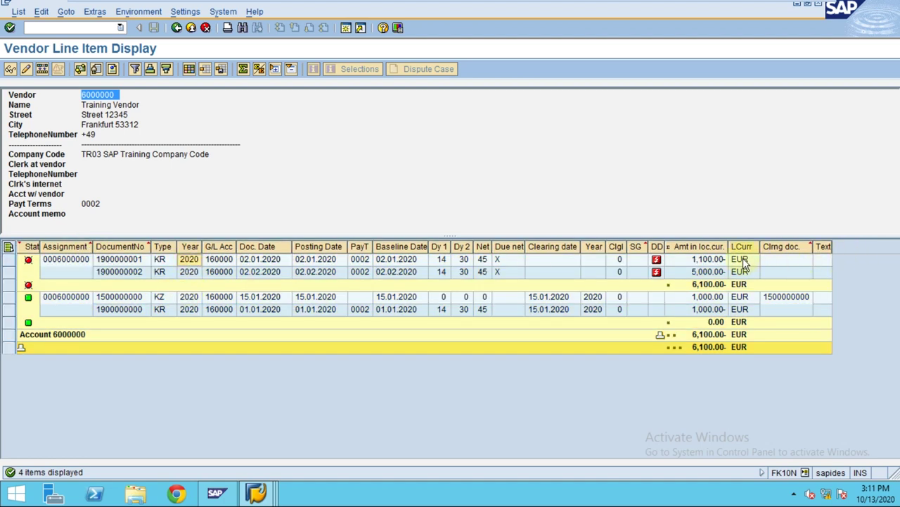
Examine the local-currency amount of the first open invoice and highlight that invoice's row
{"action": "left_click", "coordinate": [703, 262]}
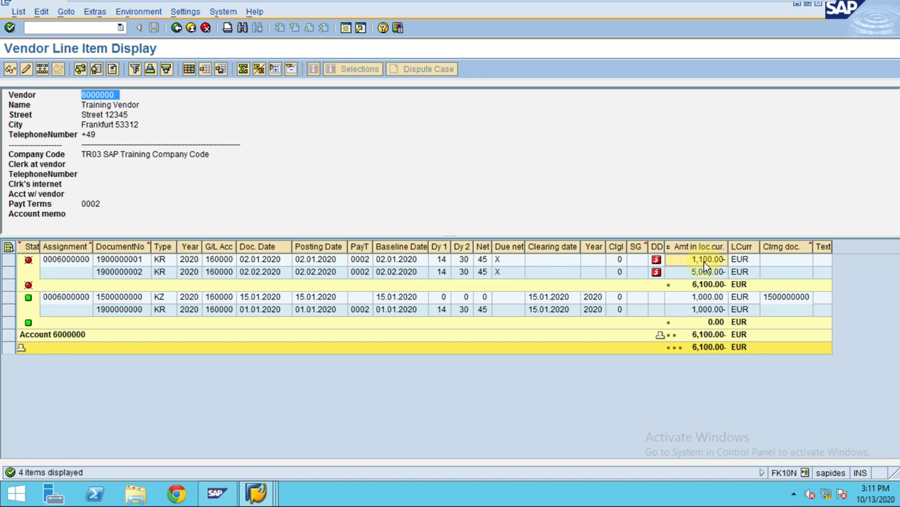
{"action": "left_click", "coordinate": [436, 195]}
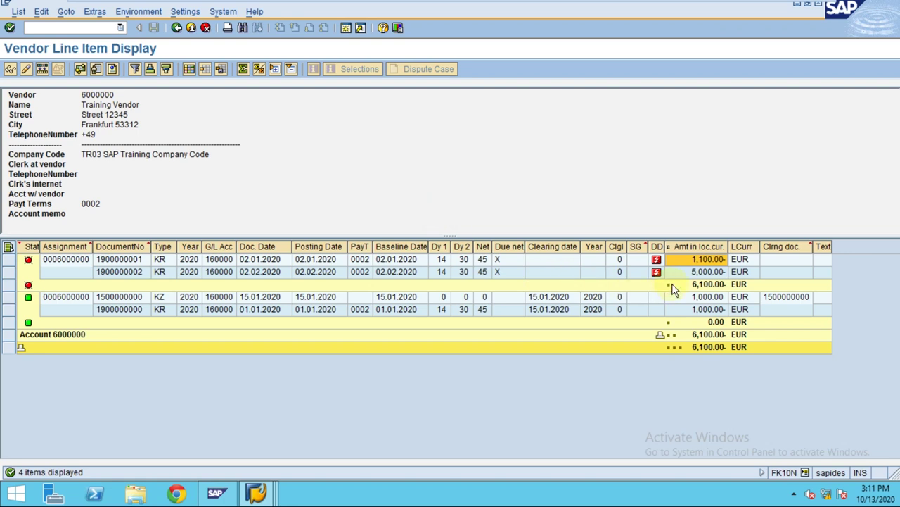
{"action": "left_click", "coordinate": [6, 260]}
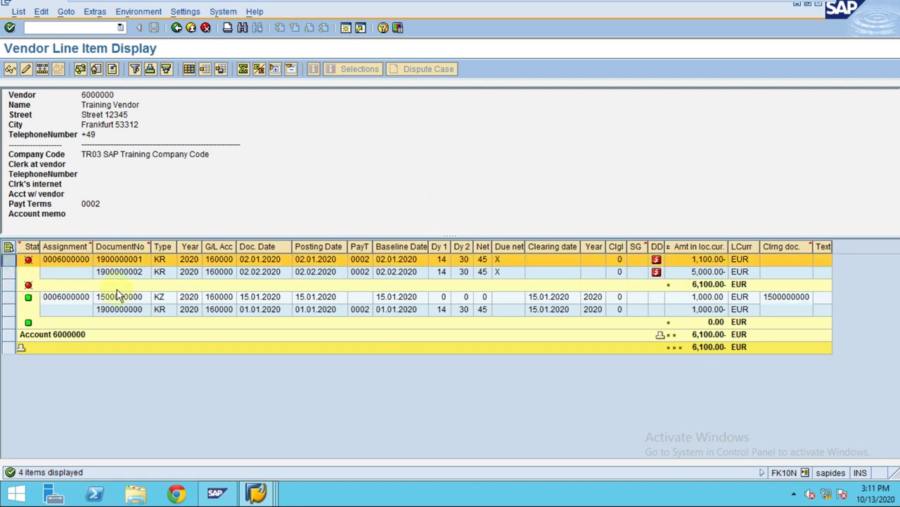
Open a new session and bring its SAP Easy Access window to the front
{"action": "left_click", "coordinate": [345, 28]}
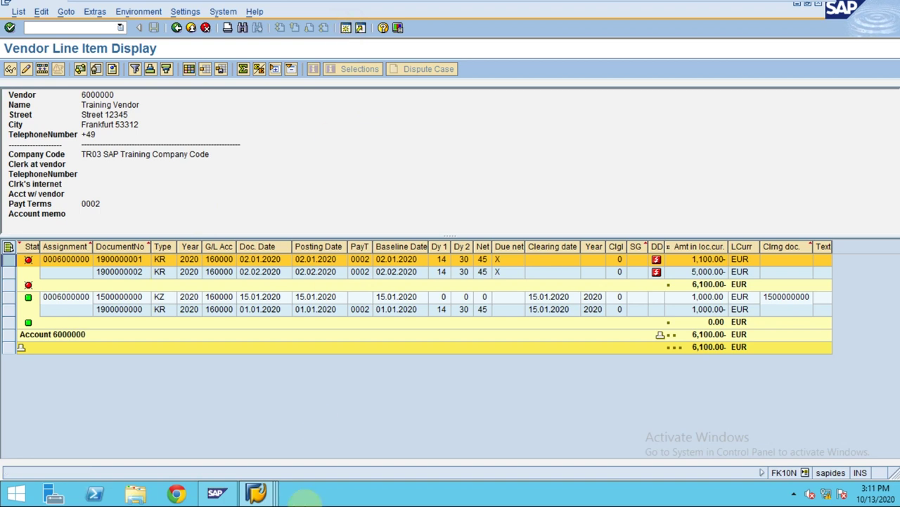
{"action": "left_click", "coordinate": [257, 495]}
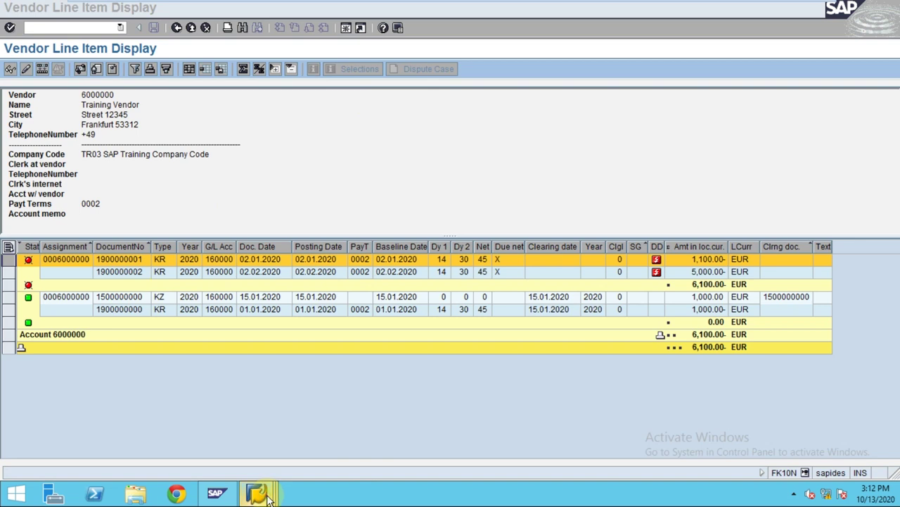
{"action": "left_click", "coordinate": [257, 494]}
{"action": "left_click", "coordinate": [258, 495]}
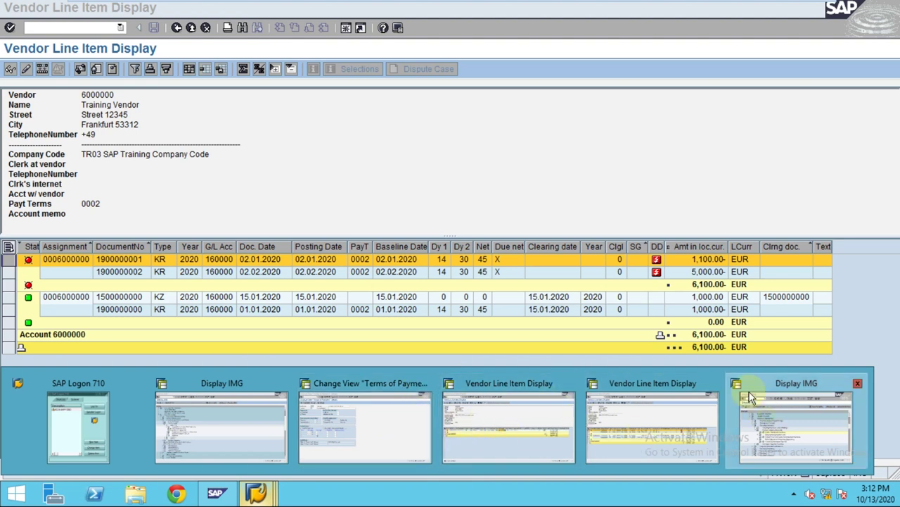
{"action": "left_click", "coordinate": [559, 178]}
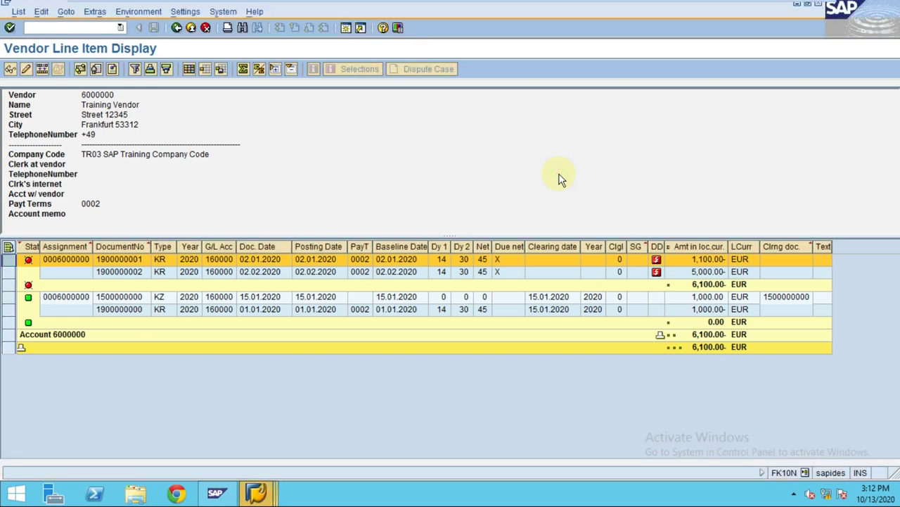
{"action": "left_click", "coordinate": [256, 492]}
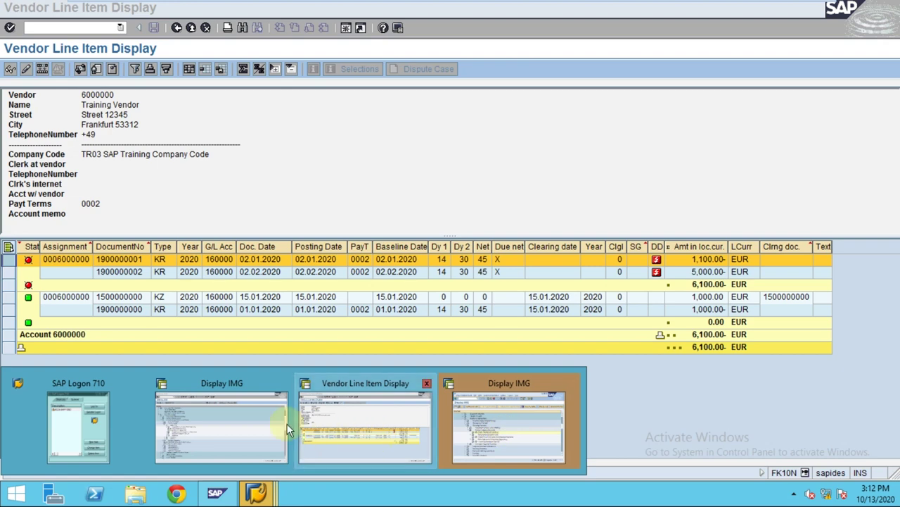
{"action": "left_click", "coordinate": [510, 426]}
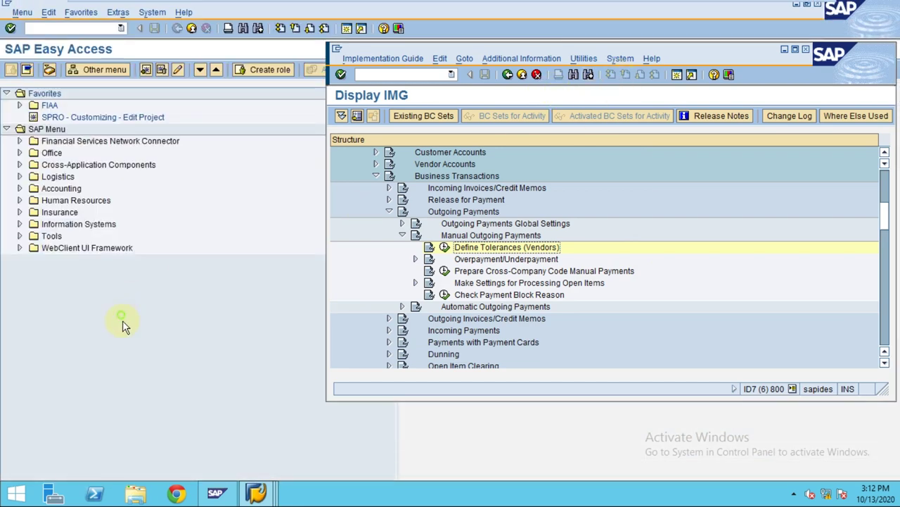
{"action": "left_click", "coordinate": [123, 320]}
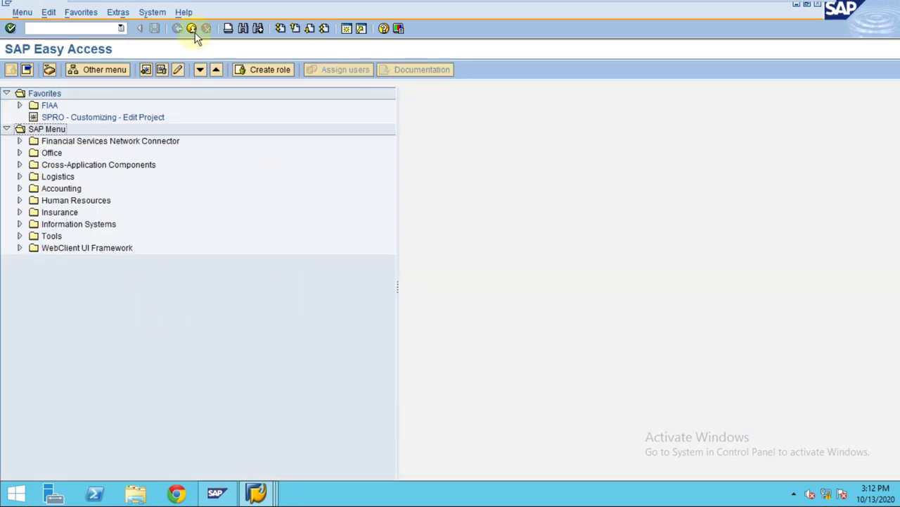
Expand Accounting, Financial Accounting and Accounts Payable in the SAP Menu
{"action": "left_click", "coordinate": [59, 177]}
{"action": "left_click", "coordinate": [62, 189]}
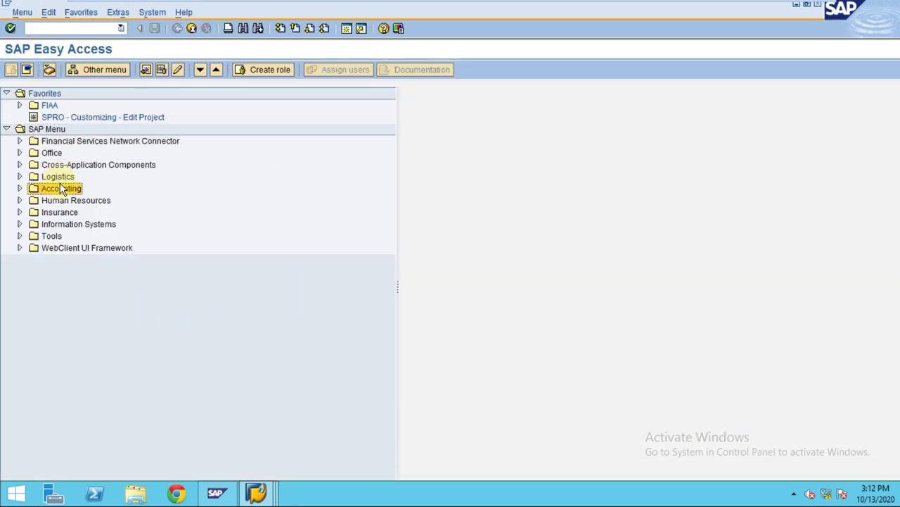
{"action": "double_click", "coordinate": [62, 189]}
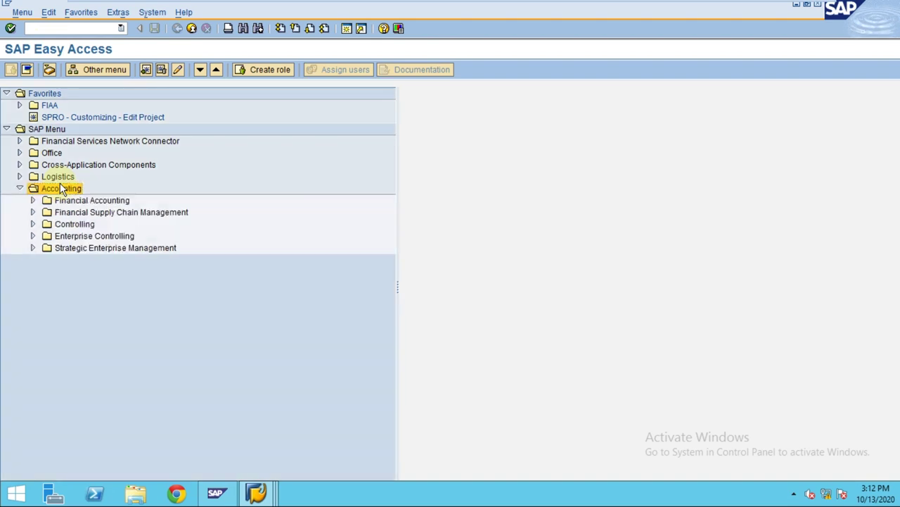
{"action": "key", "text": "Right"}
{"action": "key", "text": "Down"}
{"action": "key", "text": "Down"}
{"action": "key", "text": "Down"}
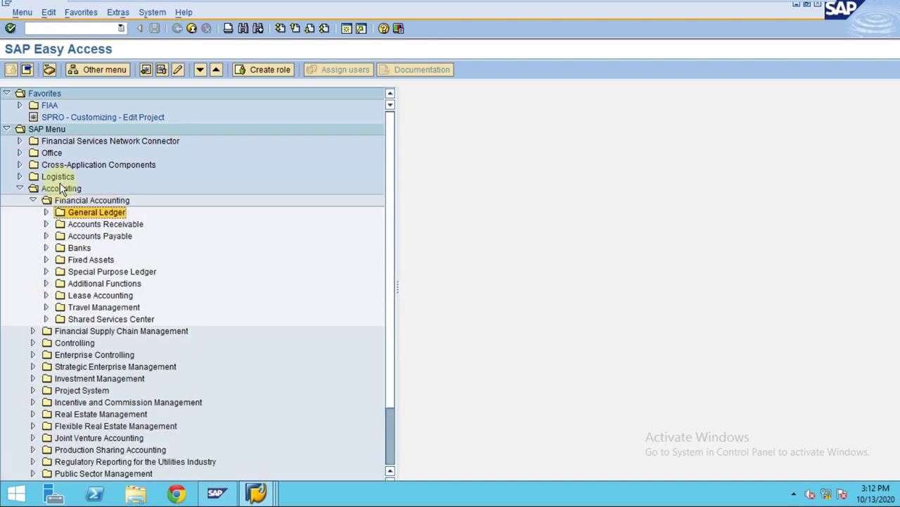
{"action": "key", "text": "Right"}
{"action": "key", "text": "Down"}
{"action": "key", "text": "Down"}
{"action": "key", "text": "Down"}
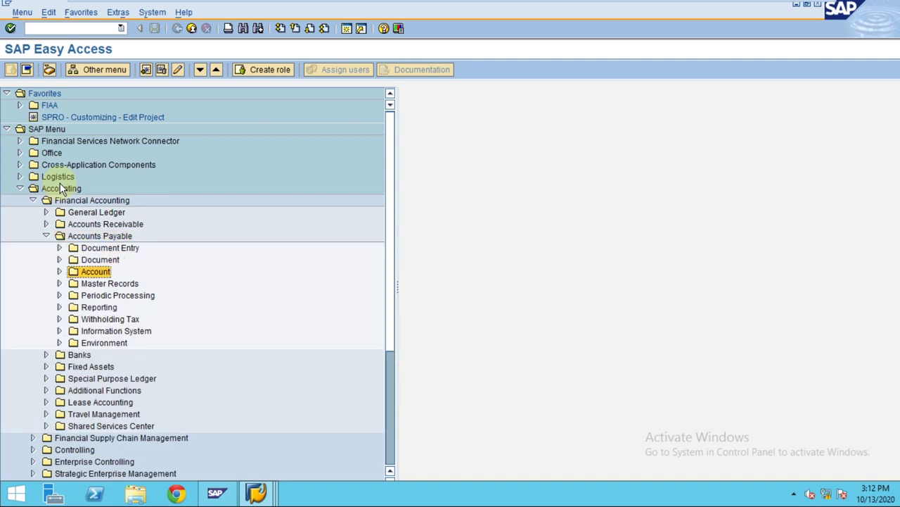
Expand Document Entry and its Outgoing Payment folder under Accounts Payable, and start transaction F-53 - Post
{"action": "key", "text": "Up"}
{"action": "key", "text": "Up"}
{"action": "key", "text": "Right"}
{"action": "key", "text": "Down"}
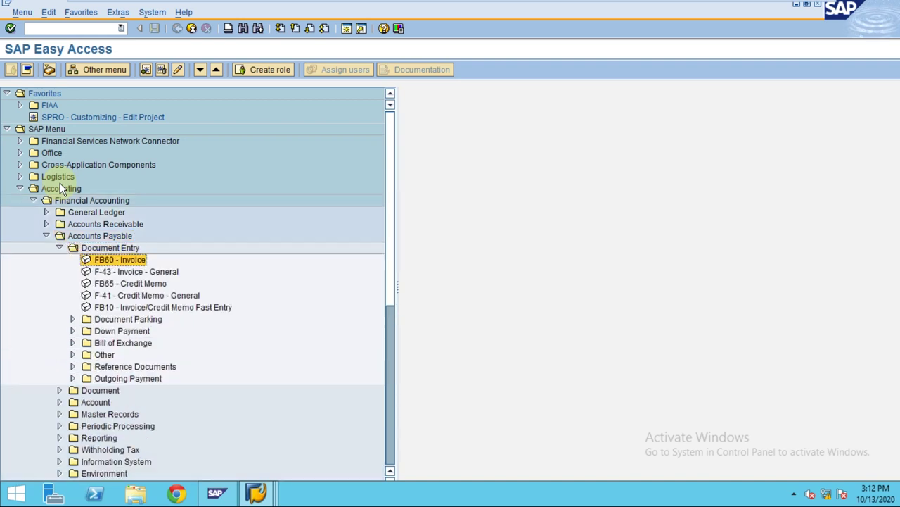
{"action": "key", "text": "Down"}
{"action": "key", "text": "Down"}
{"action": "key", "text": "Down"}
{"action": "key", "text": "Down"}
{"action": "key", "text": "Down"}
{"action": "key", "text": "Down"}
{"action": "key", "text": "Down"}
{"action": "key", "text": "Down"}
{"action": "key", "text": "Down"}
{"action": "key", "text": "Down"}
{"action": "key", "text": "Down"}
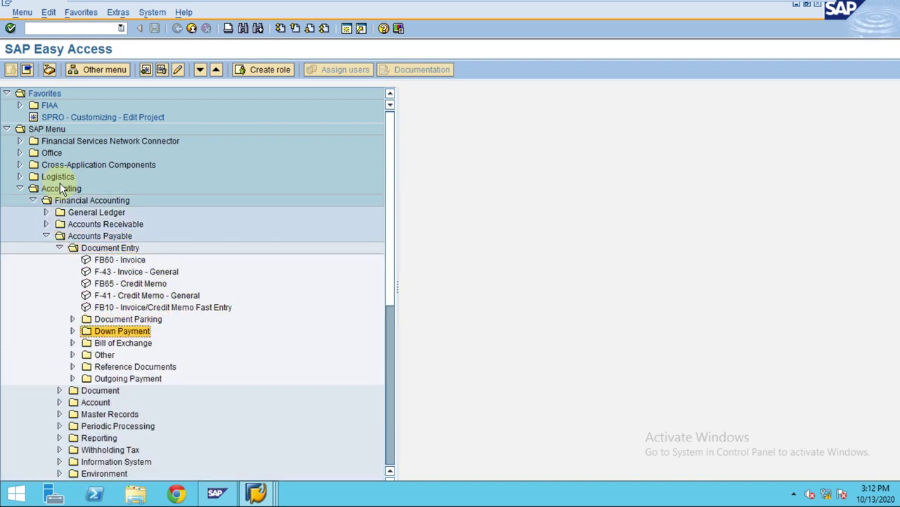
{"action": "key", "text": "Up"}
{"action": "key", "text": "Right"}
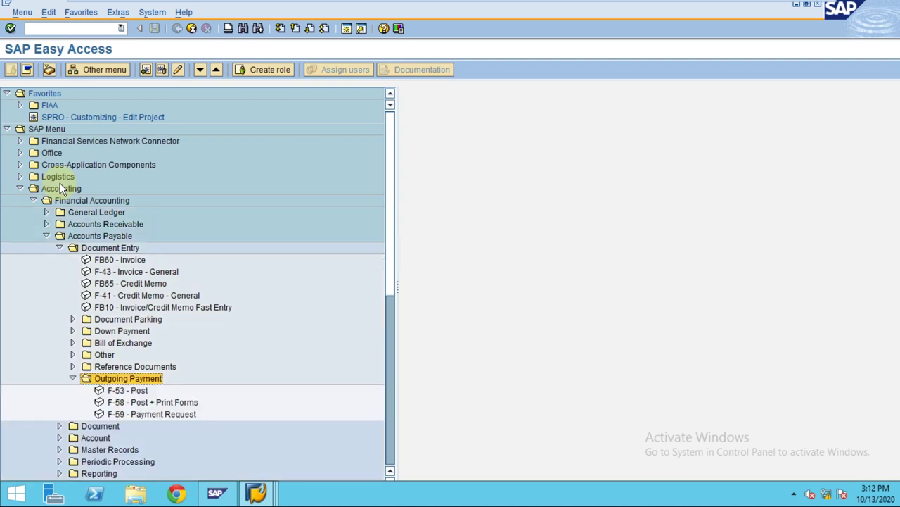
{"action": "key", "text": "Down"}
{"action": "key", "text": "Return"}
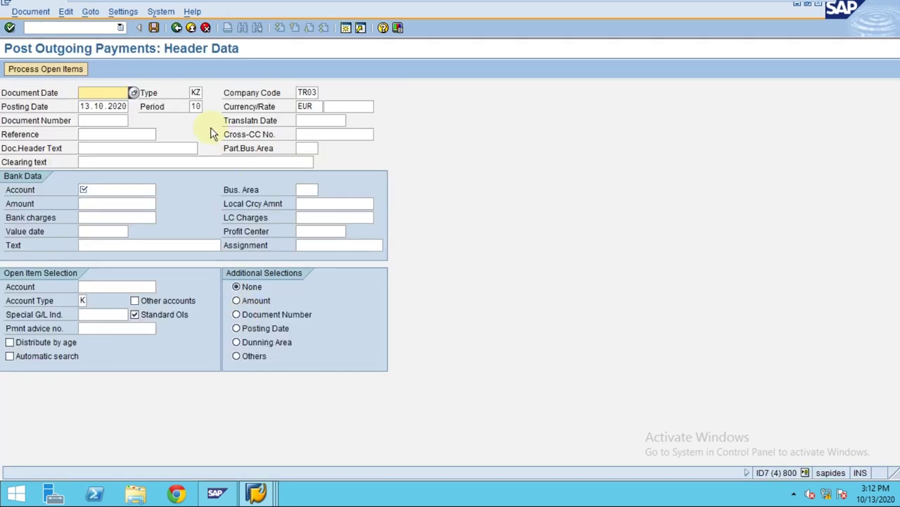
Return to the Vendor Line Item Display and add the Account column ahead of Assignment in its layout
{"action": "left_click", "coordinate": [257, 490]}
{"action": "left_click", "coordinate": [358, 437]}
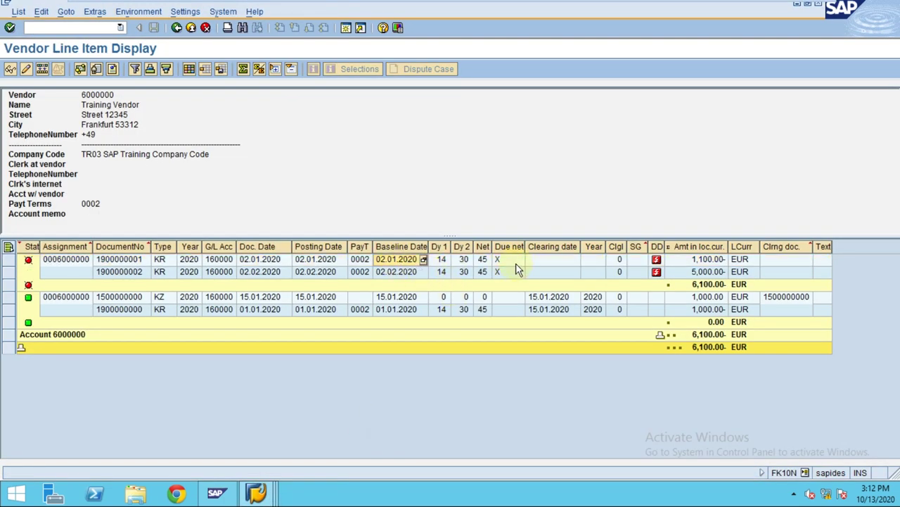
{"action": "left_click", "coordinate": [188, 69]}
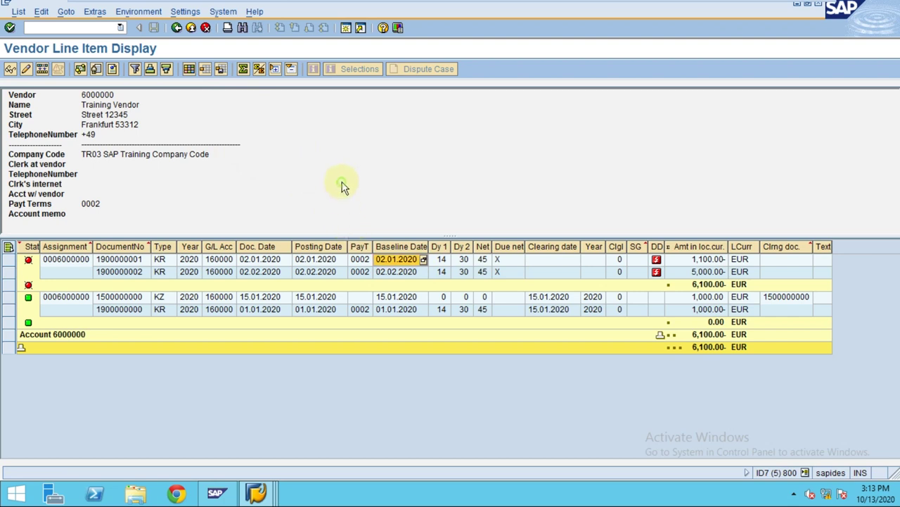
{"action": "left_click", "coordinate": [188, 68]}
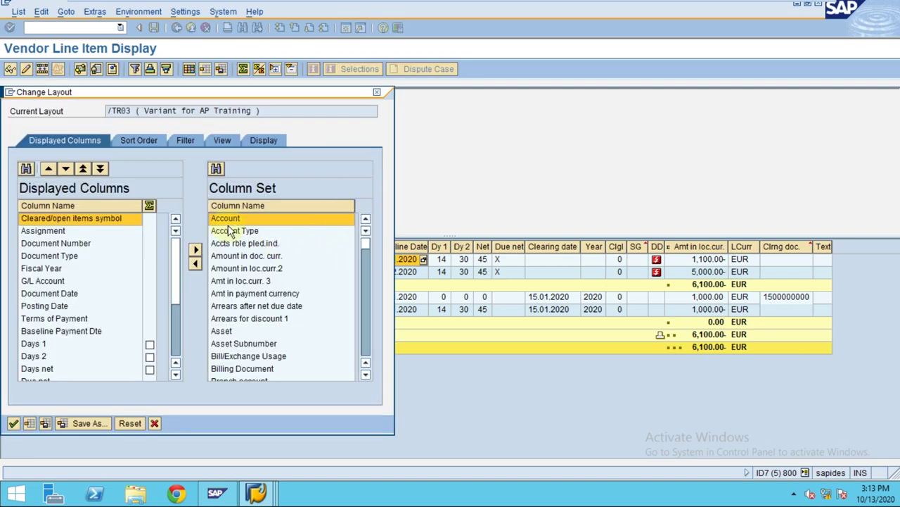
{"action": "left_click_drag", "start_coordinate": [217, 93], "coordinate": [450, 100]}
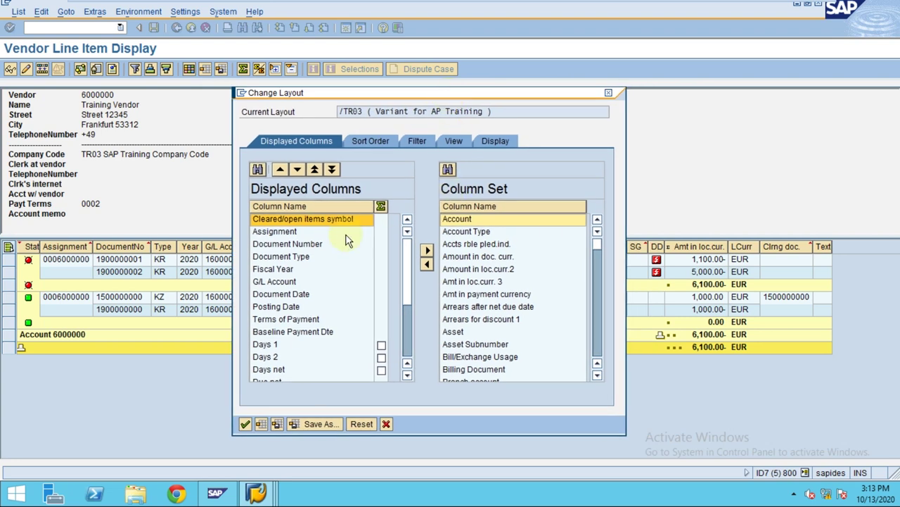
{"action": "left_click", "coordinate": [284, 232]}
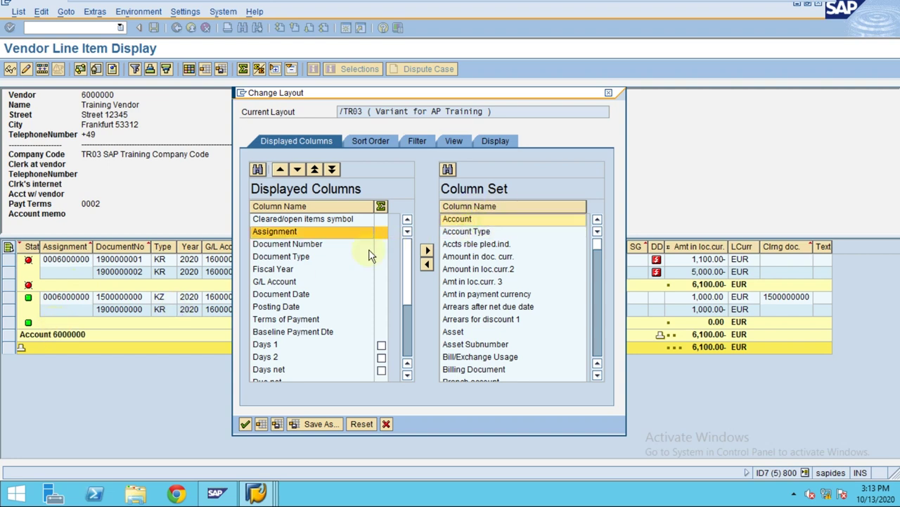
{"action": "left_click", "coordinate": [427, 264]}
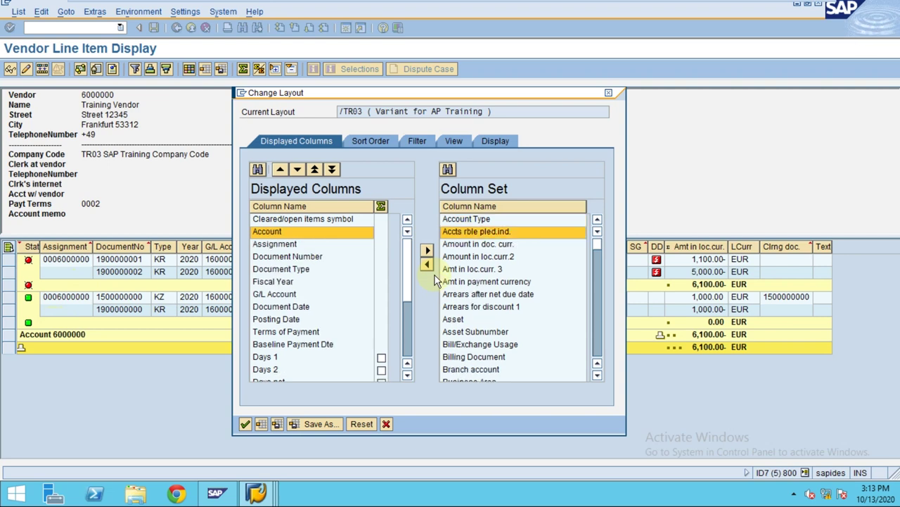
Add the five discount columns from Discount 1 due date symbol through Discount Percent 2 to the displayed columns, ahead of Clearing date
{"action": "left_click", "coordinate": [509, 256]}
{"action": "scroll", "coordinate": [506, 292], "scroll_direction": "down", "scroll_amount": 1}
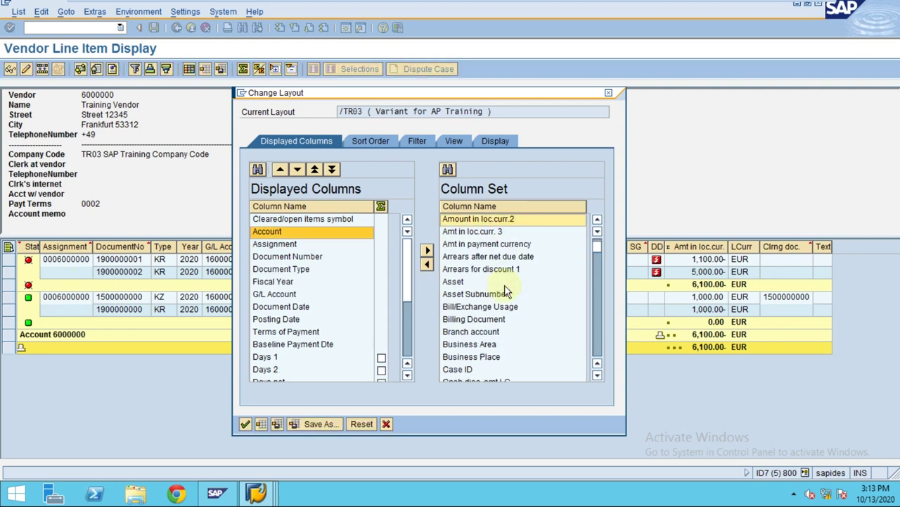
{"action": "scroll", "coordinate": [506, 292], "scroll_direction": "down", "scroll_amount": 2}
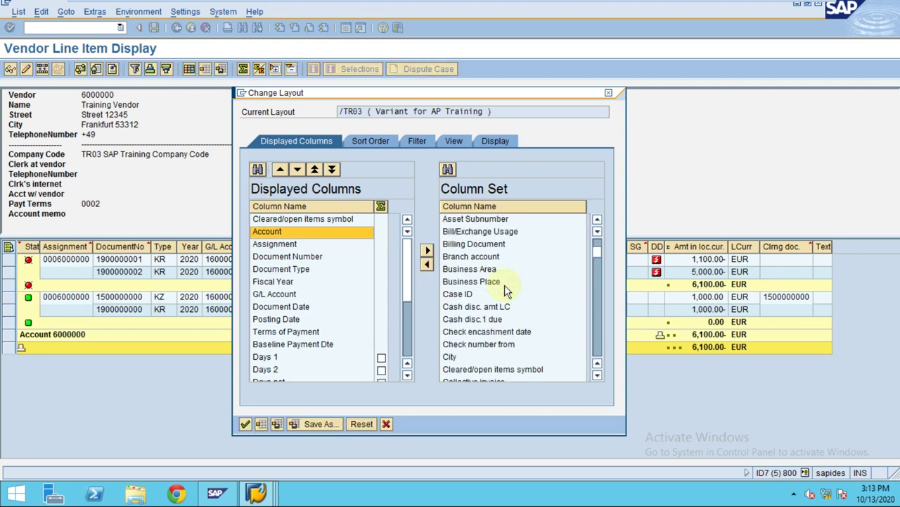
{"action": "scroll", "coordinate": [507, 292], "scroll_direction": "down", "scroll_amount": 2}
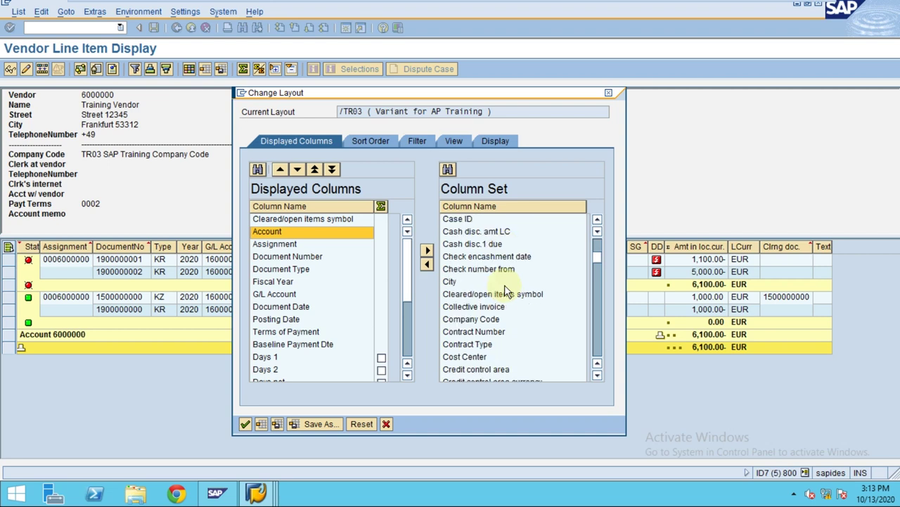
{"action": "scroll", "coordinate": [505, 292], "scroll_direction": "down", "scroll_amount": 1}
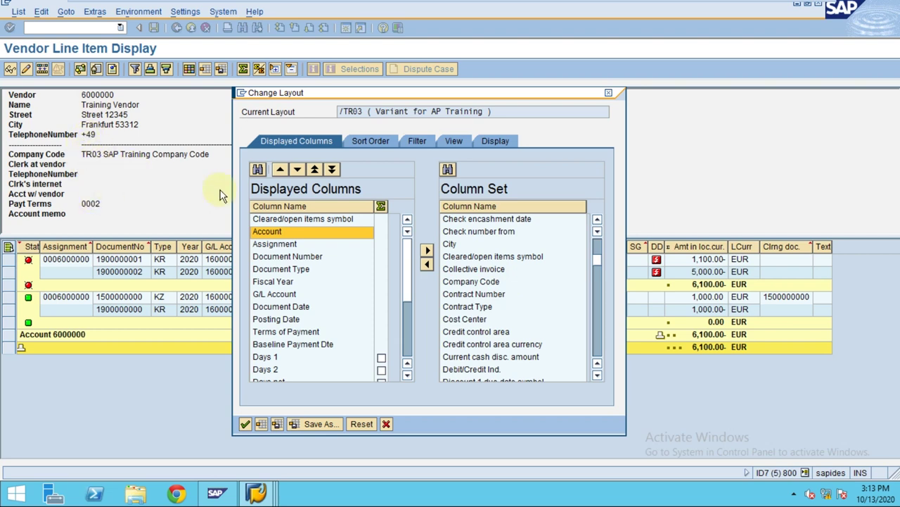
{"action": "left_click", "coordinate": [496, 307]}
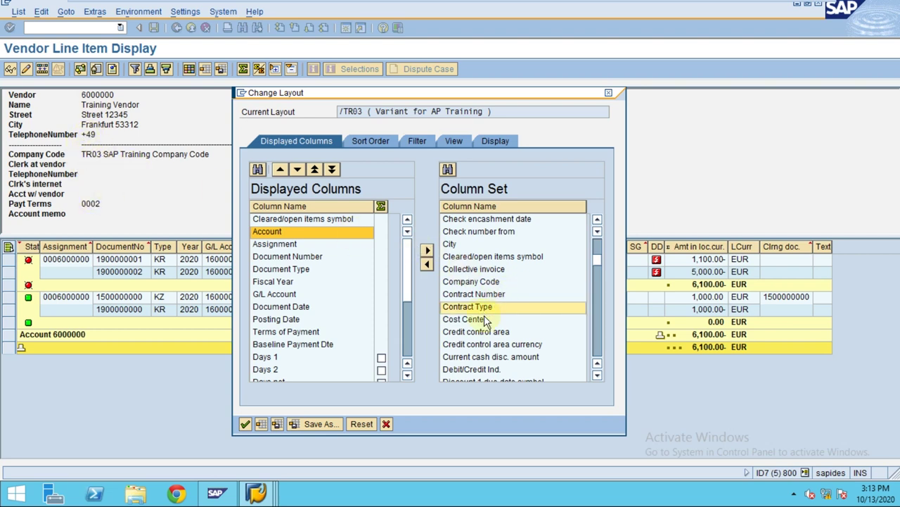
{"action": "left_click", "coordinate": [484, 316]}
{"action": "scroll", "coordinate": [484, 316], "scroll_direction": "down", "scroll_amount": 2}
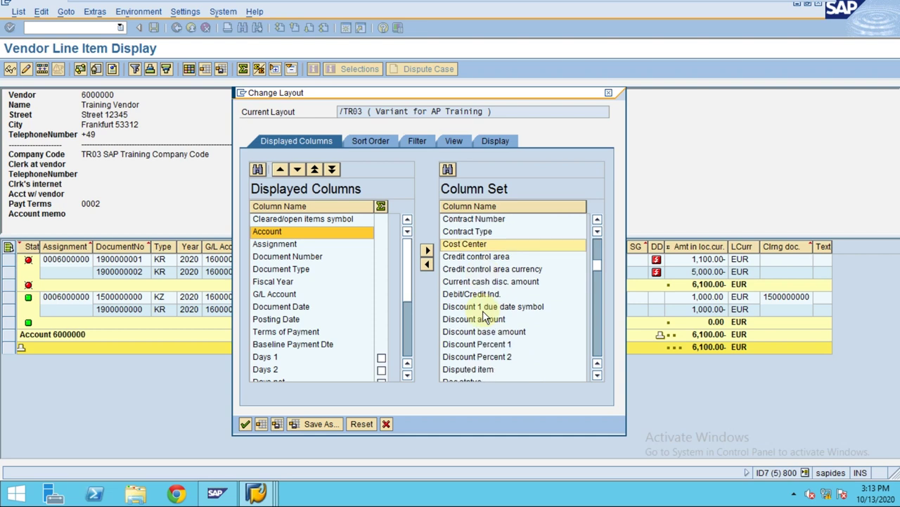
{"action": "left_click", "coordinate": [477, 346]}
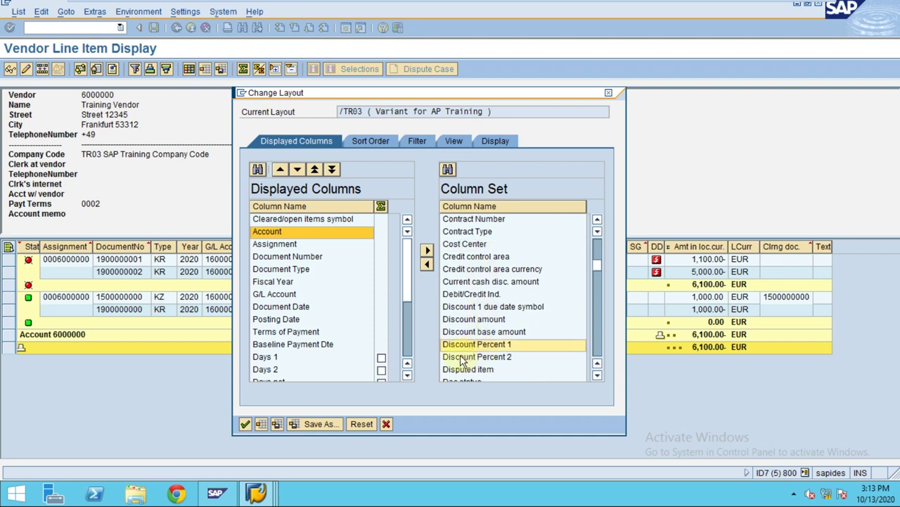
{"action": "left_click", "coordinate": [493, 308]}
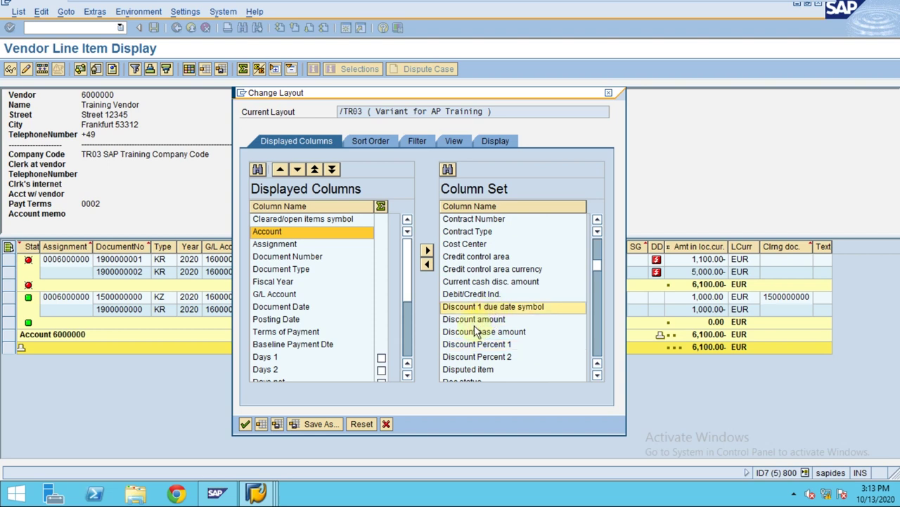
{"action": "left_click", "coordinate": [474, 320]}
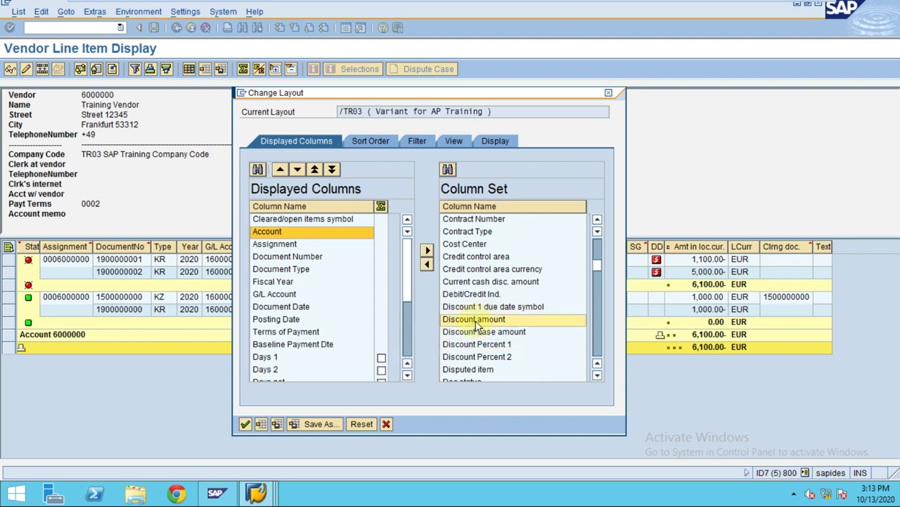
{"action": "left_click", "coordinate": [470, 311]}
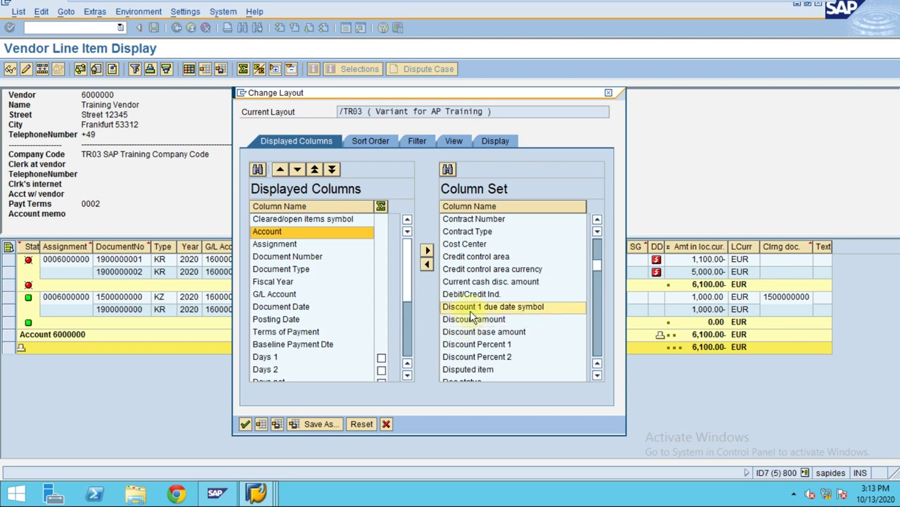
{"action": "left_click_drag", "start_coordinate": [470, 310], "coordinate": [432, 360]}
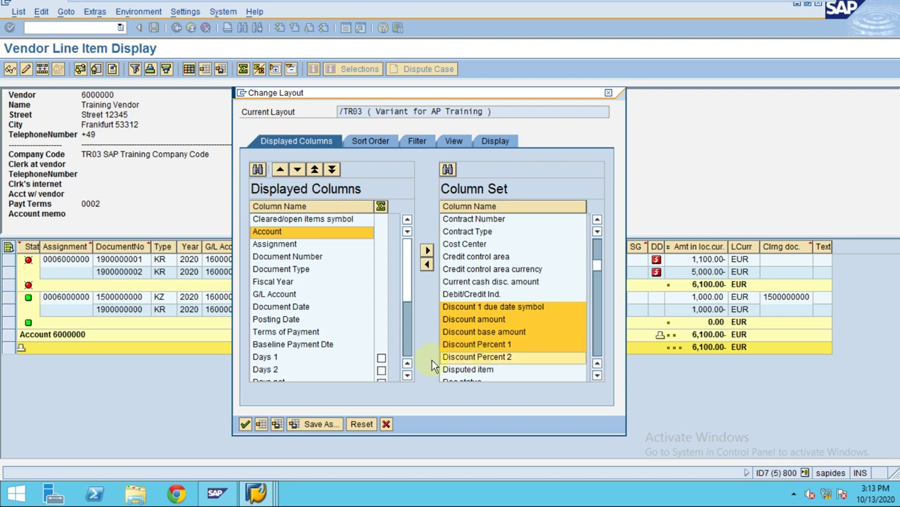
{"action": "scroll", "coordinate": [289, 369], "scroll_direction": "down", "scroll_amount": 1}
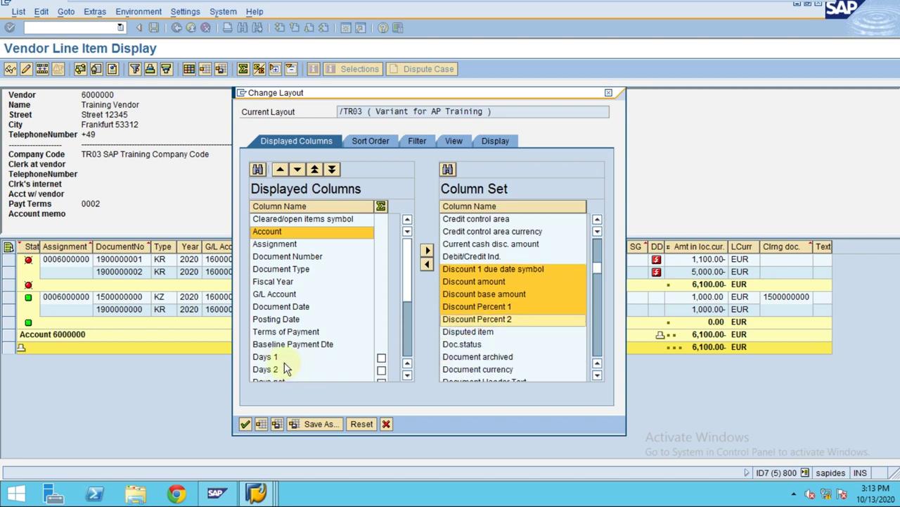
{"action": "left_click", "coordinate": [285, 362]}
{"action": "scroll", "coordinate": [285, 369], "scroll_direction": "down", "scroll_amount": 2}
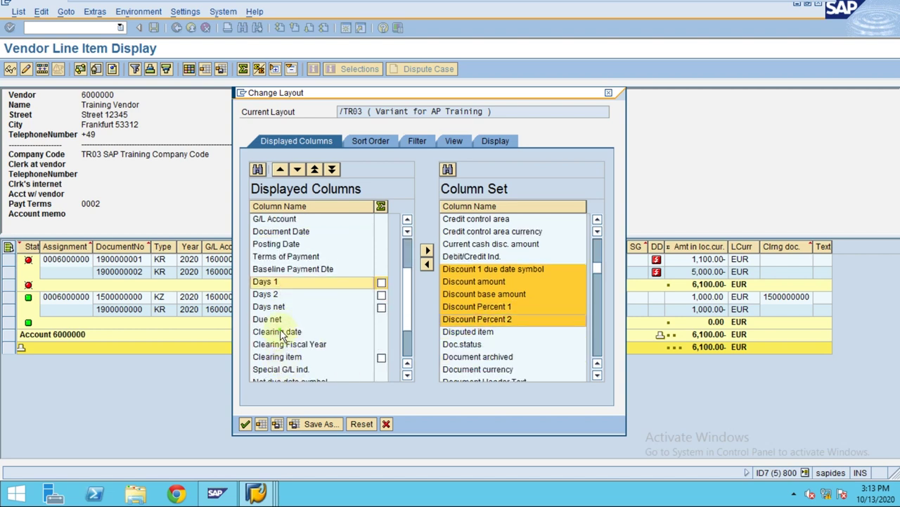
{"action": "left_click", "coordinate": [289, 335]}
{"action": "left_click", "coordinate": [427, 263]}
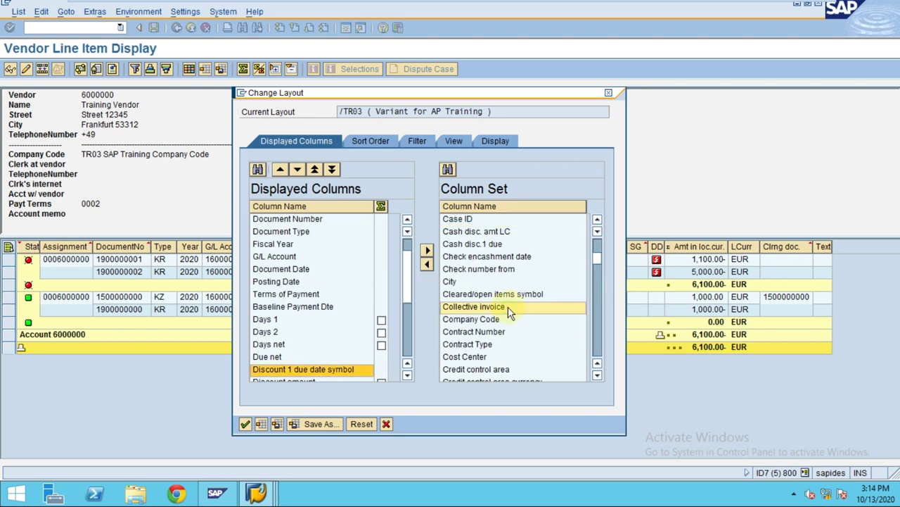
Add the Net due date column to the displayed columns, ahead of Discount 1 due date symbol
{"action": "scroll", "coordinate": [510, 313], "scroll_direction": "down", "scroll_amount": 4}
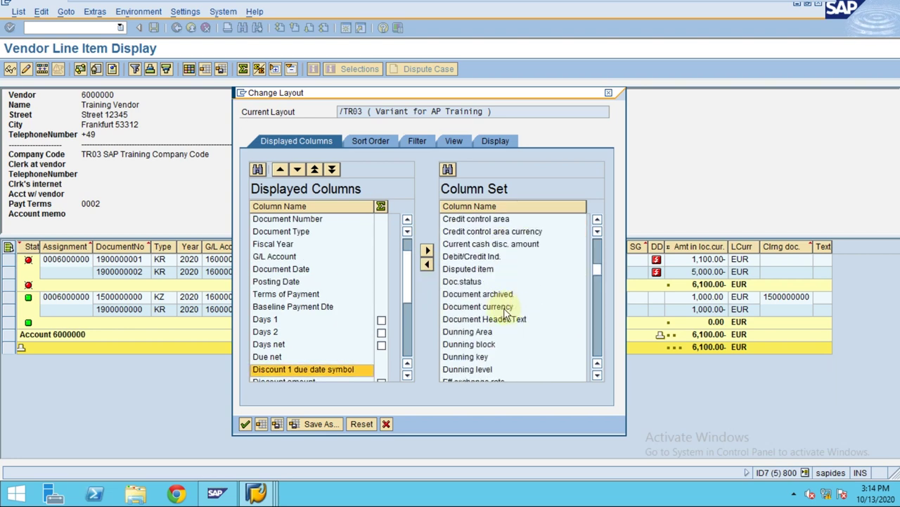
{"action": "left_click", "coordinate": [477, 332]}
{"action": "scroll", "coordinate": [477, 337], "scroll_direction": "down", "scroll_amount": 1}
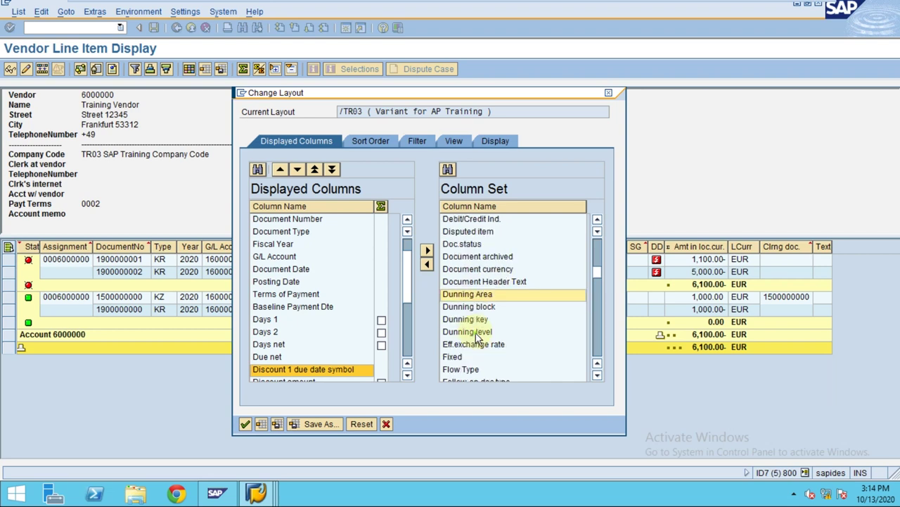
{"action": "left_click", "coordinate": [476, 332]}
{"action": "scroll", "coordinate": [475, 334], "scroll_direction": "down", "scroll_amount": 1}
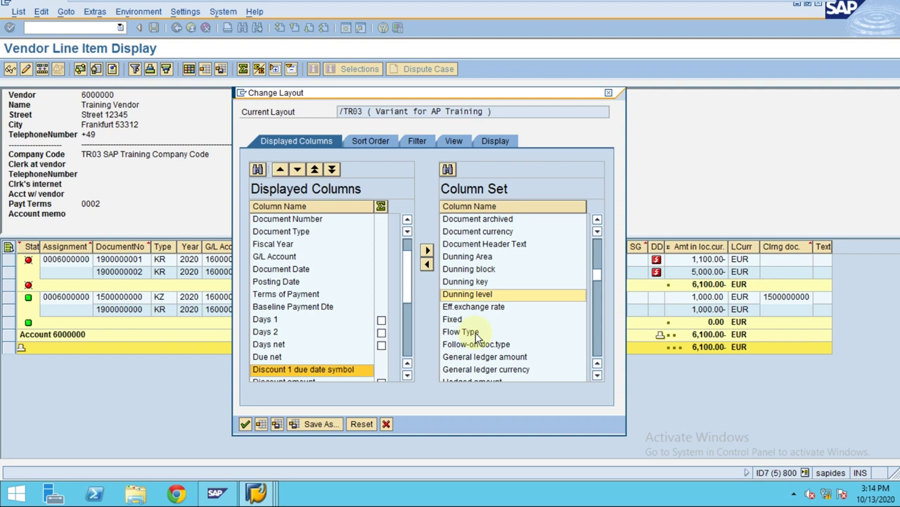
{"action": "scroll", "coordinate": [477, 336], "scroll_direction": "down", "scroll_amount": 4}
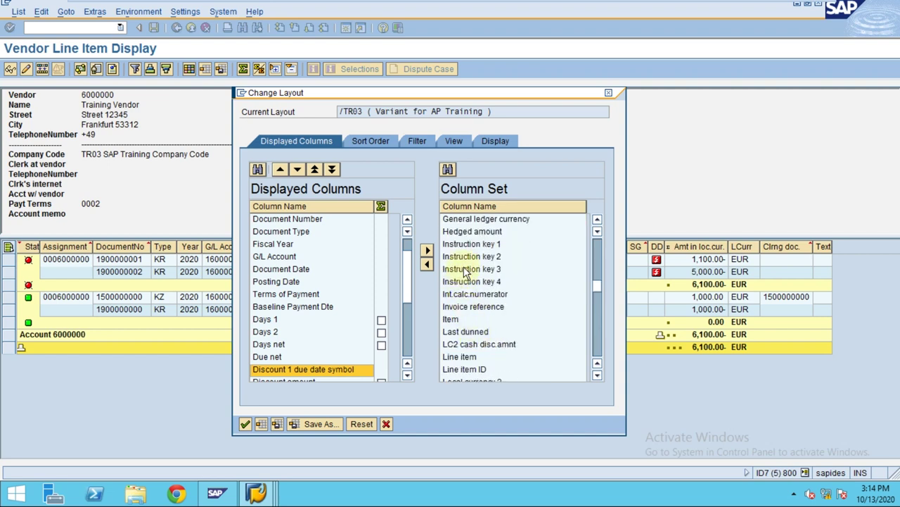
{"action": "scroll", "coordinate": [471, 308], "scroll_direction": "down", "scroll_amount": 2}
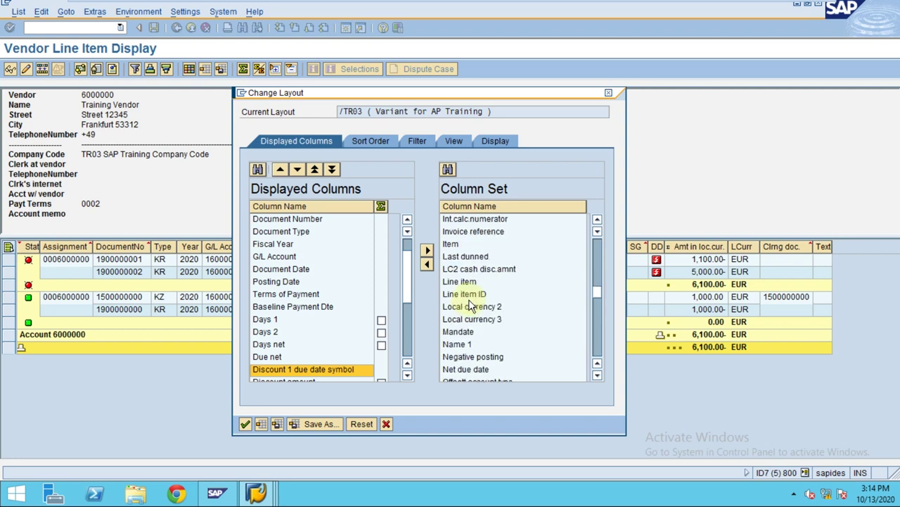
{"action": "left_click", "coordinate": [469, 369]}
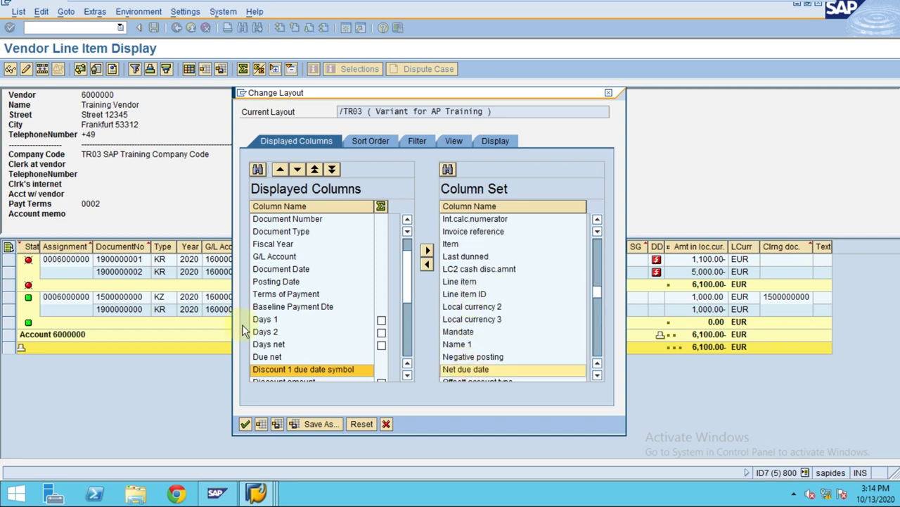
{"action": "left_click", "coordinate": [275, 316]}
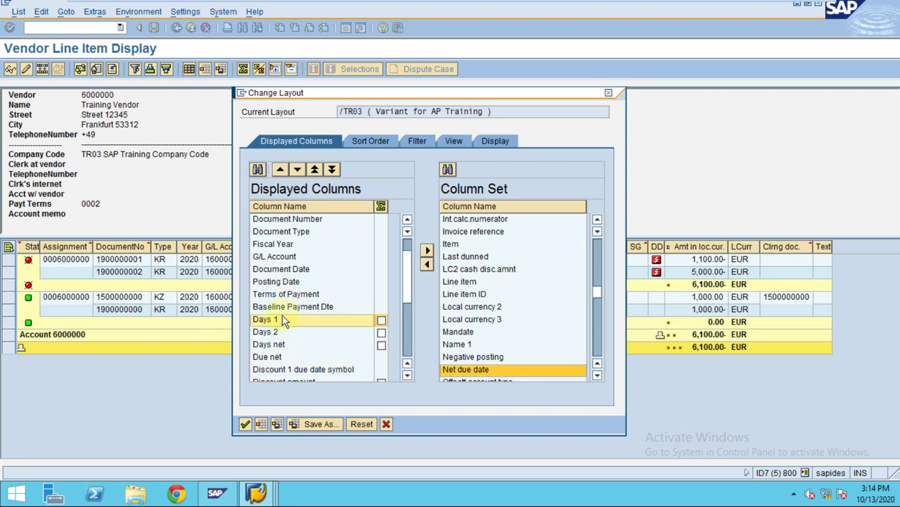
{"action": "left_click", "coordinate": [274, 356]}
{"action": "left_click", "coordinate": [282, 369]}
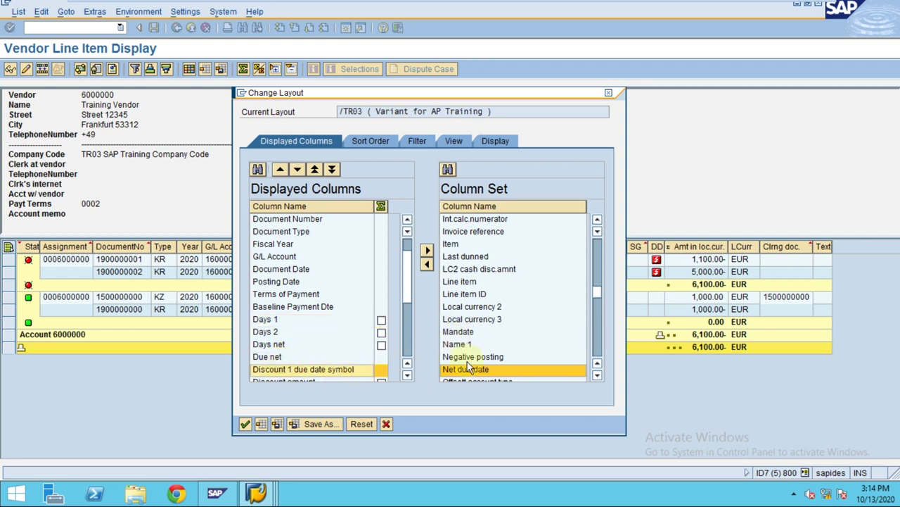
{"action": "left_click", "coordinate": [427, 265]}
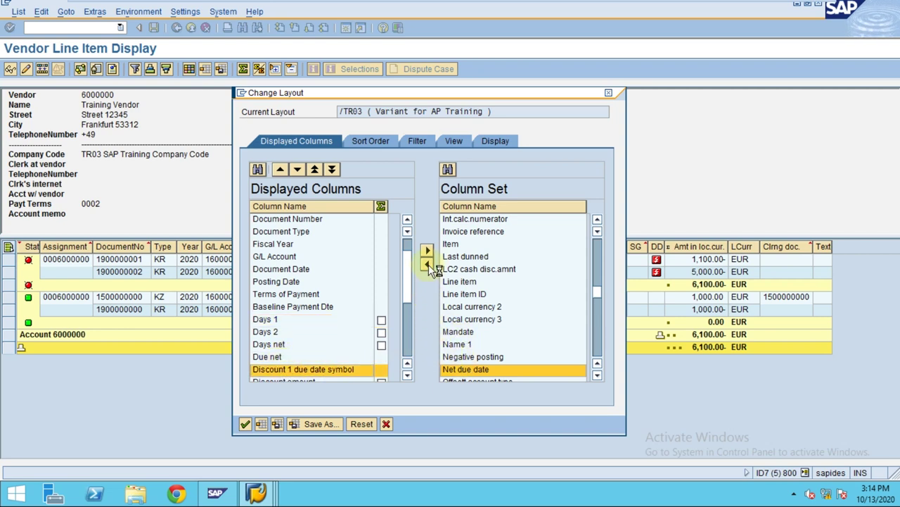
Look through the rest of the available columns in the Column Set, down to its last entry, for further useful fields
{"action": "left_click", "coordinate": [496, 332]}
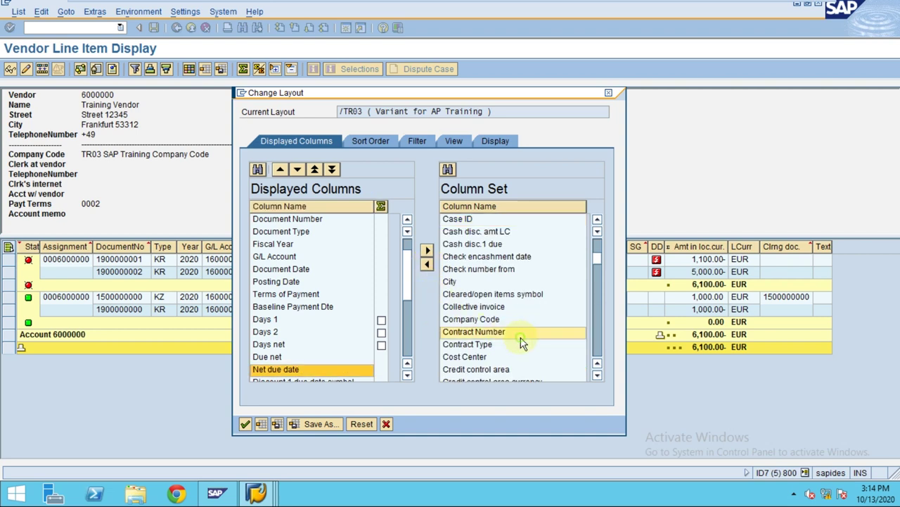
{"action": "scroll", "coordinate": [522, 339], "scroll_direction": "down", "scroll_amount": 8}
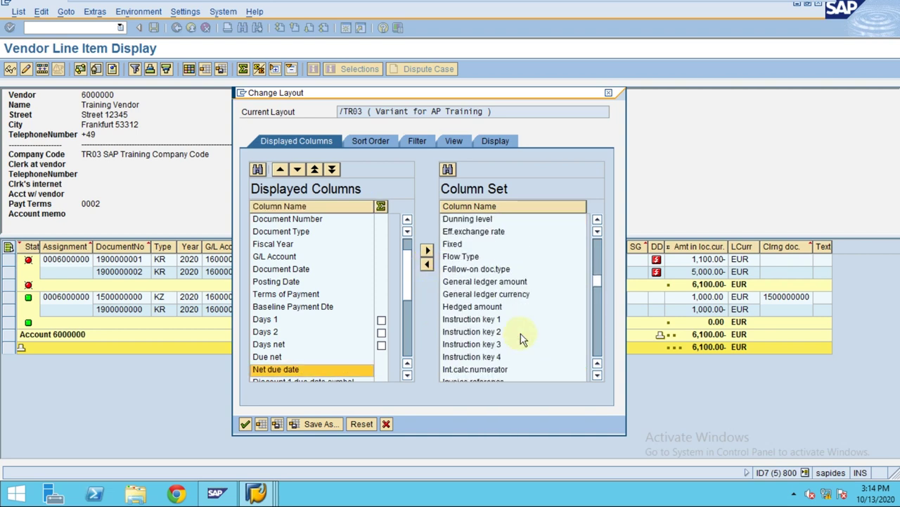
{"action": "scroll", "coordinate": [522, 338], "scroll_direction": "down", "scroll_amount": 3}
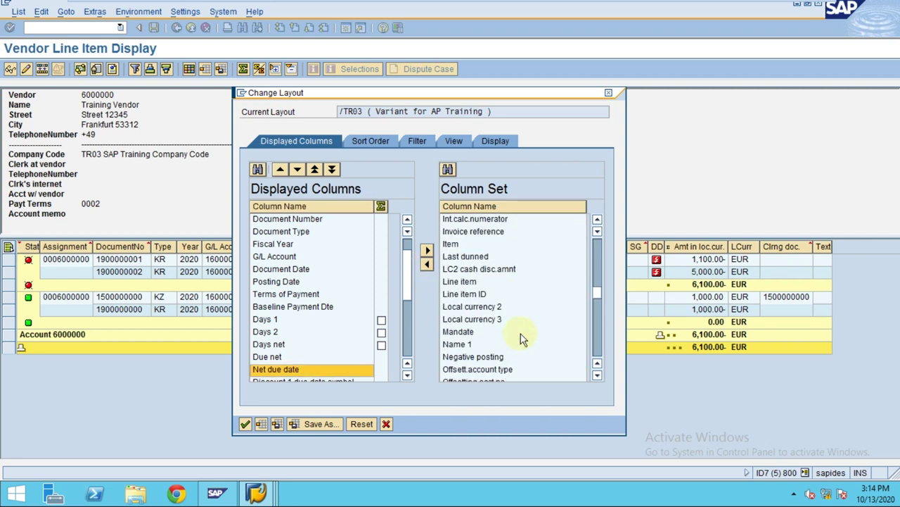
{"action": "scroll", "coordinate": [522, 339], "scroll_direction": "down", "scroll_amount": 1}
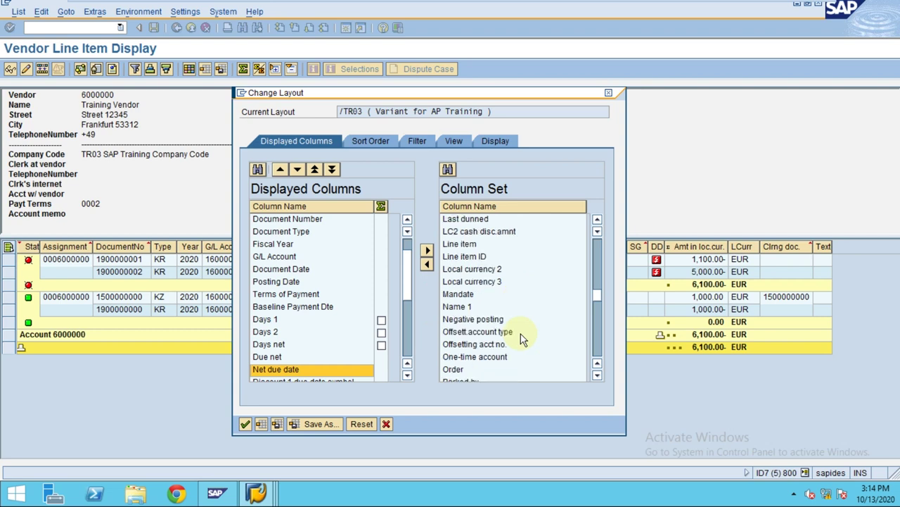
{"action": "left_click", "coordinate": [475, 332]}
{"action": "scroll", "coordinate": [475, 349], "scroll_direction": "down", "scroll_amount": 3}
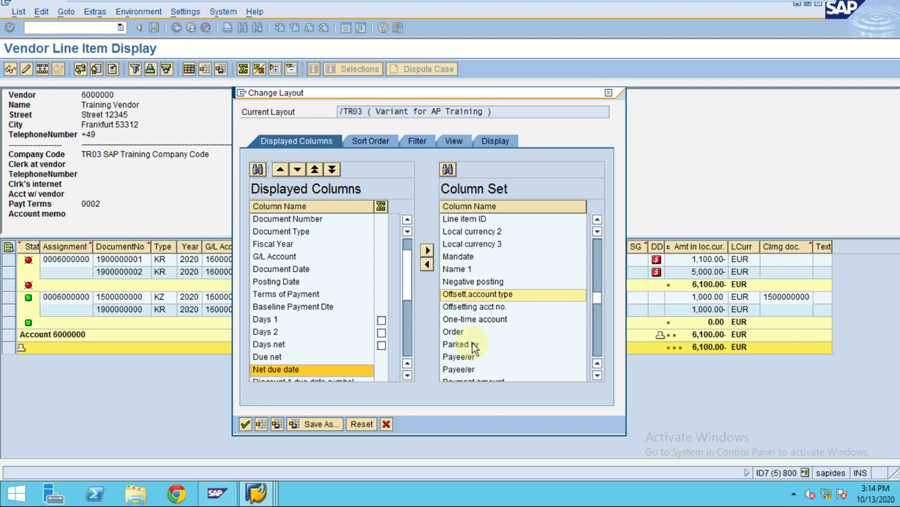
{"action": "scroll", "coordinate": [476, 348], "scroll_direction": "down", "scroll_amount": 3}
{"action": "scroll", "coordinate": [475, 348], "scroll_direction": "down", "scroll_amount": 3}
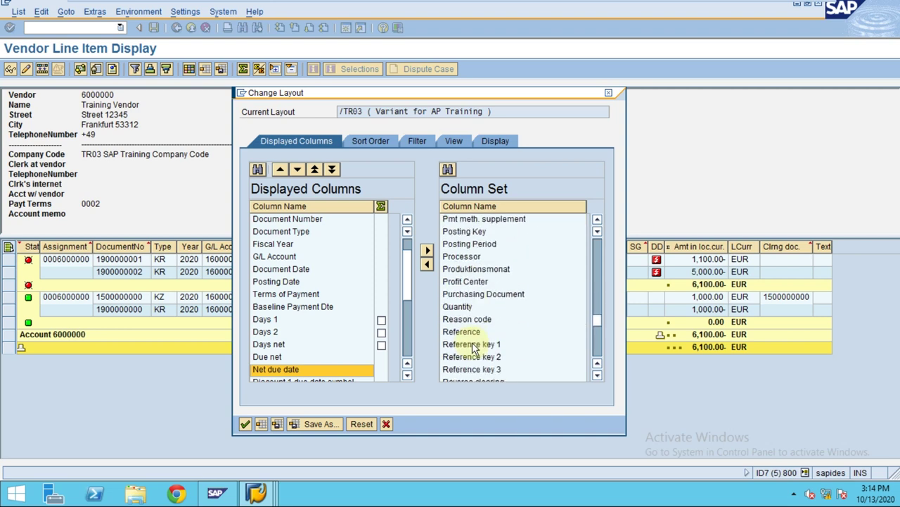
{"action": "scroll", "coordinate": [476, 348], "scroll_direction": "down", "scroll_amount": 6}
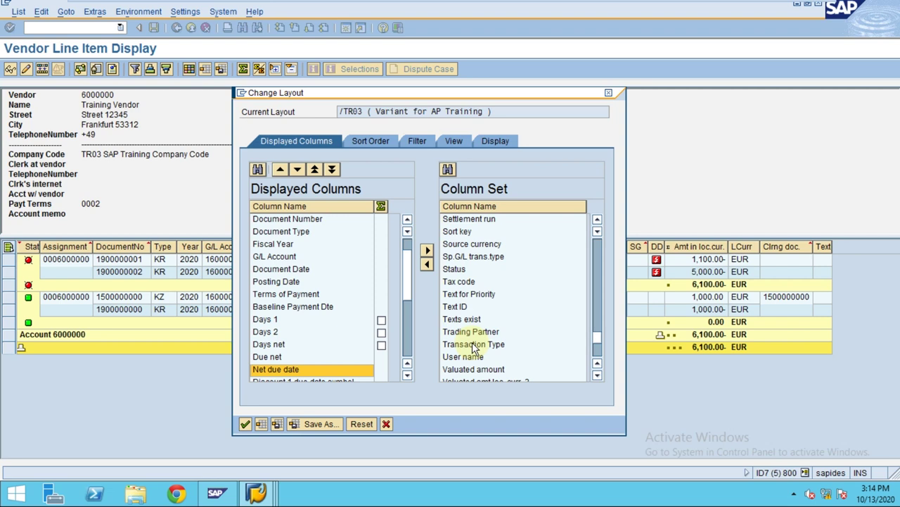
{"action": "scroll", "coordinate": [475, 349], "scroll_direction": "down", "scroll_amount": 5}
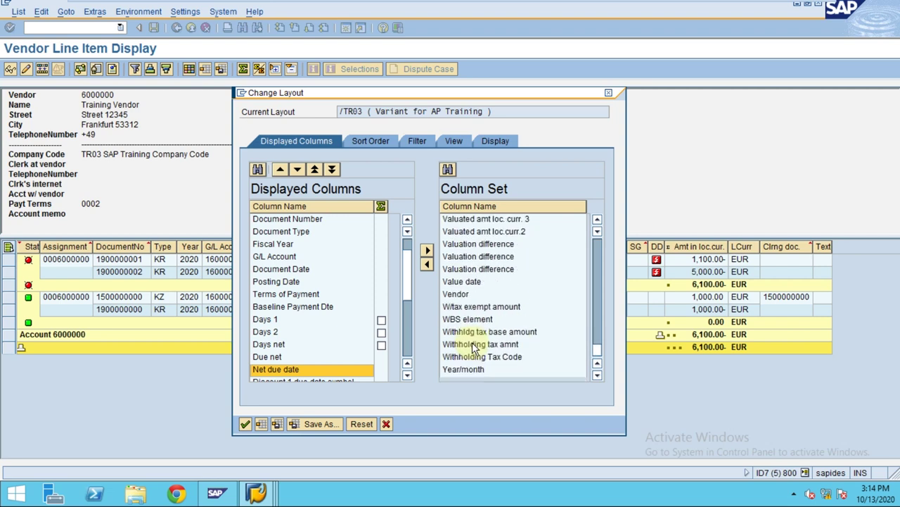
Apply the changed layout to the vendor line item list and select its Net due date column
{"action": "left_click", "coordinate": [245, 423]}
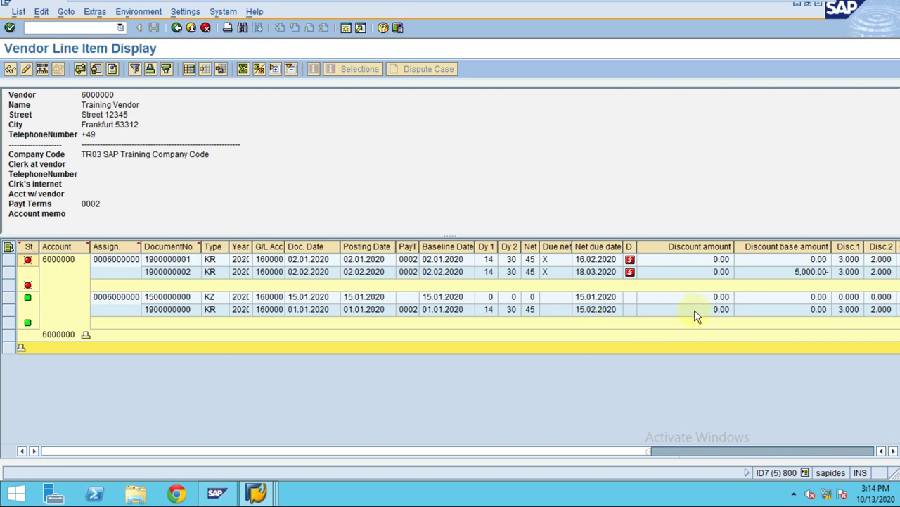
{"action": "left_click", "coordinate": [605, 300]}
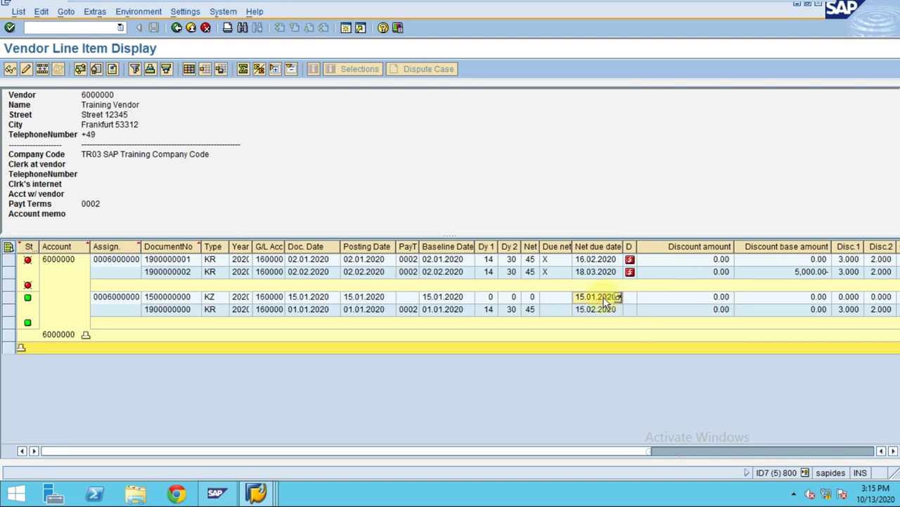
{"action": "left_click", "coordinate": [595, 260]}
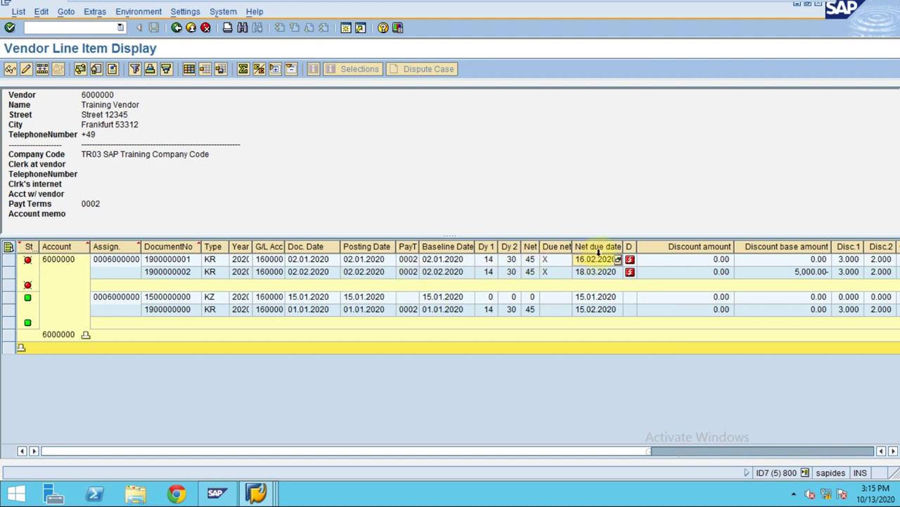
{"action": "left_click", "coordinate": [598, 246]}
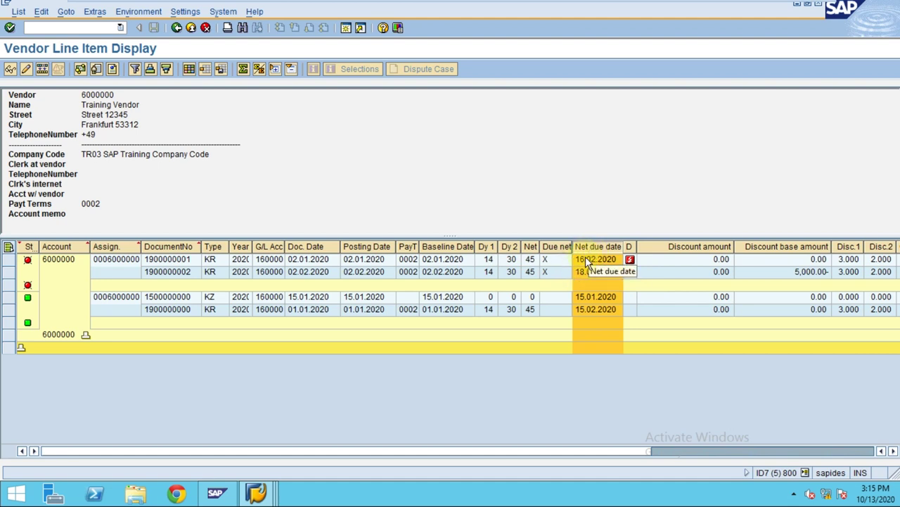
Compare the open items' Net due date values with their document date, baseline date and net days
{"action": "left_click", "coordinate": [590, 261]}
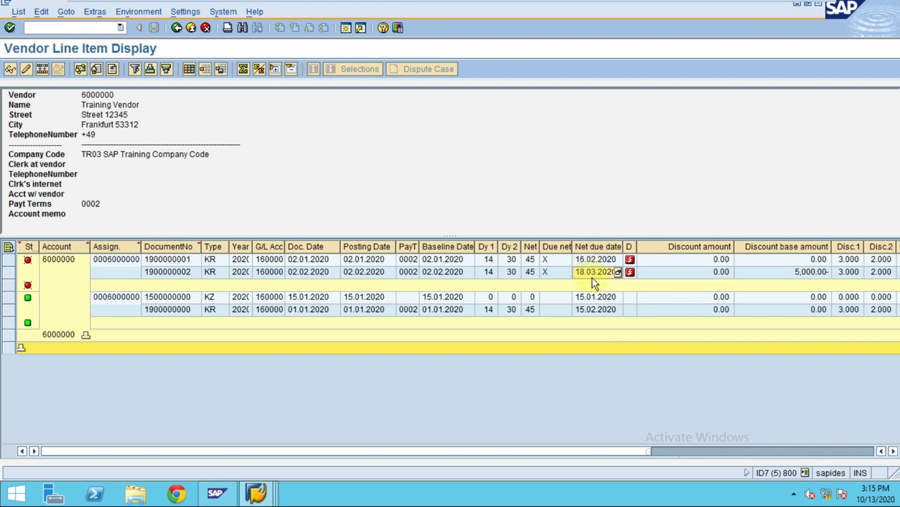
{"action": "left_click", "coordinate": [591, 249]}
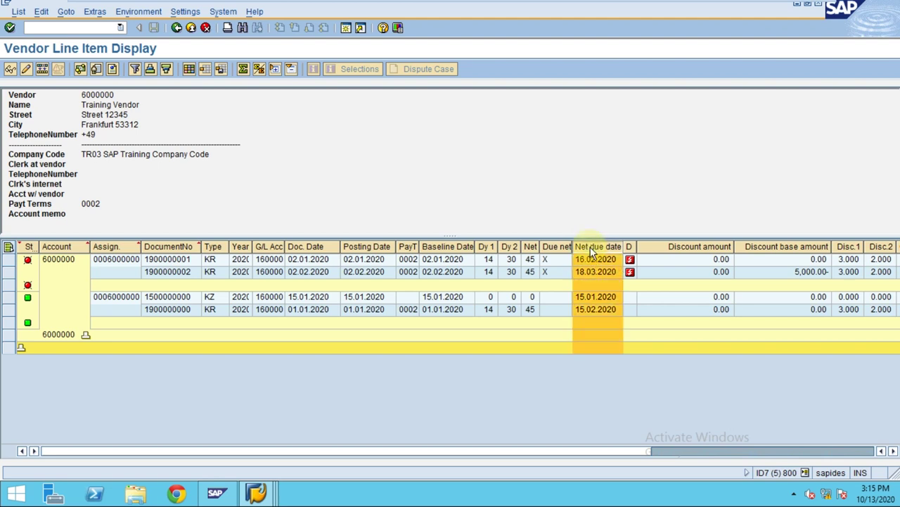
{"action": "left_click", "coordinate": [444, 260]}
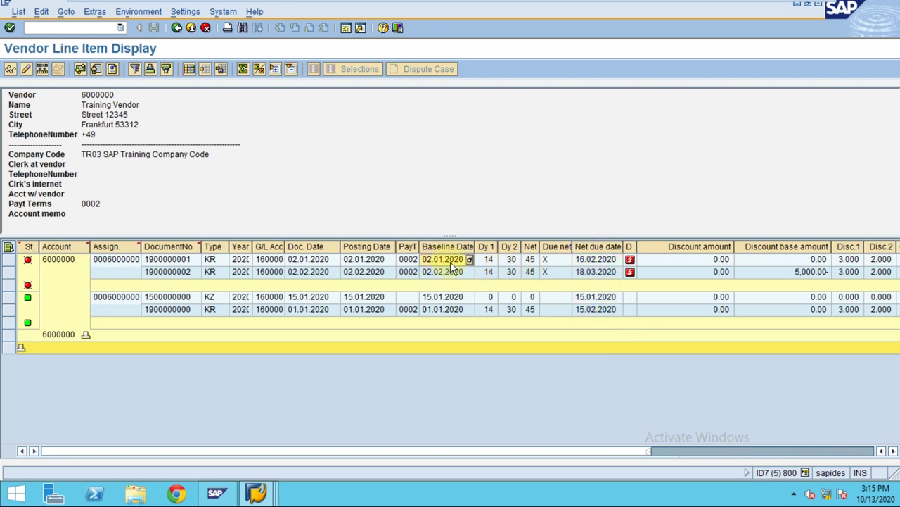
{"action": "left_click", "coordinate": [315, 247]}
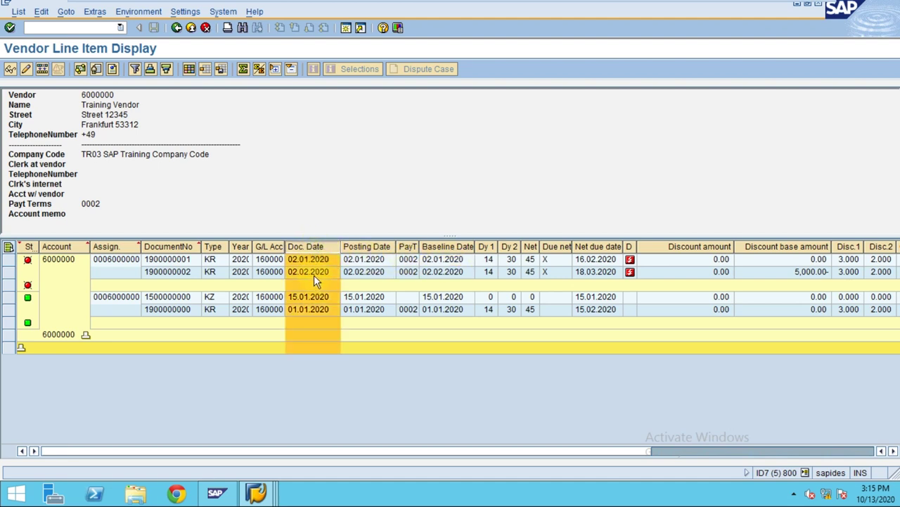
{"action": "left_click", "coordinate": [429, 262]}
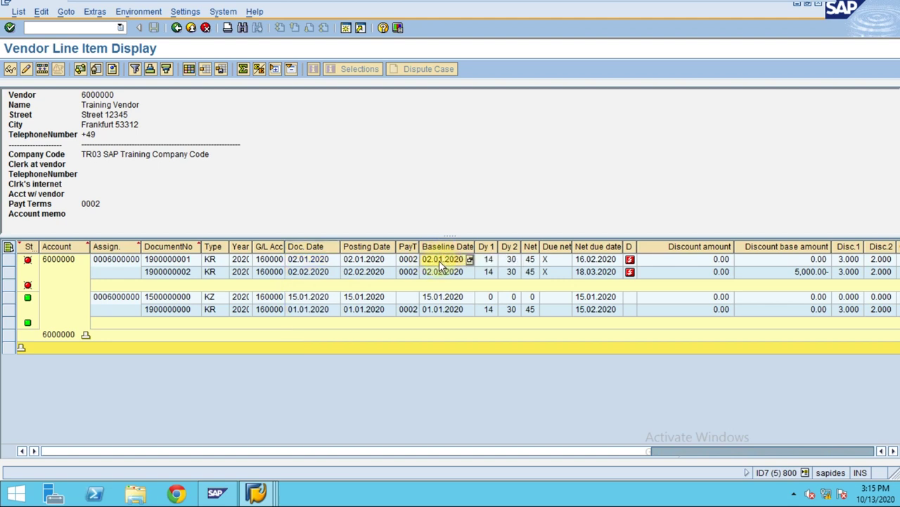
{"action": "left_click", "coordinate": [534, 260]}
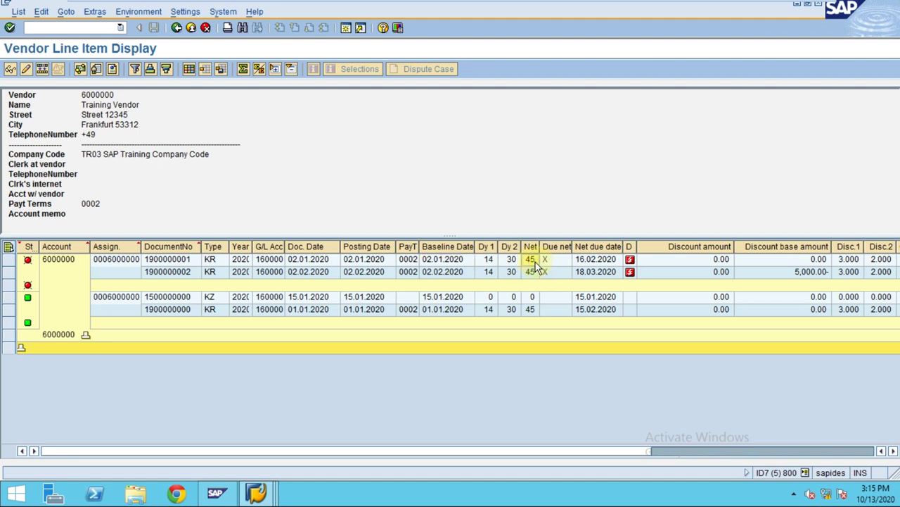
{"action": "left_click", "coordinate": [597, 247]}
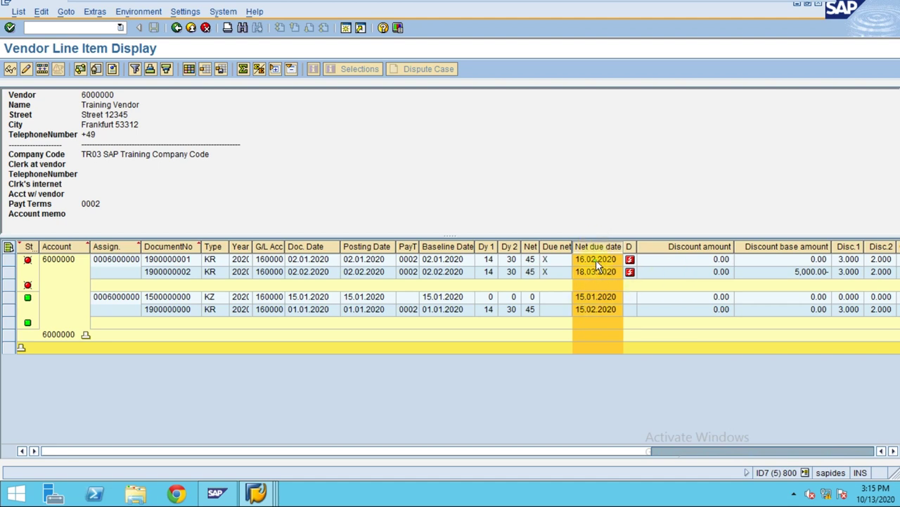
{"action": "left_click", "coordinate": [596, 259]}
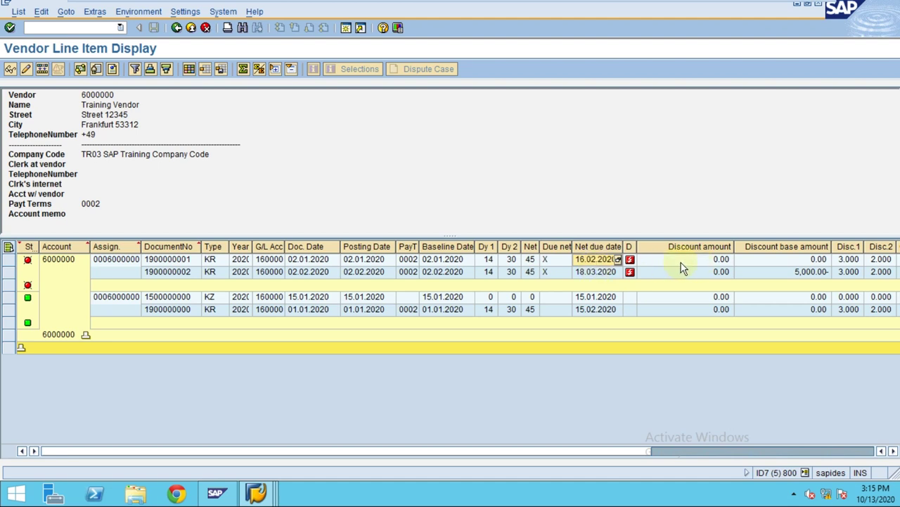
{"action": "mouse_move", "coordinate": [633, 264]}
Turn on the optimum column width display option in the current layout and apply it to the line item list
{"action": "left_click", "coordinate": [197, 70]}
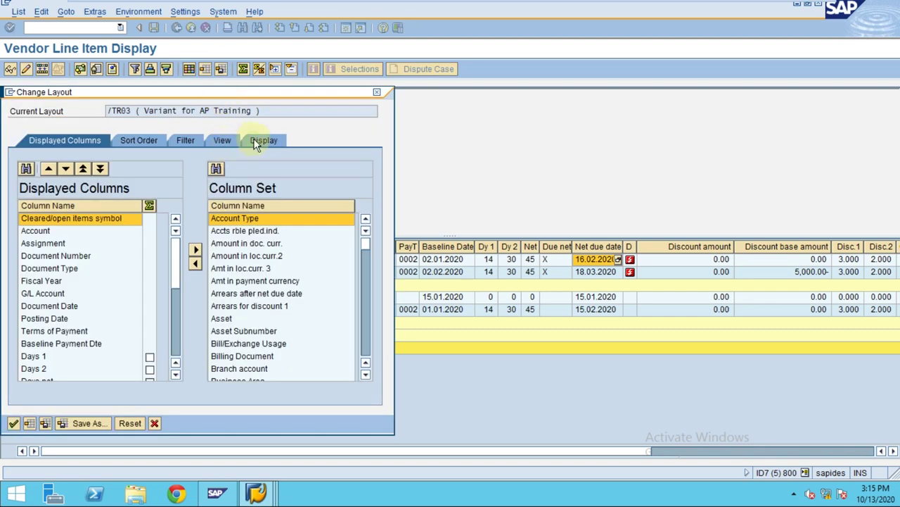
{"action": "left_click", "coordinate": [256, 140]}
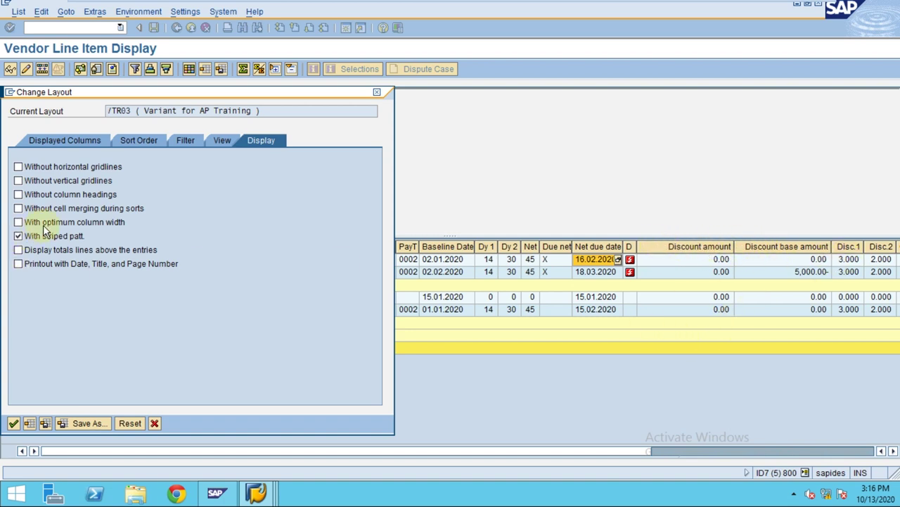
{"action": "left_click", "coordinate": [62, 142]}
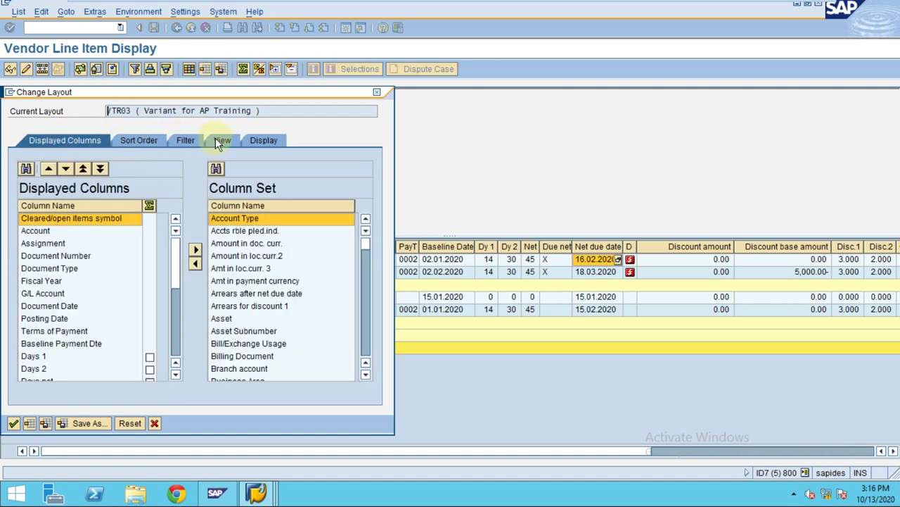
{"action": "left_click", "coordinate": [262, 139]}
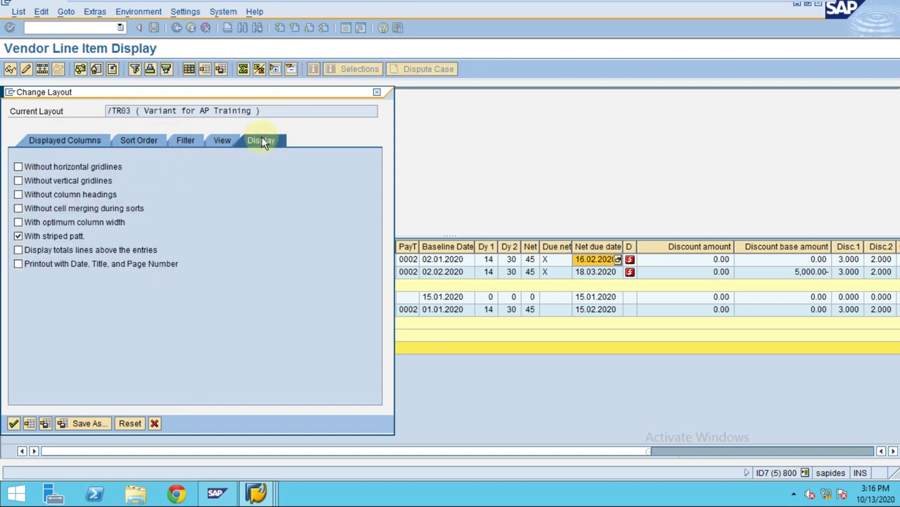
{"action": "left_click", "coordinate": [46, 223]}
{"action": "left_click", "coordinate": [18, 235]}
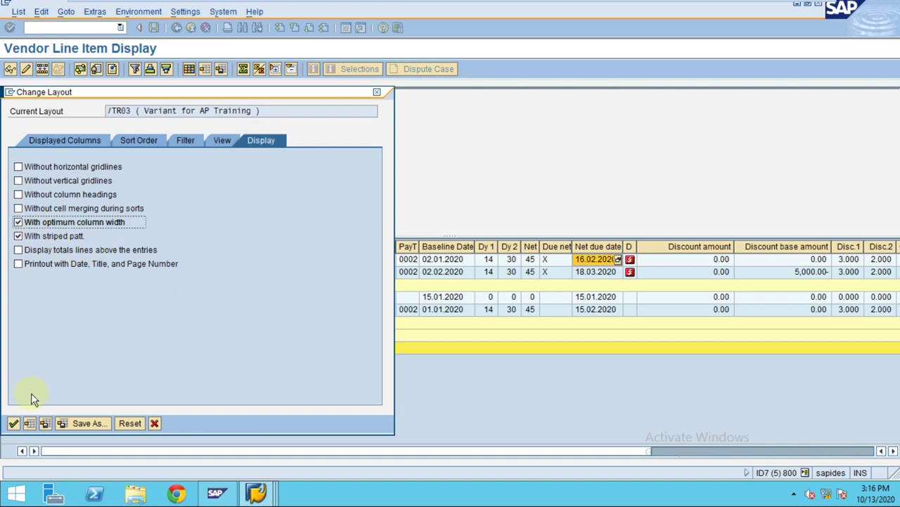
{"action": "left_click", "coordinate": [13, 423]}
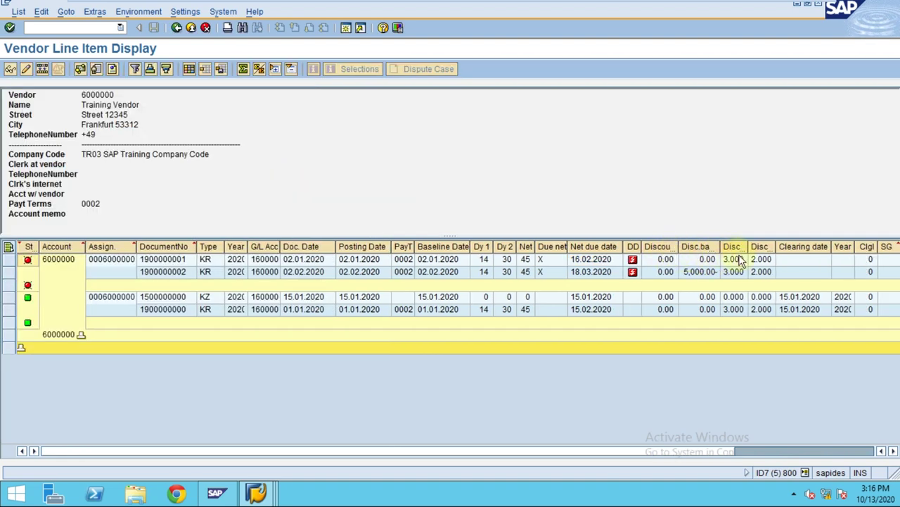
Look across the line item list to the amount and clearing document columns and back
{"action": "left_click", "coordinate": [760, 451]}
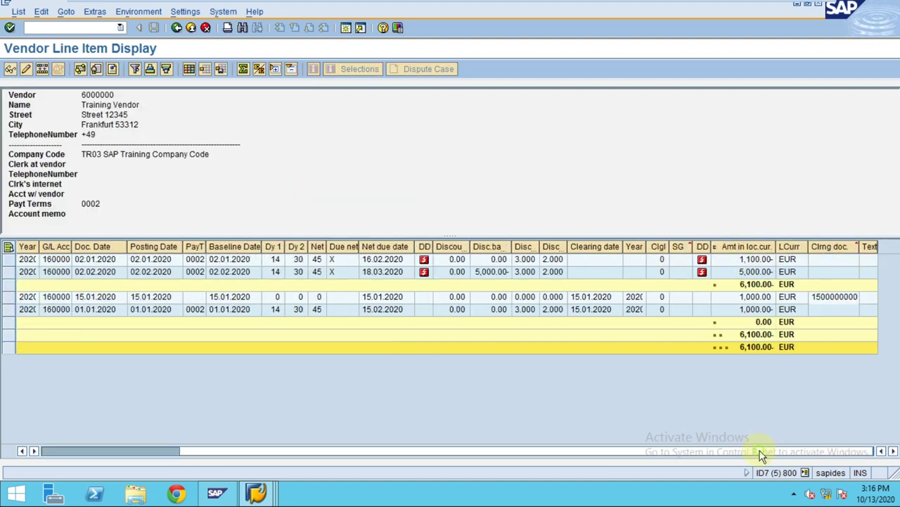
{"action": "left_click", "coordinate": [661, 451]}
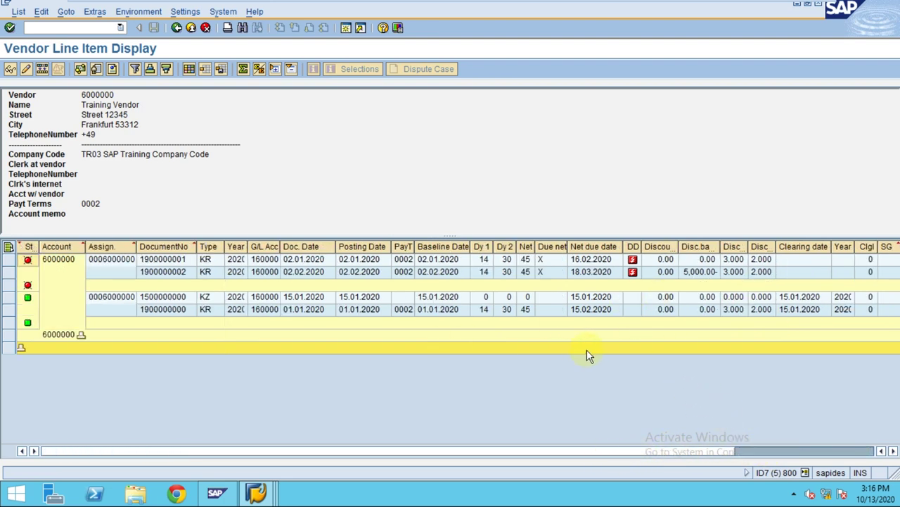
{"action": "scroll", "coordinate": [579, 357], "scroll_direction": "right", "scroll_amount": 5}
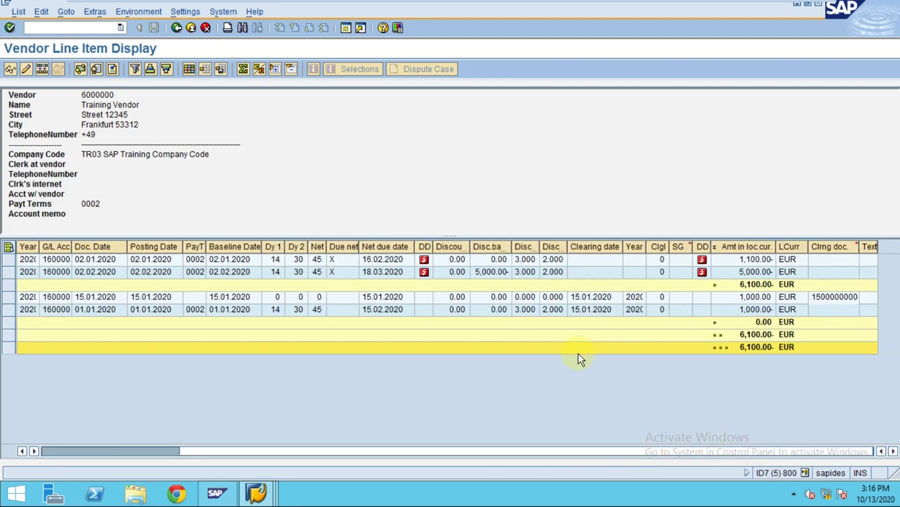
{"action": "scroll", "coordinate": [579, 357], "scroll_direction": "left", "scroll_amount": 3}
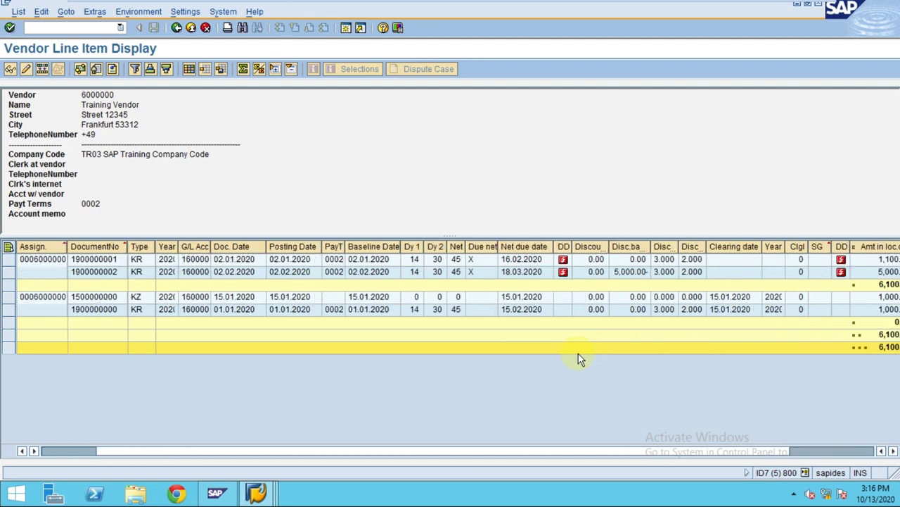
Review the layout's displayed columns and display options, and confirm them without changes
{"action": "left_click", "coordinate": [190, 68]}
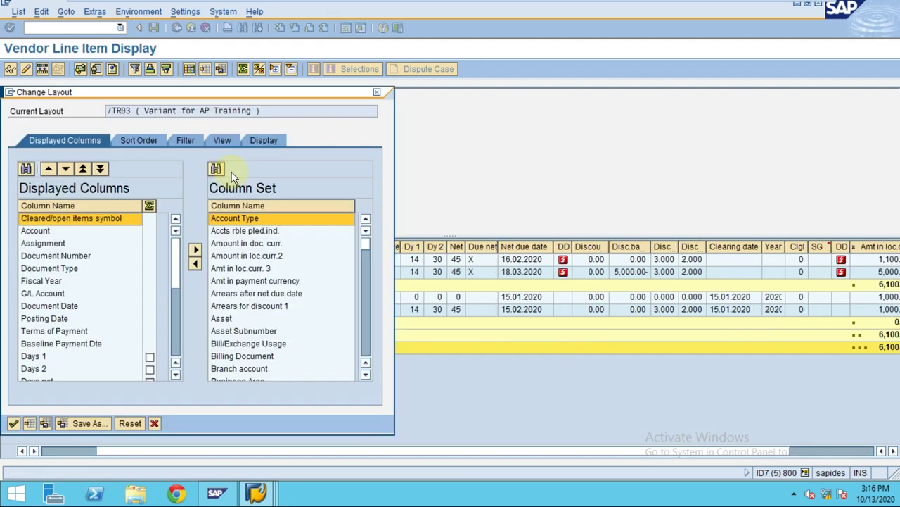
{"action": "left_click", "coordinate": [264, 140]}
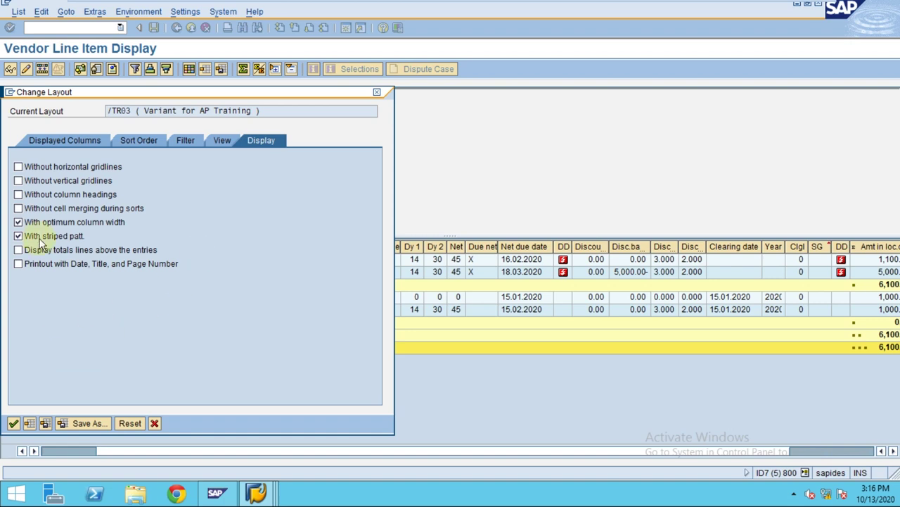
{"action": "left_click", "coordinate": [67, 140]}
{"action": "left_click", "coordinate": [261, 142]}
{"action": "left_click", "coordinate": [13, 424]}
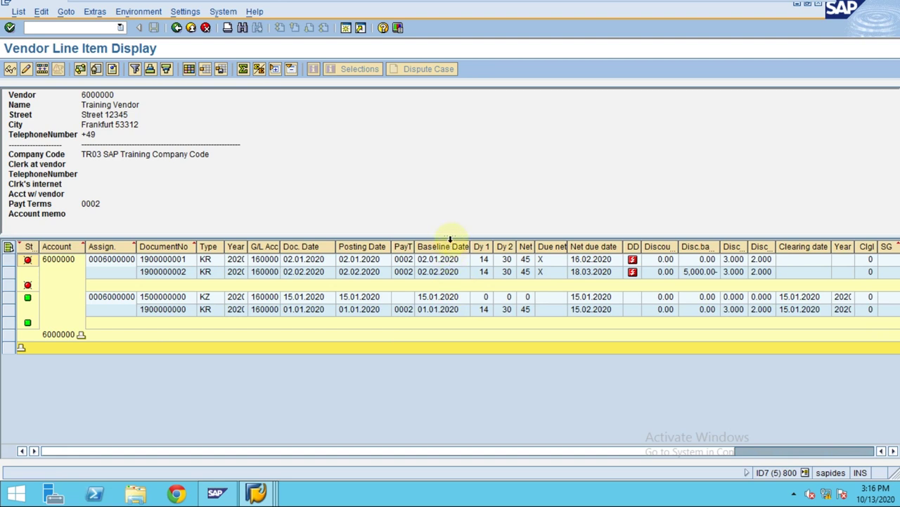
Enlarge the line item list area slightly upward and bring the columns from Account onward into view
{"action": "left_click_drag", "start_coordinate": [450, 239], "coordinate": [447, 233]}
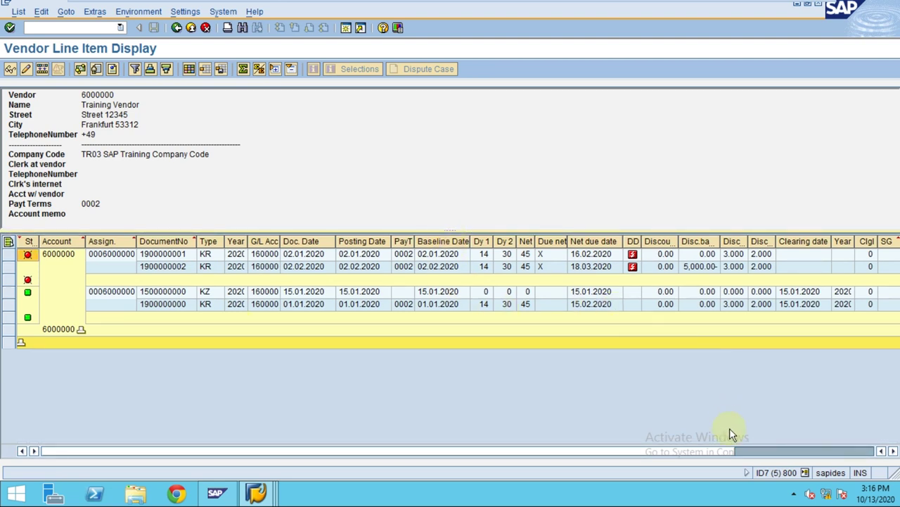
{"action": "left_click", "coordinate": [740, 448]}
{"action": "left_click_drag", "start_coordinate": [741, 449], "coordinate": [625, 454]}
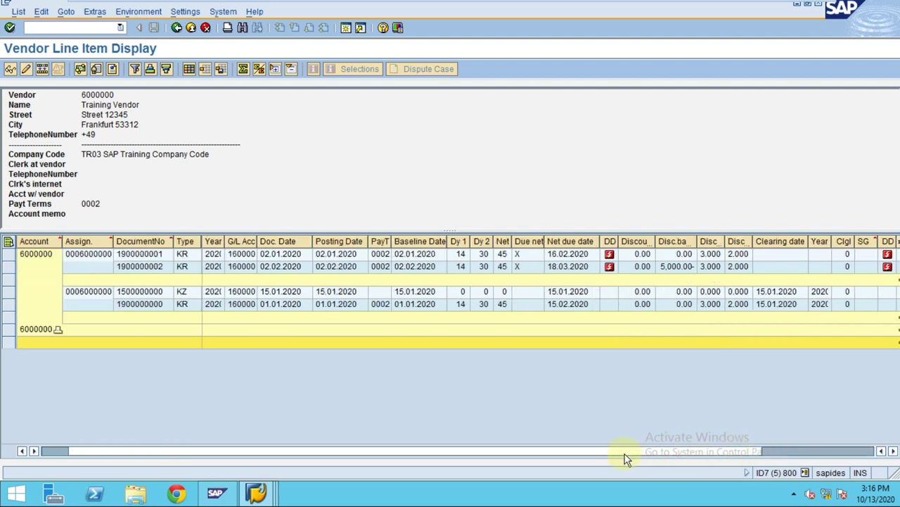
Check the two open invoices' net due dates against the baseline date, overdue symbol and first discount percentage
{"action": "left_click", "coordinate": [575, 256]}
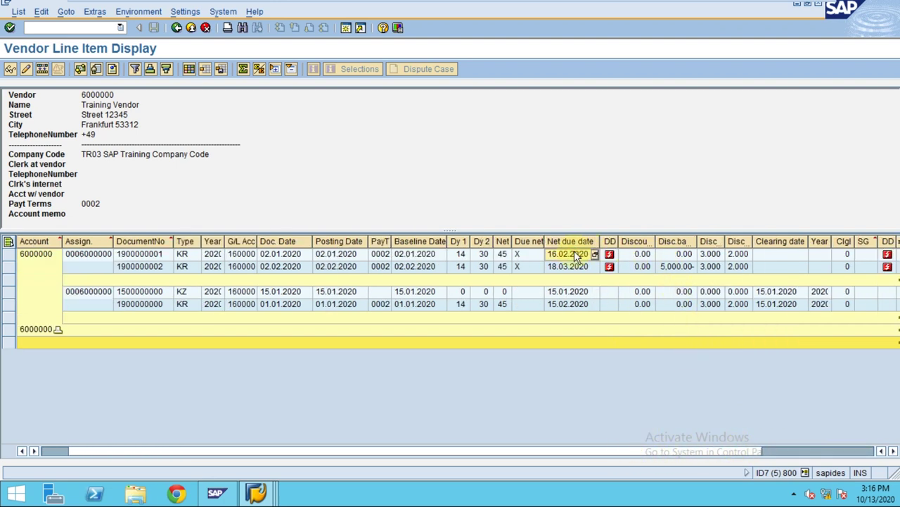
{"action": "left_click", "coordinate": [576, 265]}
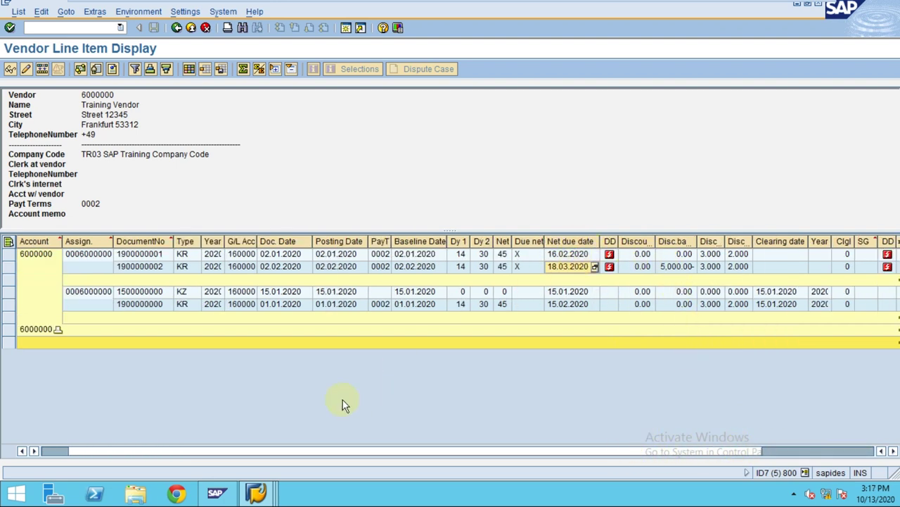
{"action": "left_click", "coordinate": [420, 258]}
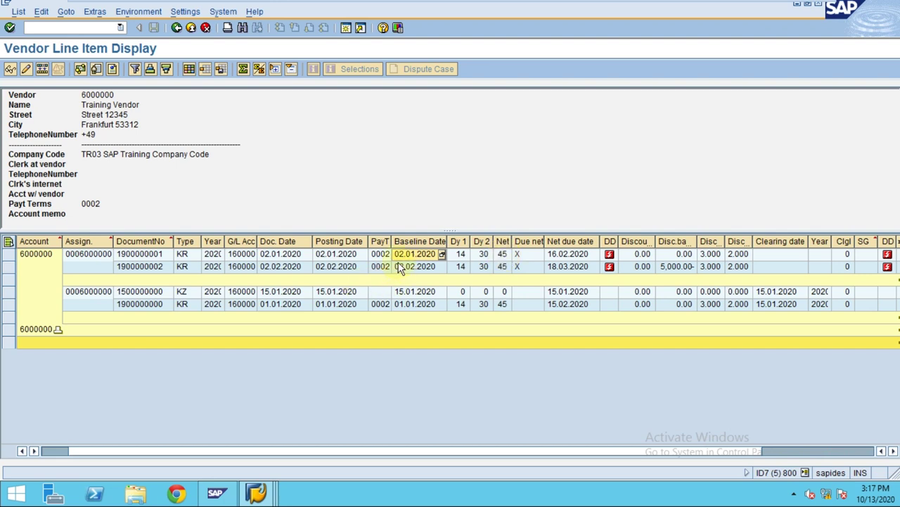
{"action": "left_click", "coordinate": [557, 258]}
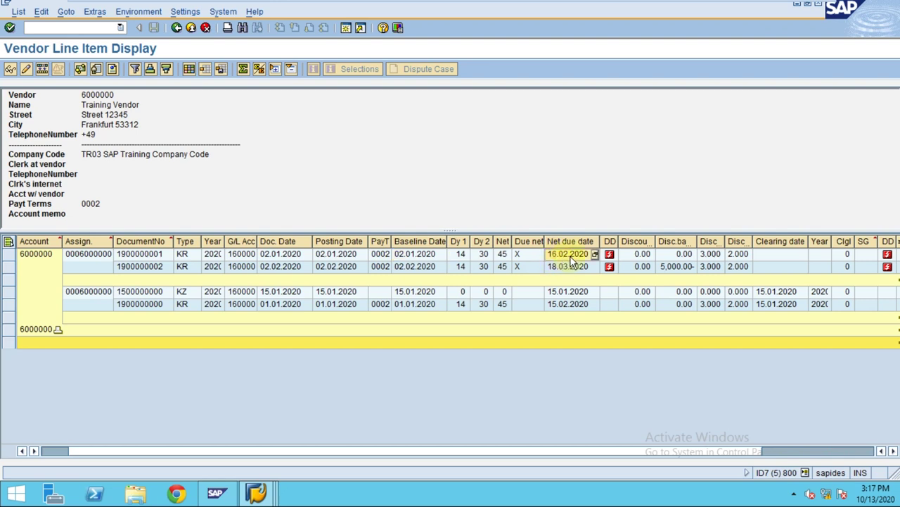
{"action": "left_click", "coordinate": [566, 241]}
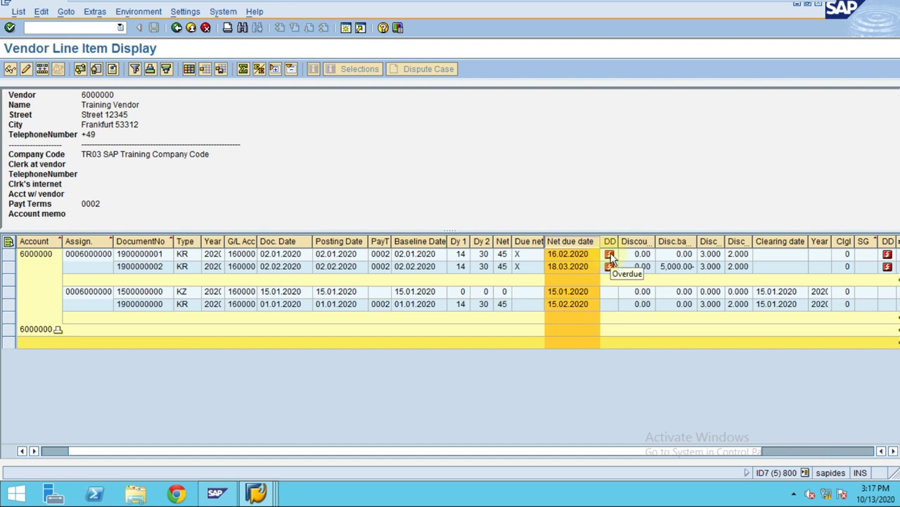
{"action": "left_click", "coordinate": [713, 256]}
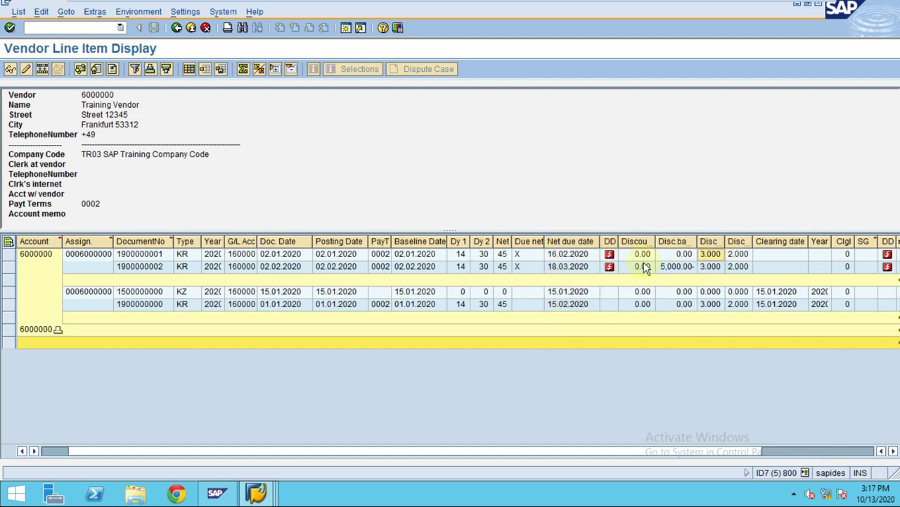
{"action": "left_click", "coordinate": [567, 255]}
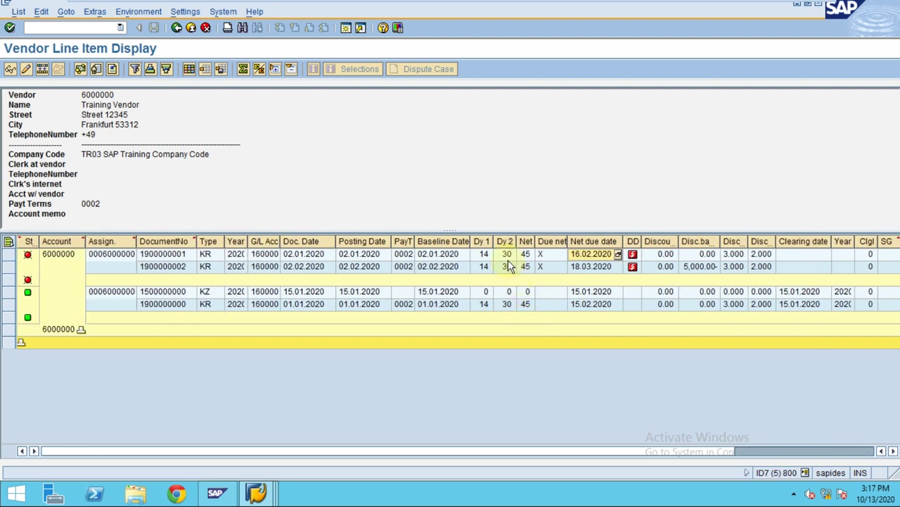
Examine the first open invoice's posting date, baseline date and its Days 1 and Days 2 discount periods
{"action": "left_click", "coordinate": [355, 257]}
{"action": "left_click", "coordinate": [429, 257]}
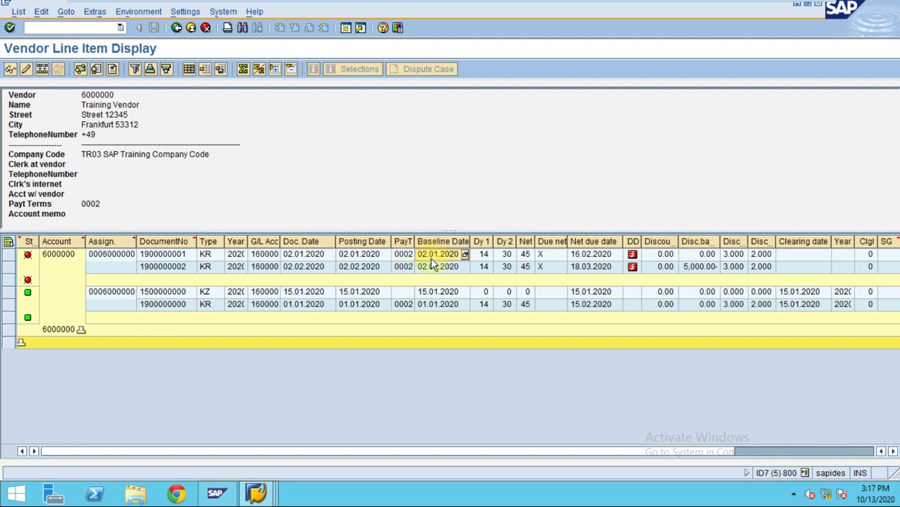
{"action": "left_click", "coordinate": [484, 256]}
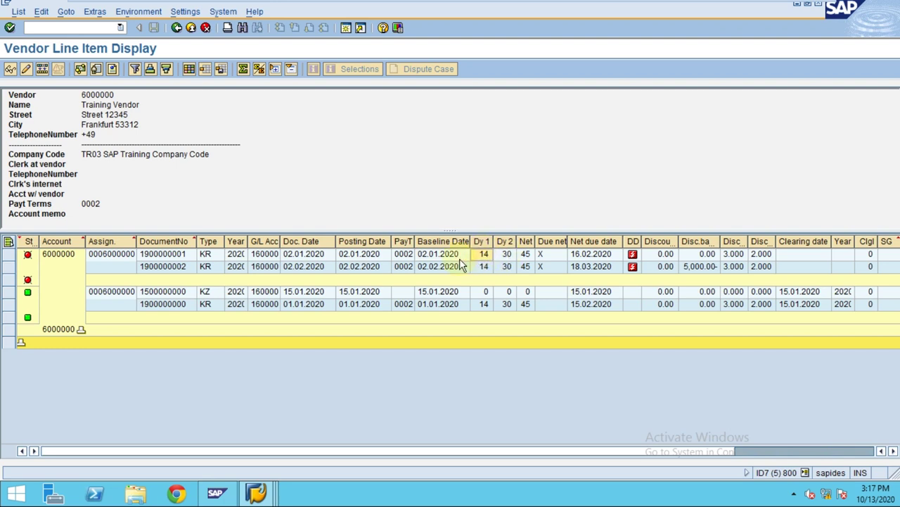
{"action": "left_click", "coordinate": [435, 257]}
{"action": "left_click", "coordinate": [506, 256]}
{"action": "left_click", "coordinate": [480, 258]}
{"action": "left_click", "coordinate": [434, 256]}
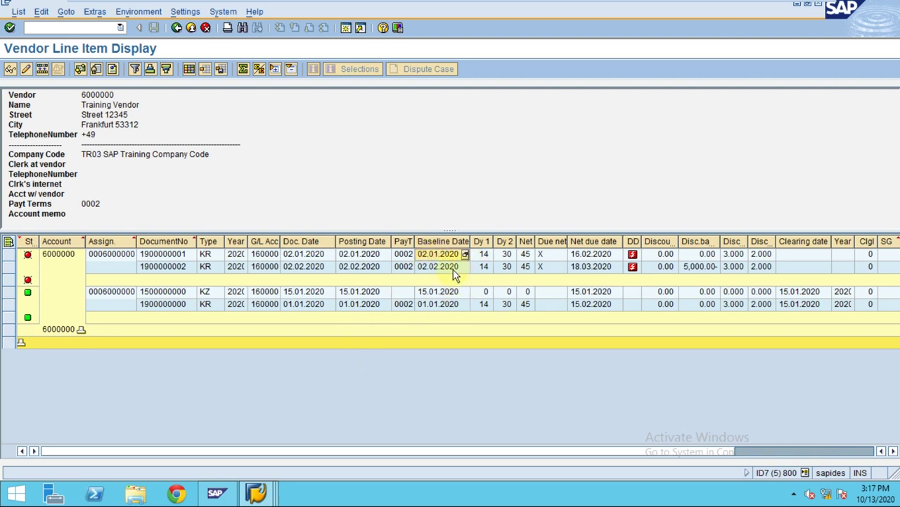
Switch to the open Post Outgoing Payments: Header Data window
{"action": "left_click", "coordinate": [259, 493]}
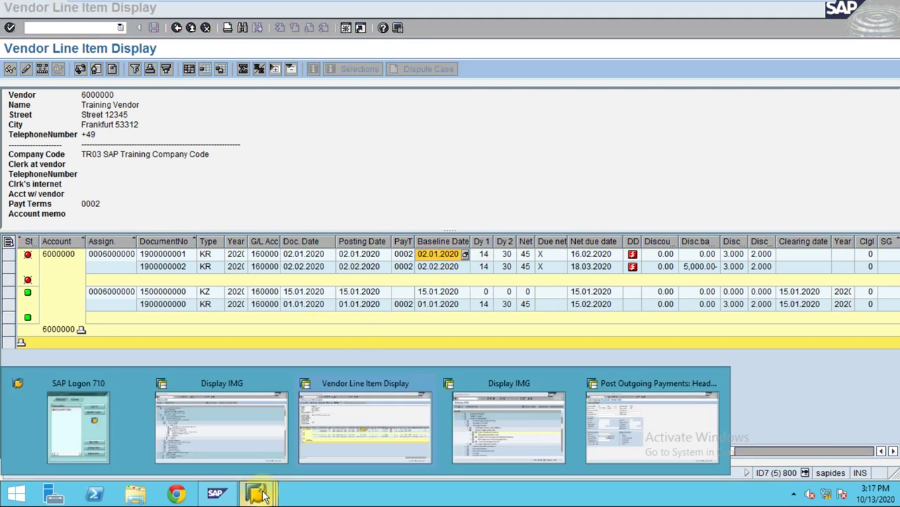
{"action": "left_click", "coordinate": [665, 391]}
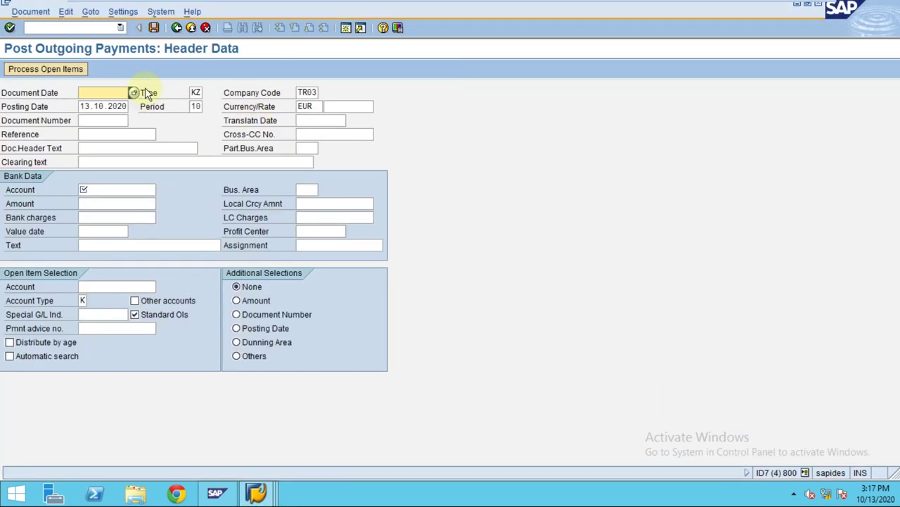
Set both the document date and the posting date of the outgoing payment to 13.01.2020
{"action": "type", "text": "13012020"}
{"action": "key", "text": "Tab"}
{"action": "key", "text": "Tab"}
{"action": "key", "text": "Tab"}
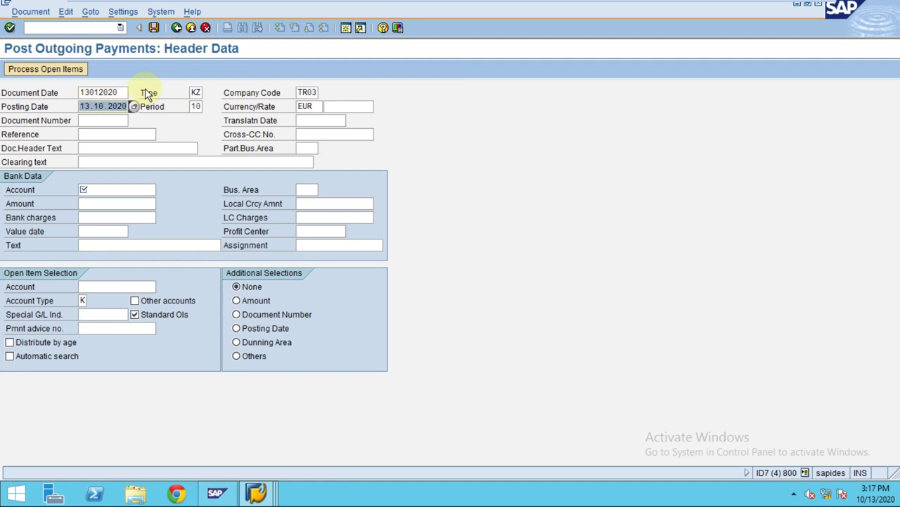
{"action": "type", "text": "13012020"}
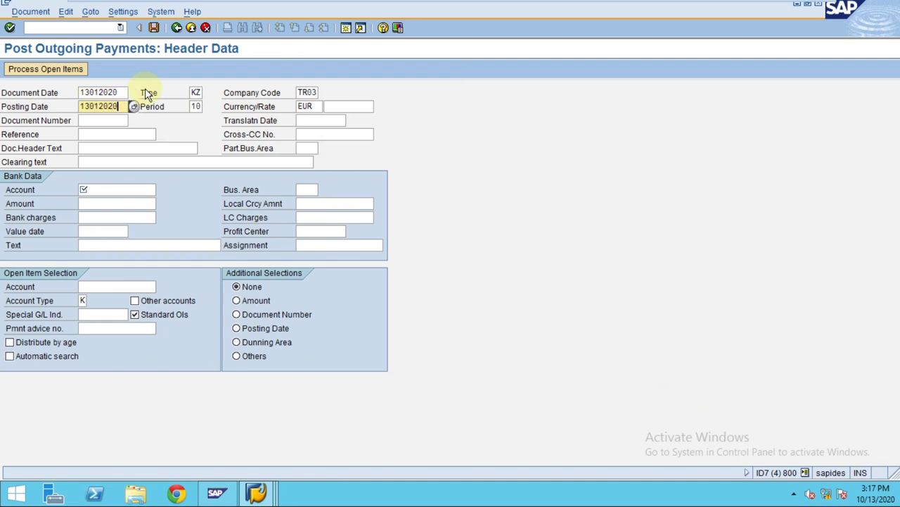
Fill in the bank data with the suggested bank account and an amount of 1
{"action": "left_click", "coordinate": [92, 188]}
{"action": "type", "text": "1"}
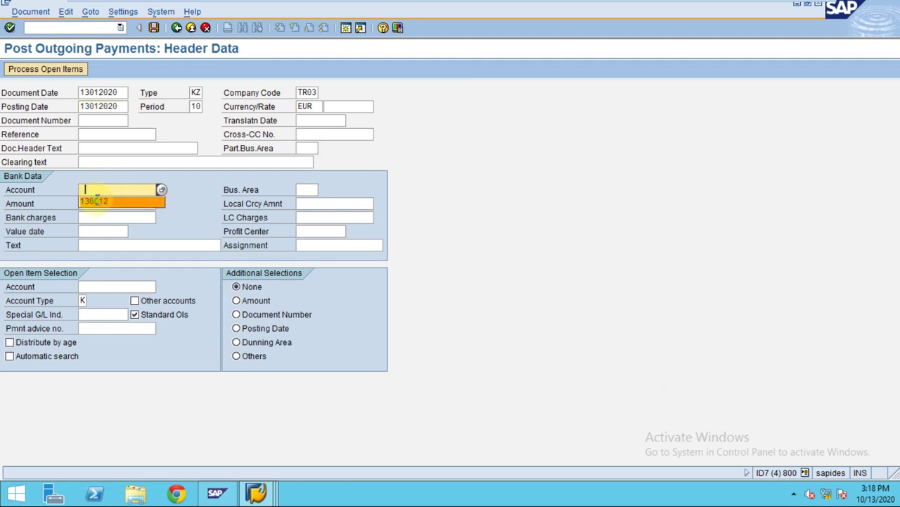
{"action": "left_click", "coordinate": [98, 201]}
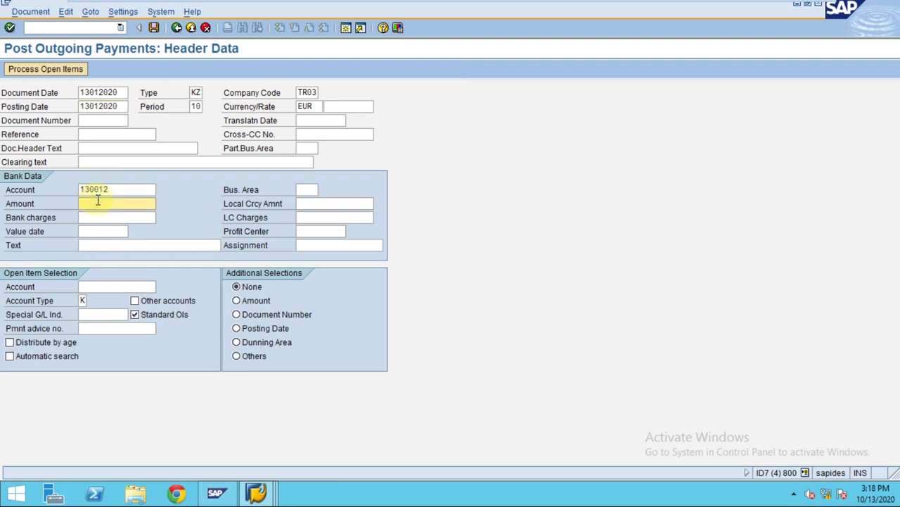
{"action": "type", "text": "1"}
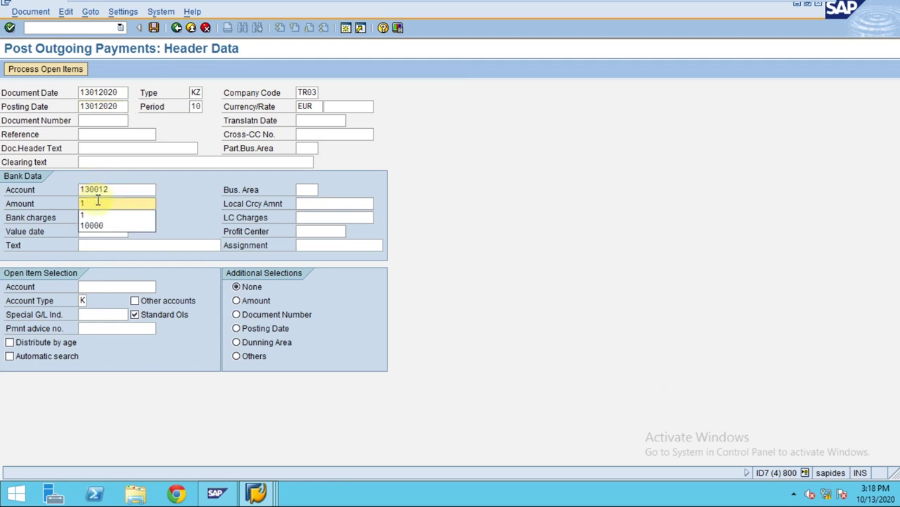
{"action": "left_click", "coordinate": [83, 214]}
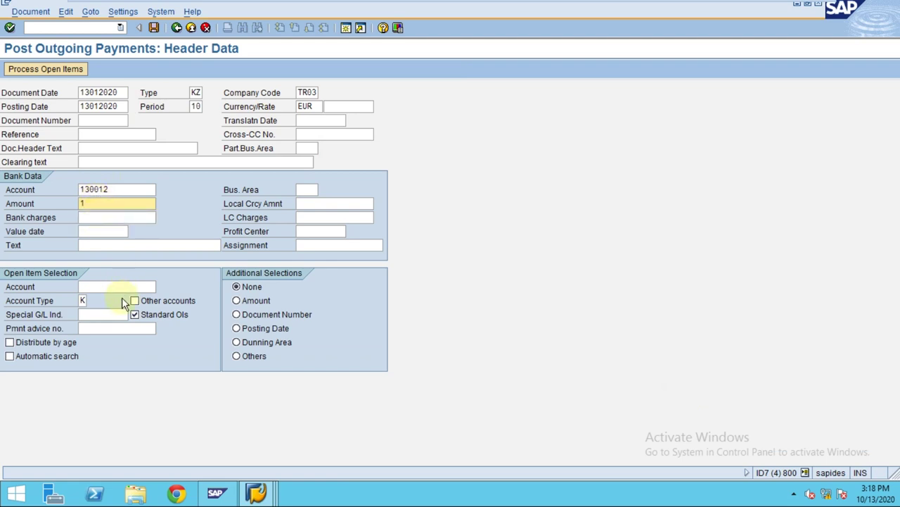
Enter the vendor's account number in the open item selection
{"action": "left_click", "coordinate": [120, 287]}
{"action": "type", "text": "6"}
{"action": "left_click", "coordinate": [121, 299]}
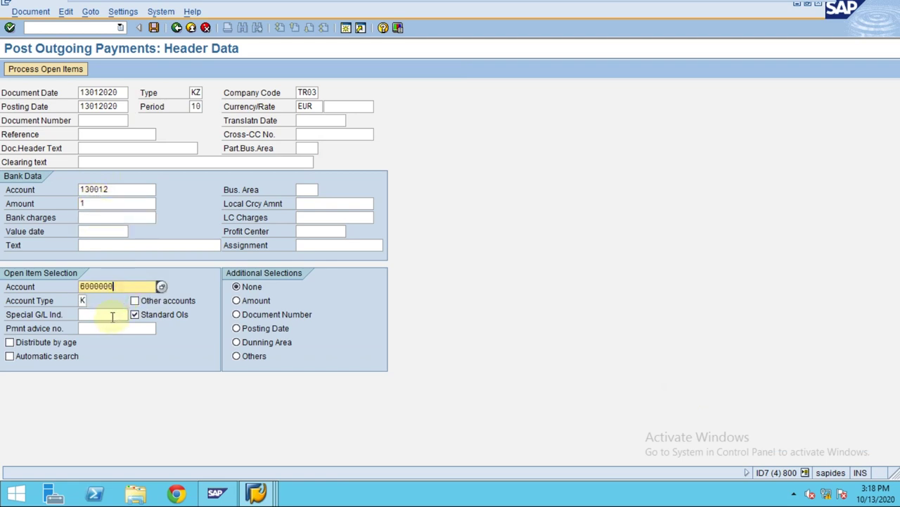
Look over the Special G/L and payment advice fields, and try the Document Number, Amount and Posting Date selections before returning to None
{"action": "left_click", "coordinate": [112, 316]}
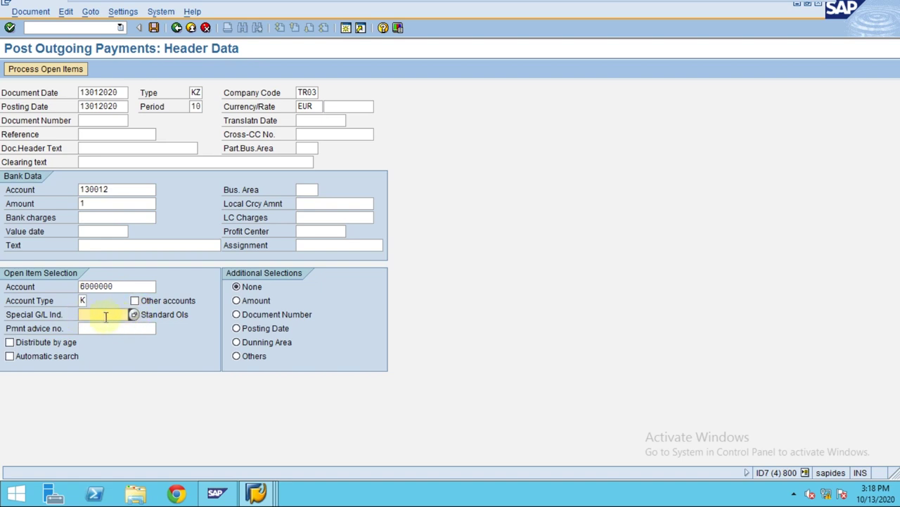
{"action": "left_click", "coordinate": [105, 328]}
{"action": "left_click", "coordinate": [111, 318]}
{"action": "left_click", "coordinate": [94, 328]}
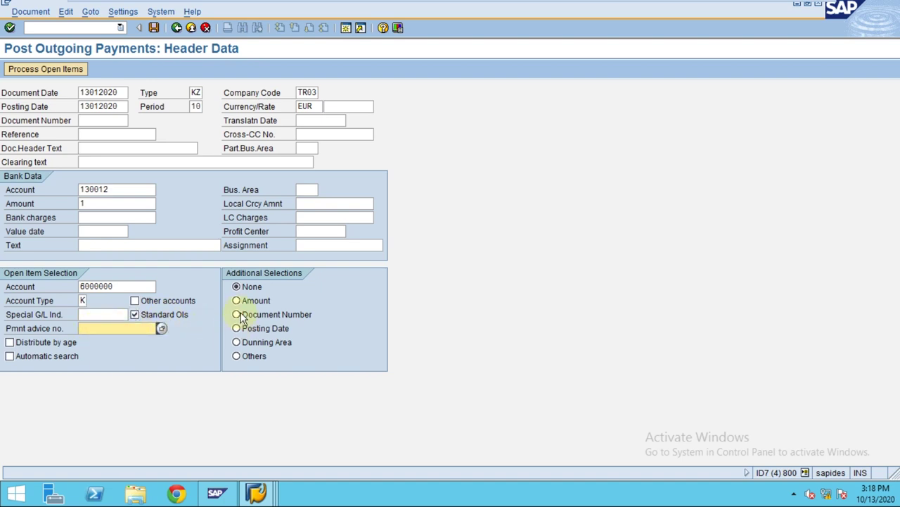
{"action": "left_click", "coordinate": [237, 315]}
{"action": "left_click", "coordinate": [239, 288]}
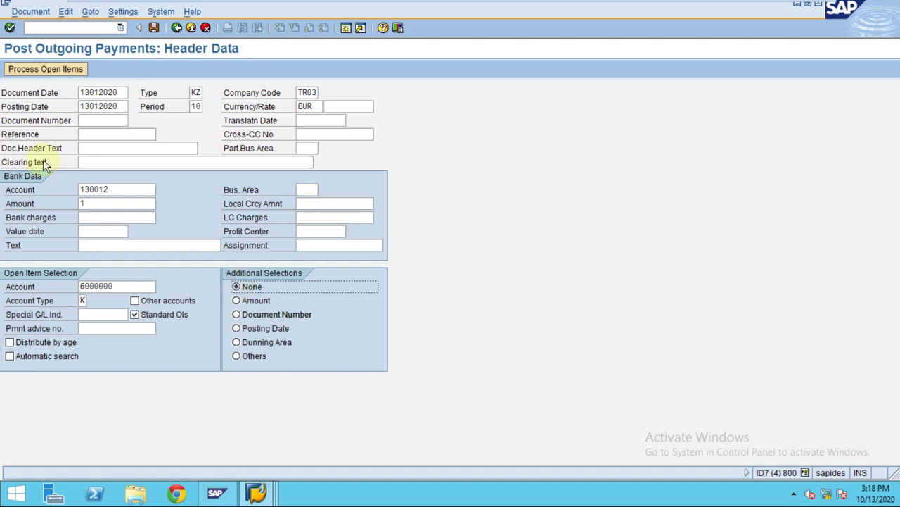
{"action": "left_click_drag", "start_coordinate": [124, 285], "coordinate": [4, 303]}
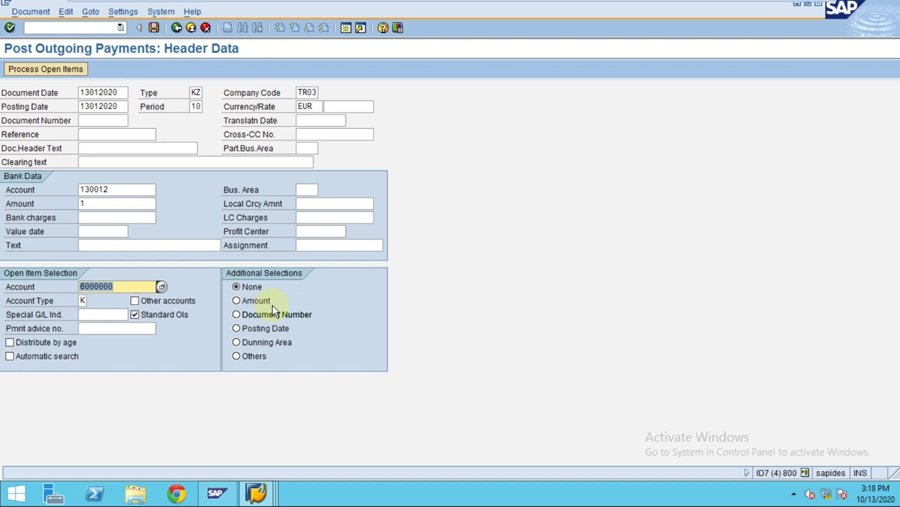
{"action": "left_click", "coordinate": [236, 301]}
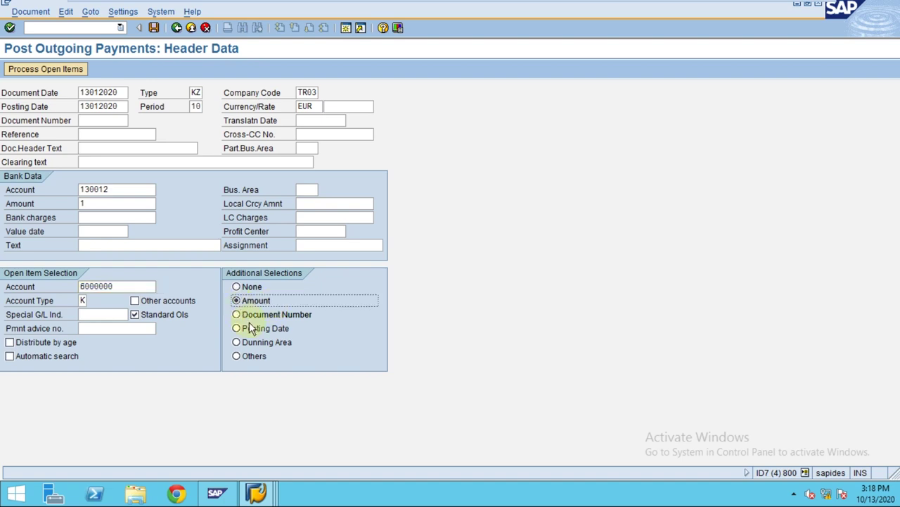
{"action": "left_click", "coordinate": [240, 315]}
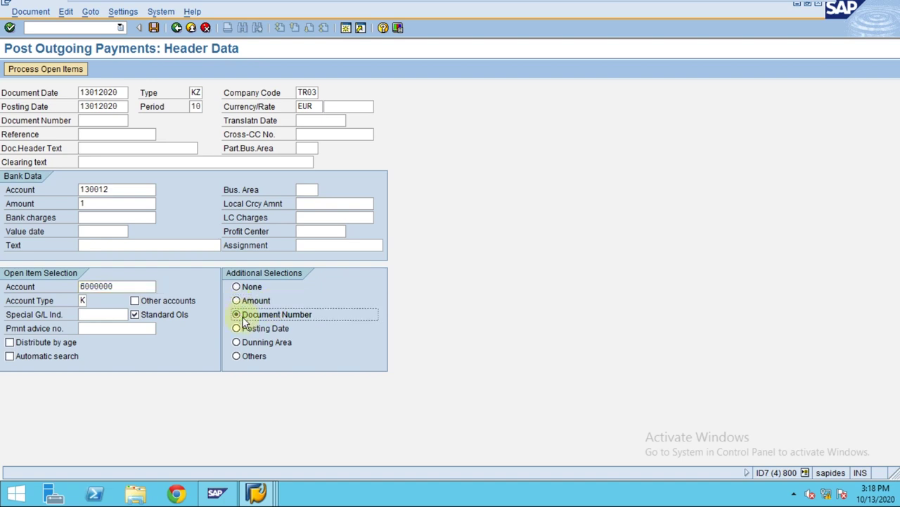
{"action": "left_click", "coordinate": [246, 330]}
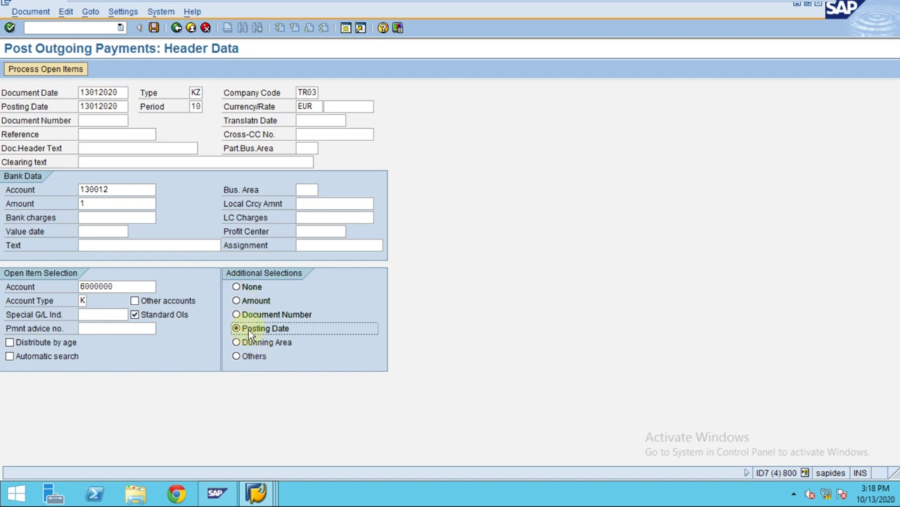
{"action": "left_click", "coordinate": [246, 290]}
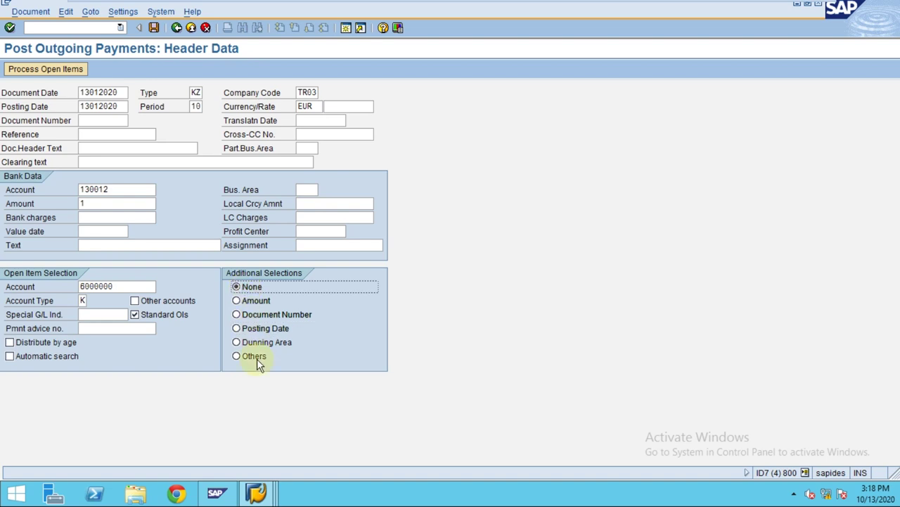
Process the open items with the Others additional selection, supplying 13.01.2020 as the required value date
{"action": "left_click", "coordinate": [237, 356]}
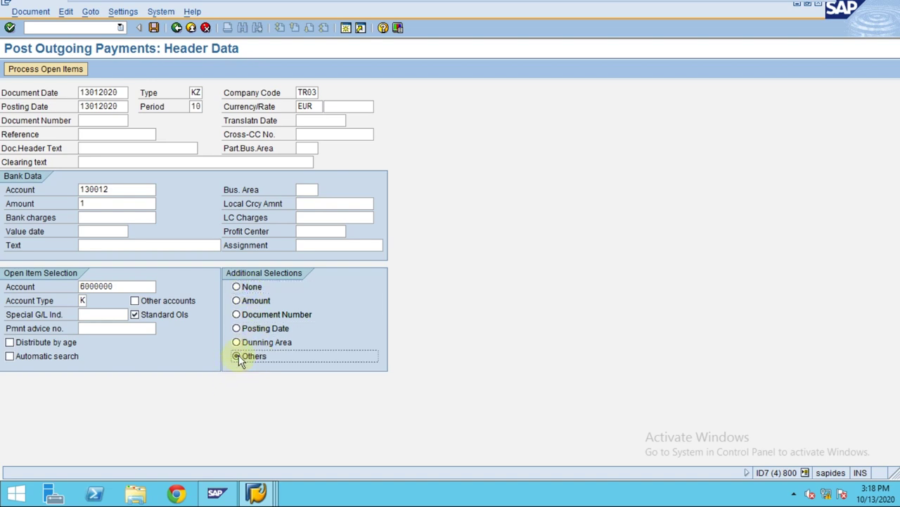
{"action": "left_click", "coordinate": [55, 69]}
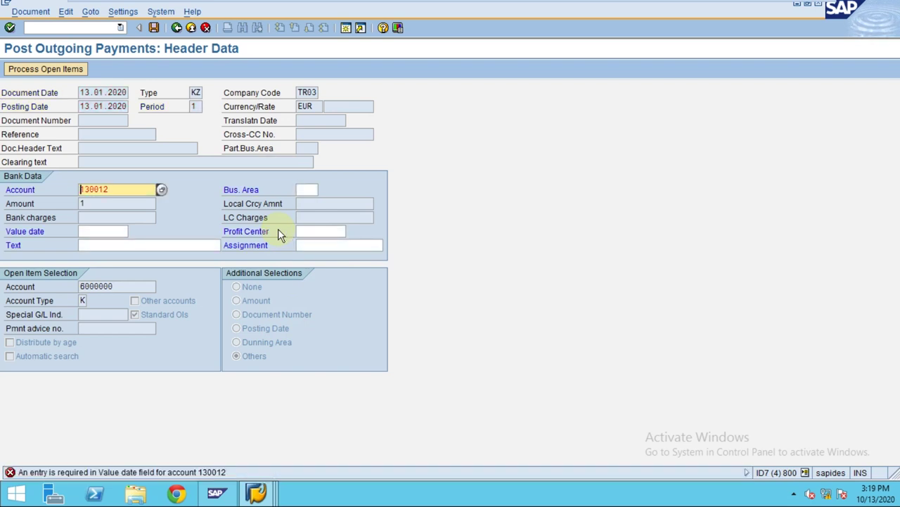
{"action": "left_click", "coordinate": [104, 232]}
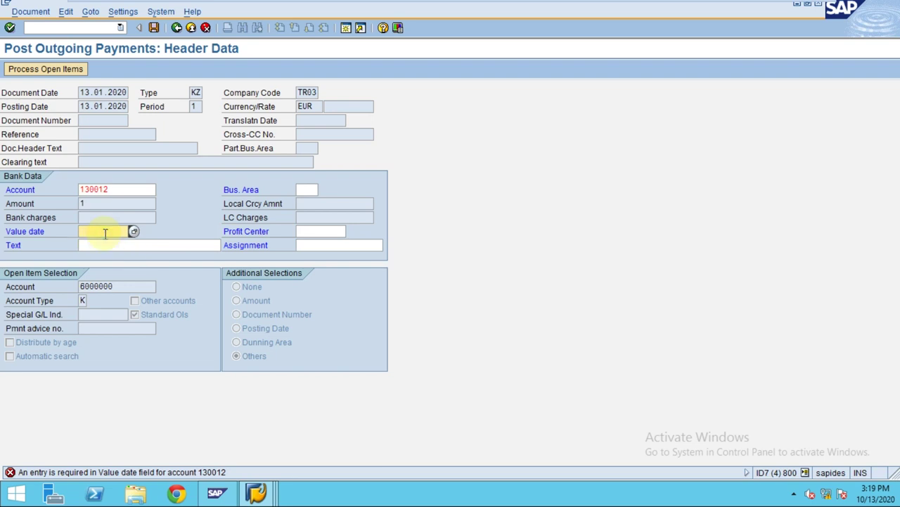
{"action": "type", "text": "13012020"}
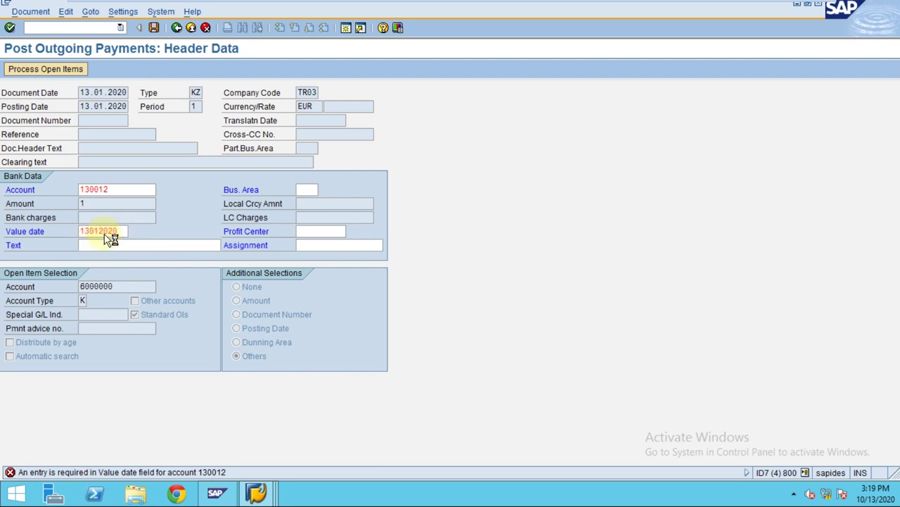
{"action": "left_click", "coordinate": [97, 243]}
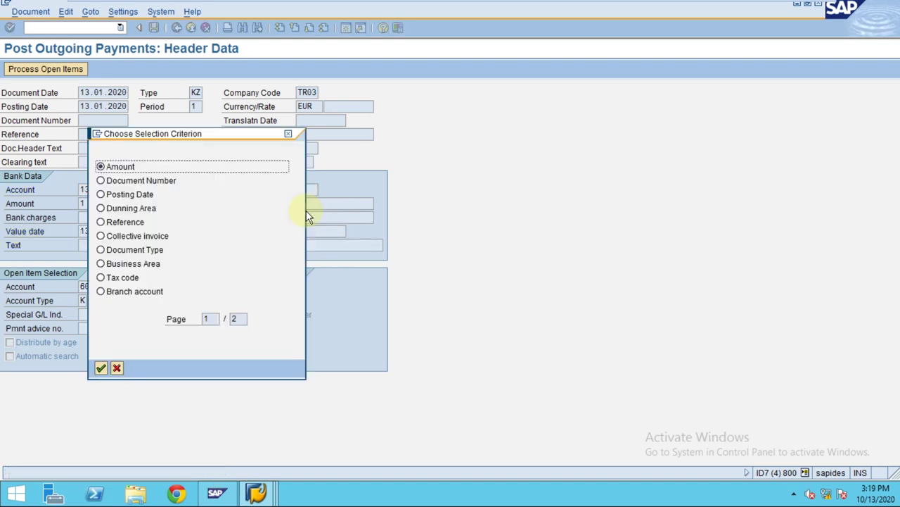
Move the Choose Selection Criterion dialog clear of the header fields and try criteria such as Document Type, Tax code, Amount and Reference
{"action": "left_click_drag", "start_coordinate": [123, 137], "coordinate": [425, 121]}
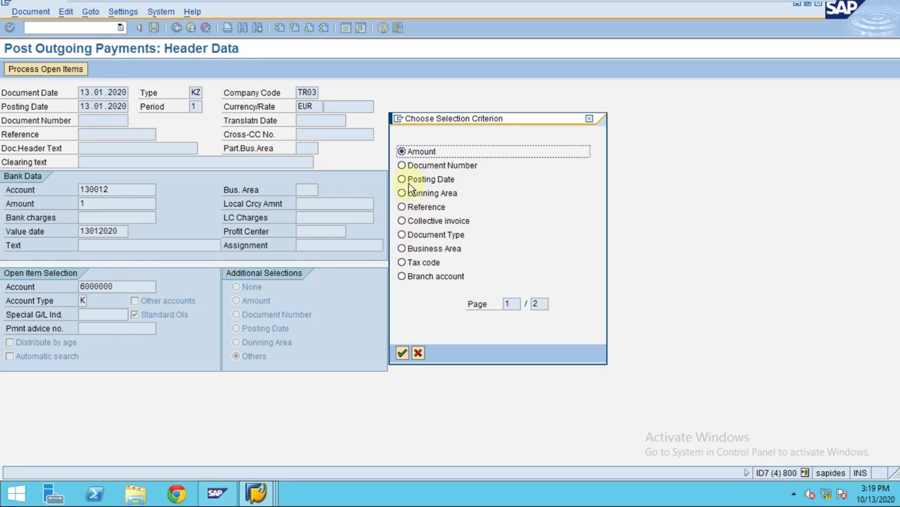
{"action": "left_click", "coordinate": [411, 208]}
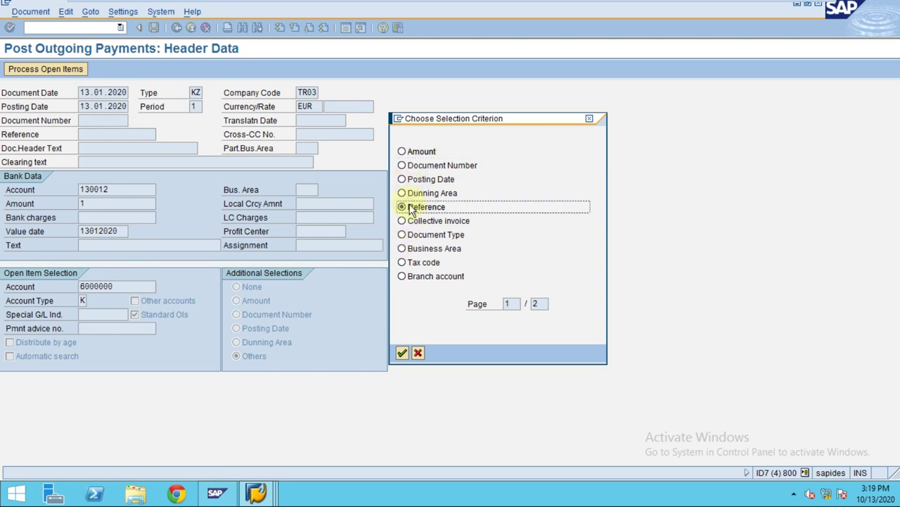
{"action": "left_click", "coordinate": [414, 237]}
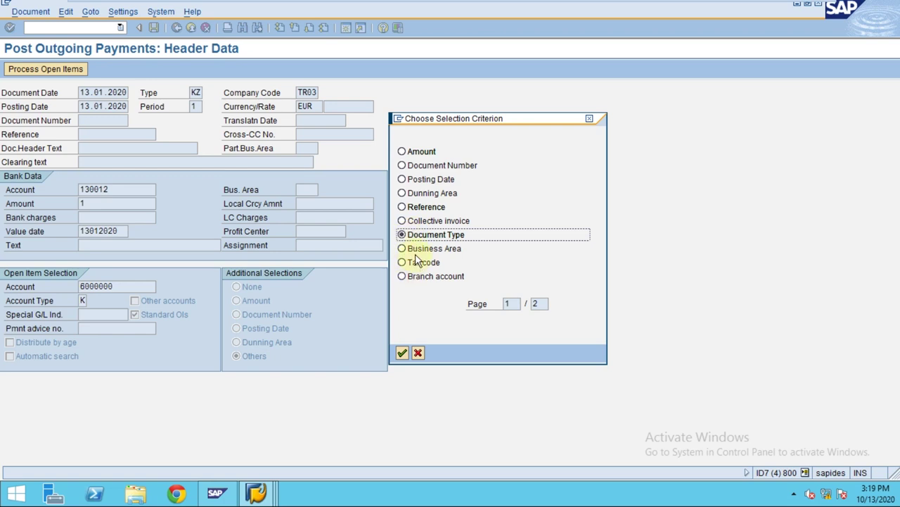
{"action": "left_click", "coordinate": [415, 251]}
{"action": "left_click", "coordinate": [415, 262]}
{"action": "left_click", "coordinate": [422, 277]}
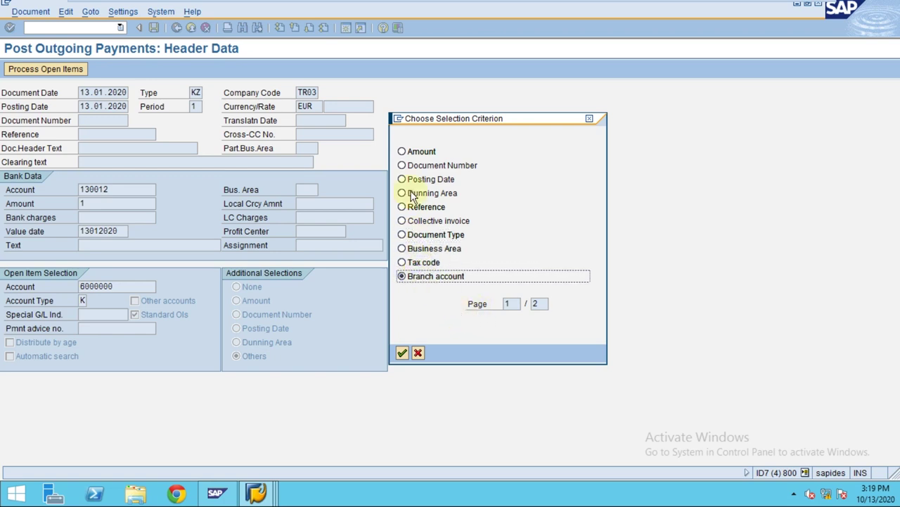
{"action": "left_click", "coordinate": [414, 155]}
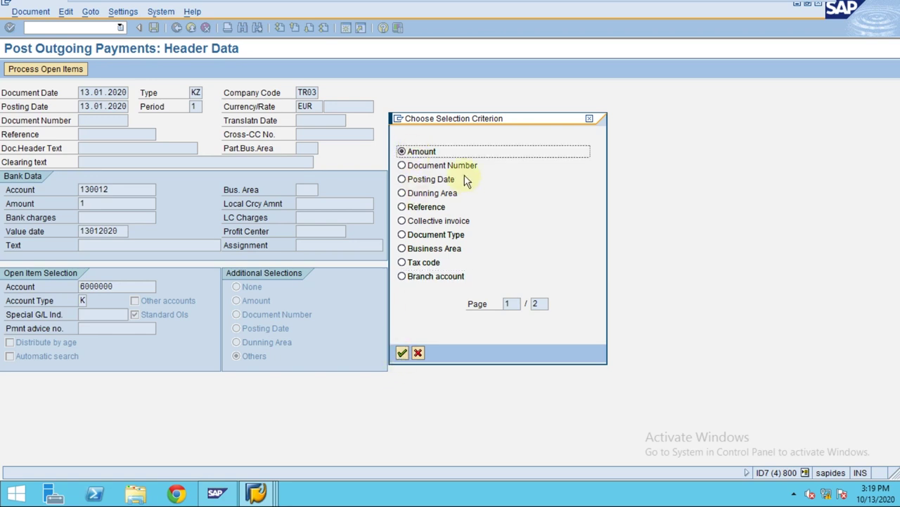
{"action": "left_click", "coordinate": [426, 211]}
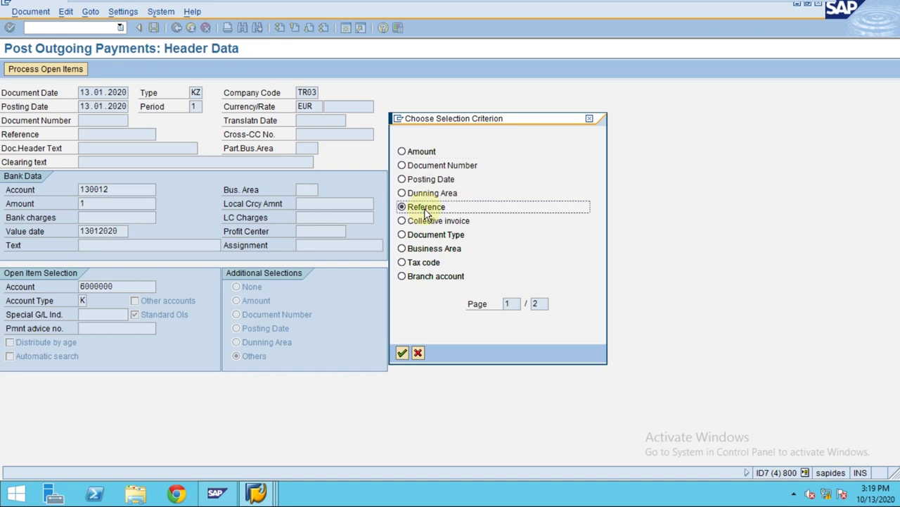
Check the first open invoice's document number and assignment in Vendor Line Item Display and return to the outgoing payment
{"action": "left_click", "coordinate": [259, 491]}
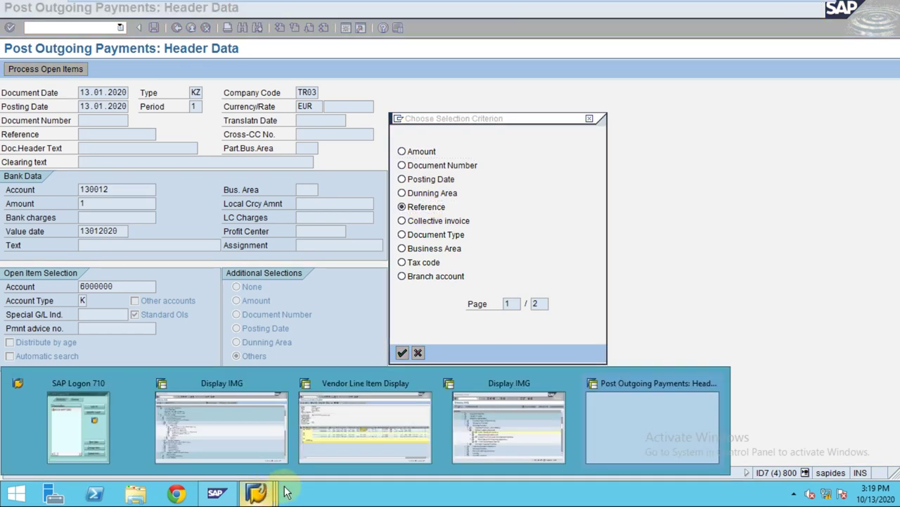
{"action": "left_click", "coordinate": [342, 436]}
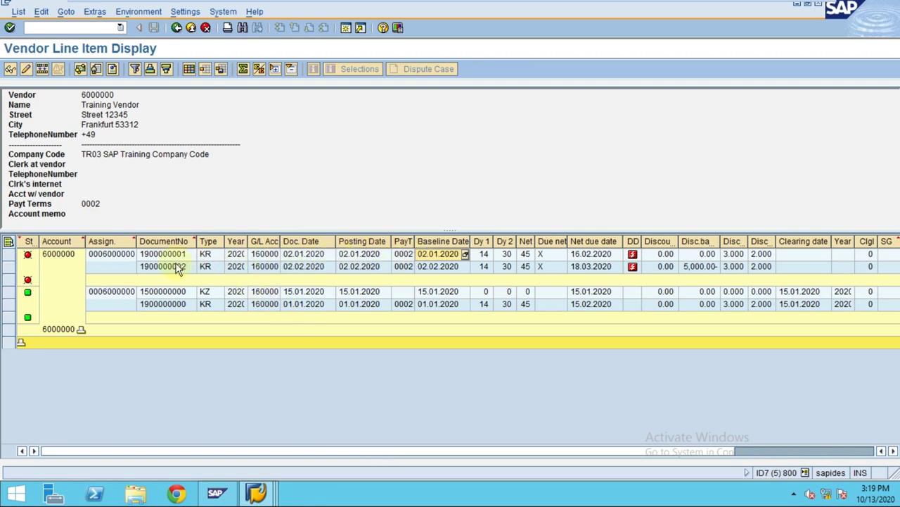
{"action": "left_click", "coordinate": [147, 254]}
{"action": "left_click", "coordinate": [122, 256]}
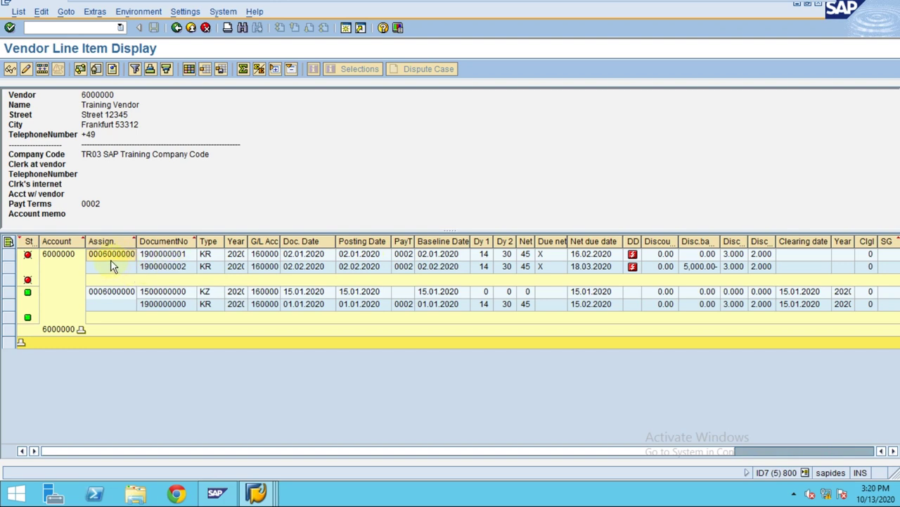
{"action": "double_click", "coordinate": [111, 256]}
{"action": "key", "text": "alt+Tab"}
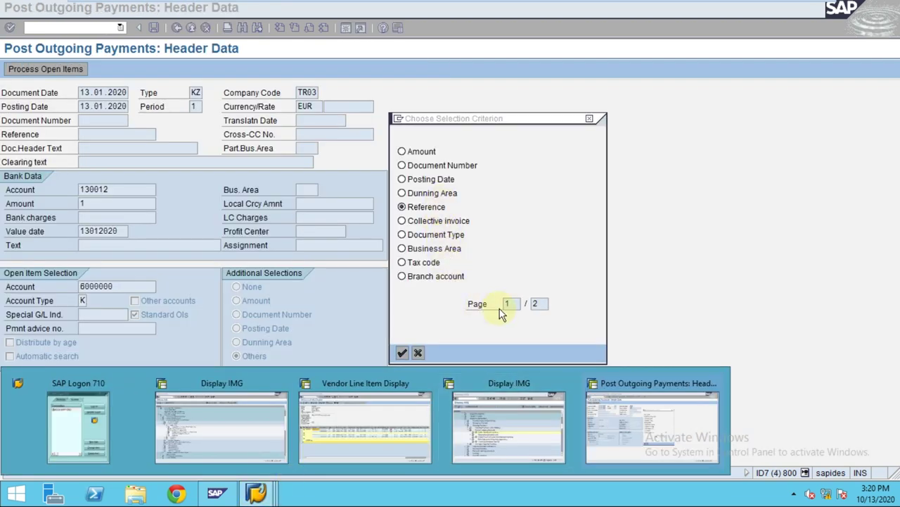
Try the Document Number and Branch account criteria, and leave the dialog for the Select open items screen
{"action": "left_click", "coordinate": [412, 165]}
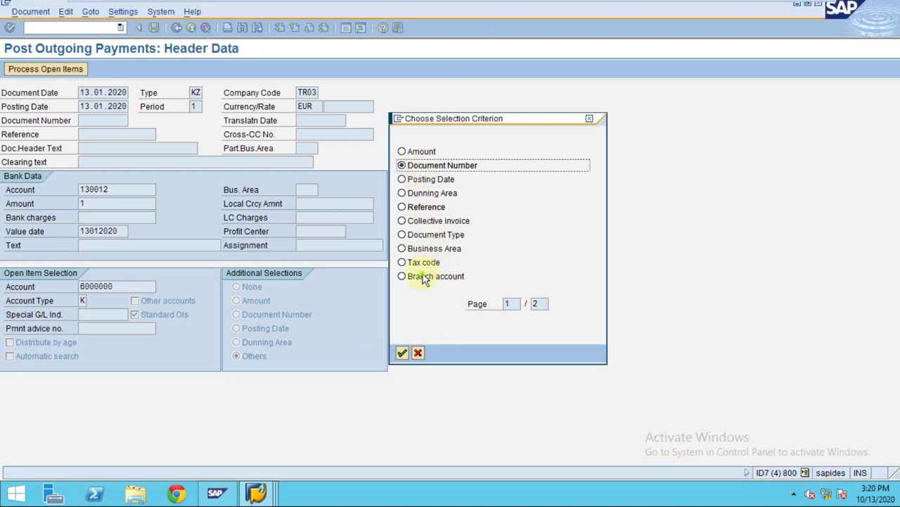
{"action": "left_click", "coordinate": [425, 279]}
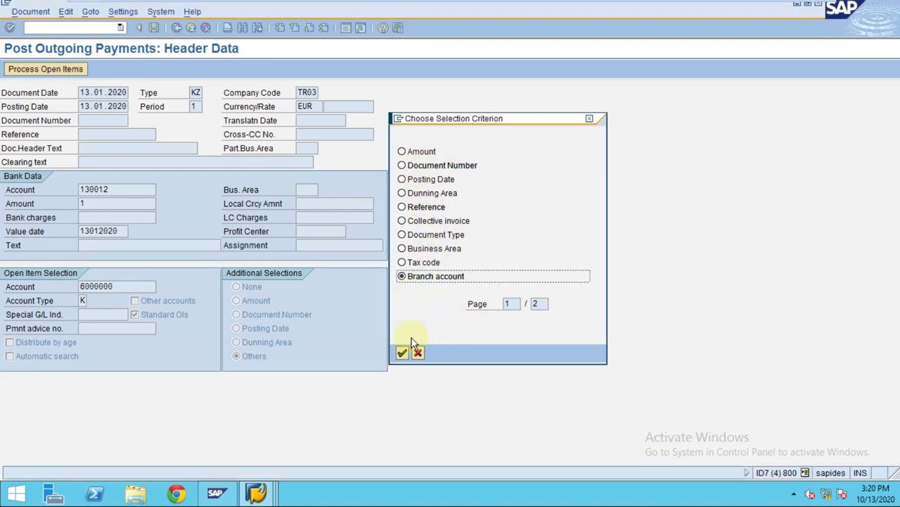
{"action": "left_click_drag", "start_coordinate": [420, 353], "coordinate": [445, 227]}
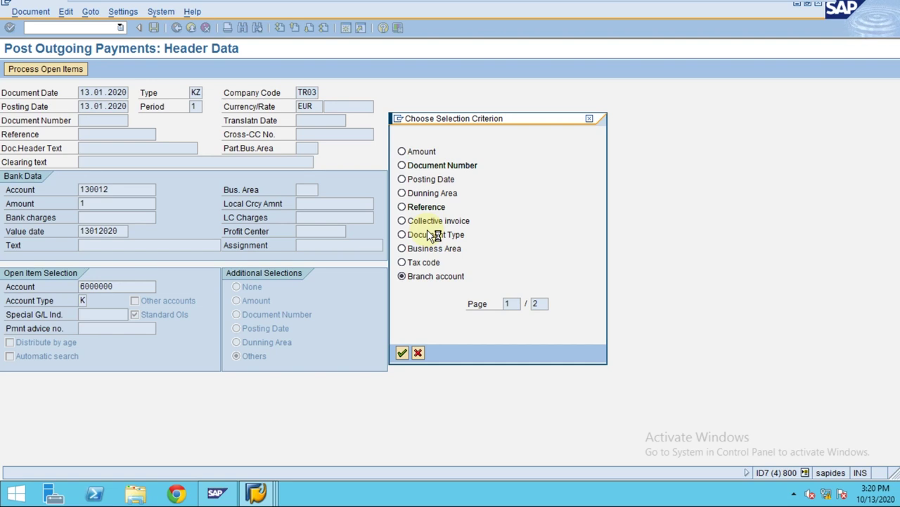
{"action": "key", "text": "Return"}
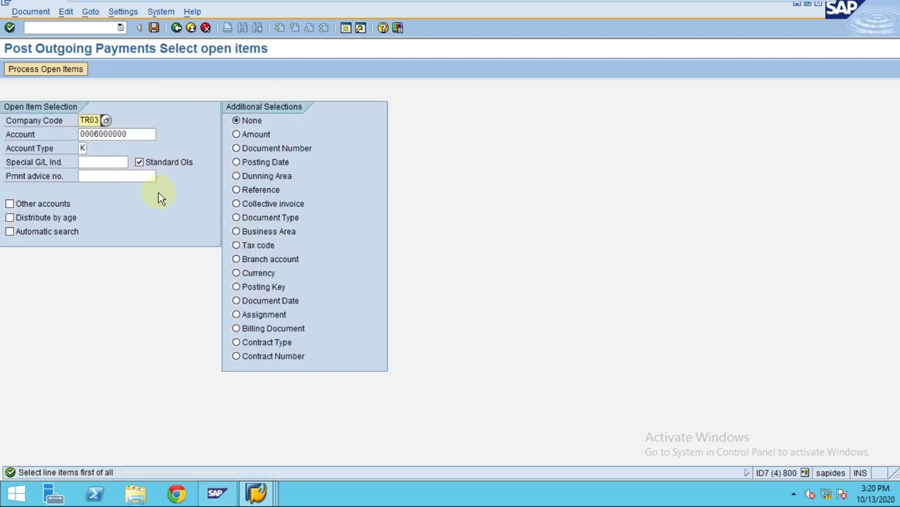
Copy the vendor's account number from the open item selection
{"action": "left_click", "coordinate": [121, 133]}
{"action": "left_click_drag", "start_coordinate": [133, 134], "coordinate": [65, 135]}
{"action": "key", "text": "ctrl+c"}
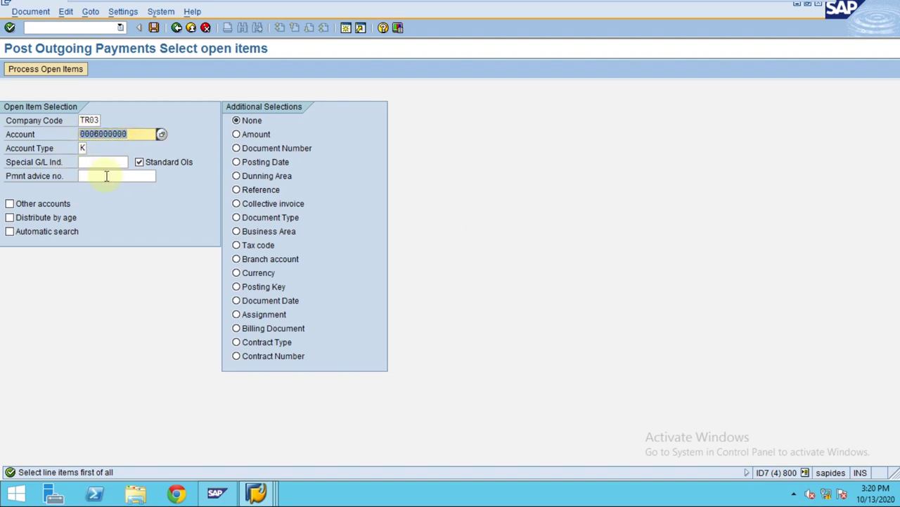
Select open items by Assignment and enter the copied vendor account number as the first From value
{"action": "left_click", "coordinate": [102, 163]}
{"action": "left_click", "coordinate": [113, 133]}
{"action": "left_click", "coordinate": [236, 314]}
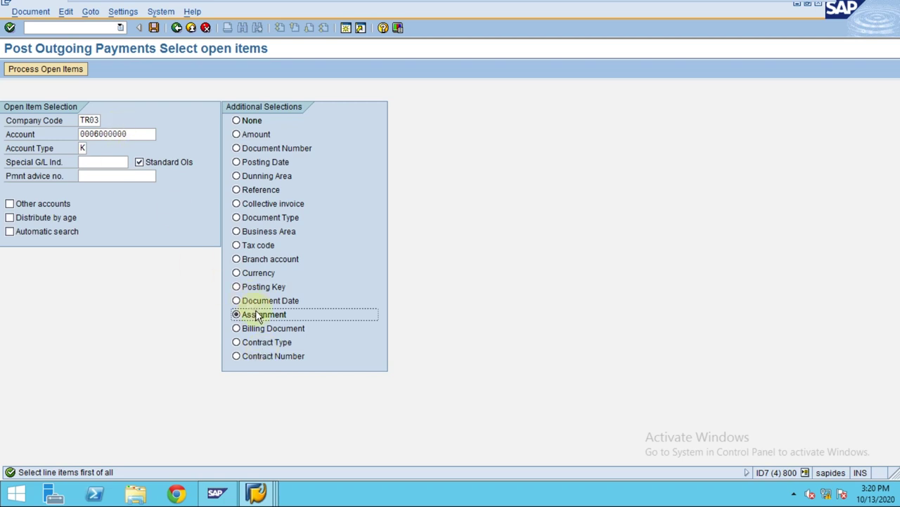
{"action": "left_click", "coordinate": [33, 71]}
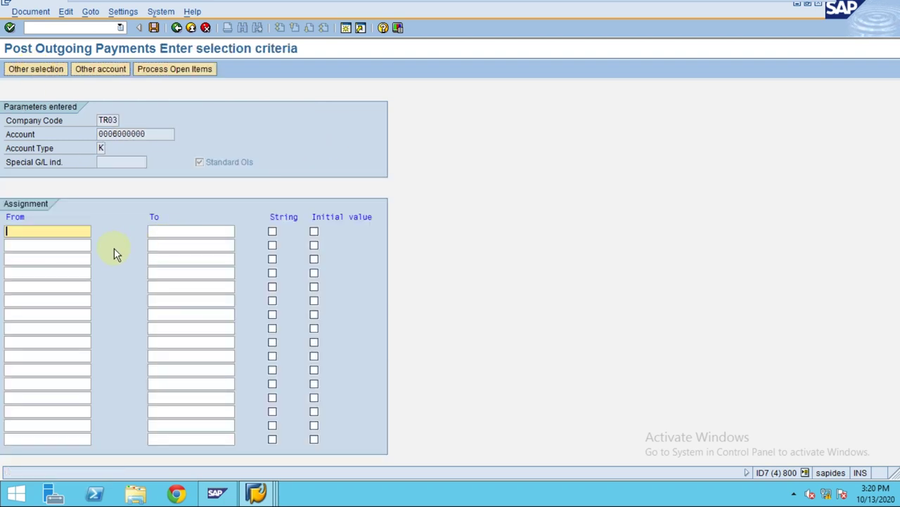
{"action": "key", "text": "ctrl+v"}
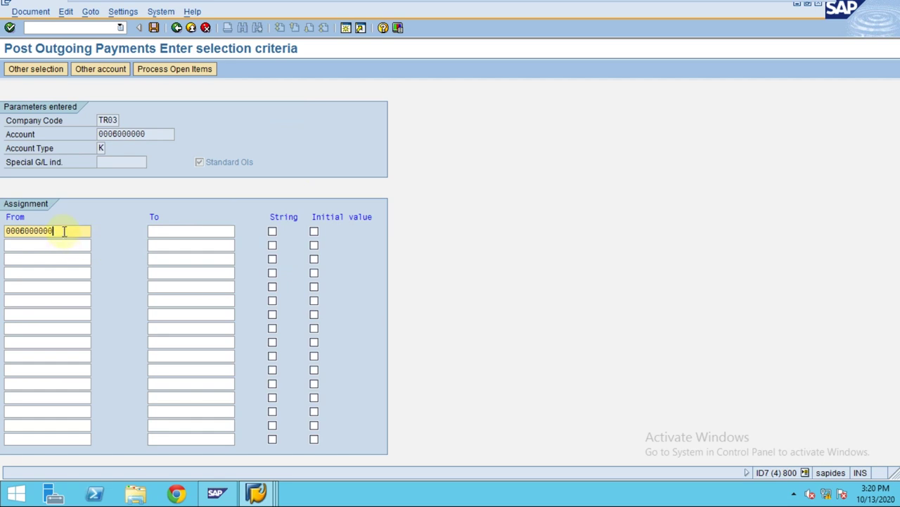
{"action": "left_click_drag", "start_coordinate": [59, 231], "coordinate": [4, 231]}
Check the Assignment column and the second open invoice's document number in Vendor Line Item Display and return to the outgoing payment
{"action": "key", "text": "alt+Tab"}
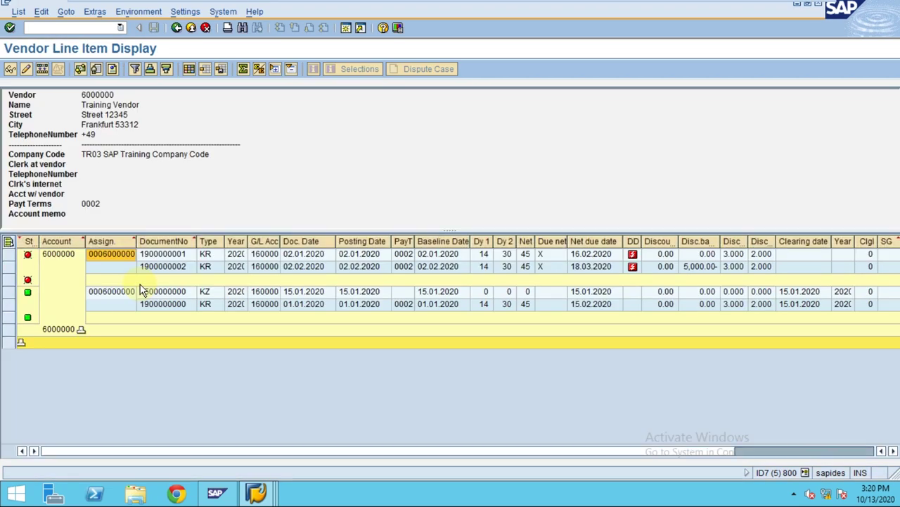
{"action": "left_click", "coordinate": [130, 242]}
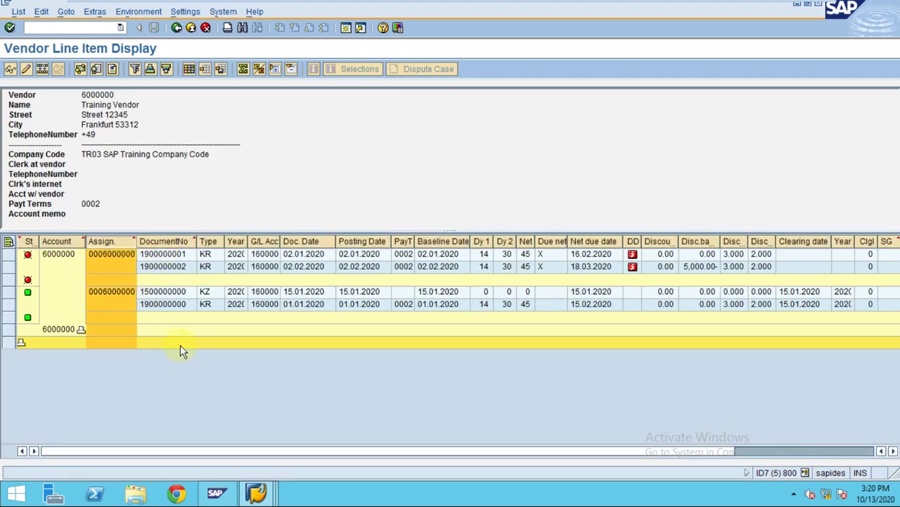
{"action": "left_click", "coordinate": [165, 262]}
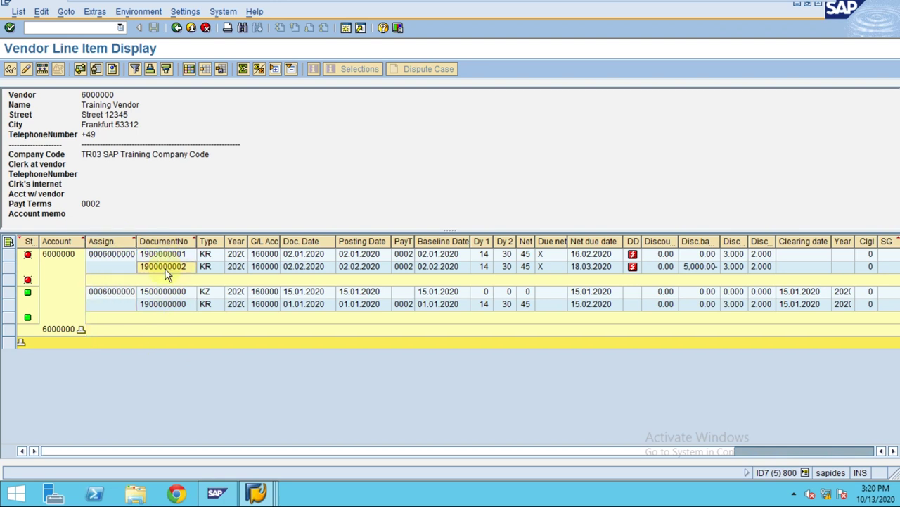
{"action": "key", "text": "alt+Tab"}
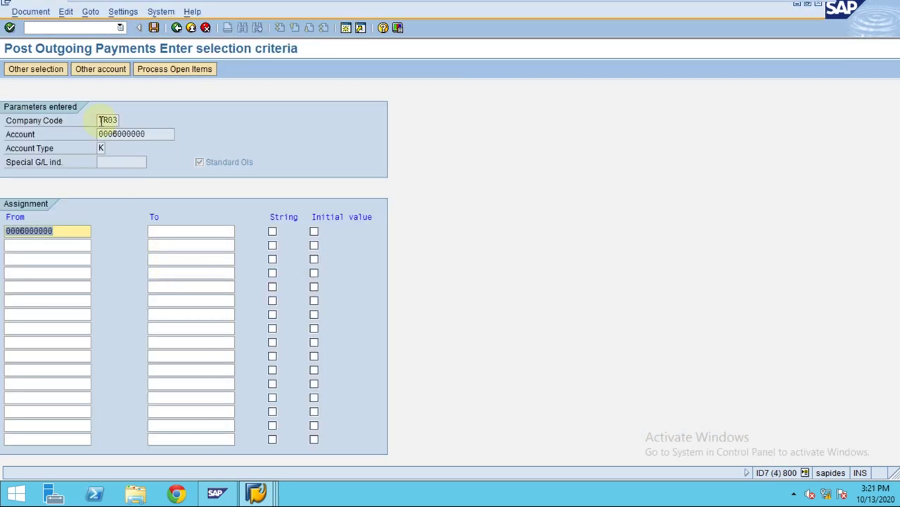
Process the open items and widen the Days in arrears and Document Date columns of the item list
{"action": "left_click", "coordinate": [166, 69]}
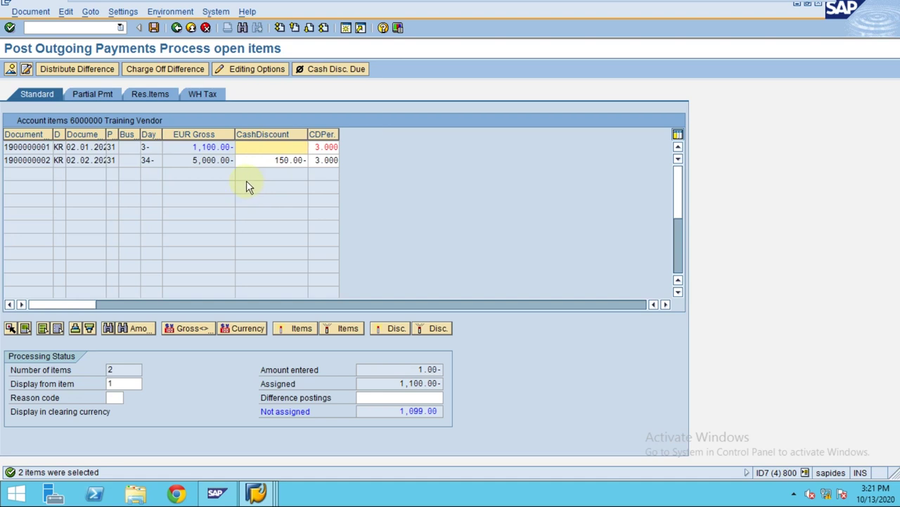
{"action": "left_click", "coordinate": [280, 147]}
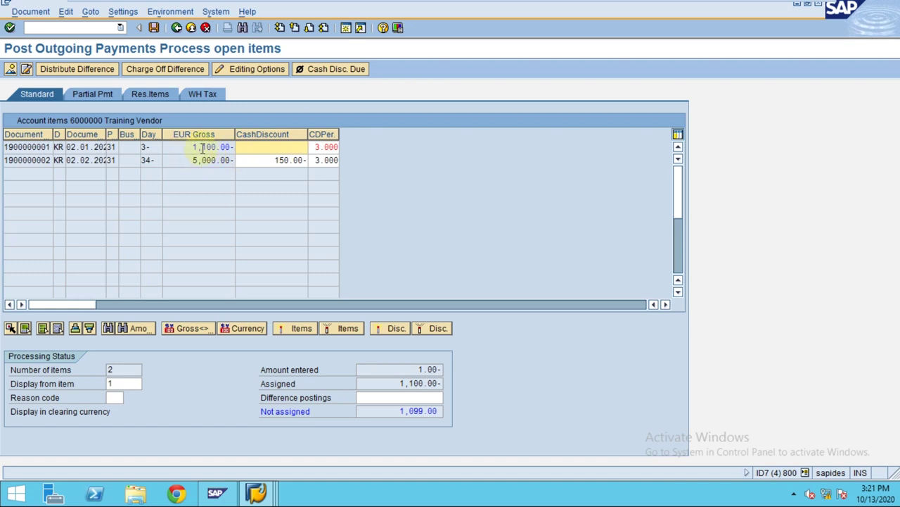
{"action": "left_click", "coordinate": [147, 149]}
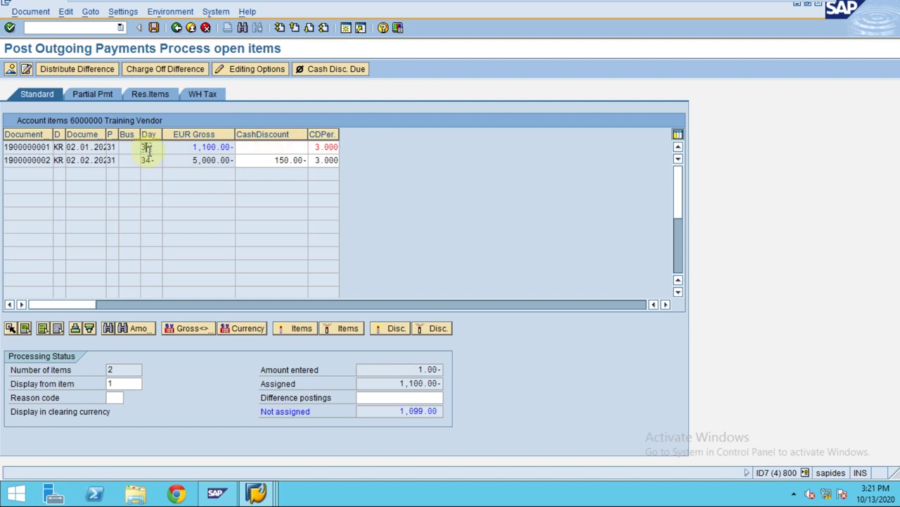
{"action": "double_click", "coordinate": [143, 147]}
{"action": "left_click_drag", "start_coordinate": [161, 138], "coordinate": [200, 148]}
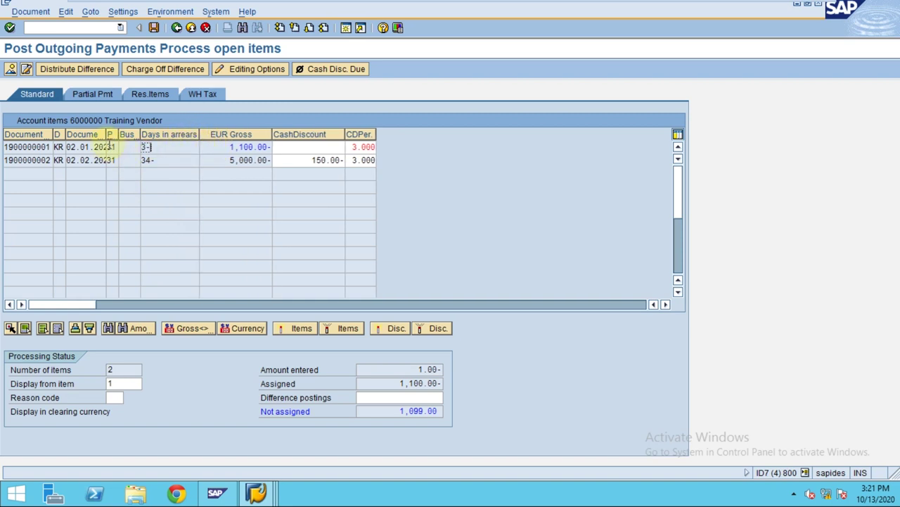
{"action": "left_click_drag", "start_coordinate": [105, 139], "coordinate": [120, 145]}
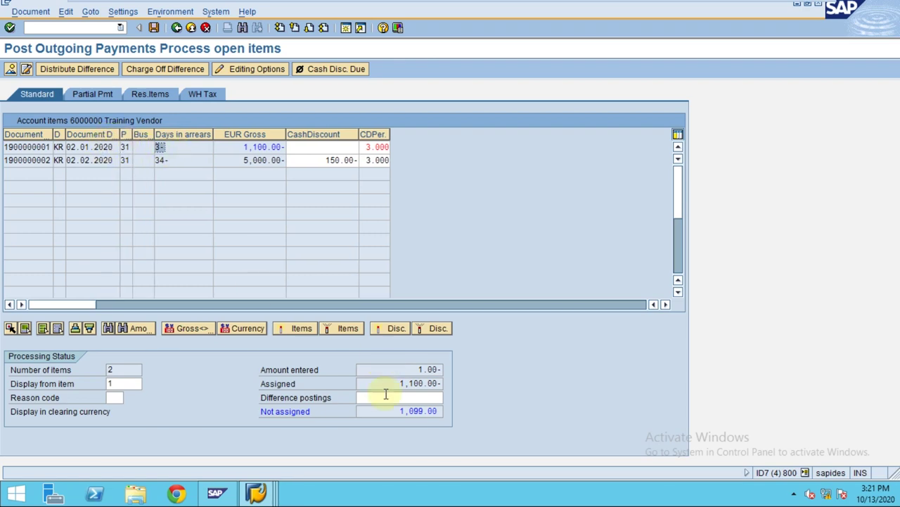
Check the first open invoice's discount days in Vendor Line Item Display and return to its gross amount in the open items
{"action": "key", "text": "alt+Tab"}
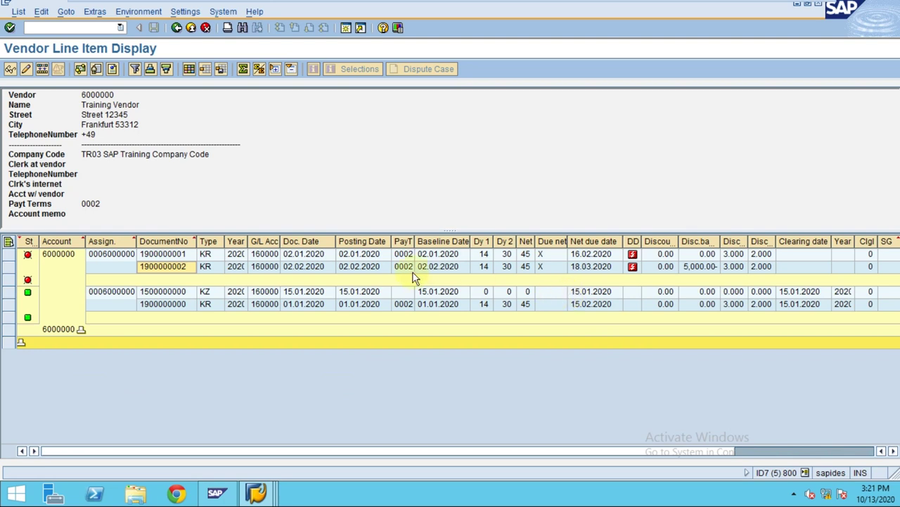
{"action": "left_click", "coordinate": [483, 255]}
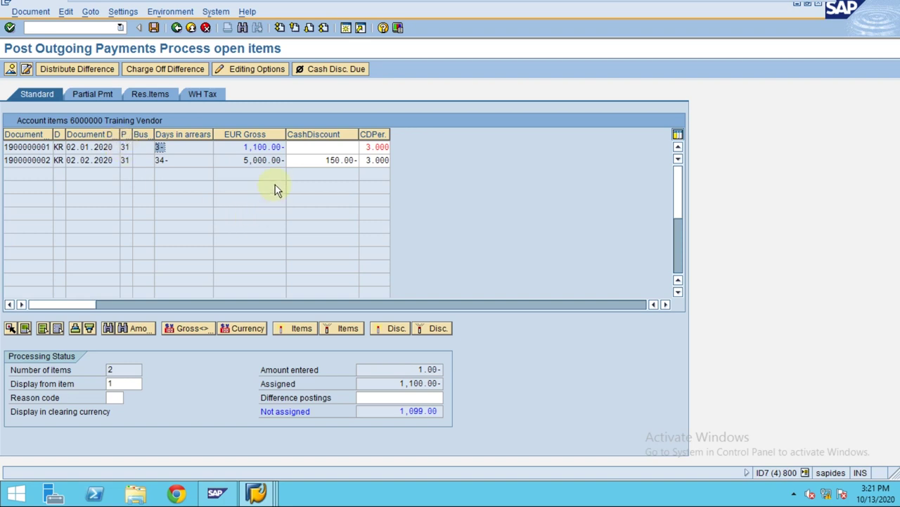
{"action": "left_click", "coordinate": [261, 147]}
Switch to partial payments and set the first invoice's payment amount to 1,000.00
{"action": "left_click", "coordinate": [106, 97]}
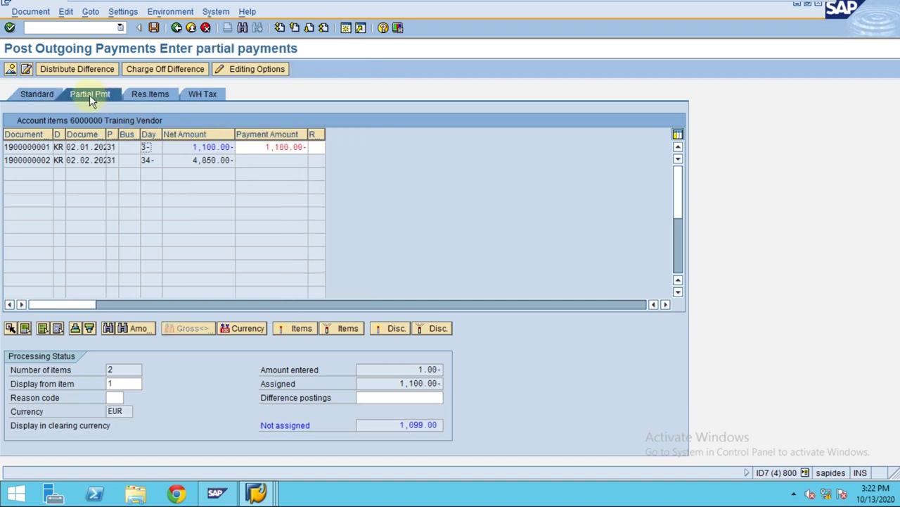
{"action": "left_click", "coordinate": [265, 147]}
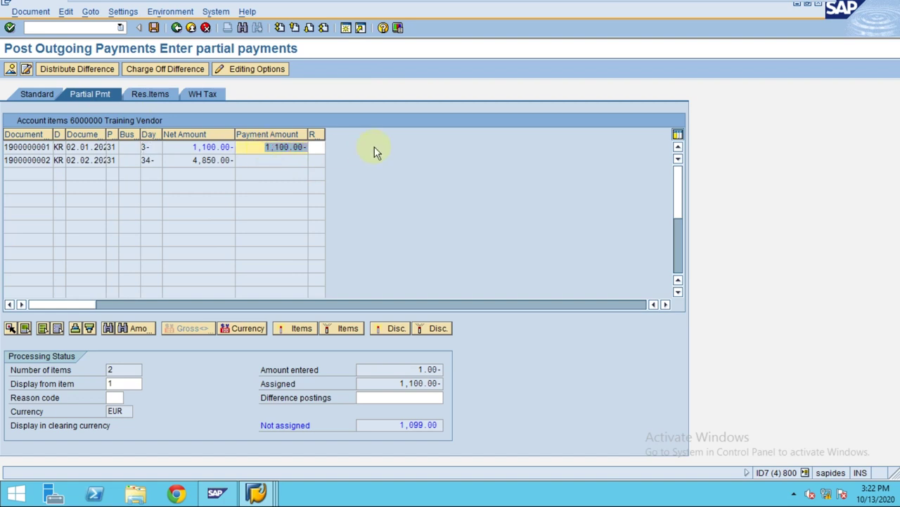
{"action": "type", "text": "1000"}
{"action": "key", "text": "Return"}
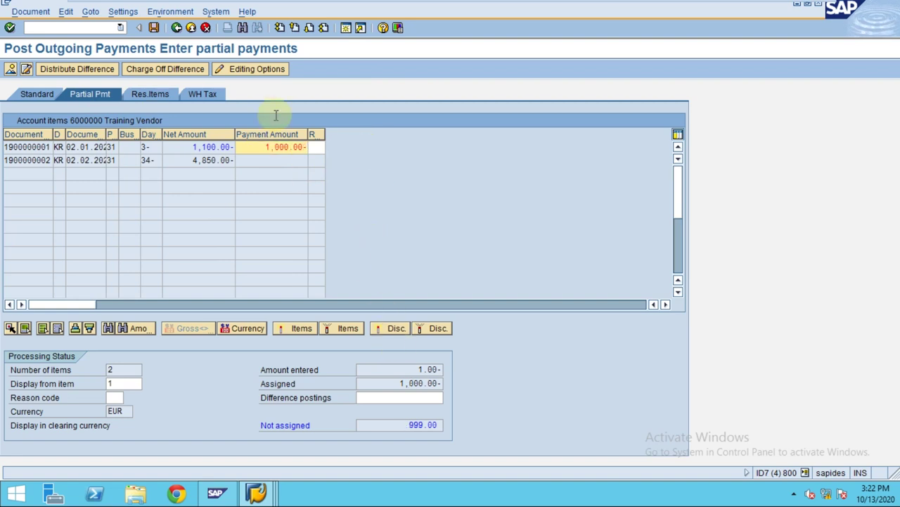
Try resetting the first invoice's payment amount to the full 1,100.00 and compare it with the net amount
{"action": "left_click_drag", "start_coordinate": [266, 147], "coordinate": [312, 147]}
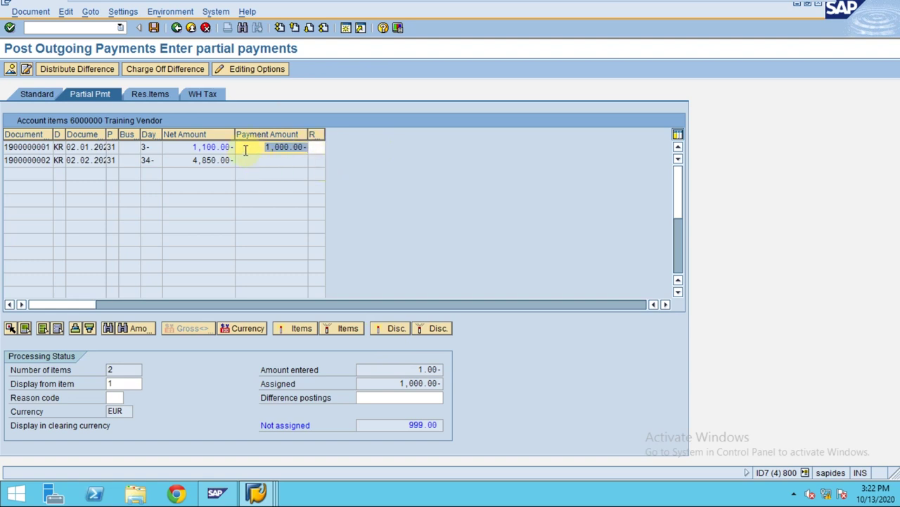
{"action": "left_click_drag", "start_coordinate": [190, 149], "coordinate": [294, 147]}
{"action": "left_click", "coordinate": [277, 147]}
{"action": "key", "text": "Delete"}
{"action": "key", "text": "Delete"}
{"action": "key", "text": "Delete"}
{"action": "key", "text": "BackSpace"}
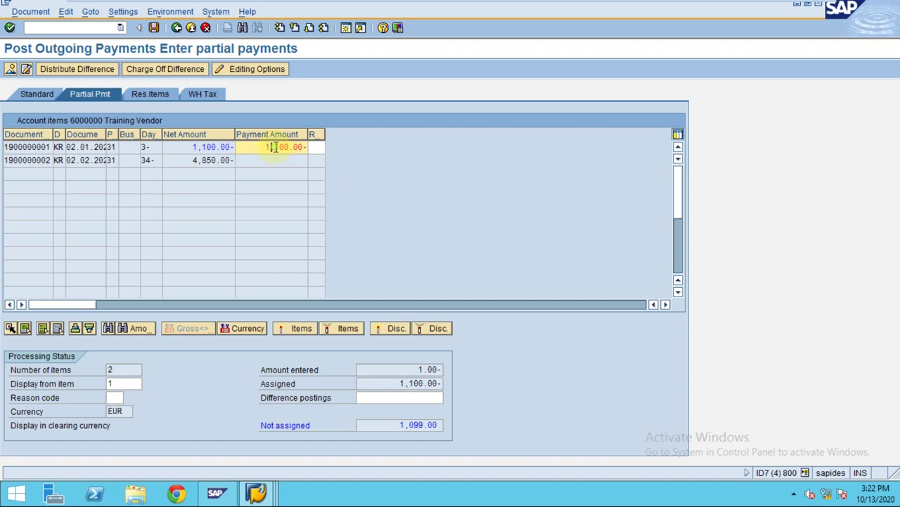
{"action": "key", "text": "Return"}
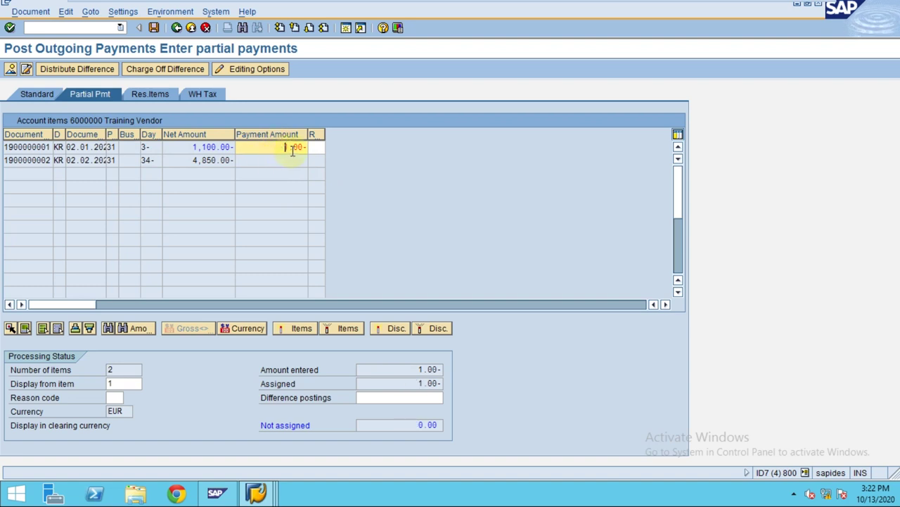
{"action": "type", "text": "100"}
{"action": "key", "text": "Return"}
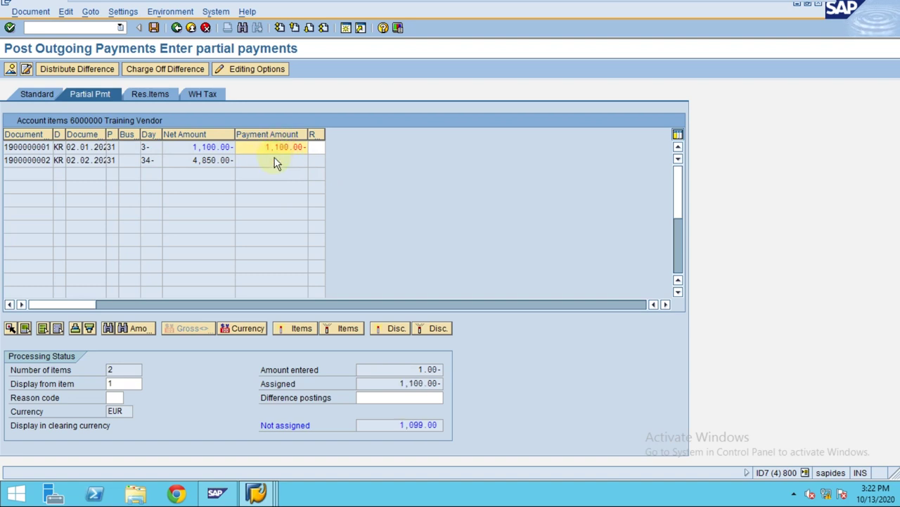
{"action": "left_click_drag", "start_coordinate": [193, 147], "coordinate": [228, 147]}
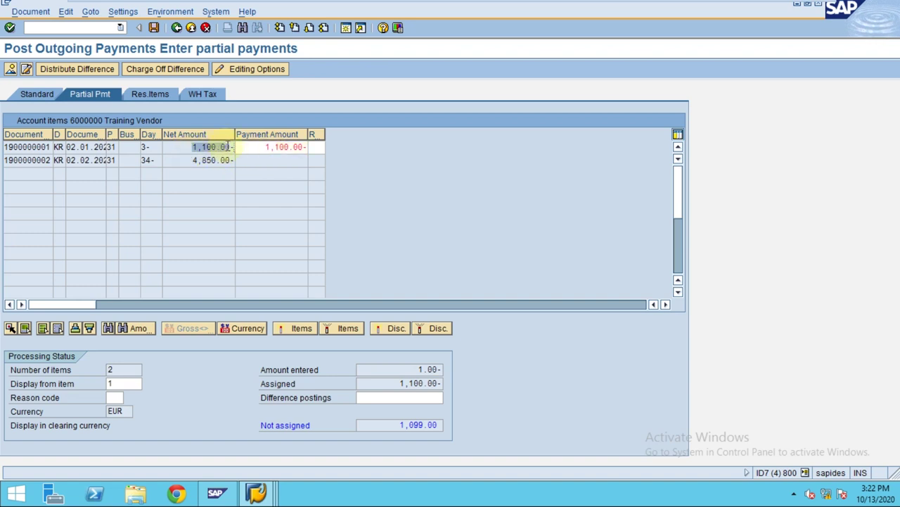
Replace the first invoice's partial payment amount with 1,000.00
{"action": "double_click", "coordinate": [277, 147]}
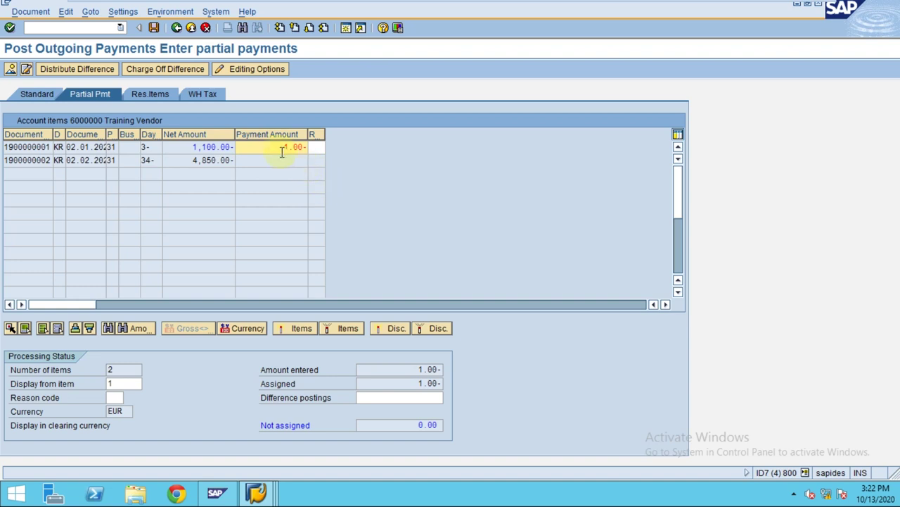
{"action": "left_click_drag", "start_coordinate": [282, 149], "coordinate": [336, 137]}
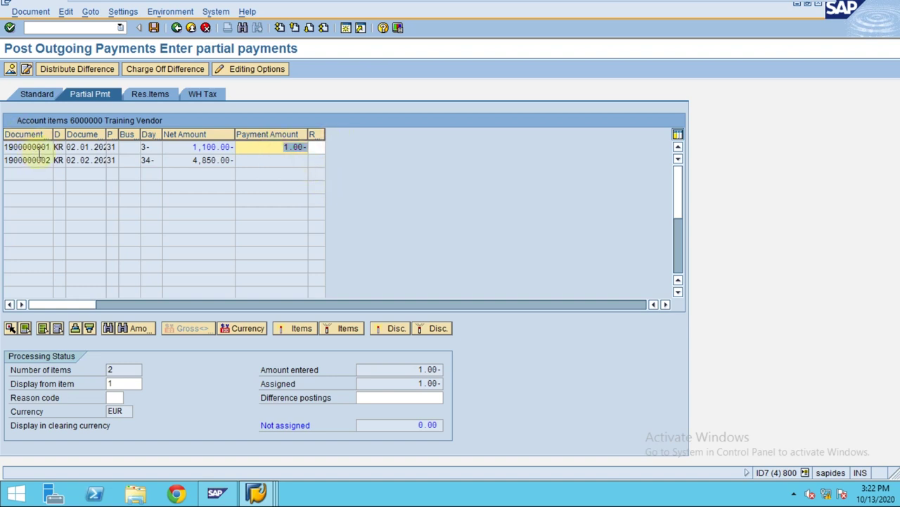
{"action": "left_click", "coordinate": [281, 147]}
{"action": "left_click_drag", "start_coordinate": [273, 148], "coordinate": [397, 127]}
{"action": "type", "text": "10000"}
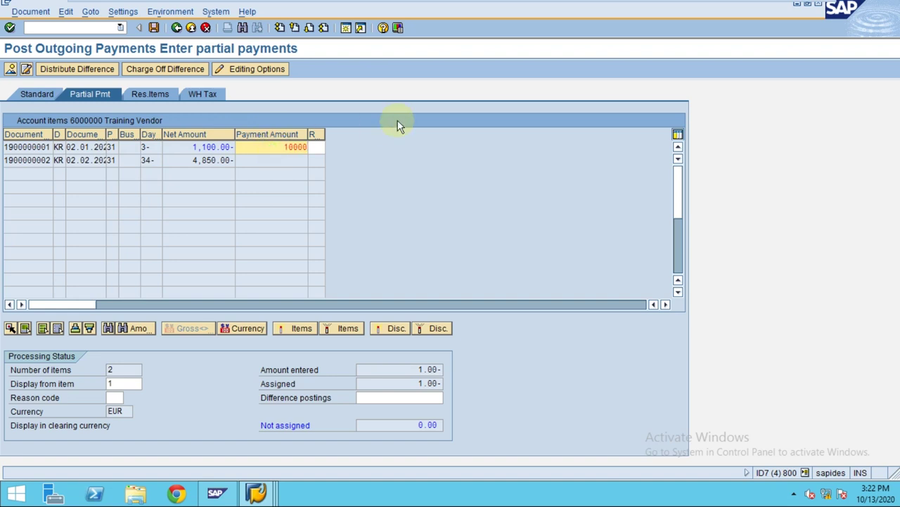
{"action": "key", "text": "BackSpace"}
{"action": "key", "text": "Return"}
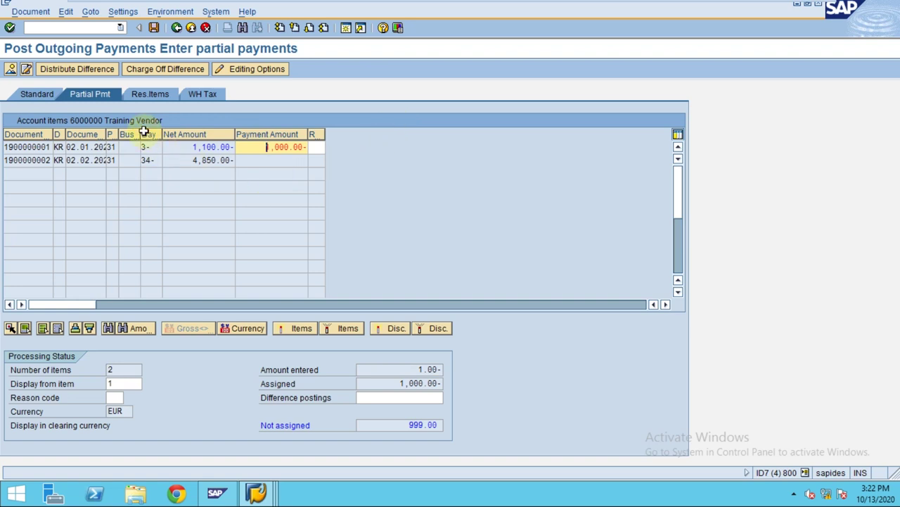
Open the bank clearing line item from the document overview and set its amount to the document balance using *
{"action": "left_click", "coordinate": [10, 69]}
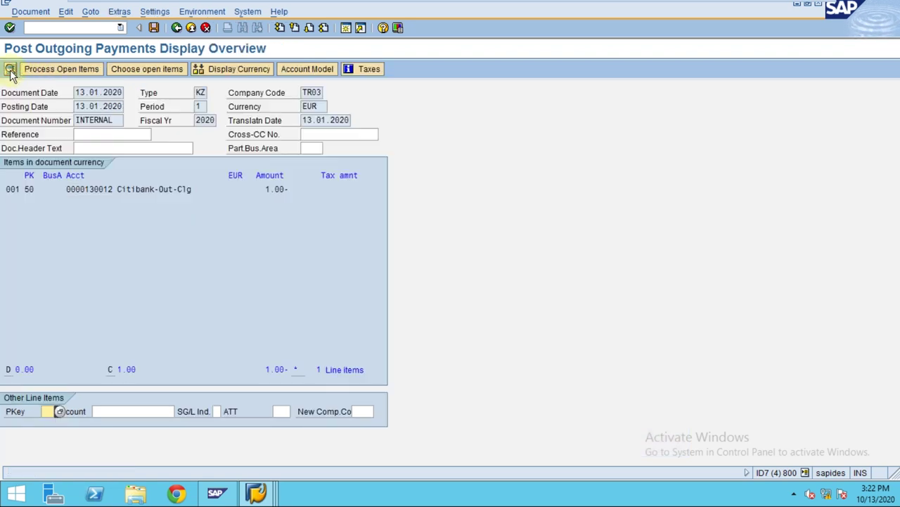
{"action": "double_click", "coordinate": [113, 194]}
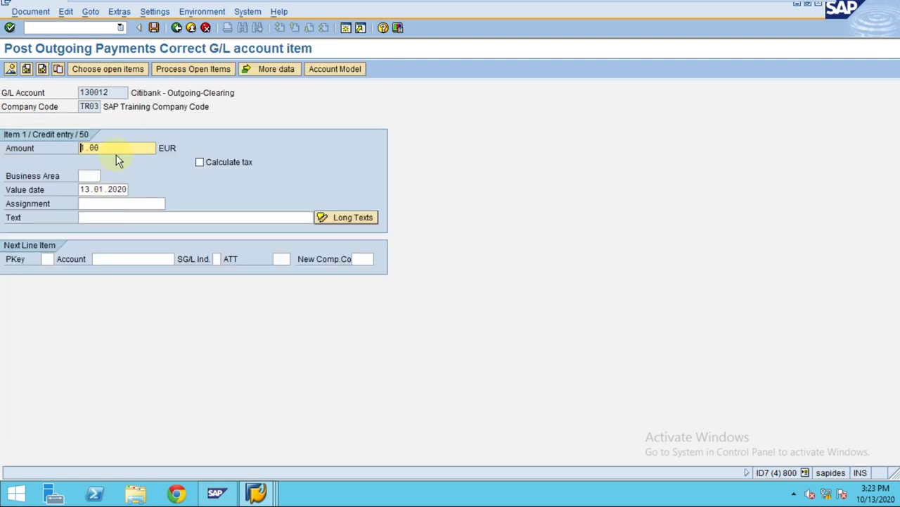
{"action": "left_click_drag", "start_coordinate": [114, 147], "coordinate": [2, 162]}
{"action": "type", "text": "*"}
{"action": "key", "text": "Return"}
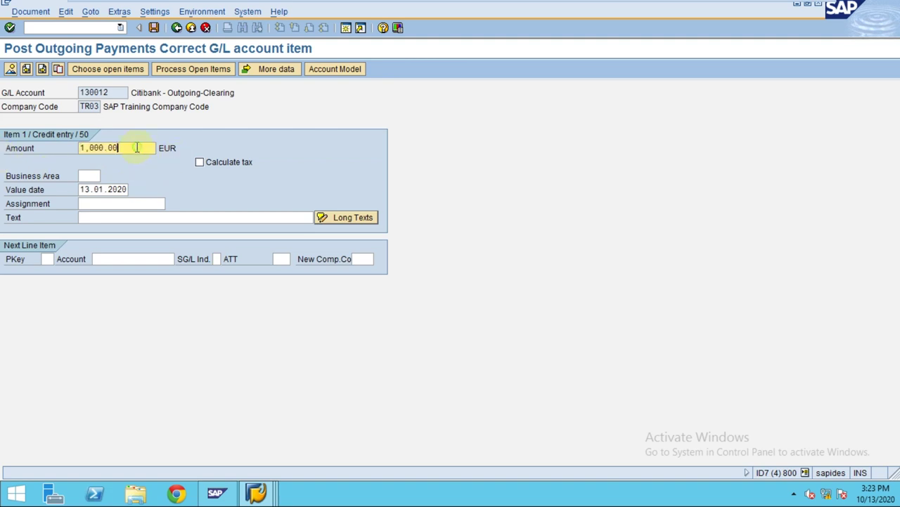
Try to assign business area TR01 to the bank clearing item
{"action": "left_click", "coordinate": [90, 176]}
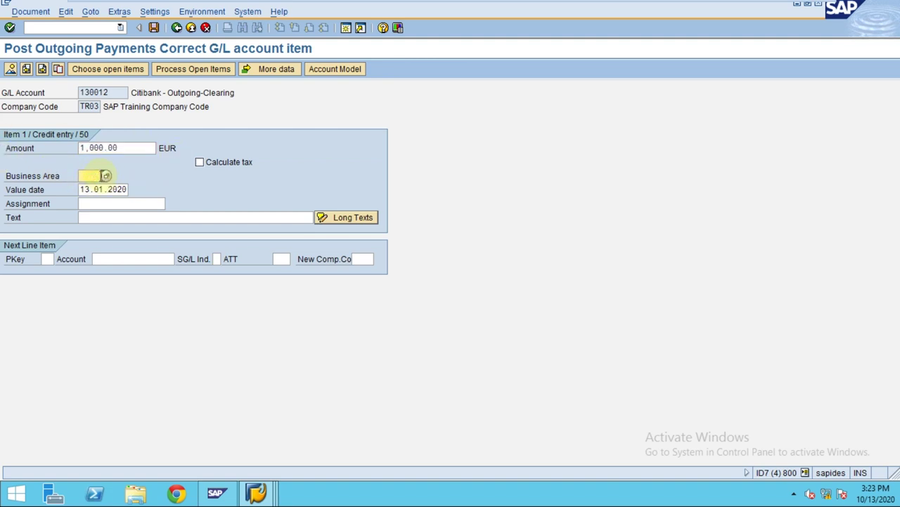
{"action": "type", "text": "TR01"}
{"action": "key", "text": "Return"}
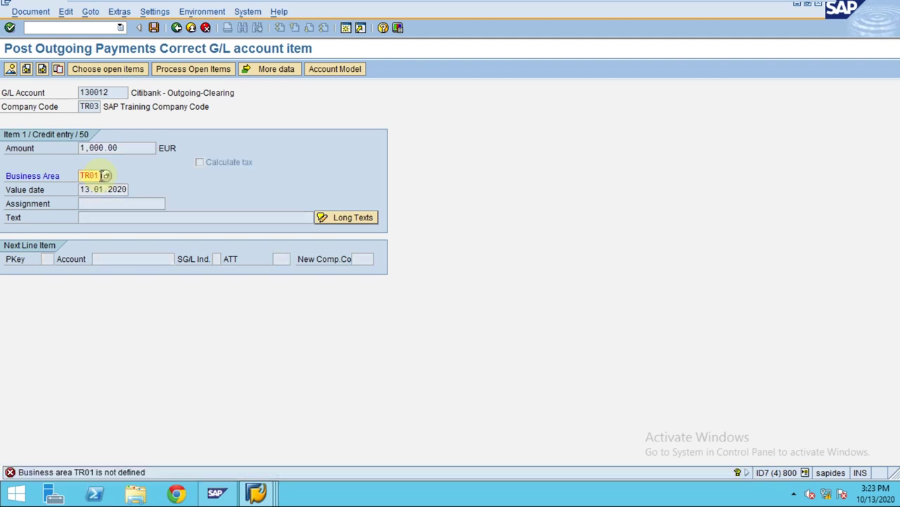
Look up the possible business areas and assign TRB1 (Business Area 1) to the bank clearing item
{"action": "key", "text": "Return"}
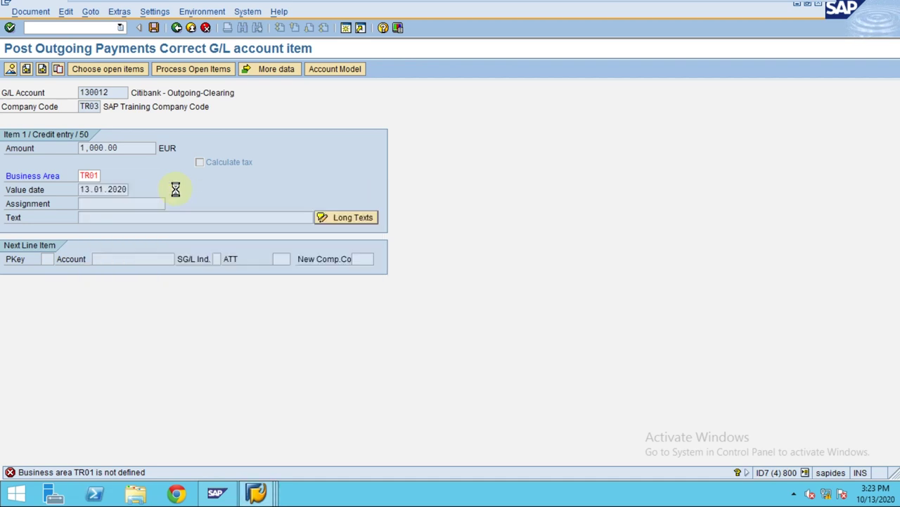
{"action": "scroll", "coordinate": [169, 332], "scroll_direction": "down", "scroll_amount": 5}
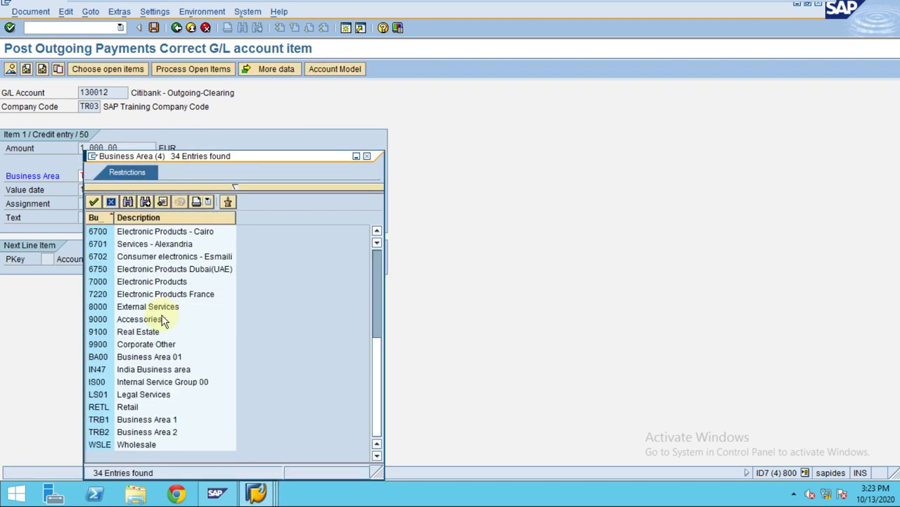
{"action": "left_click", "coordinate": [116, 422]}
{"action": "double_click", "coordinate": [114, 422]}
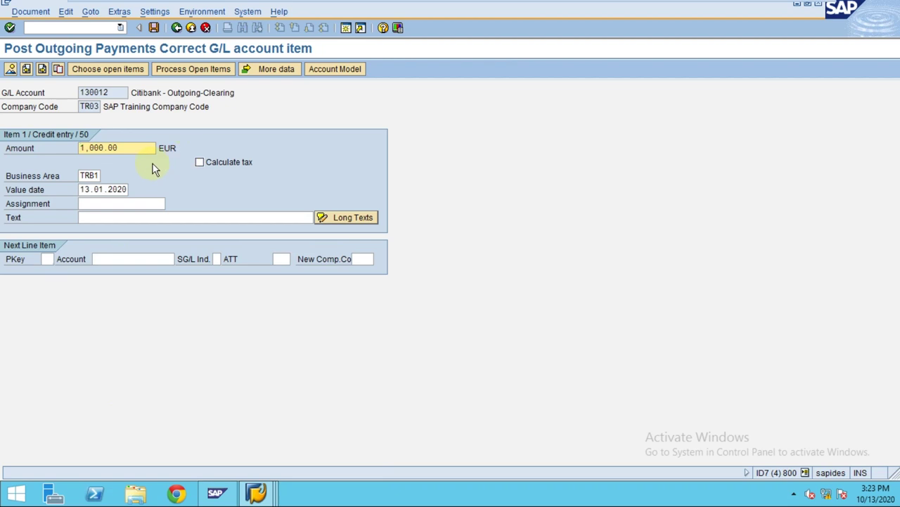
Enter the item text "Partial Payment Made to vendor" for the bank clearing item and return to the document overview
{"action": "left_click", "coordinate": [129, 213]}
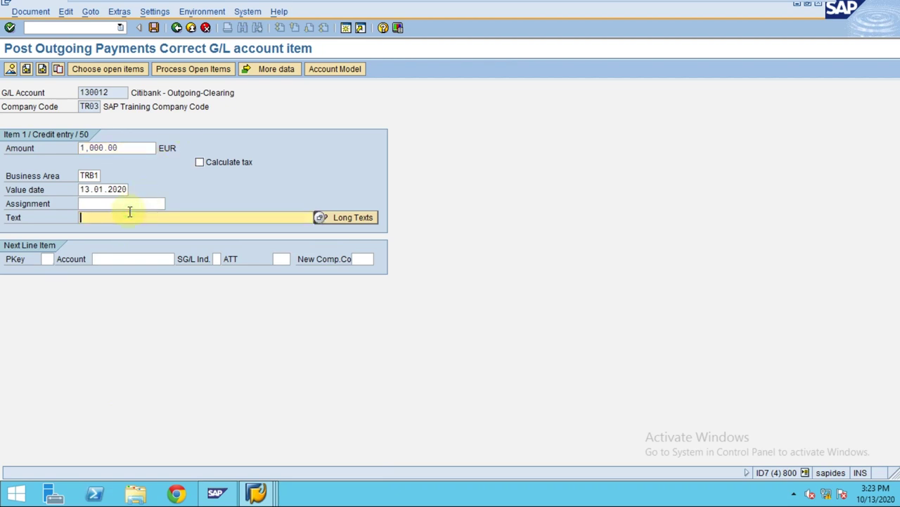
{"action": "type", "text": "Partial Payment Made to vendor"}
{"action": "left_click", "coordinate": [12, 69]}
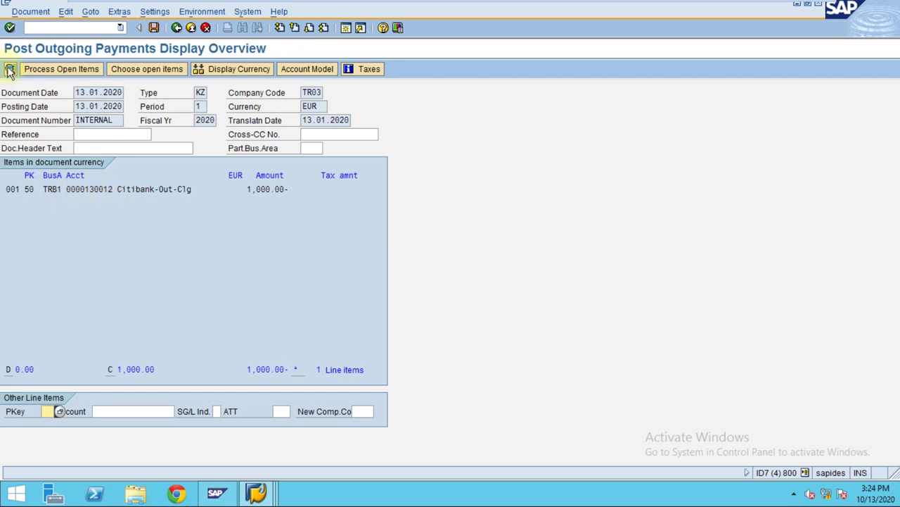
Simulate the outgoing payment document and review its bank clearing and vendor line items
{"action": "left_click", "coordinate": [37, 12]}
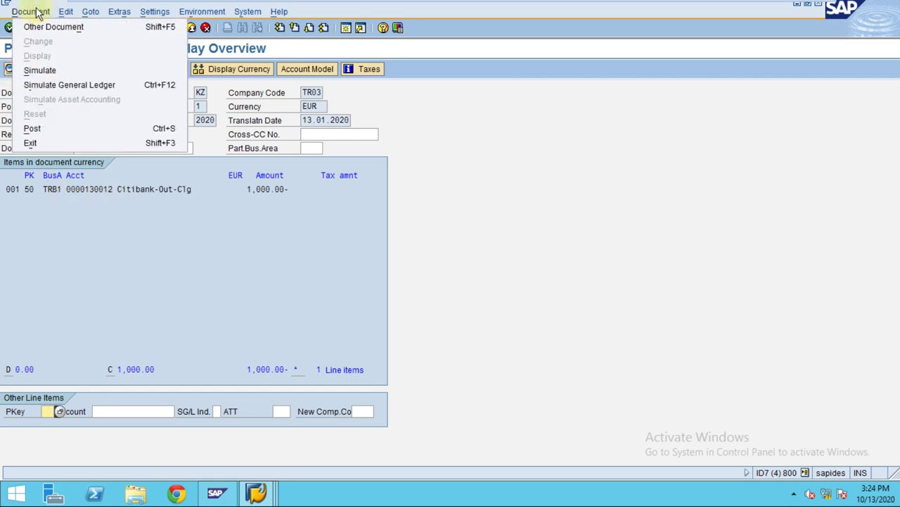
{"action": "left_click", "coordinate": [44, 69]}
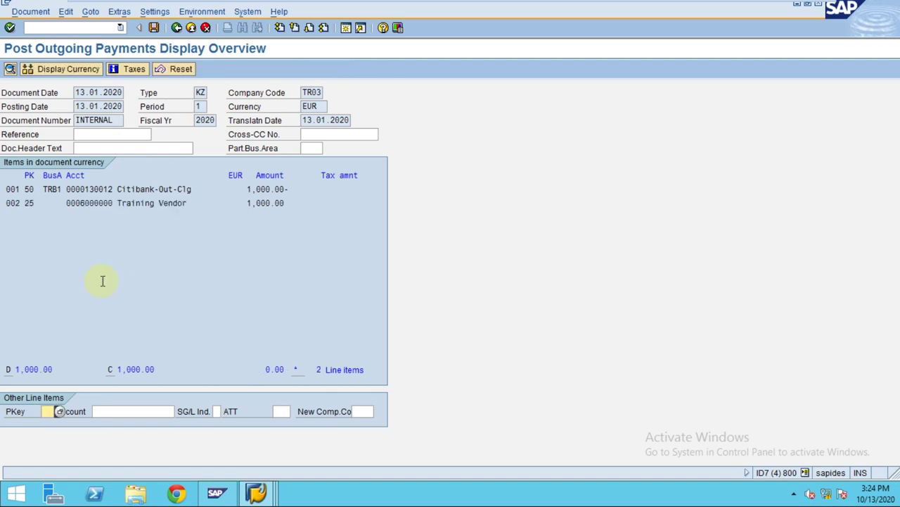
{"action": "left_click", "coordinate": [13, 204]}
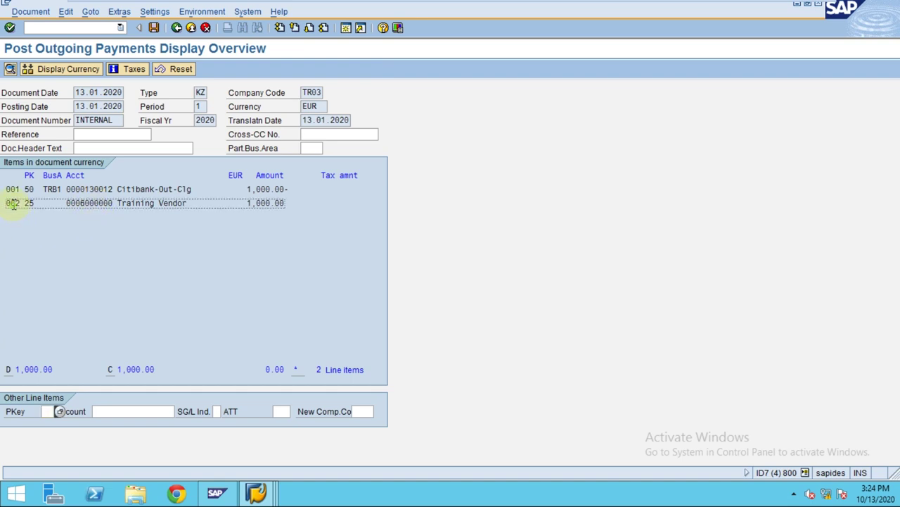
{"action": "left_click_drag", "start_coordinate": [13, 205], "coordinate": [294, 205]}
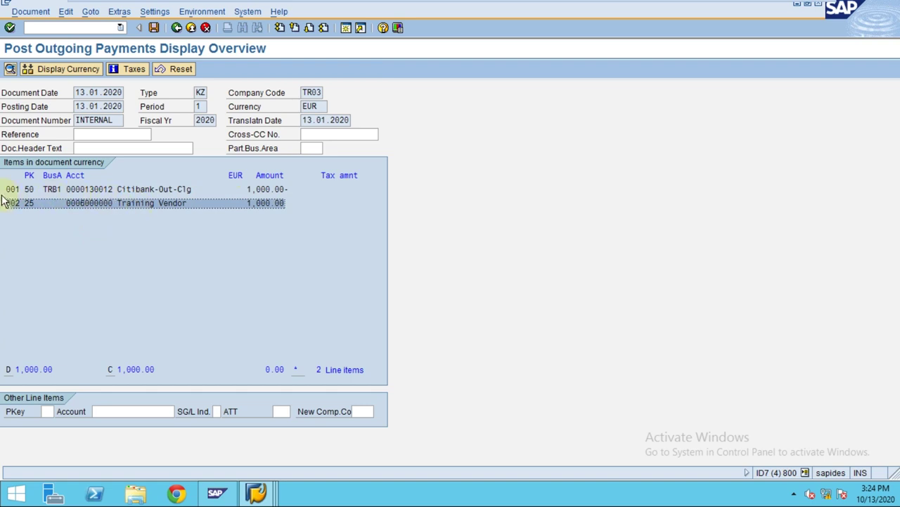
{"action": "left_click_drag", "start_coordinate": [13, 190], "coordinate": [65, 204]}
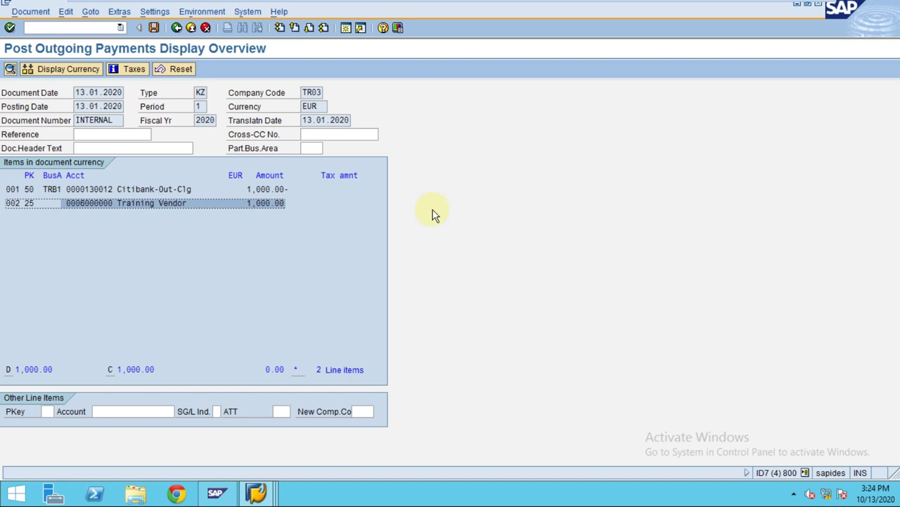
Post the simulated outgoing payment and switch to the Vendor Line Item Display session
{"action": "left_click", "coordinate": [155, 27]}
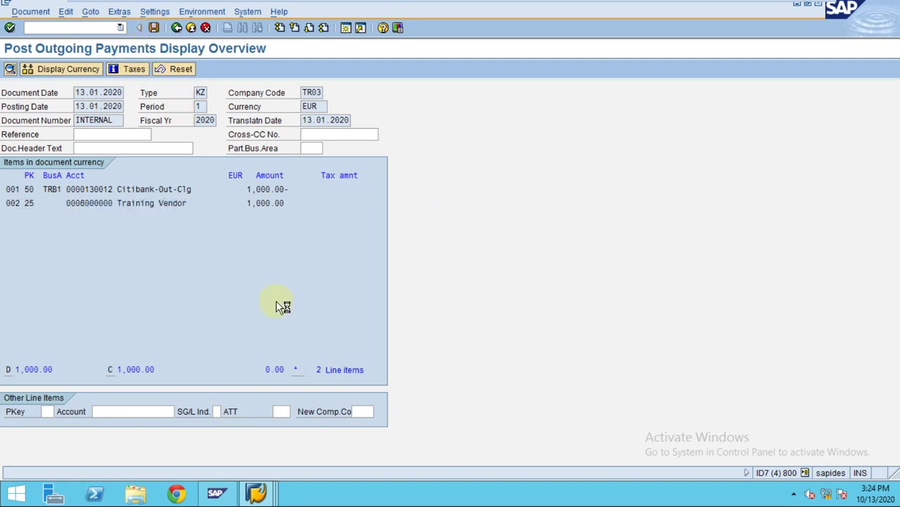
{"action": "mouse_move", "coordinate": [271, 494]}
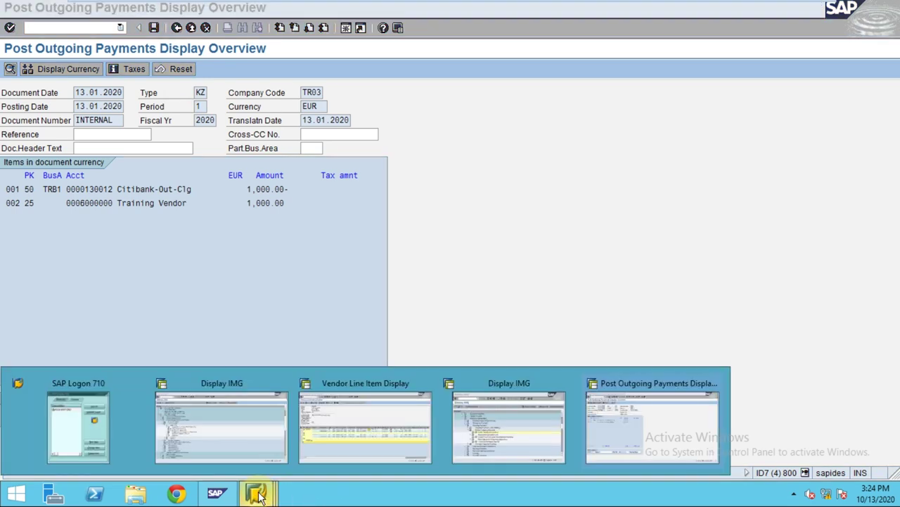
{"action": "left_click", "coordinate": [359, 432]}
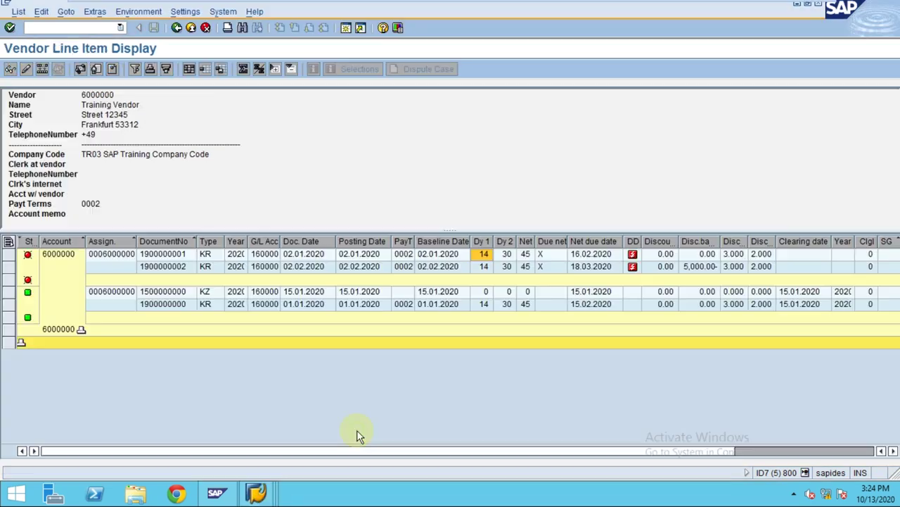
Save the current line item layout as /TR03, Variant for AP Training, as default, overwriting the existing layout
{"action": "left_click", "coordinate": [429, 291]}
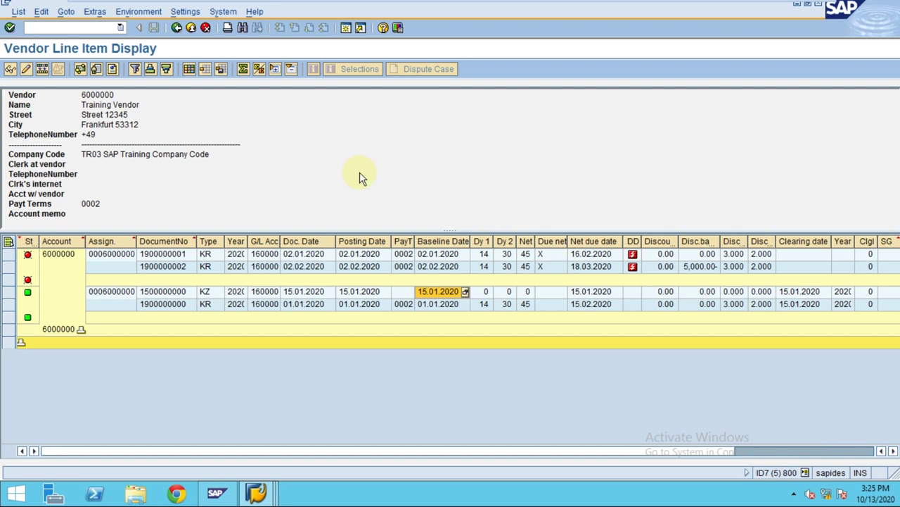
{"action": "key", "text": "ctrl+F12"}
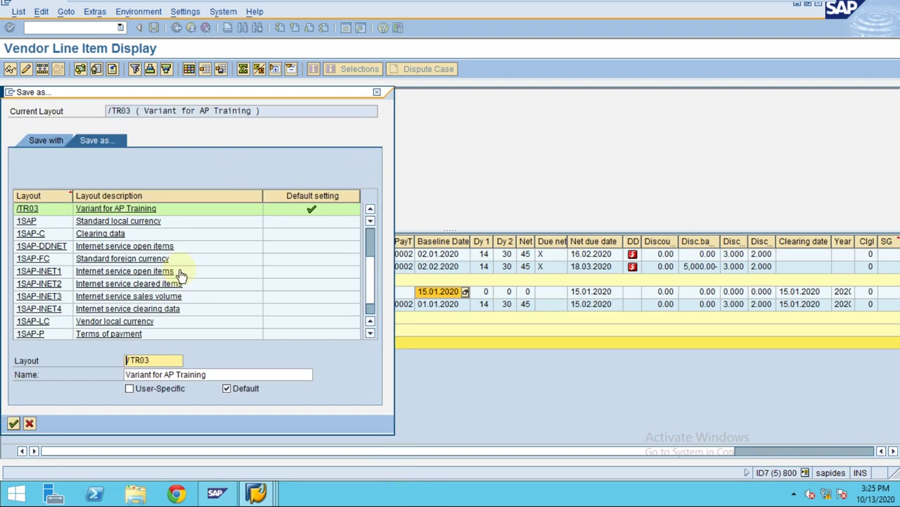
{"action": "left_click", "coordinate": [13, 423]}
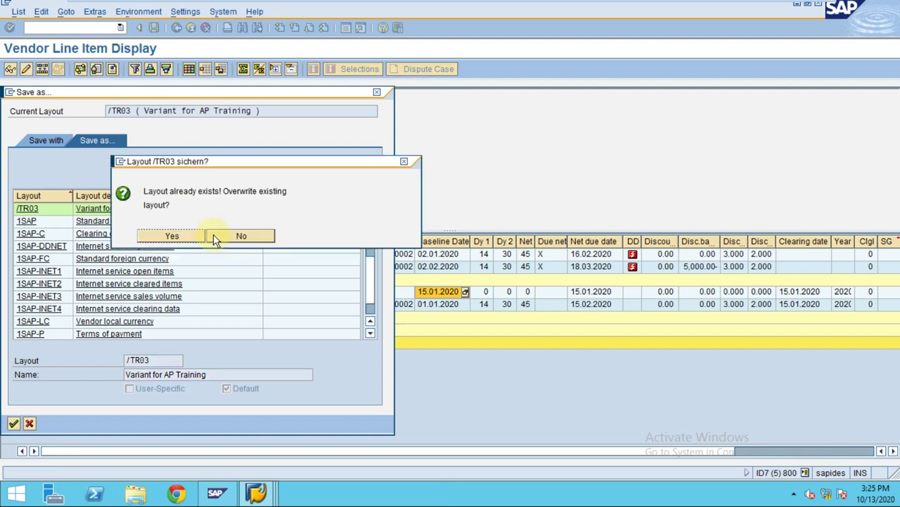
{"action": "left_click", "coordinate": [171, 236]}
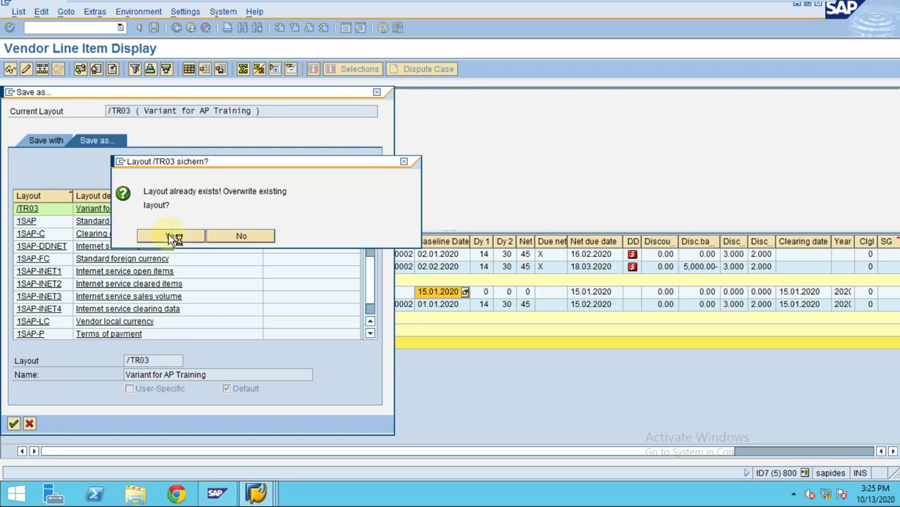
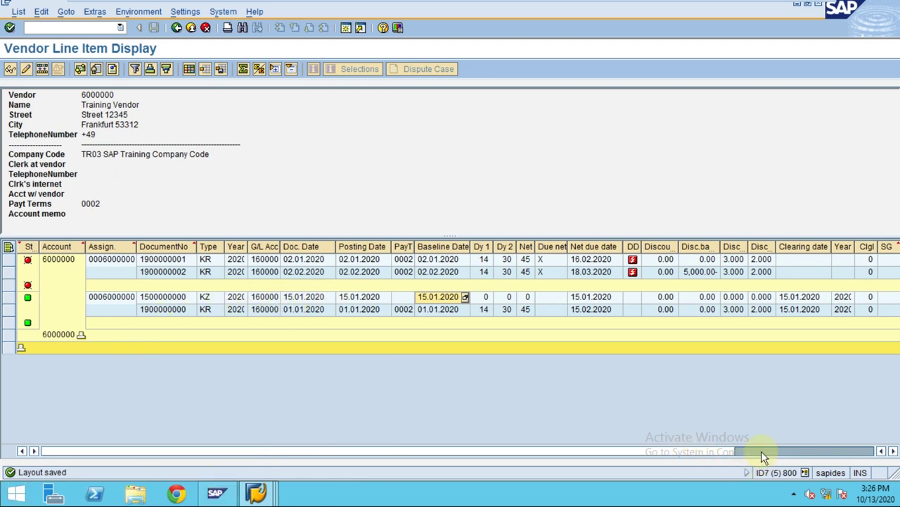
Refresh the vendor line item list to include the newly posted payment
{"action": "left_click", "coordinate": [688, 451]}
{"action": "left_click", "coordinate": [598, 451]}
{"action": "left_click", "coordinate": [278, 272]}
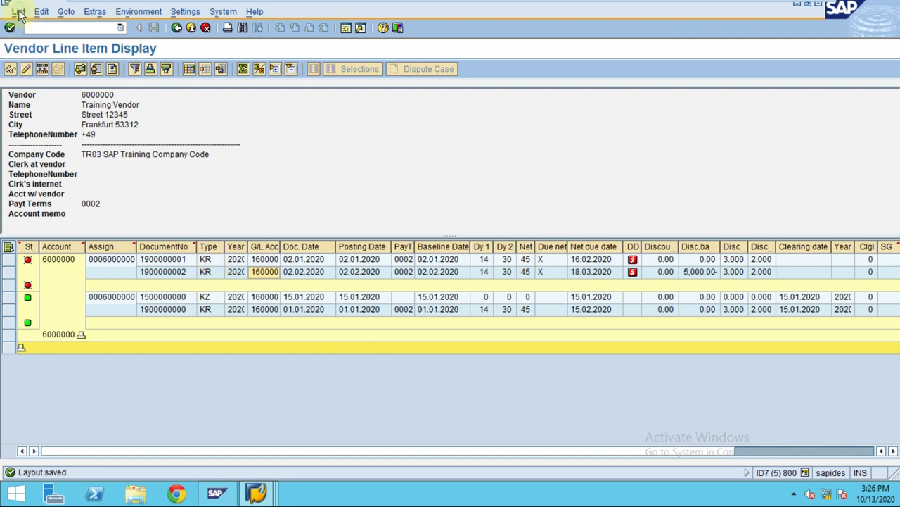
{"action": "left_click", "coordinate": [169, 260]}
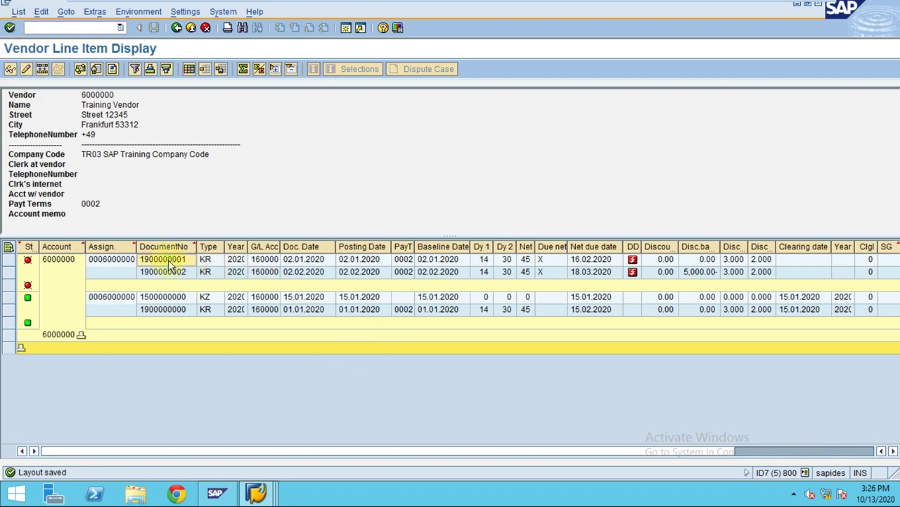
{"action": "left_click", "coordinate": [19, 12]}
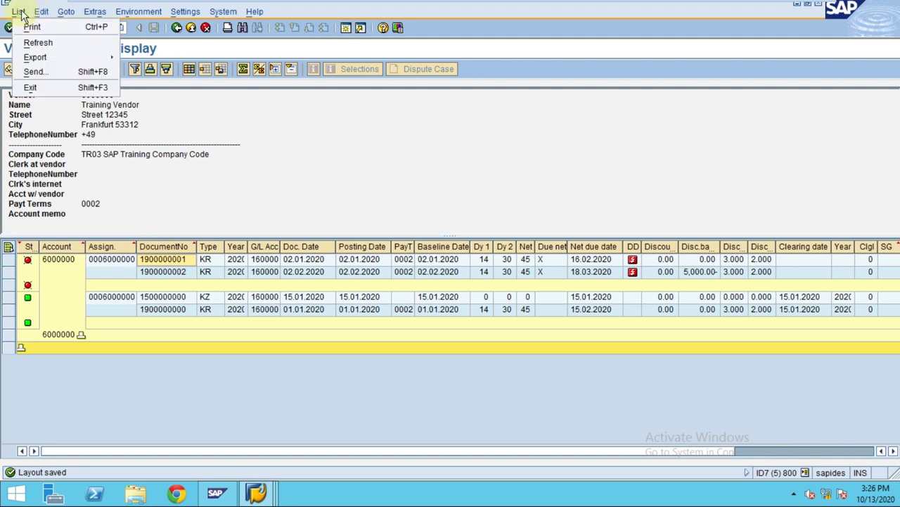
{"action": "left_click", "coordinate": [35, 37]}
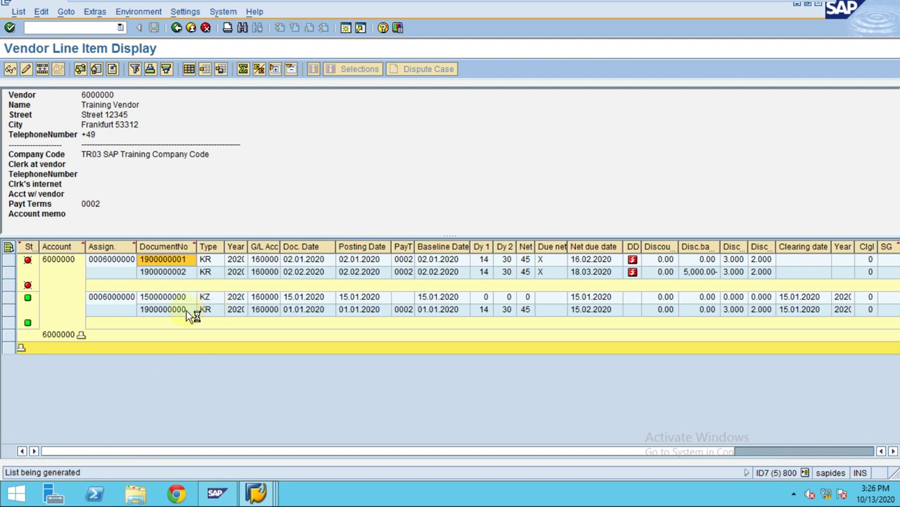
Display the just-posted document from the outgoing payments session, and return to the vendor line items session
{"action": "left_click", "coordinate": [258, 495]}
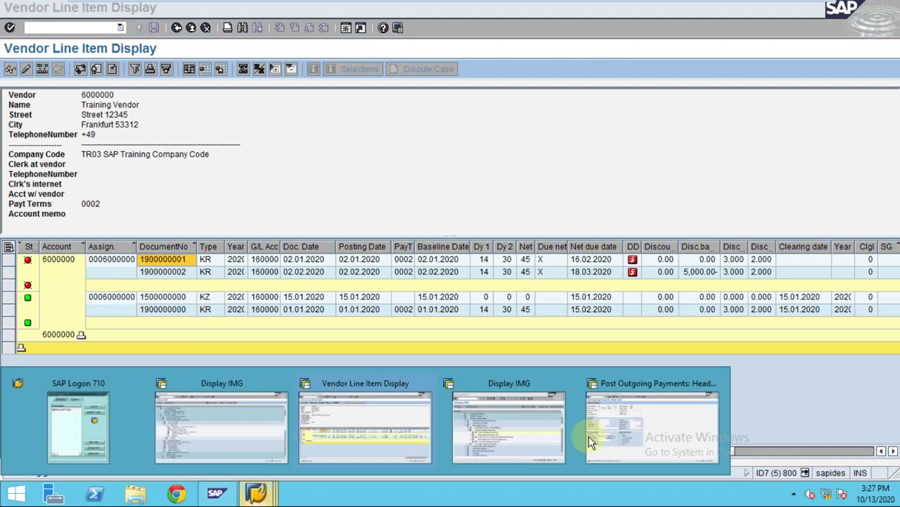
{"action": "left_click", "coordinate": [603, 434]}
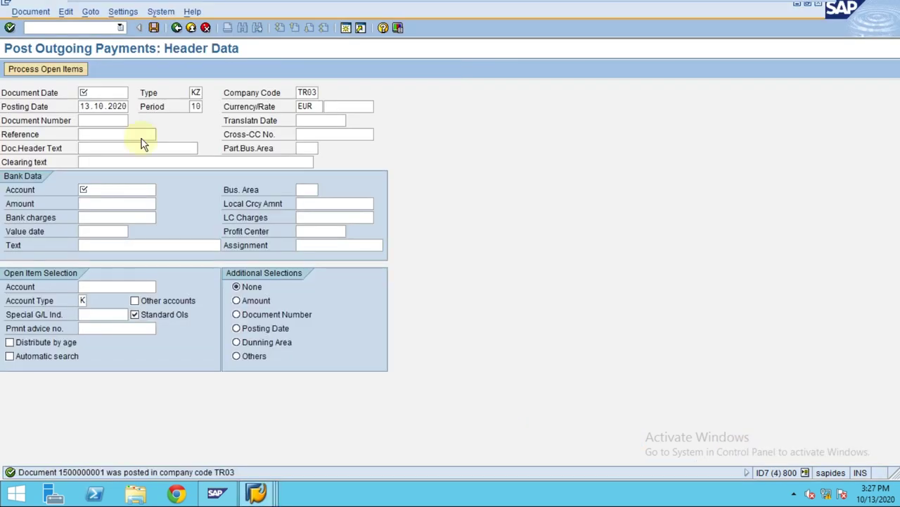
{"action": "left_click", "coordinate": [33, 12]}
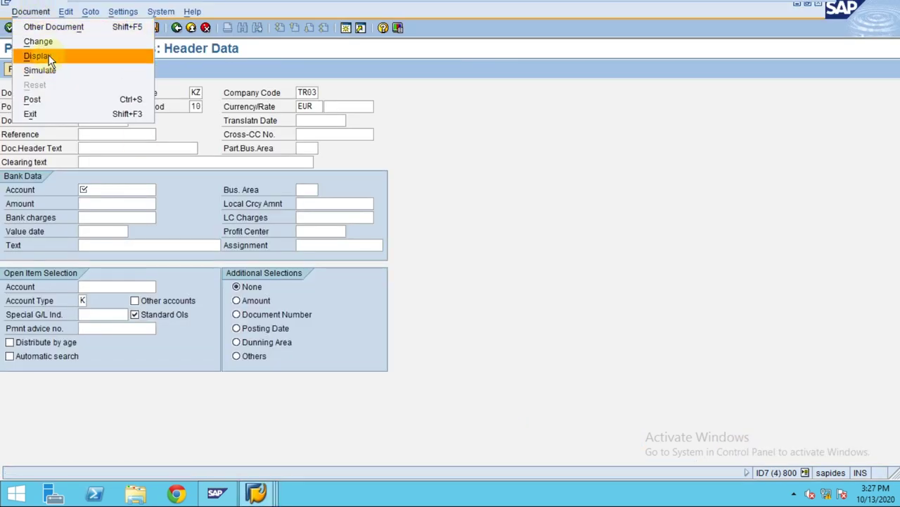
{"action": "left_click", "coordinate": [310, 287]}
{"action": "left_click", "coordinate": [258, 494]}
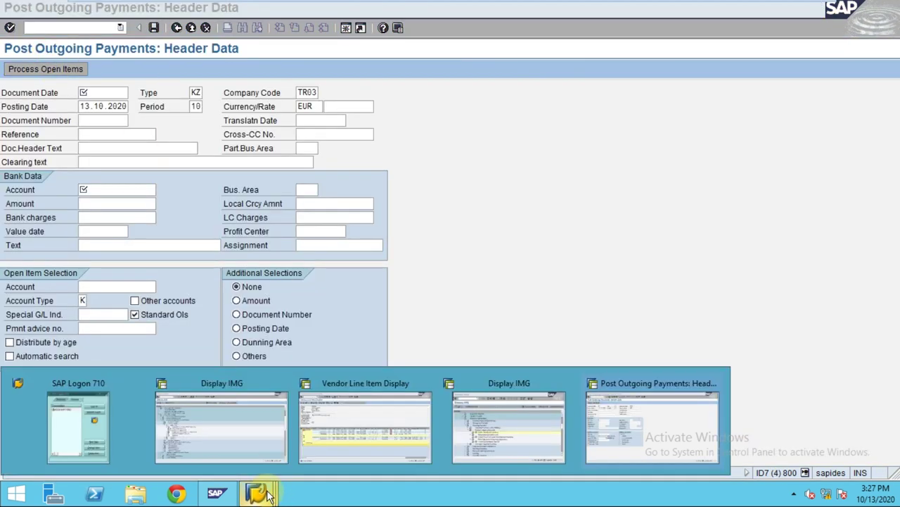
{"action": "left_click", "coordinate": [363, 438]}
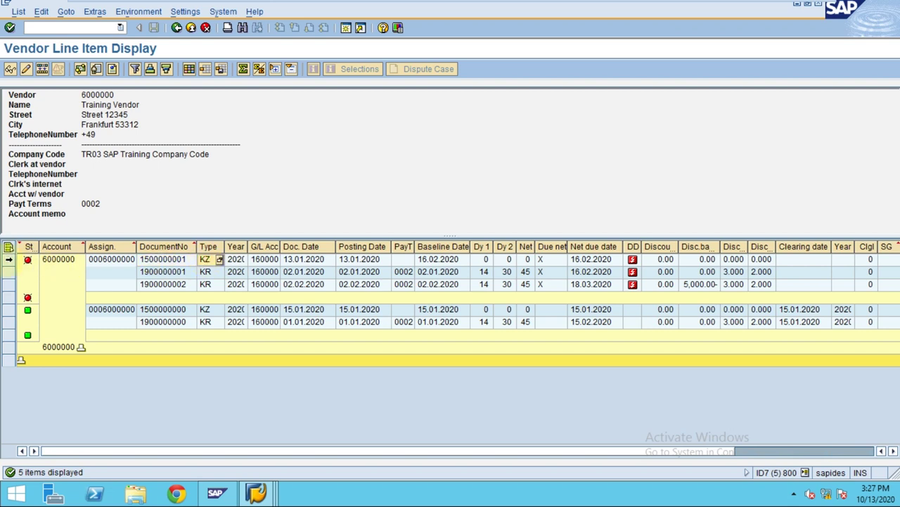
Move the Amt in loc.cur., LCurr and Clrng doc. columns directly after the first DD column, next to Net due date
{"action": "left_click", "coordinate": [8, 261]}
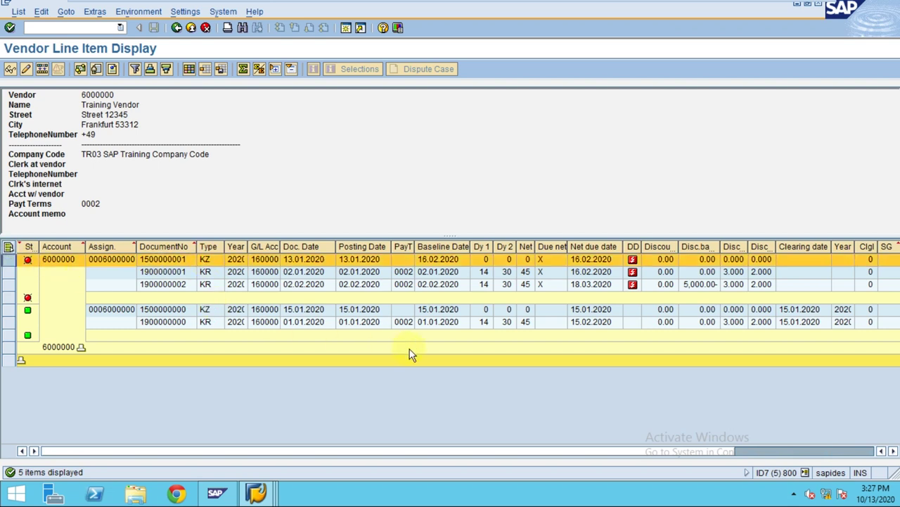
{"action": "scroll", "coordinate": [409, 349], "scroll_direction": "right", "scroll_amount": 3}
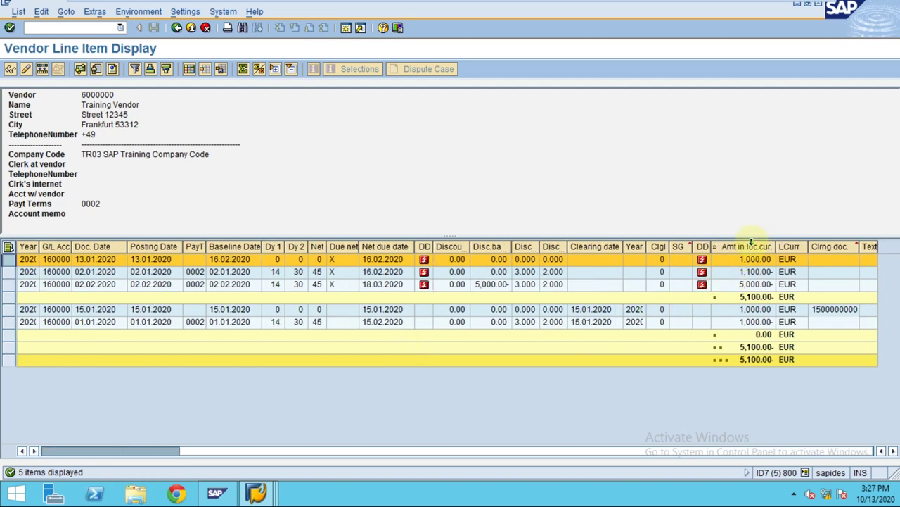
{"action": "mouse_move", "coordinate": [750, 241]}
{"action": "left_mouse_down"}
{"action": "mouse_move", "coordinate": [844, 244]}
{"action": "mouse_move", "coordinate": [454, 323]}
{"action": "mouse_move", "coordinate": [437, 320]}
{"action": "left_mouse_up"}
{"action": "left_click", "coordinate": [365, 449]}
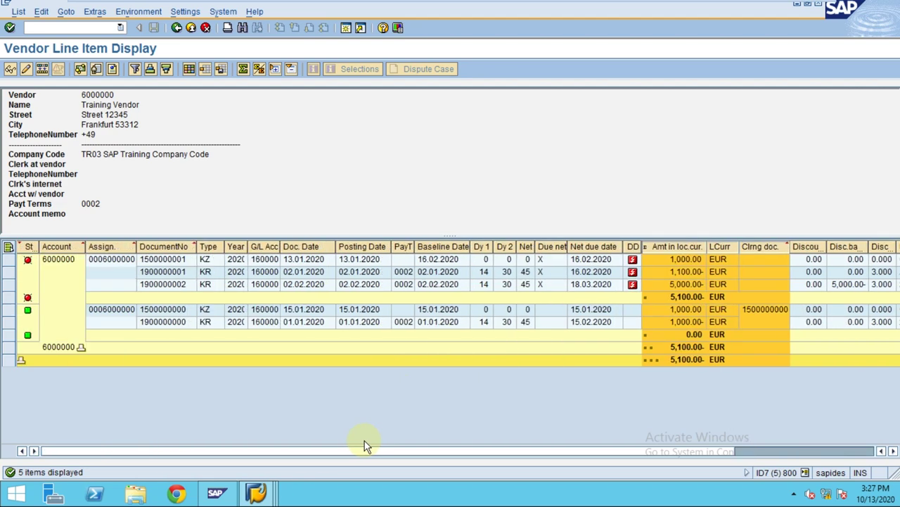
{"action": "left_click", "coordinate": [480, 359]}
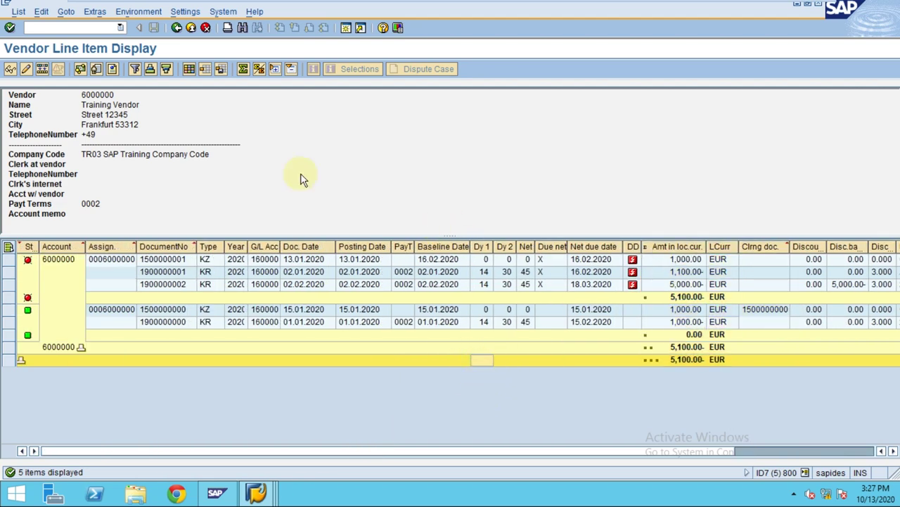
Overwrite the default layout /TR03 with the rearranged column order
{"action": "left_click", "coordinate": [223, 69]}
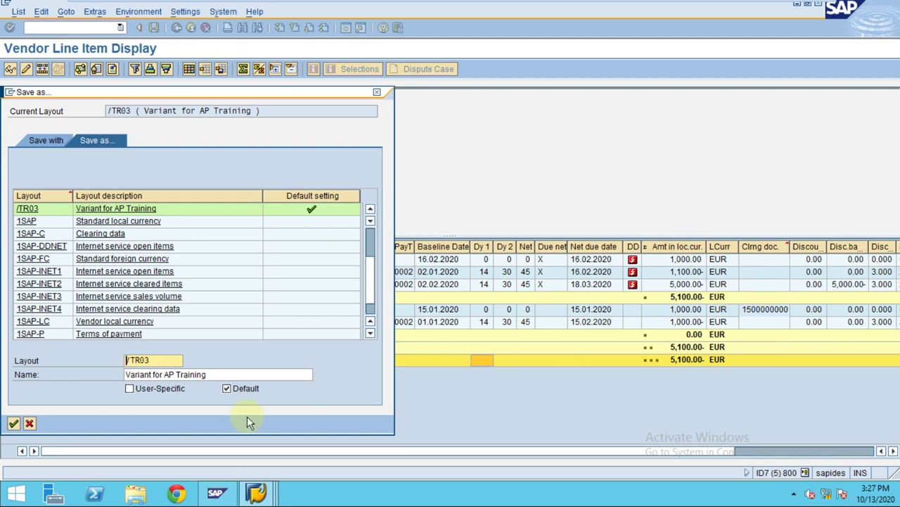
{"action": "left_click", "coordinate": [14, 424]}
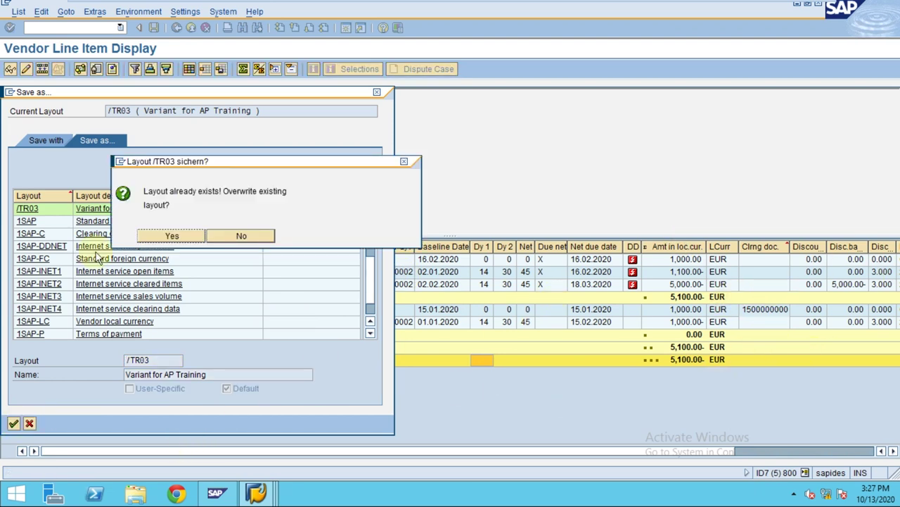
{"action": "left_click", "coordinate": [163, 235]}
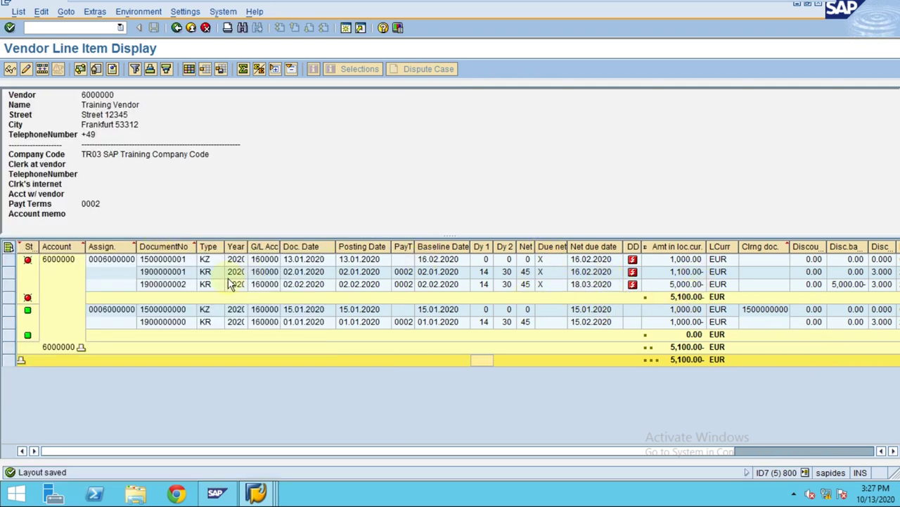
Open the open KR invoice of 1,100.00 EUR to check its Invoice Ref. field, and return to the list
{"action": "left_click", "coordinate": [9, 262]}
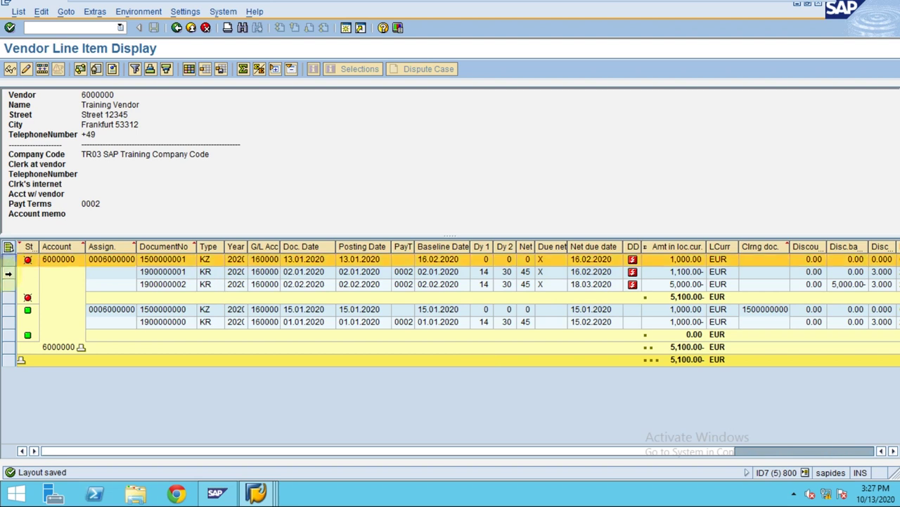
{"action": "left_click", "coordinate": [8, 272]}
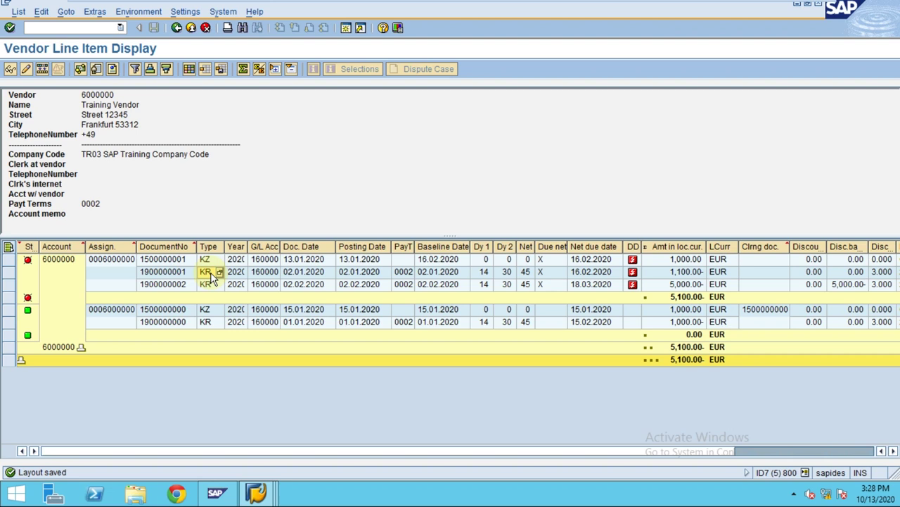
{"action": "left_click", "coordinate": [161, 274]}
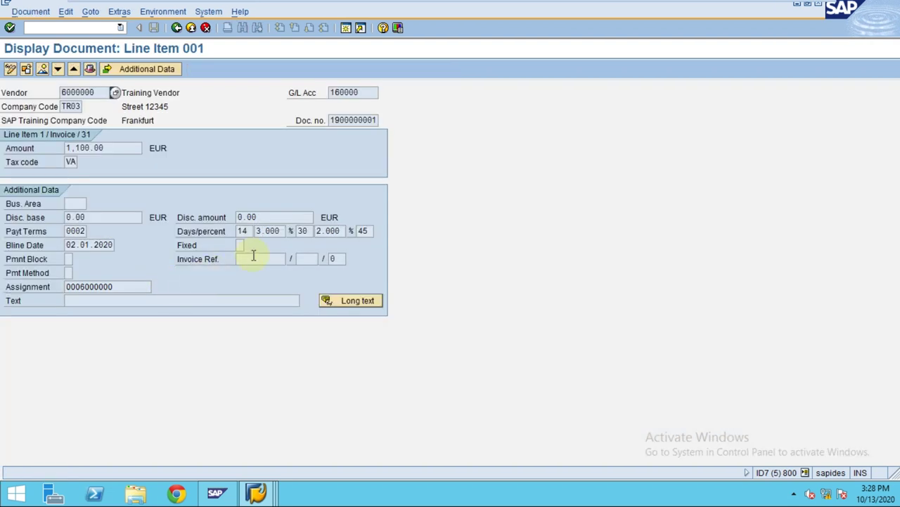
{"action": "left_click", "coordinate": [42, 69]}
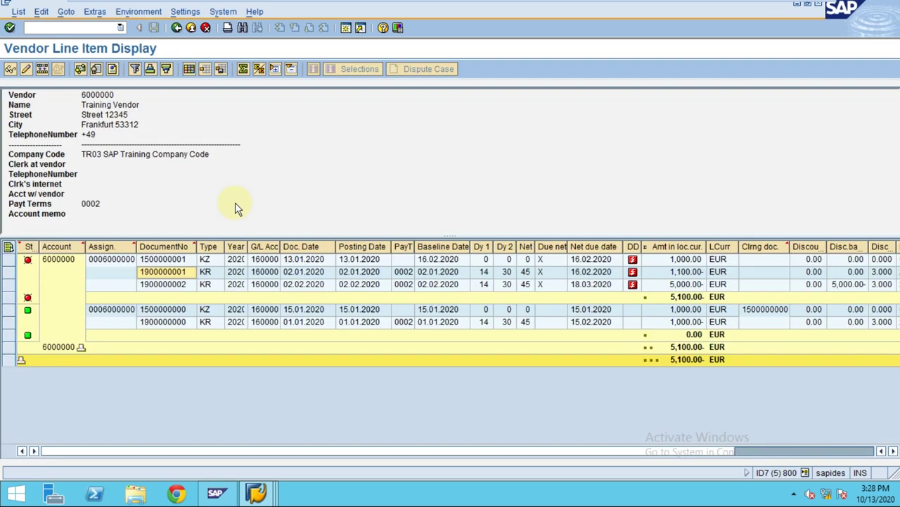
Open the open KZ payment of 1,000.00 EUR to examine its Payment for invoice, year and line item reference, and return to the list
{"action": "left_click", "coordinate": [166, 262]}
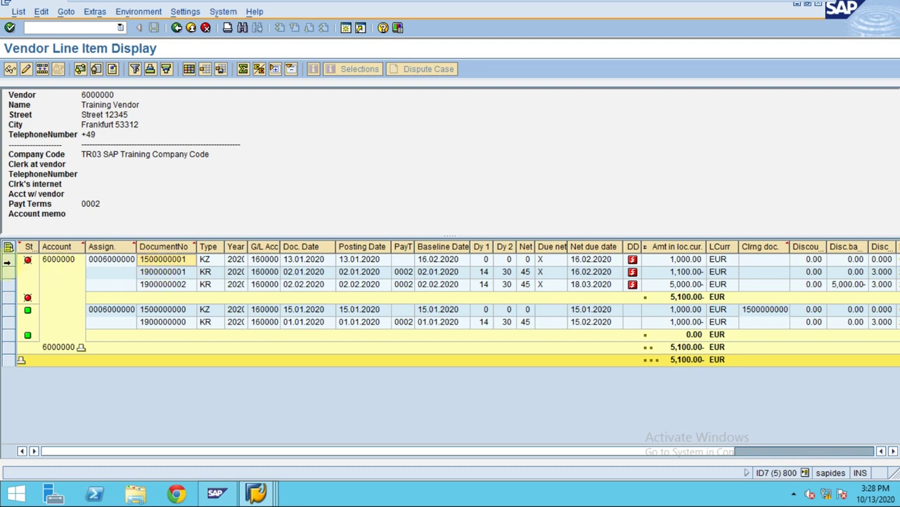
{"action": "left_click", "coordinate": [8, 259]}
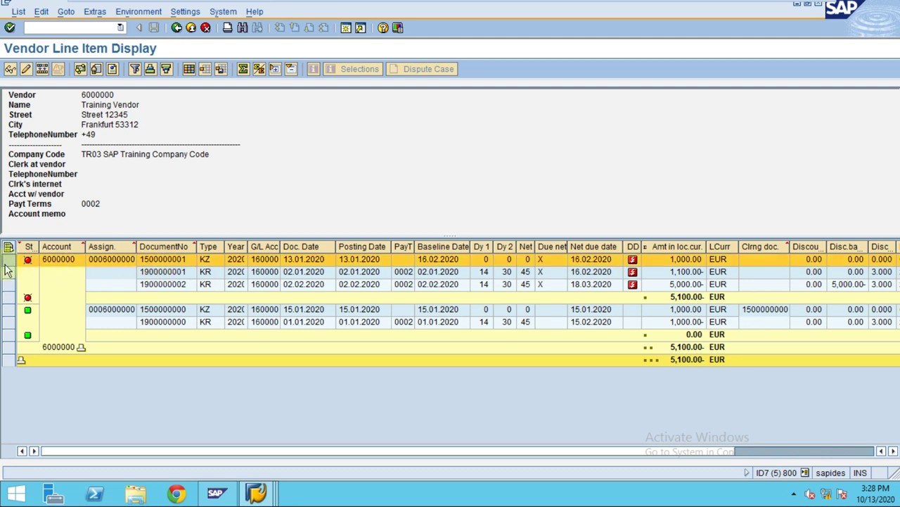
{"action": "left_click", "coordinate": [156, 262]}
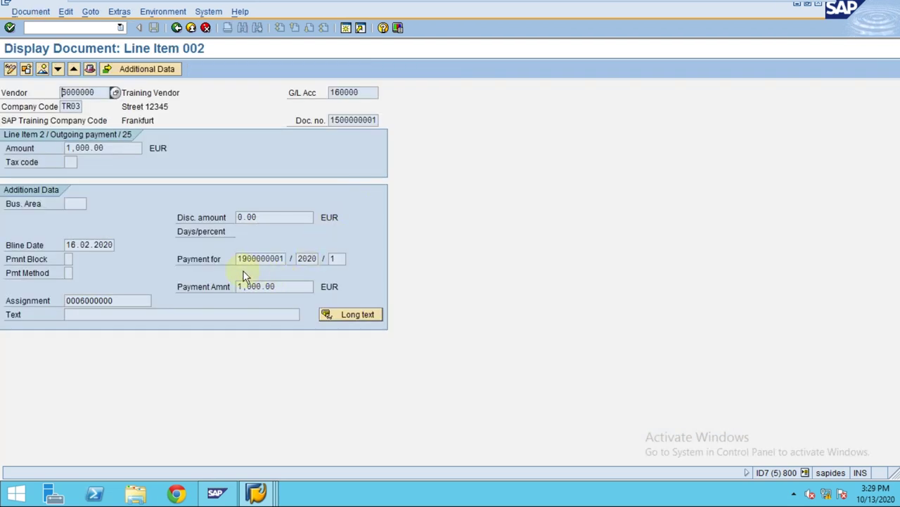
{"action": "left_click_drag", "start_coordinate": [237, 258], "coordinate": [282, 258]}
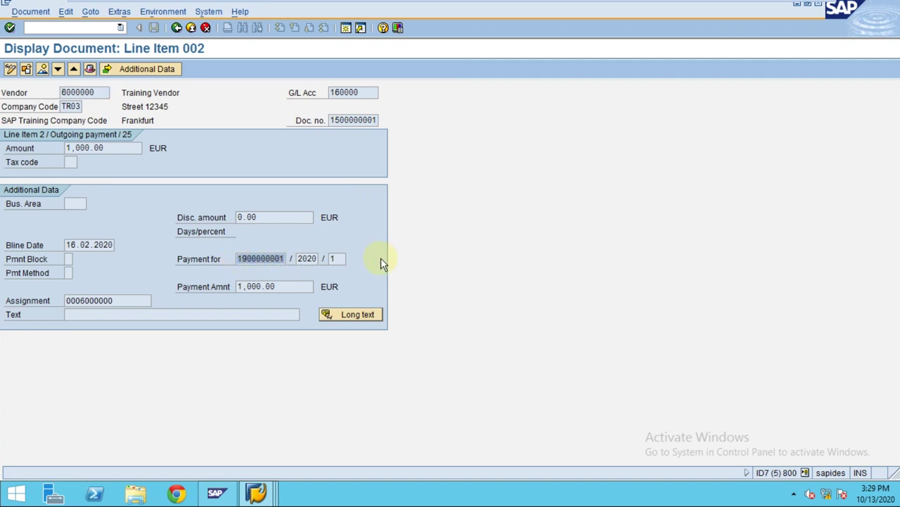
{"action": "left_click_drag", "start_coordinate": [299, 258], "coordinate": [329, 258]}
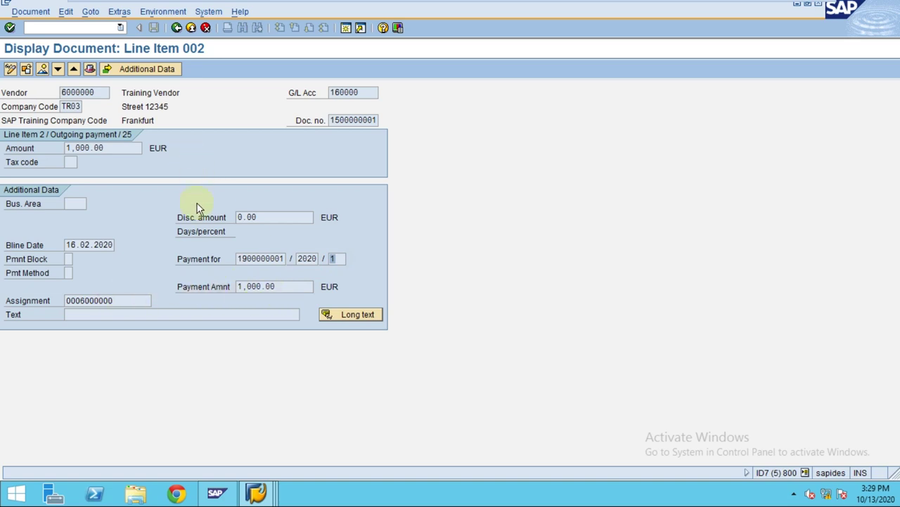
{"action": "left_click", "coordinate": [177, 28]}
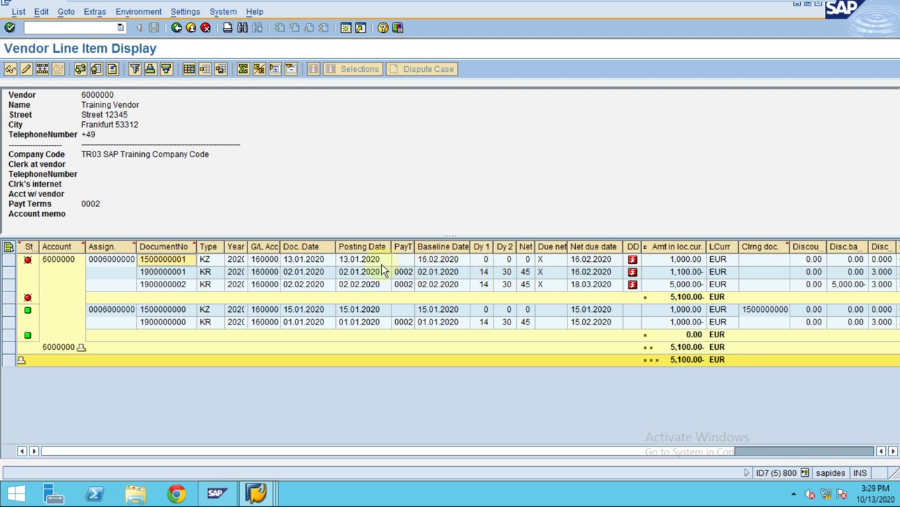
Switch to the session displaying the posted payment document and return from it to the Post Outgoing Payments header data
{"action": "left_click", "coordinate": [256, 494]}
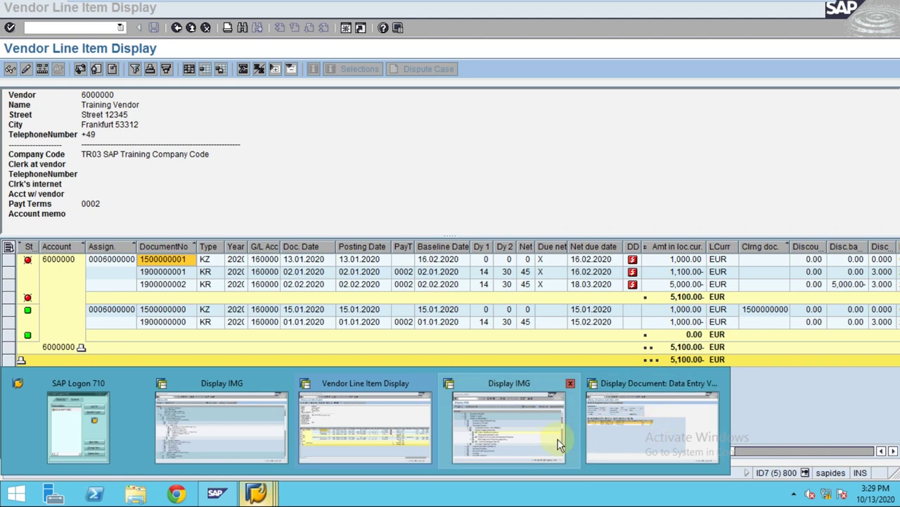
{"action": "left_click", "coordinate": [639, 432]}
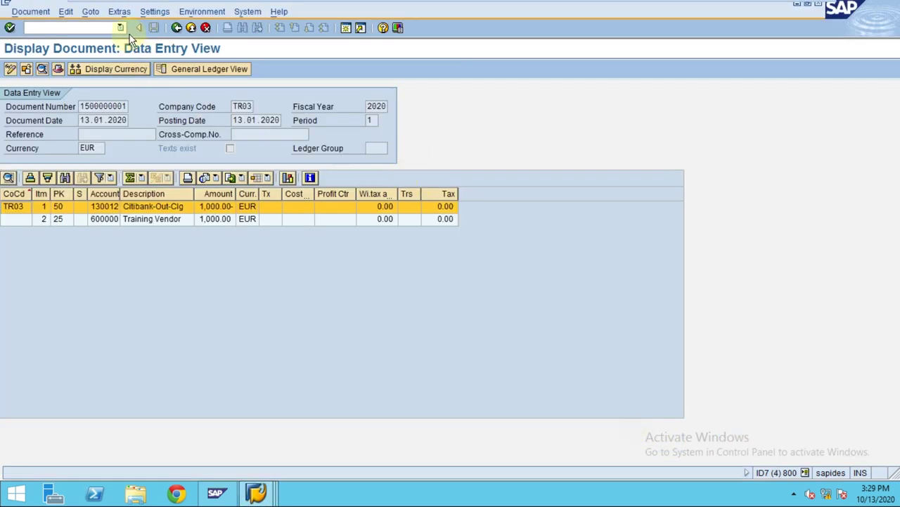
{"action": "left_click", "coordinate": [177, 27]}
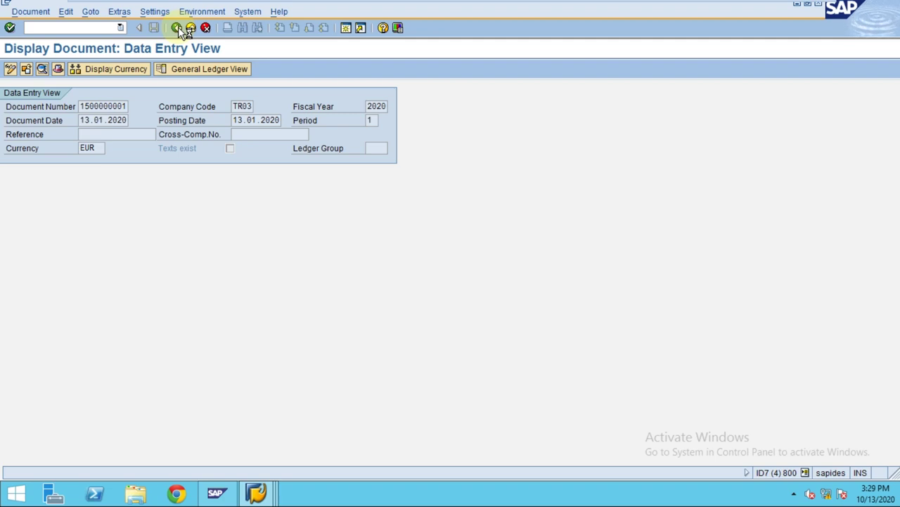
{"action": "left_click", "coordinate": [176, 27]}
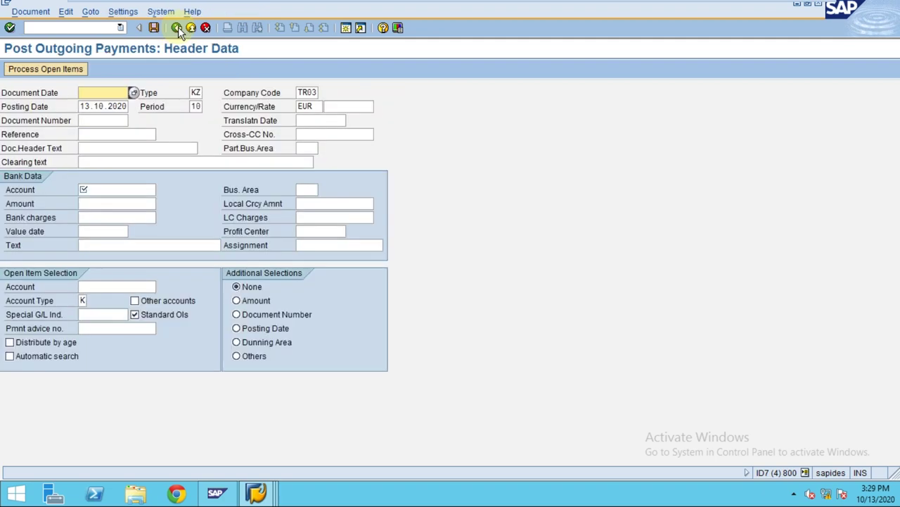
Set both the document date and the posting date of the outgoing payment to 14.01.2020
{"action": "type", "text": "14012020"}
{"action": "key", "text": "Tab"}
{"action": "key", "text": "Tab"}
{"action": "key", "text": "Tab"}
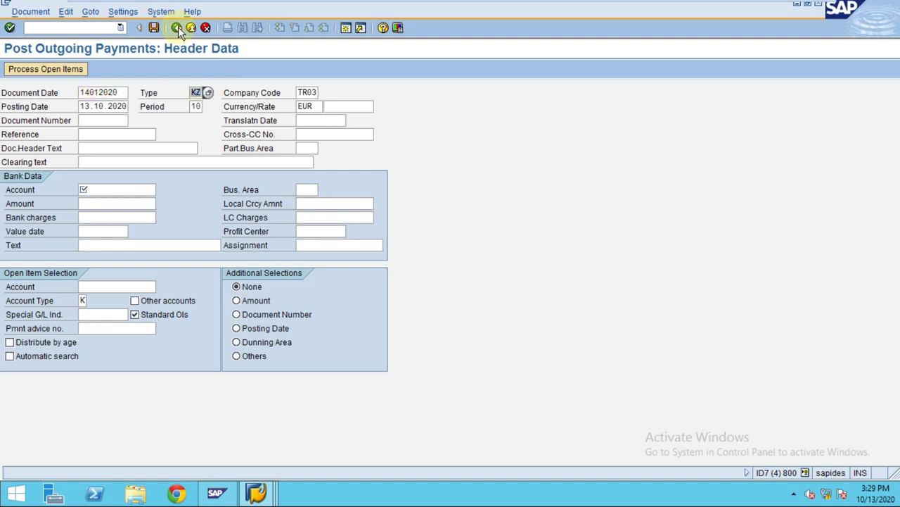
{"action": "type", "text": "14012020"}
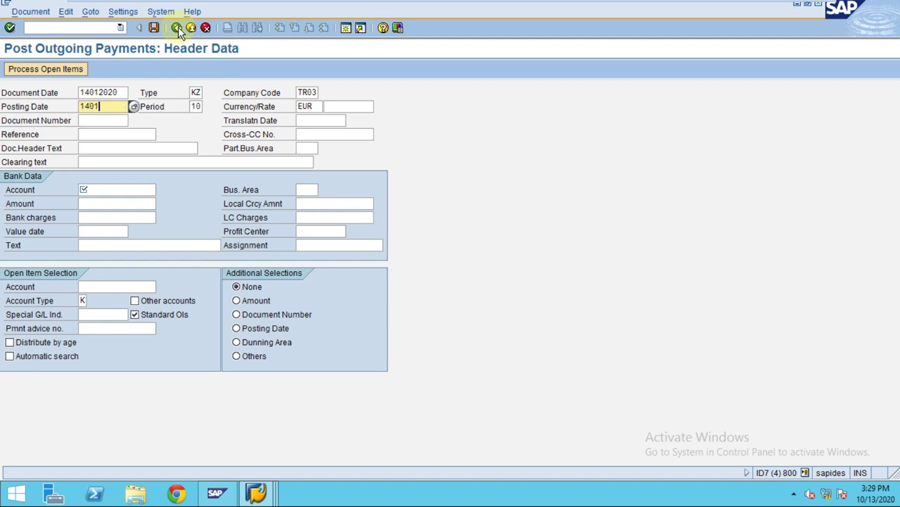
{"action": "key", "text": "Tab"}
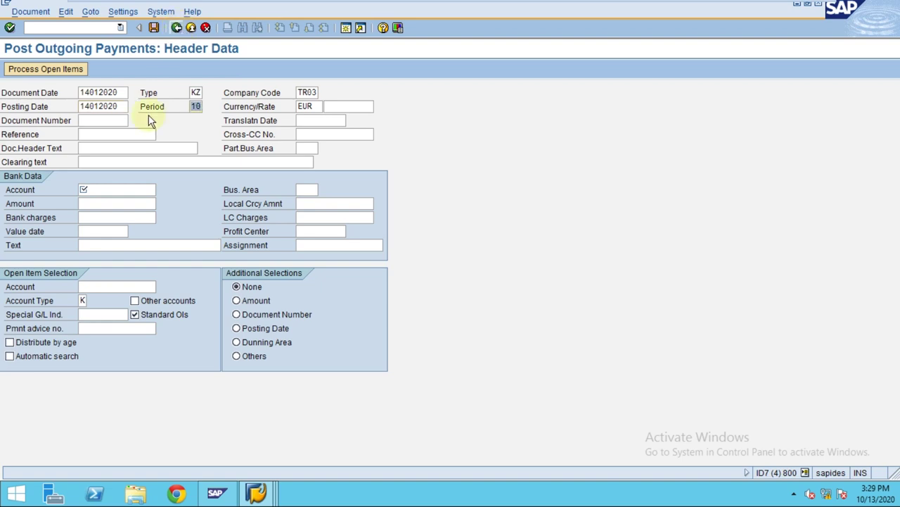
Enter the bank clearing account, reference Partial Pay2, amount 50 and value date 14.01.2020 for the payment
{"action": "left_click", "coordinate": [120, 193]}
{"action": "left_click", "coordinate": [121, 203]}
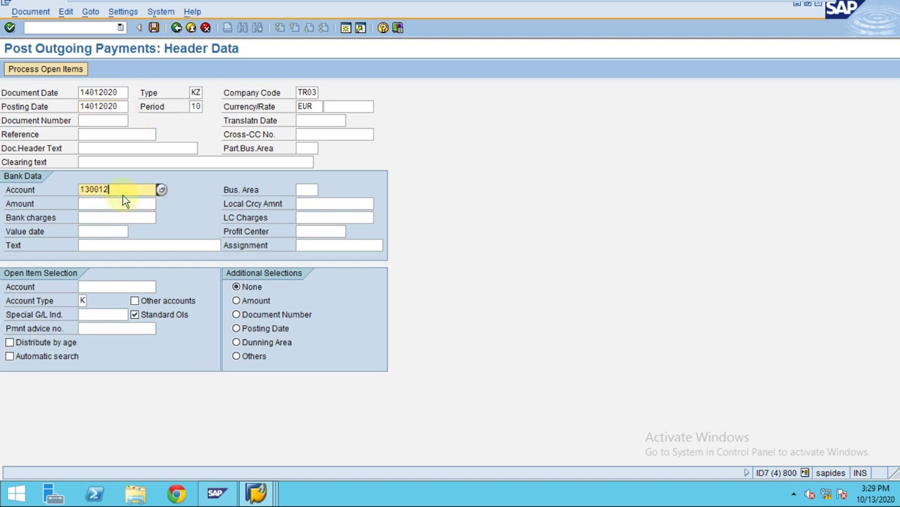
{"action": "left_click", "coordinate": [107, 131]}
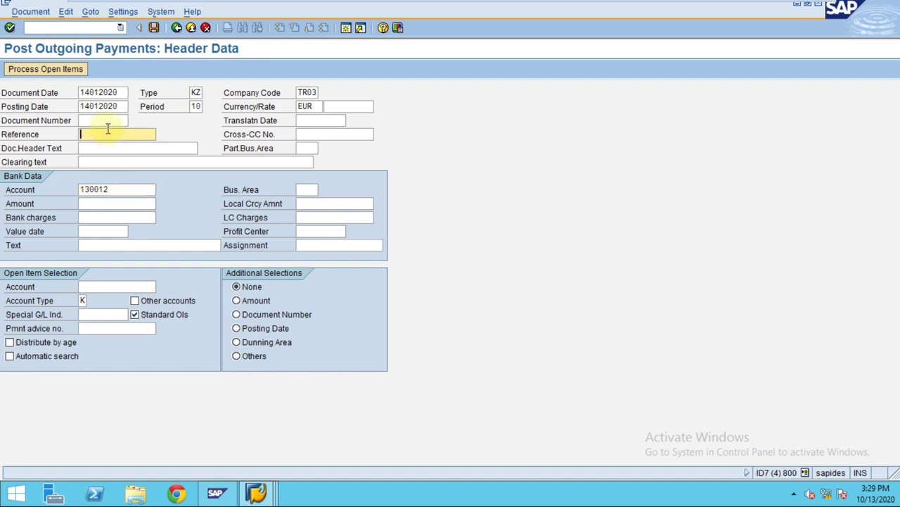
{"action": "type", "text": "Partial Pay2"}
{"action": "left_click", "coordinate": [103, 201]}
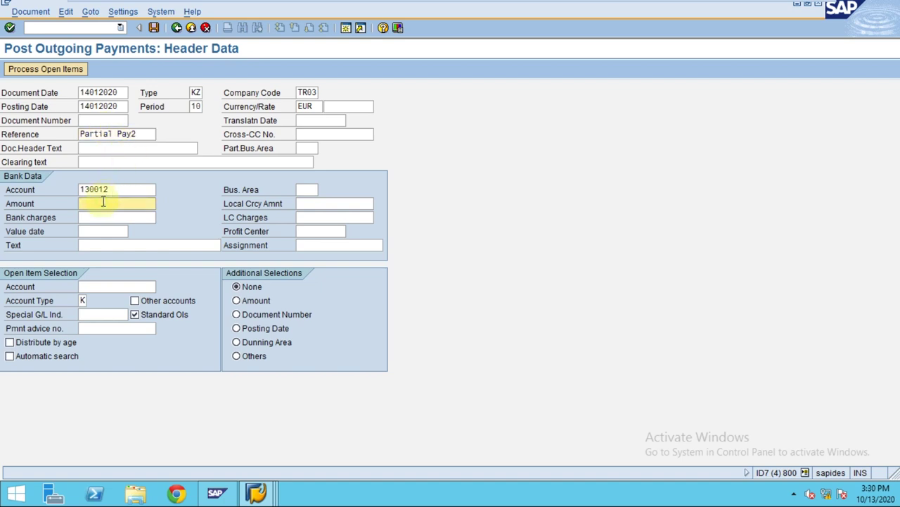
{"action": "type", "text": "50"}
{"action": "left_click", "coordinate": [93, 231]}
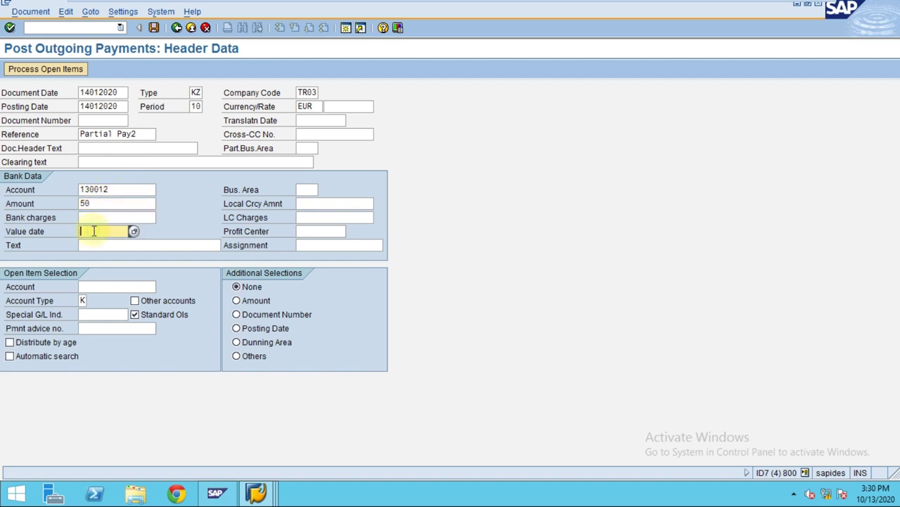
{"action": "type", "text": "14012020"}
Select the training vendor's account for open items with additional selections set to None, and process the open items
{"action": "left_click", "coordinate": [106, 290]}
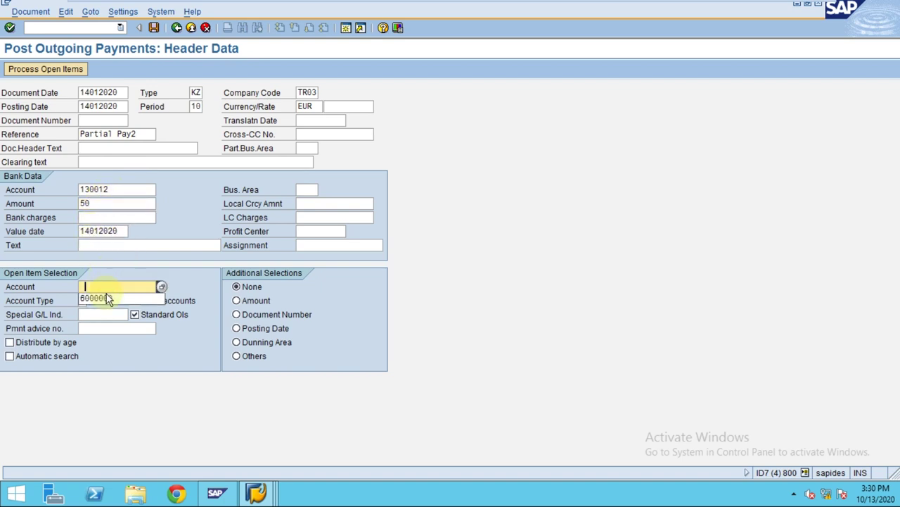
{"action": "left_click", "coordinate": [109, 298]}
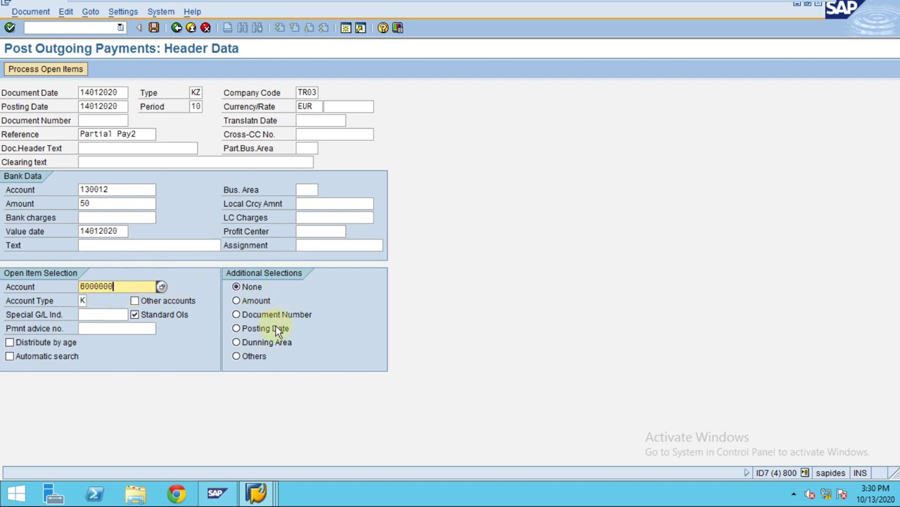
{"action": "left_click", "coordinate": [237, 356]}
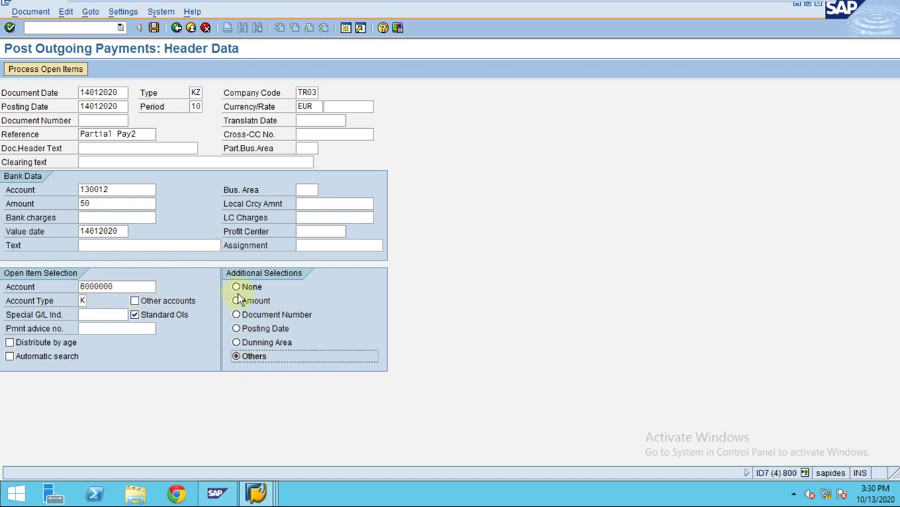
{"action": "left_click", "coordinate": [236, 287]}
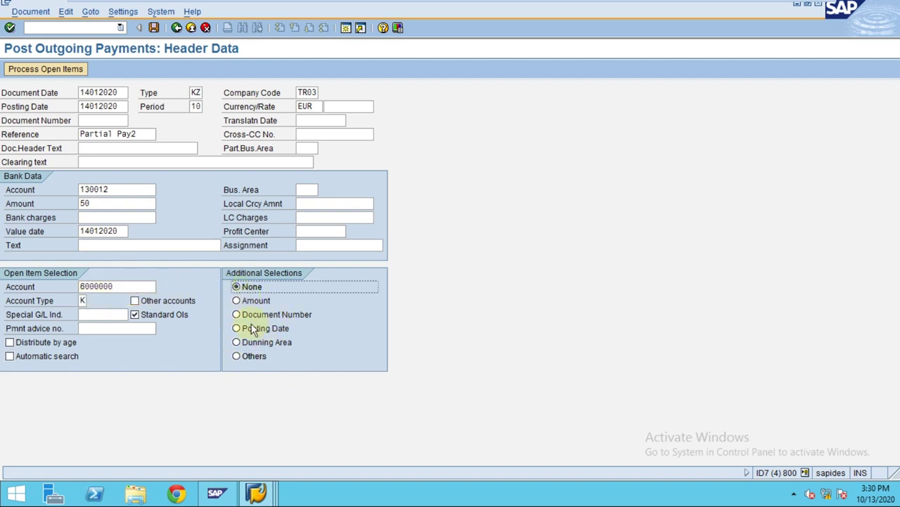
{"action": "left_click", "coordinate": [57, 70]}
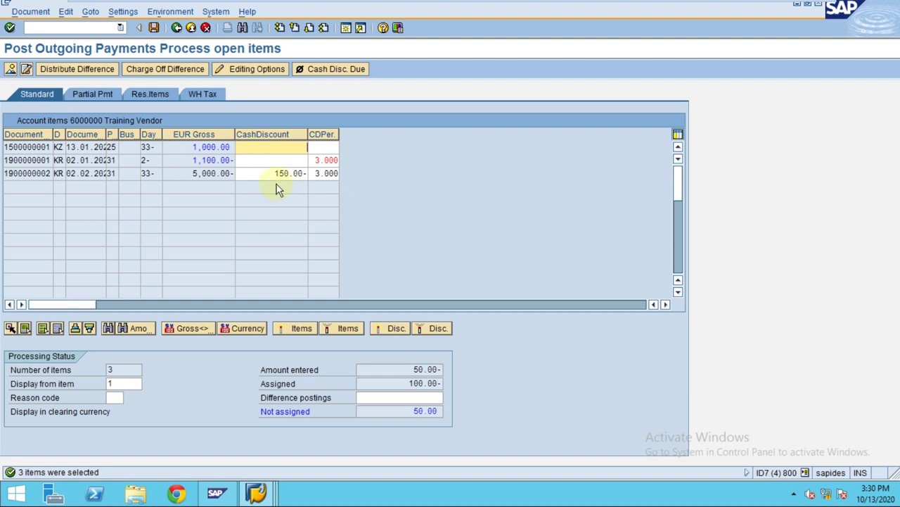
Open the partial payment entry for the vendor's items and adjust the KR invoice of 1,100.00 to a payment amount of 1,050.00
{"action": "left_click", "coordinate": [87, 90]}
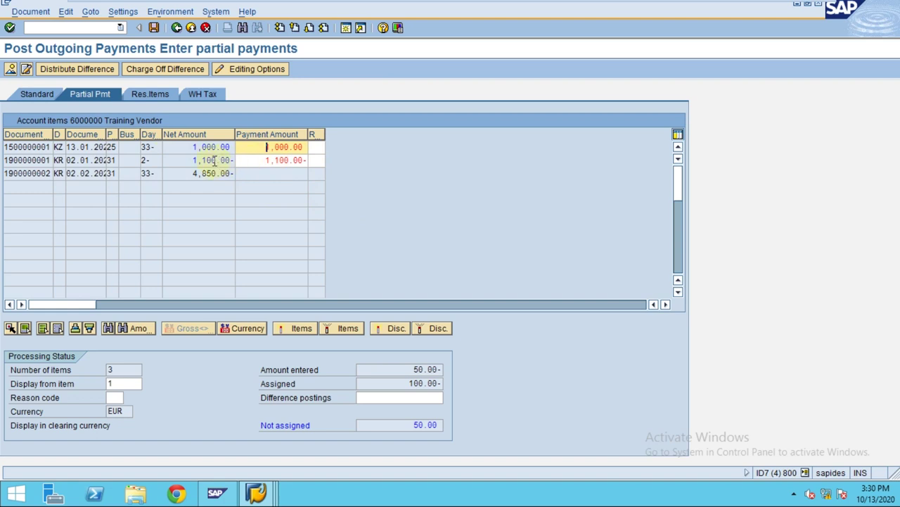
{"action": "double_click", "coordinate": [275, 161]}
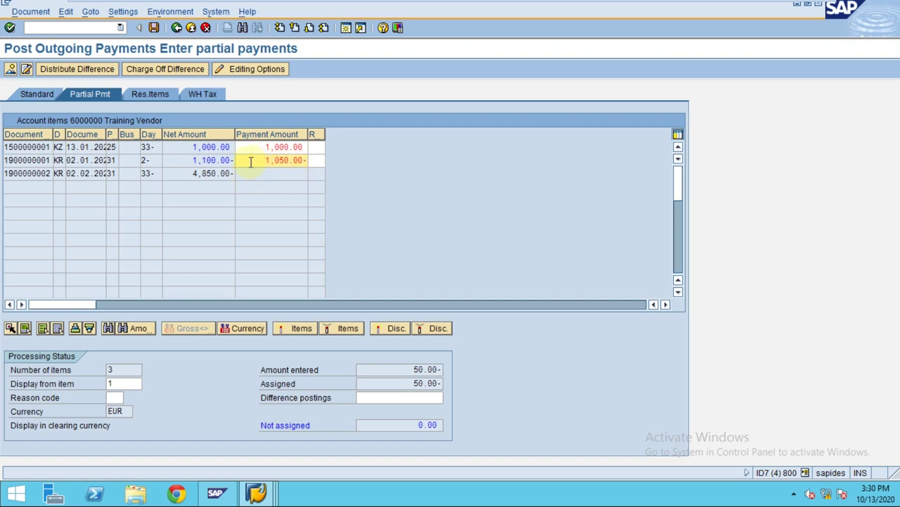
{"action": "left_click", "coordinate": [272, 161]}
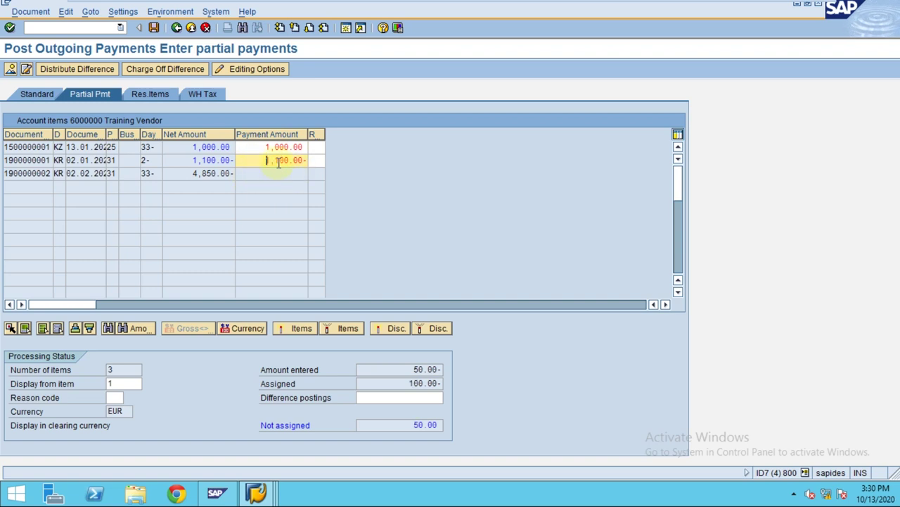
{"action": "key", "text": "Left"}
{"action": "left_click", "coordinate": [200, 161]}
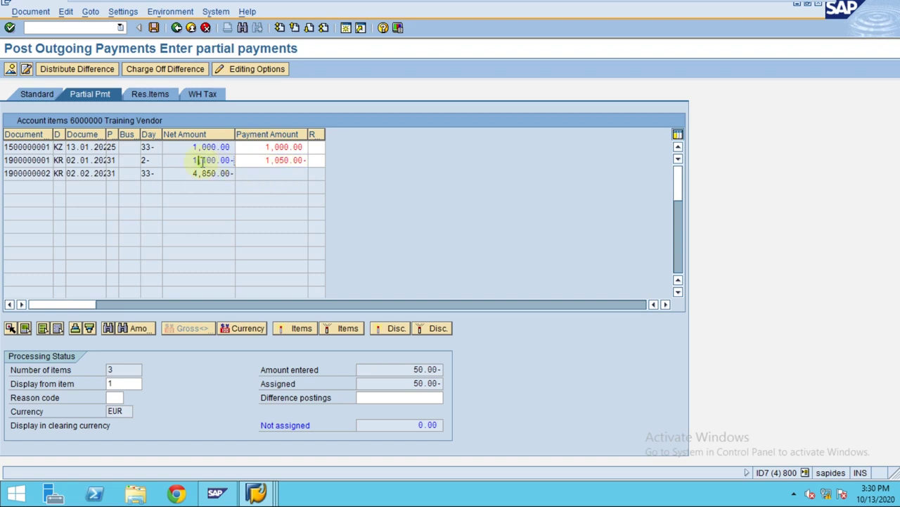
Examine the KZ payment's net and payment amounts against the net amount of the KR invoice dated 02.01.2020
{"action": "left_click", "coordinate": [264, 147]}
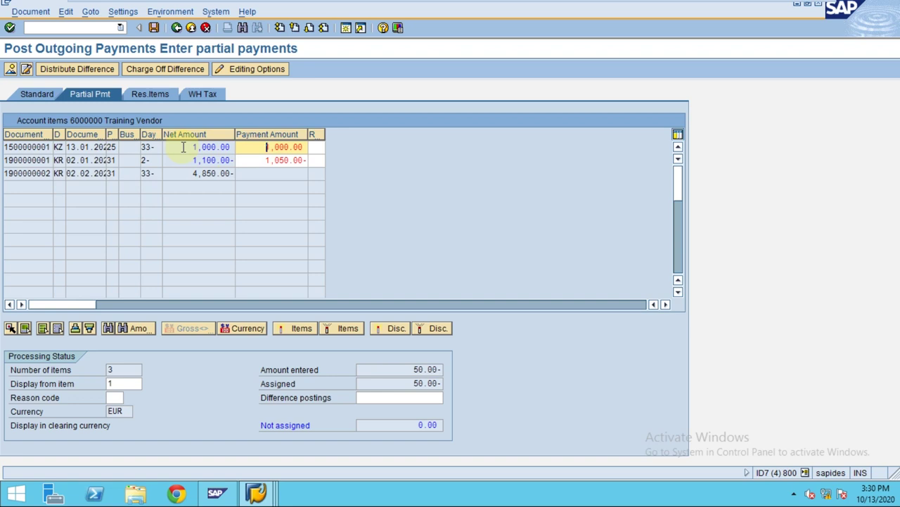
{"action": "left_click_drag", "start_coordinate": [183, 148], "coordinate": [335, 147]}
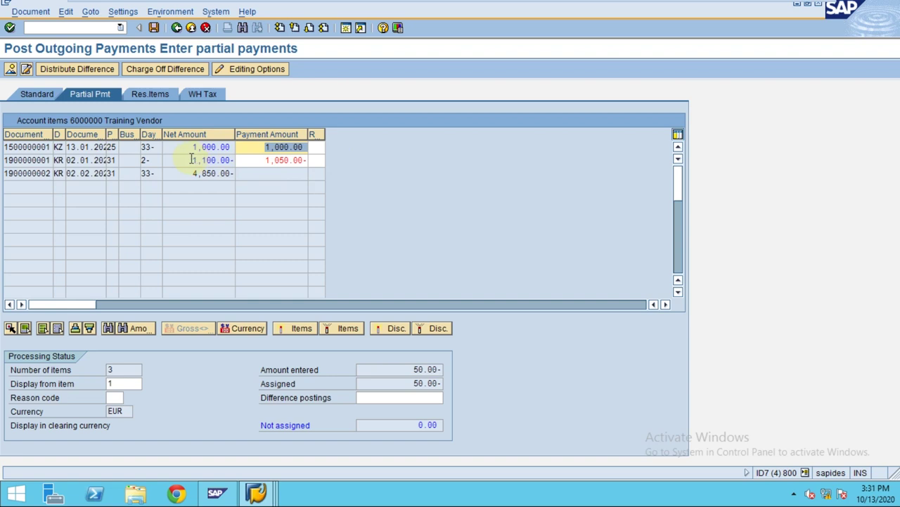
{"action": "left_click_drag", "start_coordinate": [192, 159], "coordinate": [237, 161]}
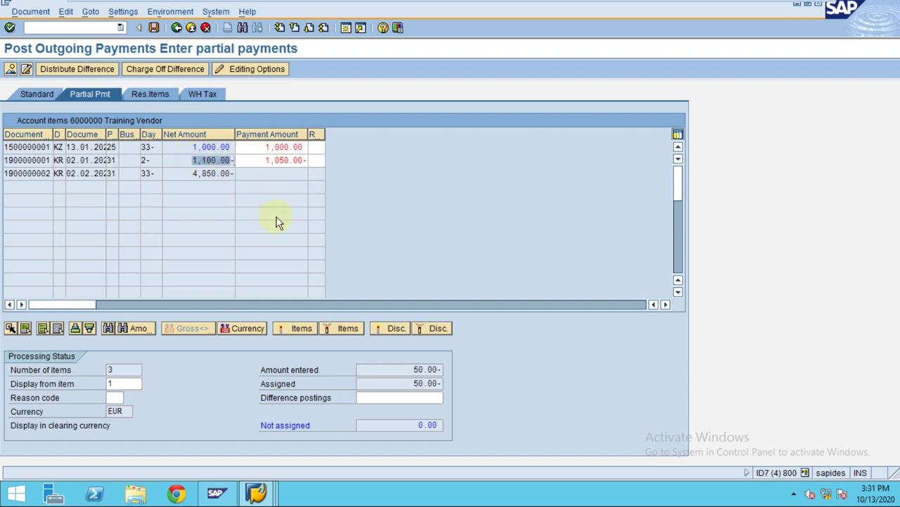
Try a payment amount of 1,100.00 for the KR invoice dated 02.01.2020, and change it back to 1,050.00
{"action": "left_click", "coordinate": [278, 160]}
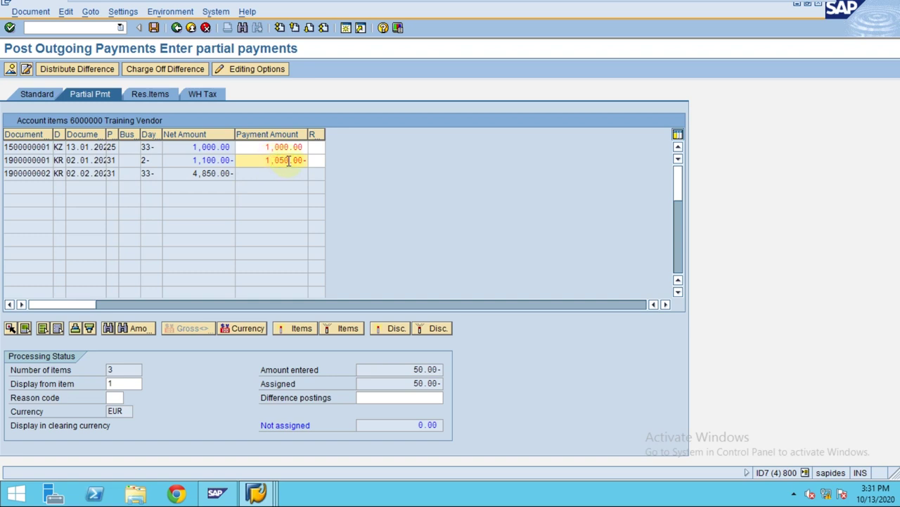
{"action": "key", "text": "Delete"}
{"action": "key", "text": "Delete"}
{"action": "type", "text": "10"}
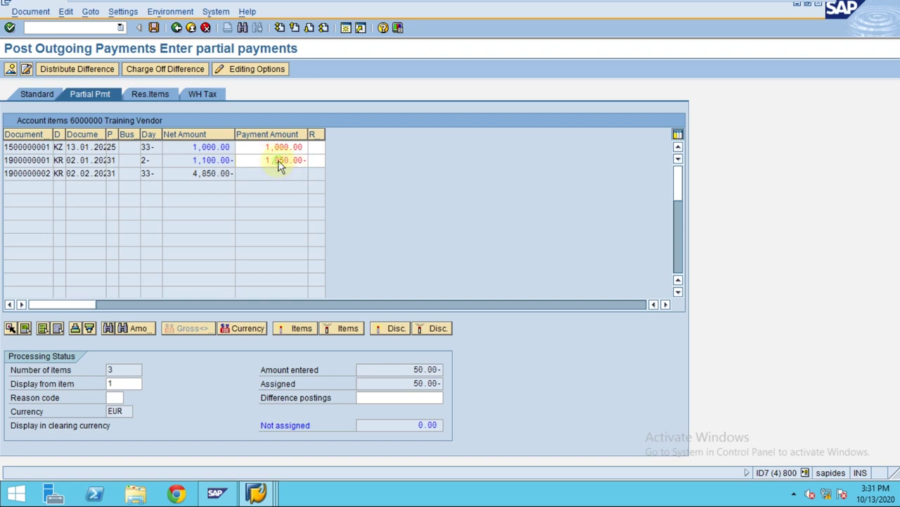
{"action": "key", "text": "Return"}
{"action": "key", "text": "Delete"}
{"action": "key", "text": "Delete"}
{"action": "type", "text": "05"}
{"action": "key", "text": "Return"}
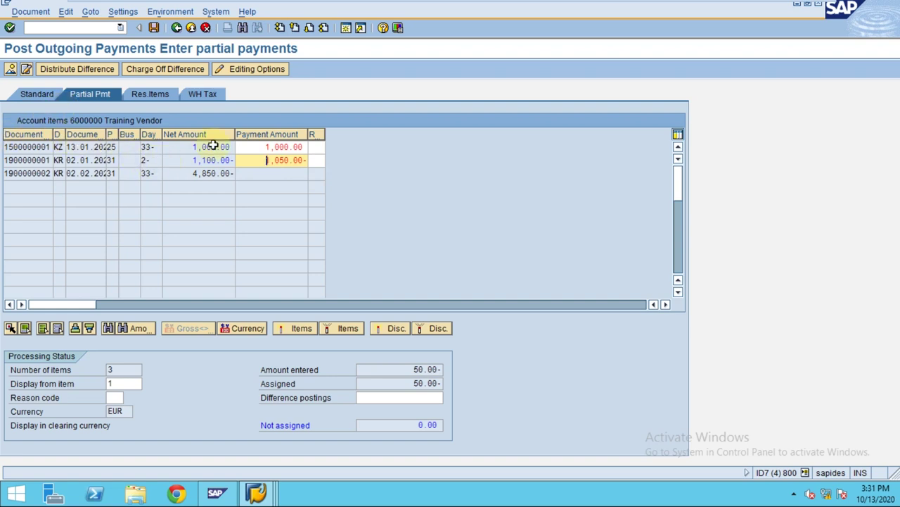
Compare the payment amounts of both assigned items, and enter 1100 and again 1050 for the KR invoice
{"action": "left_click_drag", "start_coordinate": [261, 147], "coordinate": [326, 139]}
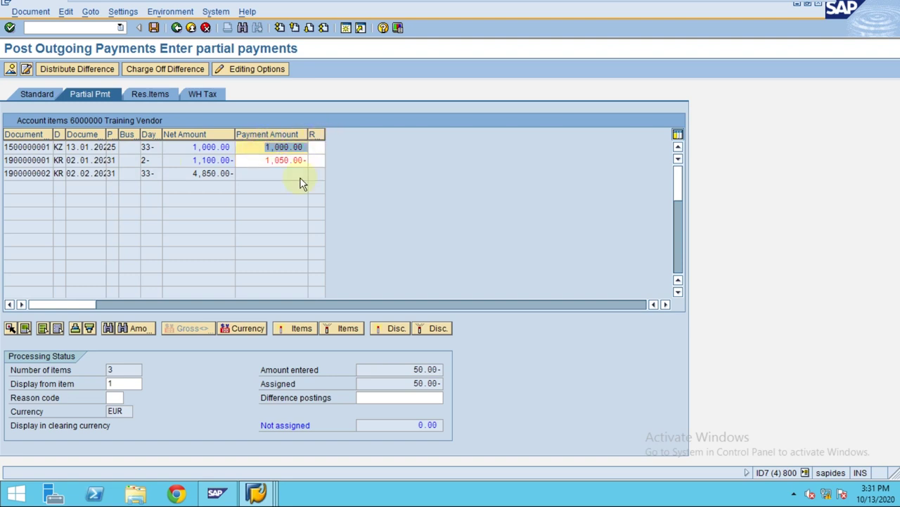
{"action": "left_click", "coordinate": [265, 160]}
{"action": "left_click_drag", "start_coordinate": [266, 160], "coordinate": [311, 160]}
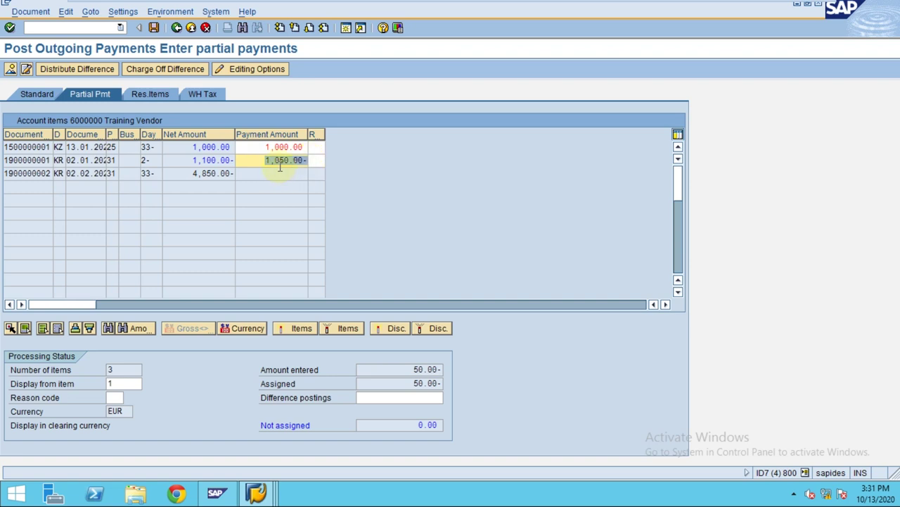
{"action": "type", "text": "1100"}
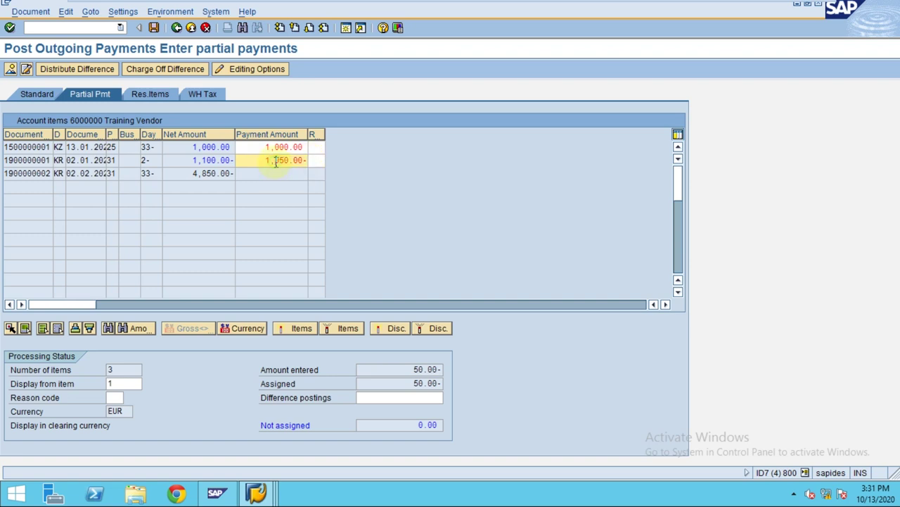
{"action": "key", "text": "Return"}
{"action": "type", "text": "1050"}
{"action": "key", "text": "Return"}
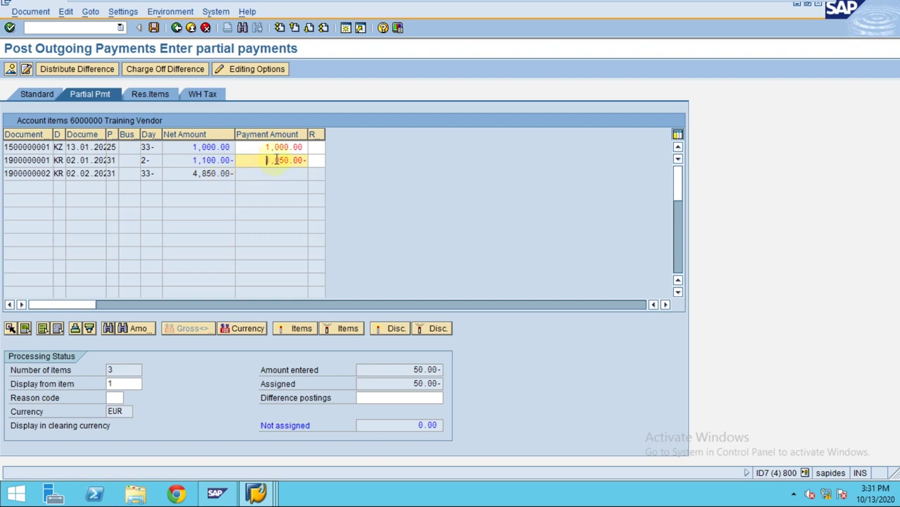
Reset the KR invoice's payment amount to 1,100.00 and check the amount entered, assigned and not assigned totals
{"action": "left_click_drag", "start_coordinate": [411, 371], "coordinate": [459, 401]}
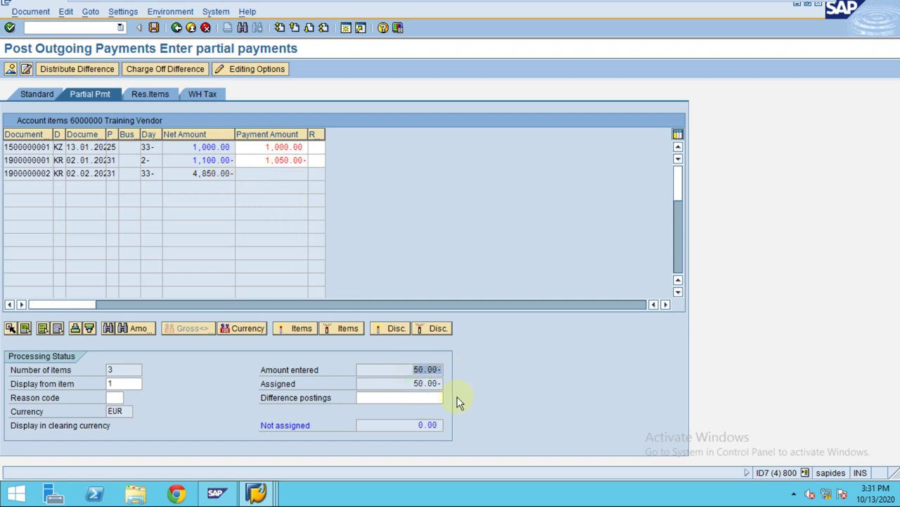
{"action": "double_click", "coordinate": [272, 159]}
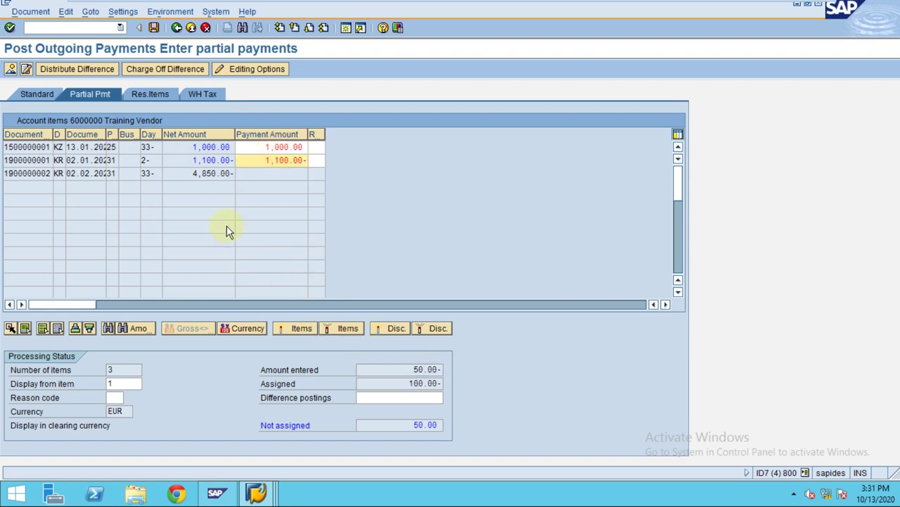
{"action": "left_click", "coordinate": [211, 160]}
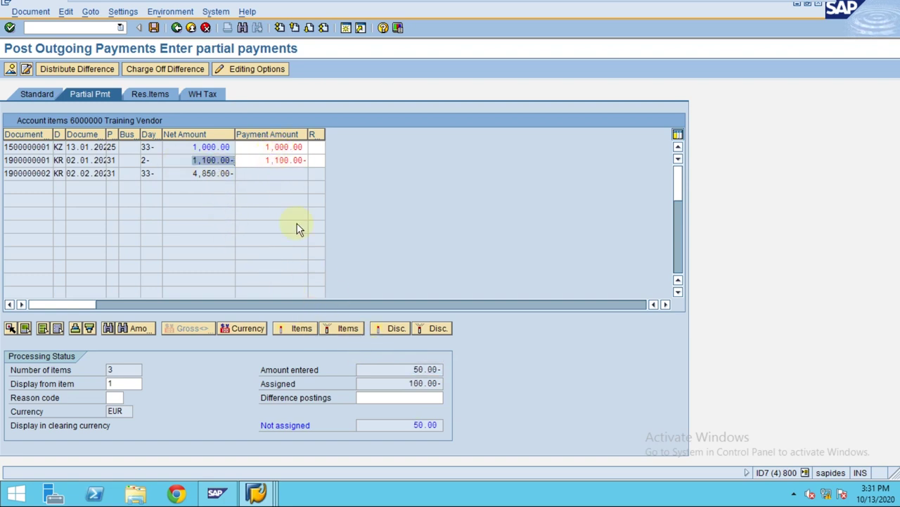
{"action": "left_click_drag", "start_coordinate": [408, 384], "coordinate": [443, 383]}
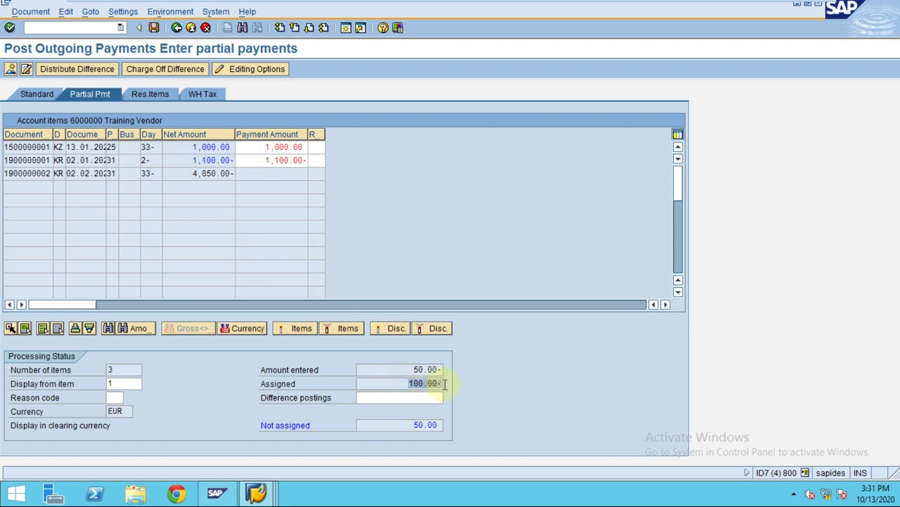
{"action": "left_click_drag", "start_coordinate": [406, 427], "coordinate": [465, 425]}
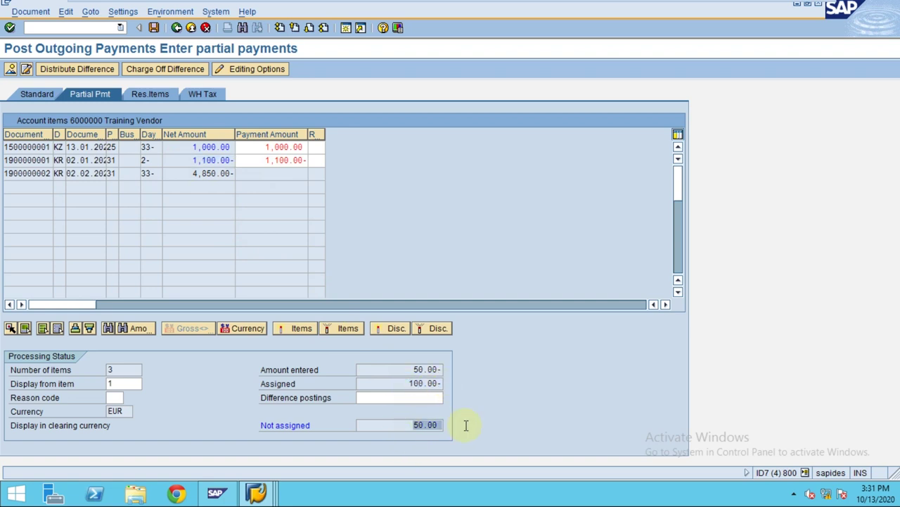
Set the payment amount of the KR invoice dated 02.01.2020 to 1,050.00 and simulate the payment document
{"action": "left_click", "coordinate": [409, 424]}
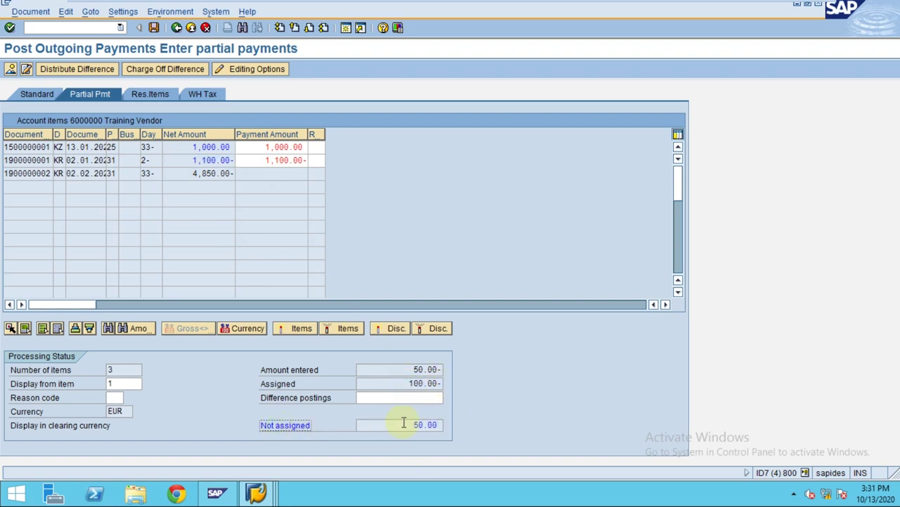
{"action": "left_click_drag", "start_coordinate": [414, 425], "coordinate": [459, 425]}
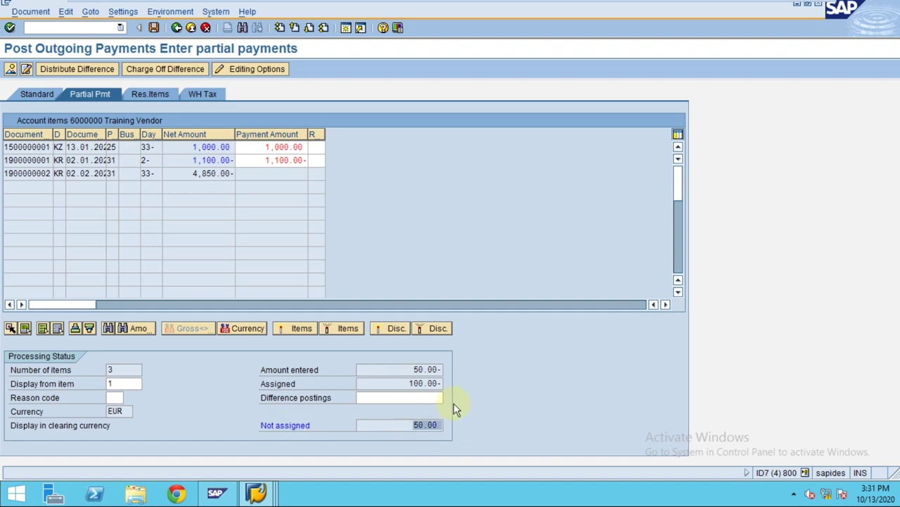
{"action": "double_click", "coordinate": [281, 159]}
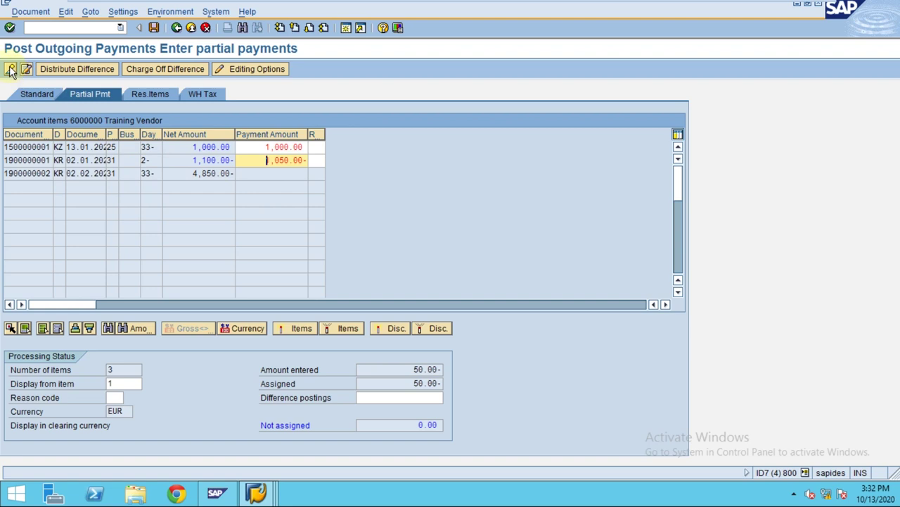
{"action": "left_click", "coordinate": [42, 13]}
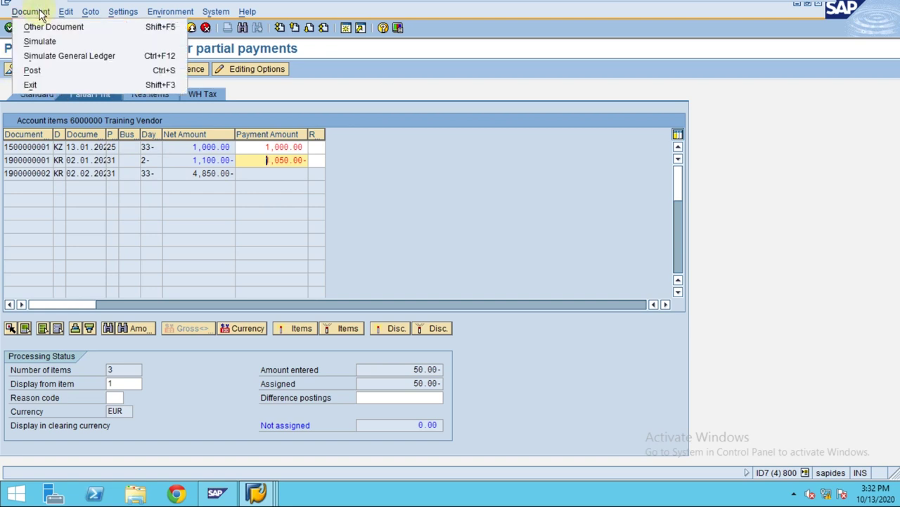
{"action": "left_click", "coordinate": [53, 40]}
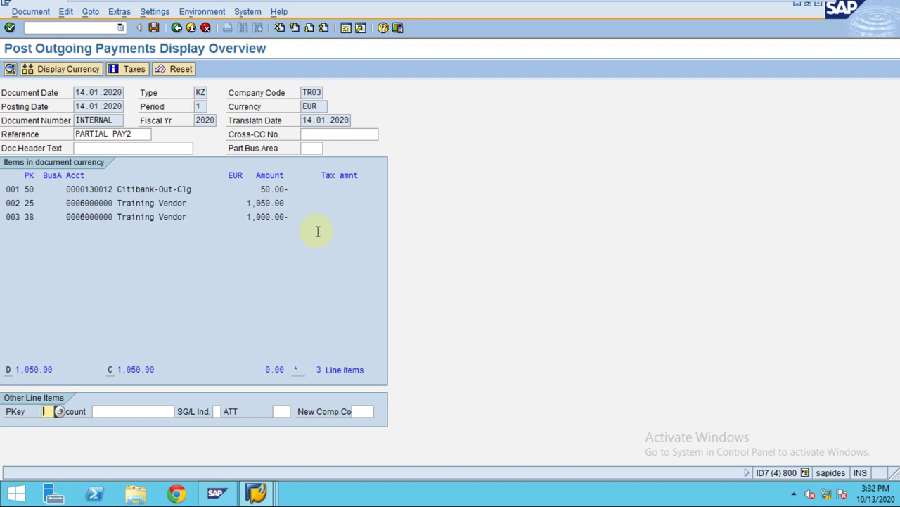
Examine the simulated posting, comparing the Citibank clearing line with both training vendor lines, their posting keys and amounts
{"action": "left_click", "coordinate": [75, 217]}
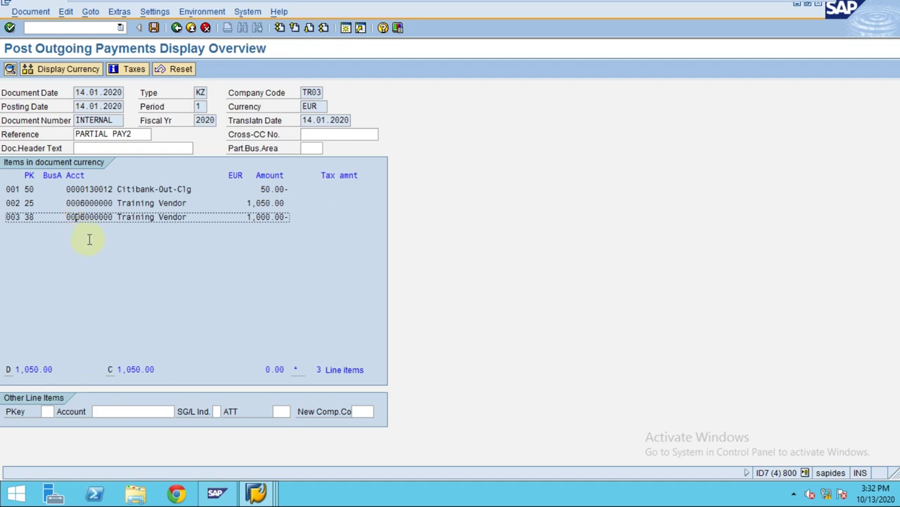
{"action": "left_click", "coordinate": [140, 217]}
{"action": "left_click_drag", "start_coordinate": [17, 218], "coordinate": [295, 222]}
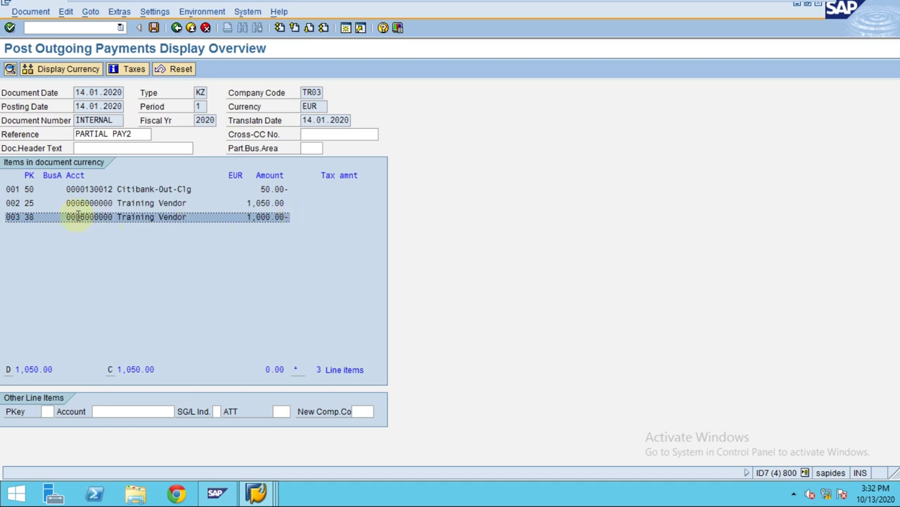
{"action": "left_click_drag", "start_coordinate": [9, 203], "coordinate": [300, 204]}
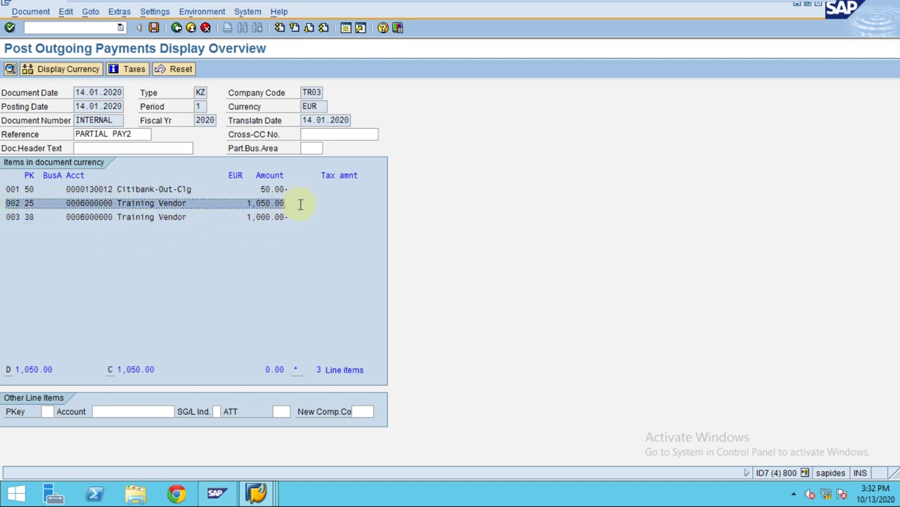
{"action": "left_click", "coordinate": [261, 217]}
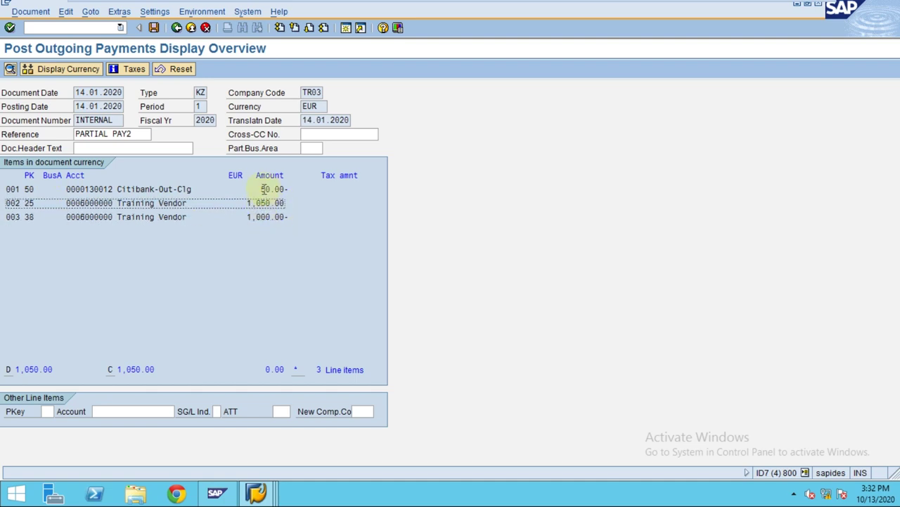
{"action": "left_click_drag", "start_coordinate": [262, 188], "coordinate": [289, 190]}
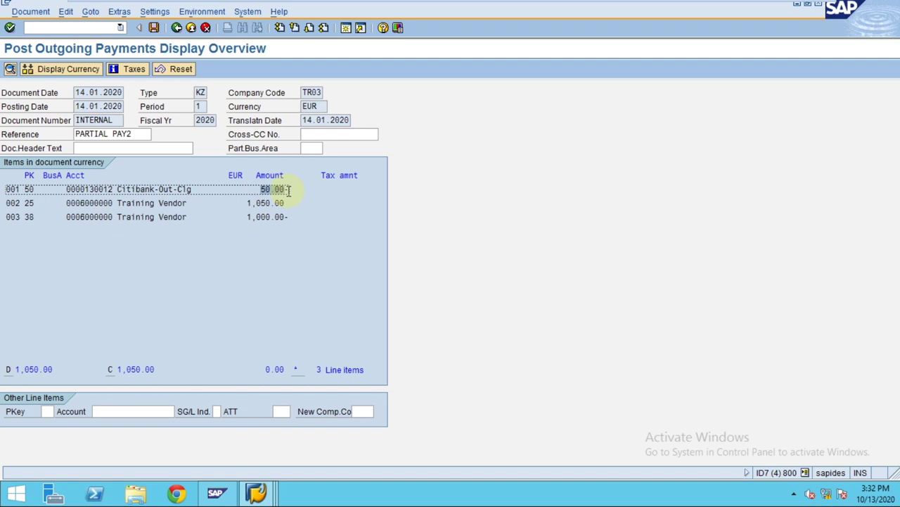
{"action": "left_click_drag", "start_coordinate": [118, 216], "coordinate": [290, 217]}
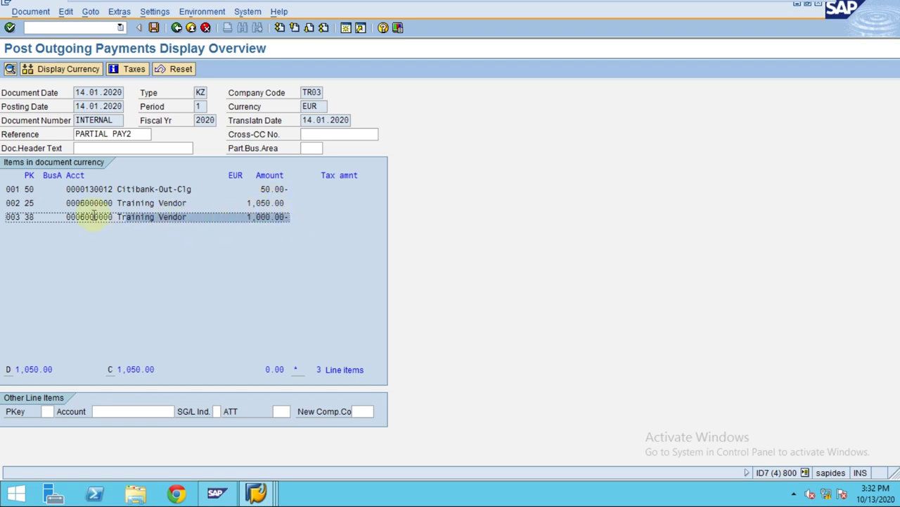
{"action": "left_click_drag", "start_coordinate": [22, 189], "coordinate": [294, 194]}
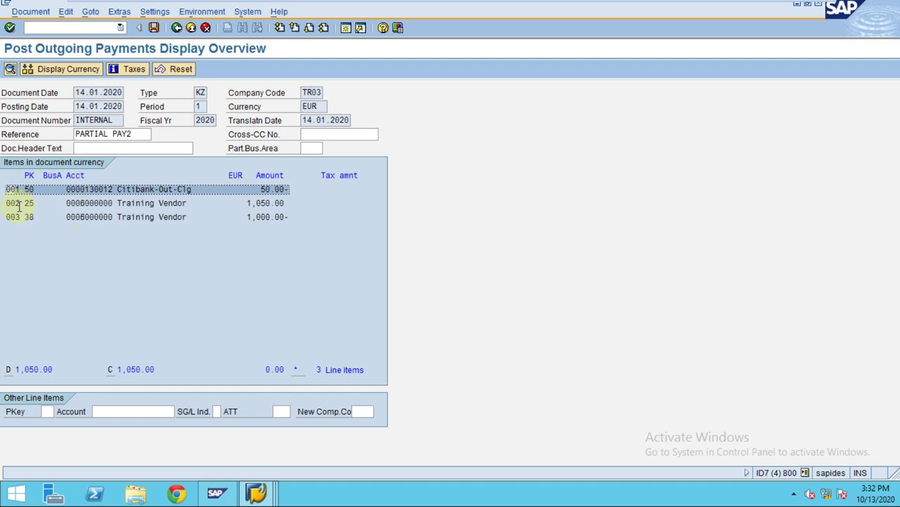
{"action": "left_click_drag", "start_coordinate": [19, 204], "coordinate": [286, 208]}
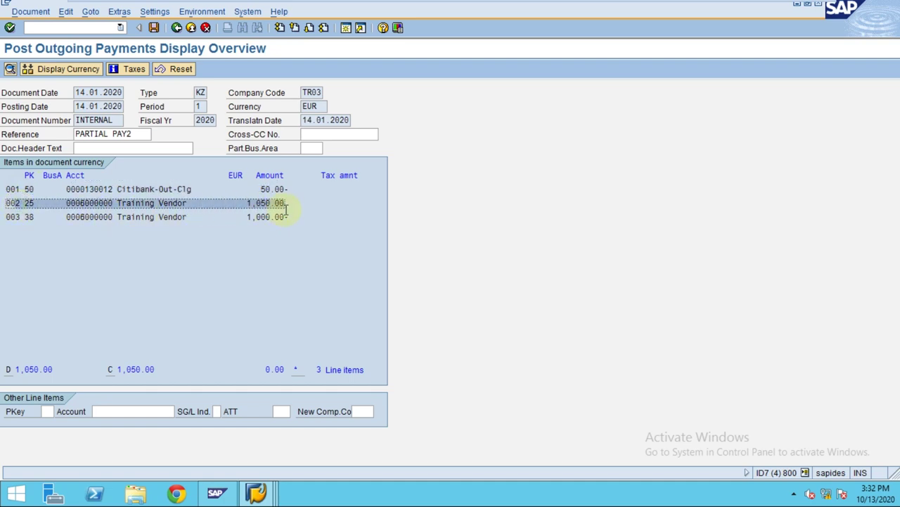
{"action": "left_click", "coordinate": [22, 217]}
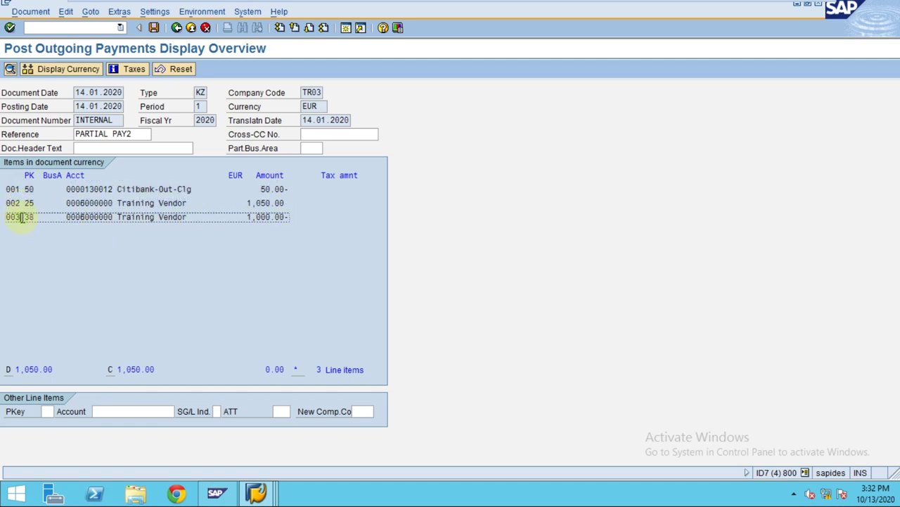
{"action": "left_click_drag", "start_coordinate": [22, 217], "coordinate": [289, 220]}
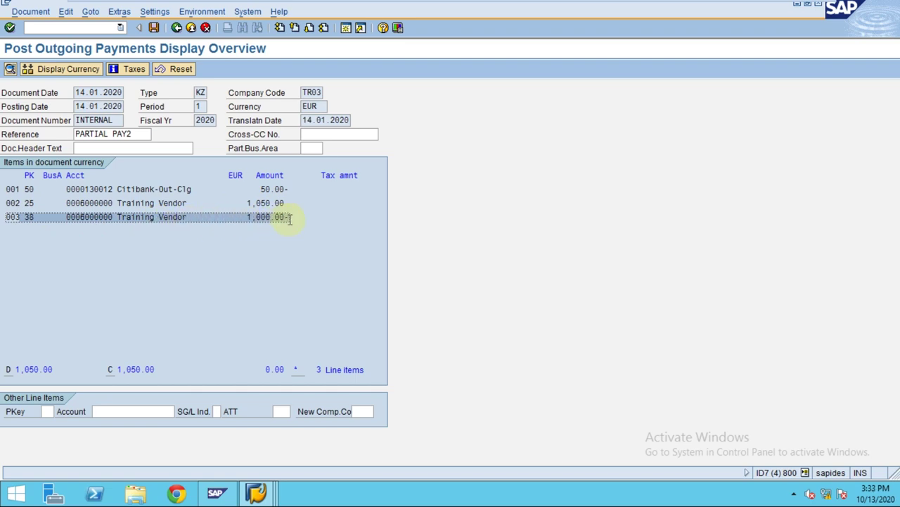
Post the simulated outgoing payment with reference PARTIAL PAY2
{"action": "left_click", "coordinate": [154, 27]}
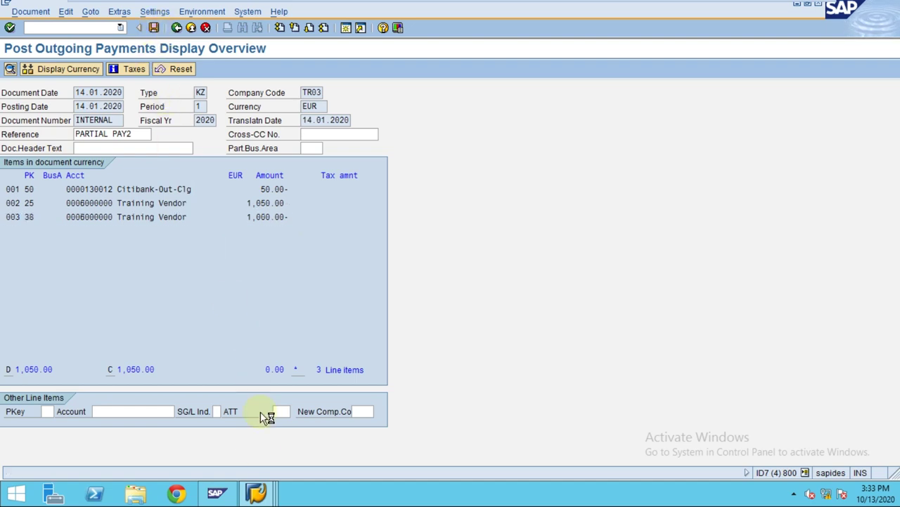
{"action": "left_click", "coordinate": [258, 493]}
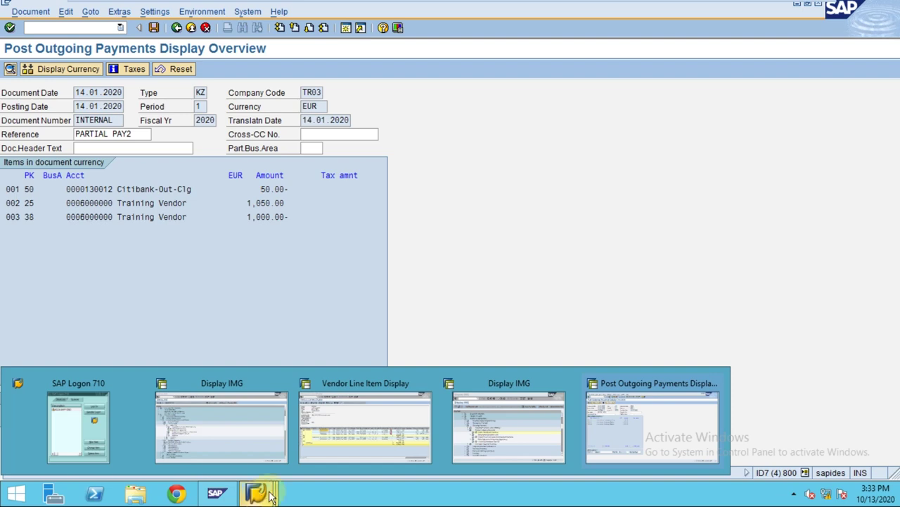
{"action": "left_click", "coordinate": [349, 438]}
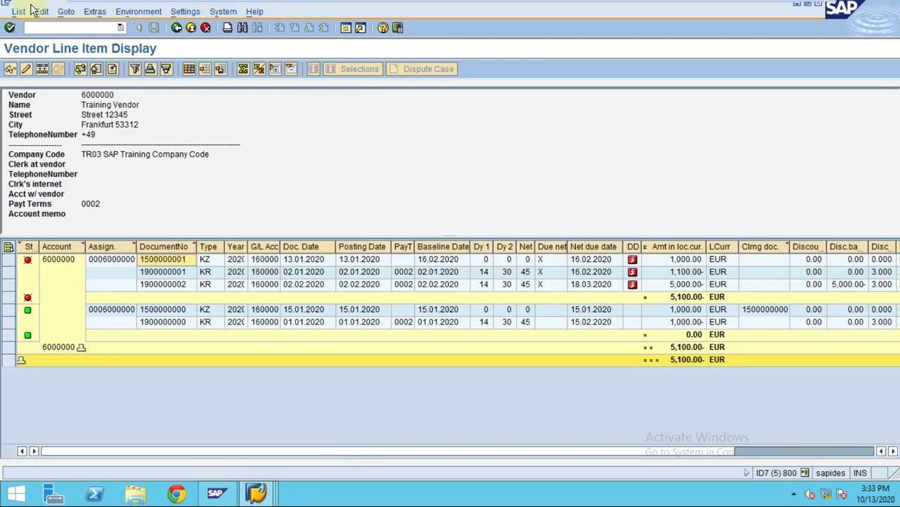
{"action": "left_click", "coordinate": [257, 494]}
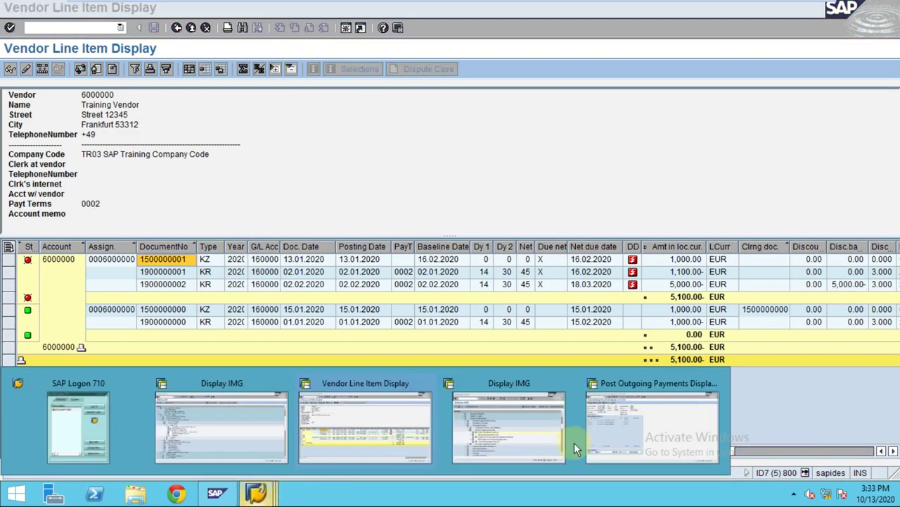
{"action": "left_click", "coordinate": [605, 435]}
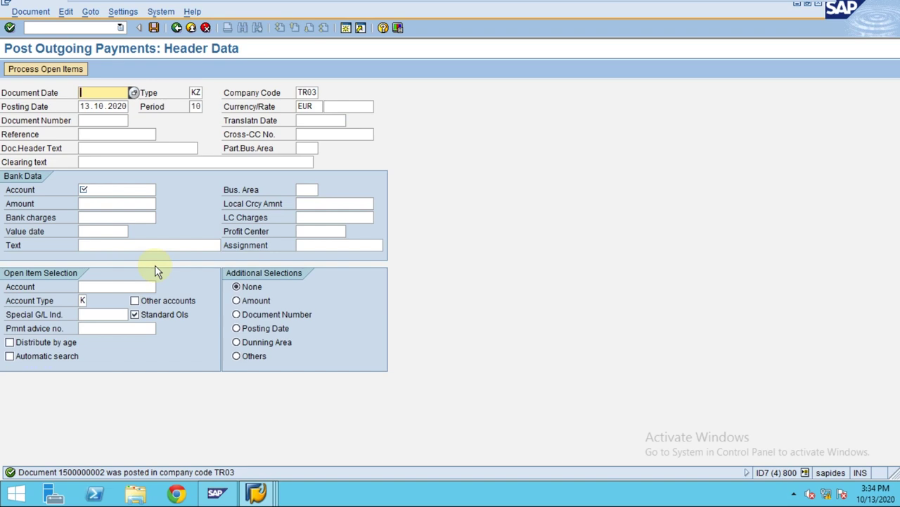
{"action": "left_click", "coordinate": [39, 12]}
{"action": "left_click", "coordinate": [46, 55]}
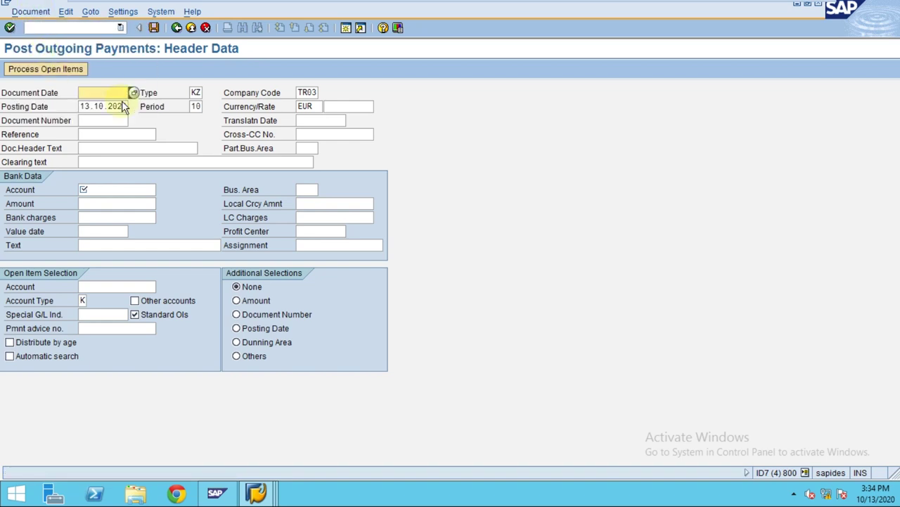
Switch to the Vendor Line Item Display session and refresh the training vendor's line items
{"action": "left_click", "coordinate": [255, 493]}
{"action": "left_click", "coordinate": [391, 417]}
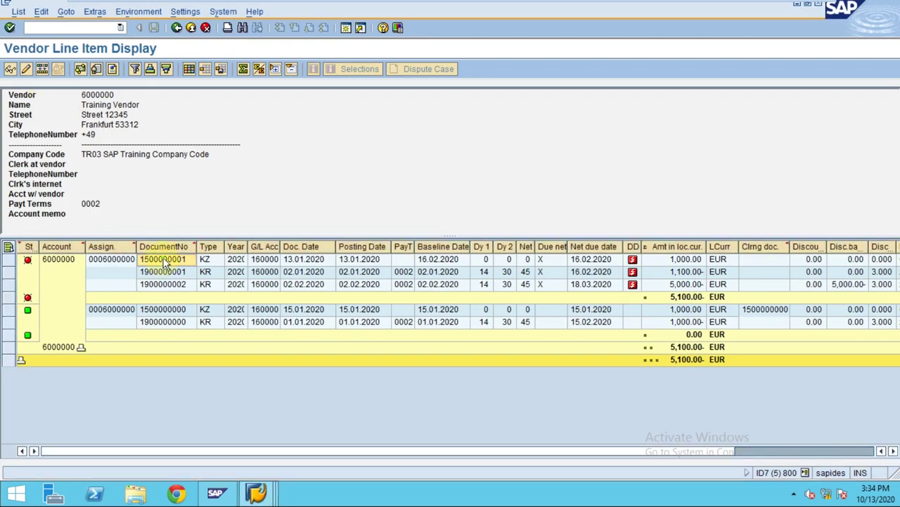
{"action": "left_click", "coordinate": [12, 259]}
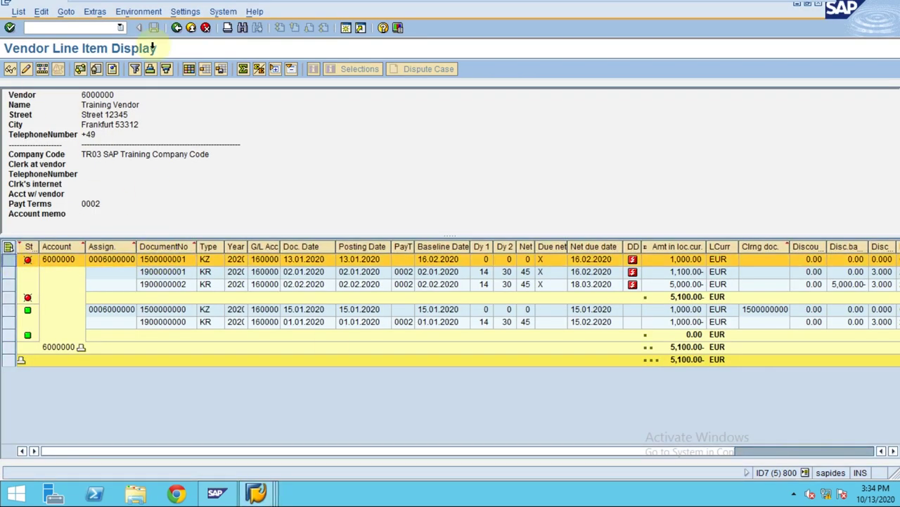
{"action": "left_click", "coordinate": [21, 12]}
{"action": "left_click", "coordinate": [36, 40]}
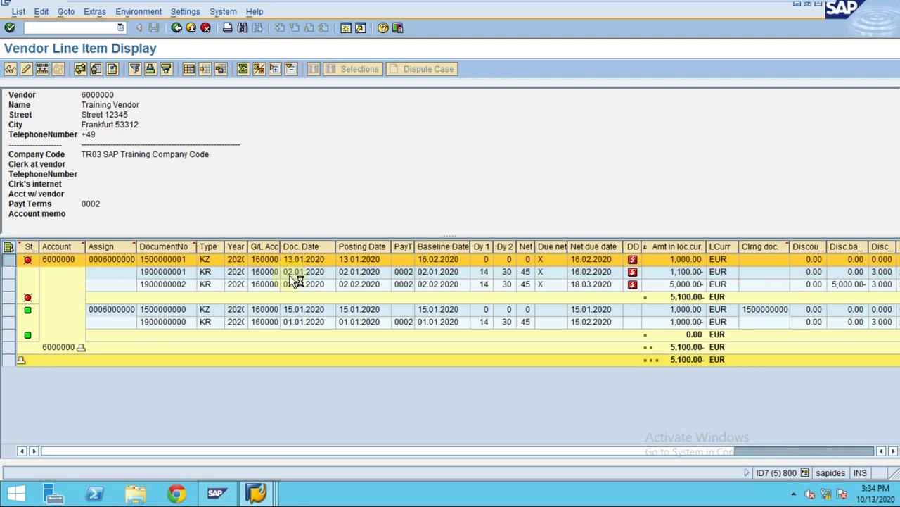
{"action": "double_click", "coordinate": [305, 318]}
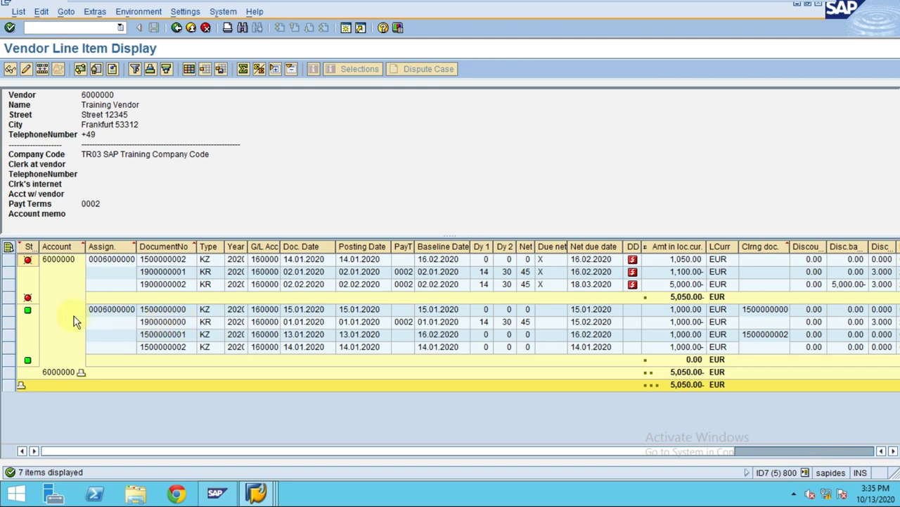
Examine the cleared items, comparing clearing documents, amounts and net due dates of the KZ entries dated 13.01.2020 and 14.01.2020
{"action": "left_click", "coordinate": [9, 311]}
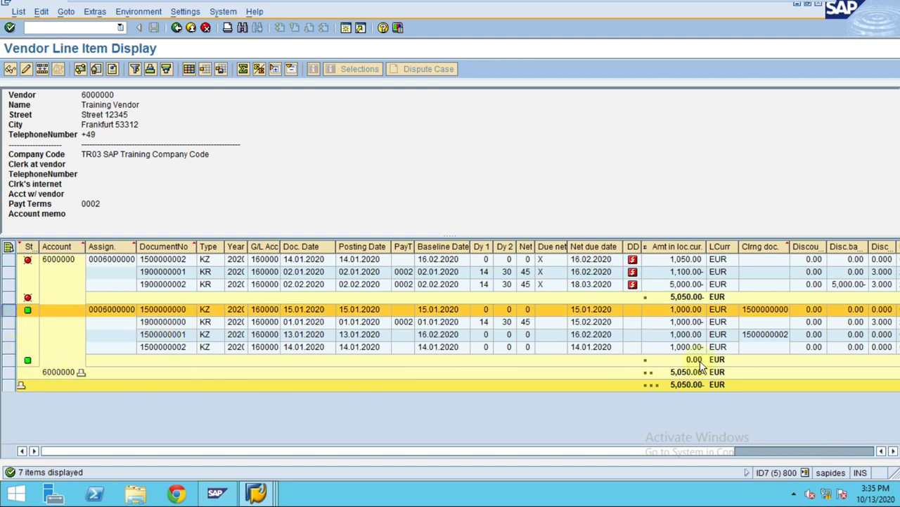
{"action": "left_click", "coordinate": [764, 334]}
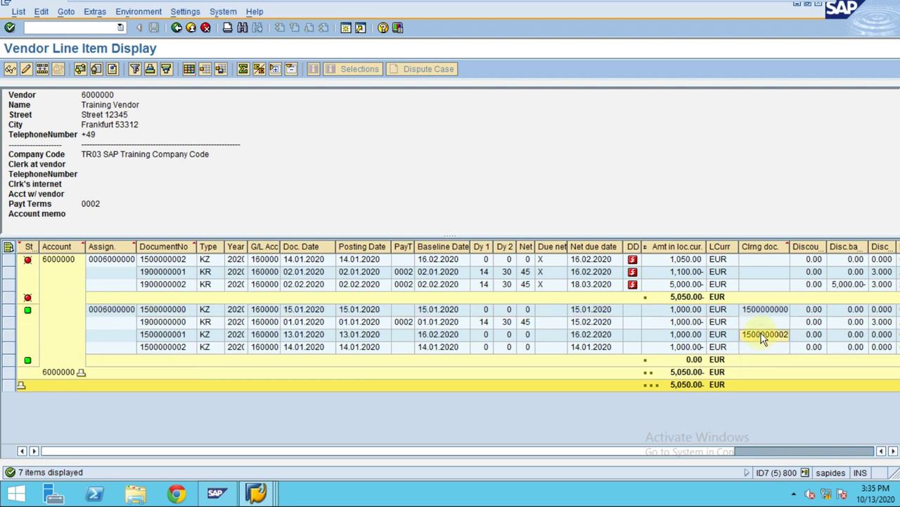
{"action": "left_click", "coordinate": [694, 335]}
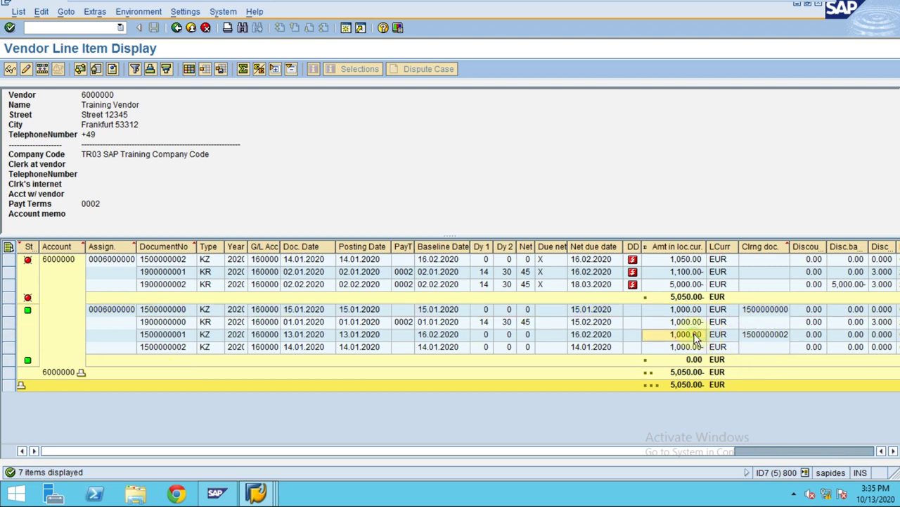
{"action": "left_click", "coordinate": [12, 335]}
{"action": "left_click", "coordinate": [8, 347], "text": "ctrl"}
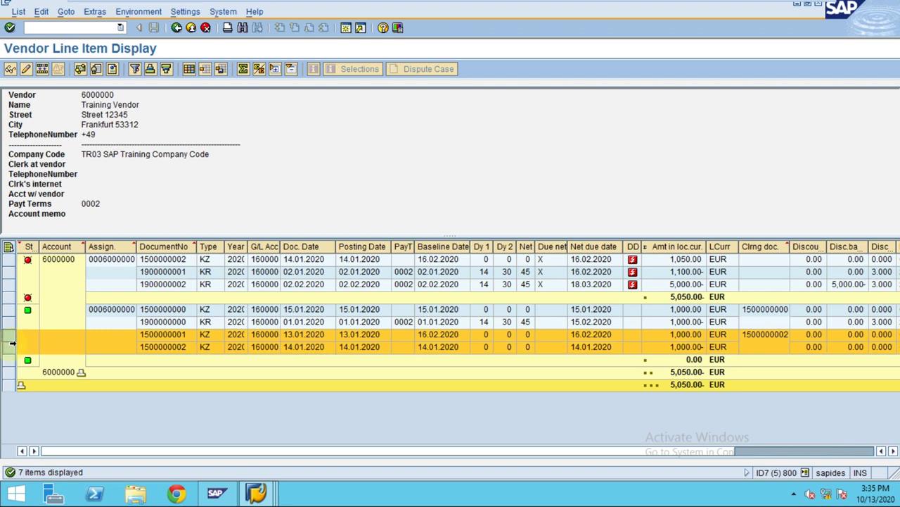
{"action": "left_click", "coordinate": [591, 346]}
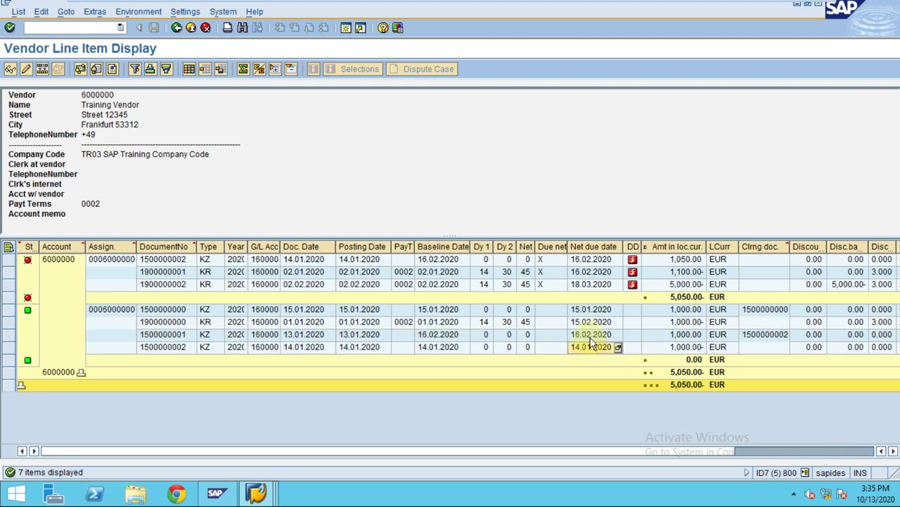
{"action": "left_click", "coordinate": [591, 336]}
{"action": "left_click", "coordinate": [598, 345]}
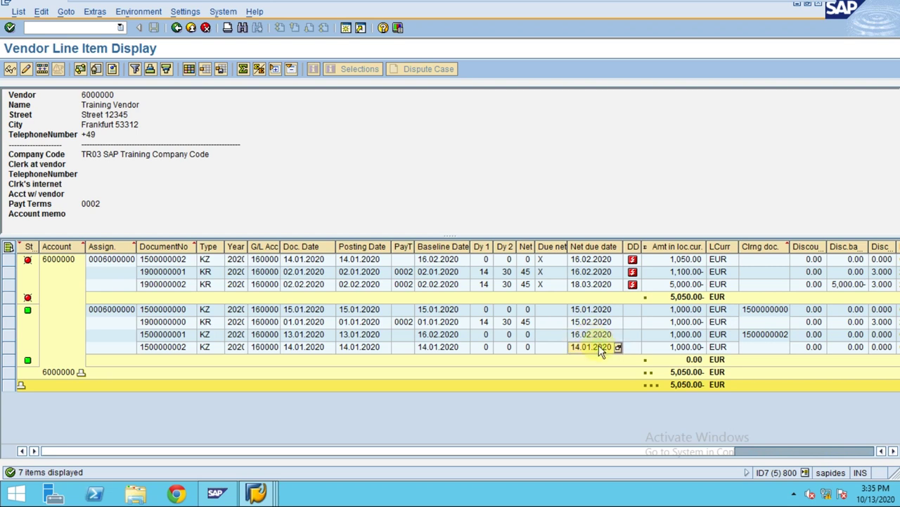
{"action": "left_click", "coordinate": [675, 347]}
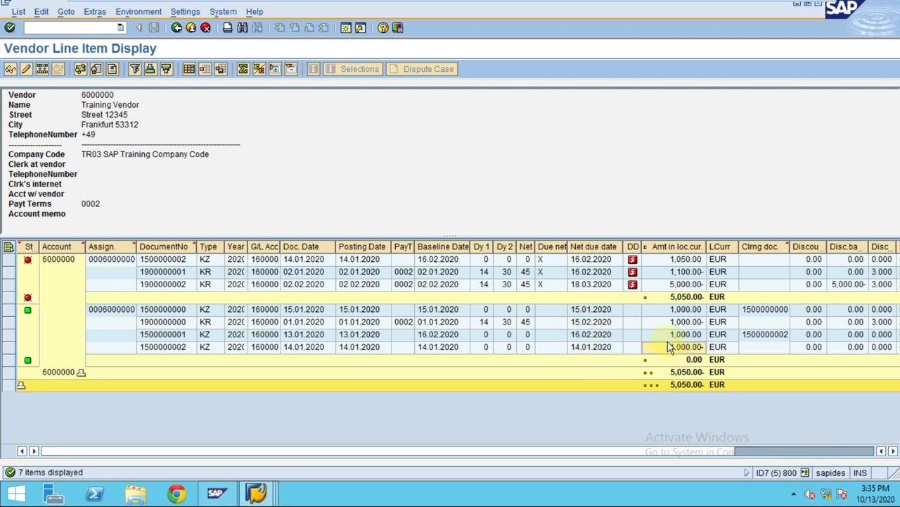
Check the amount and net due date of the open KZ payment dated 14.01.2020, and display its document line item
{"action": "left_click", "coordinate": [681, 259]}
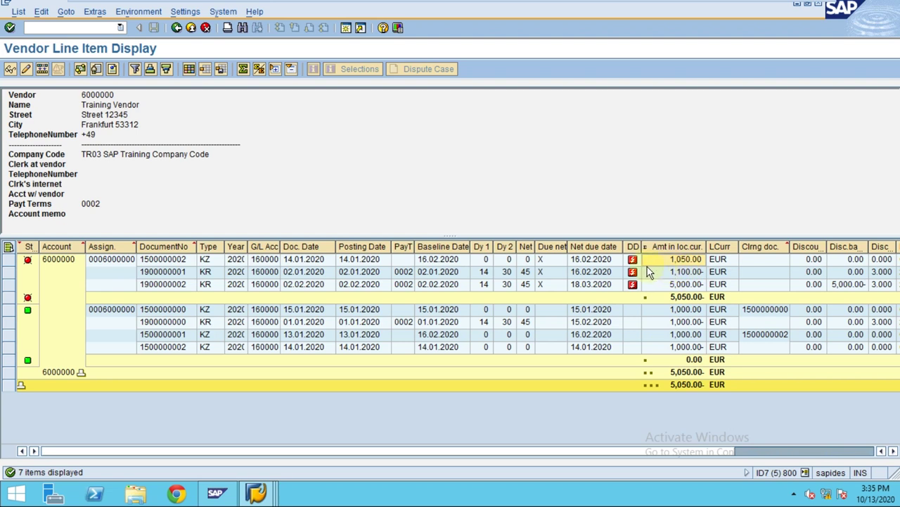
{"action": "left_click", "coordinate": [596, 259]}
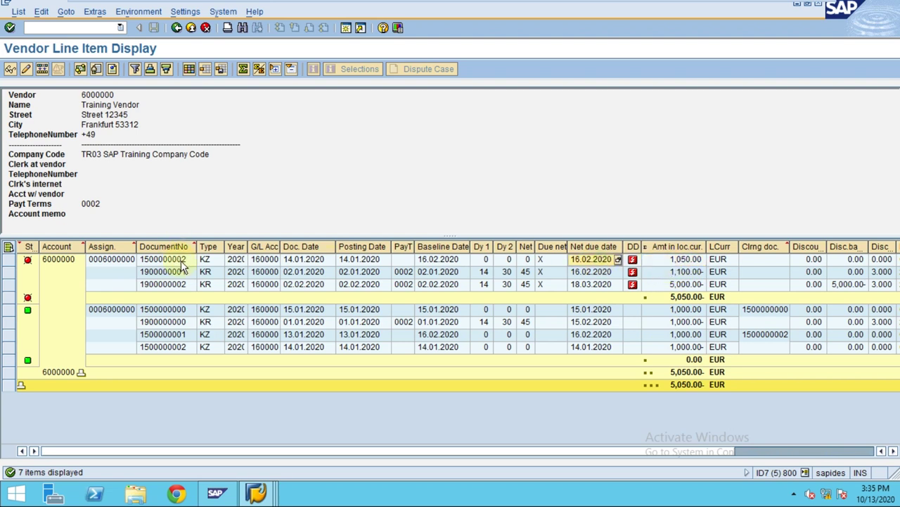
{"action": "left_click", "coordinate": [182, 261]}
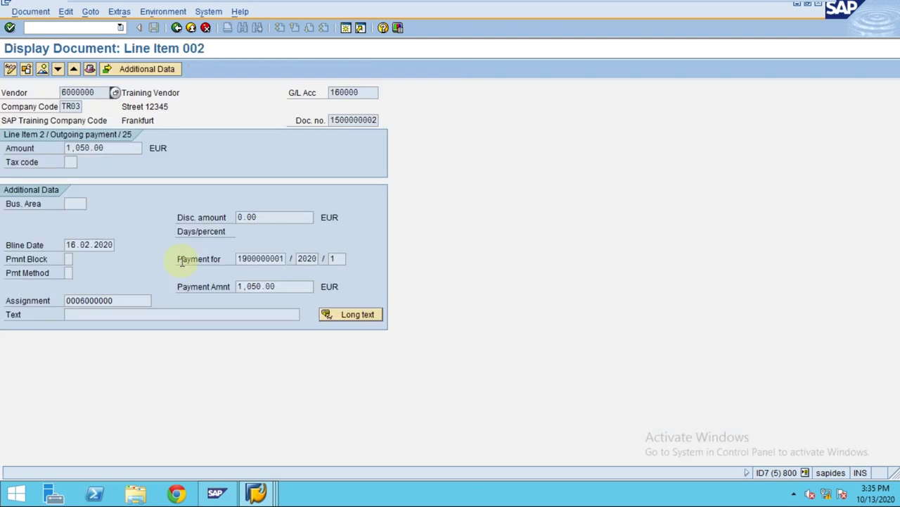
Check the line item's invoice reference and amount, return to the vendor line item list, and check the open KZ payment's amount
{"action": "left_click_drag", "start_coordinate": [243, 258], "coordinate": [296, 257]}
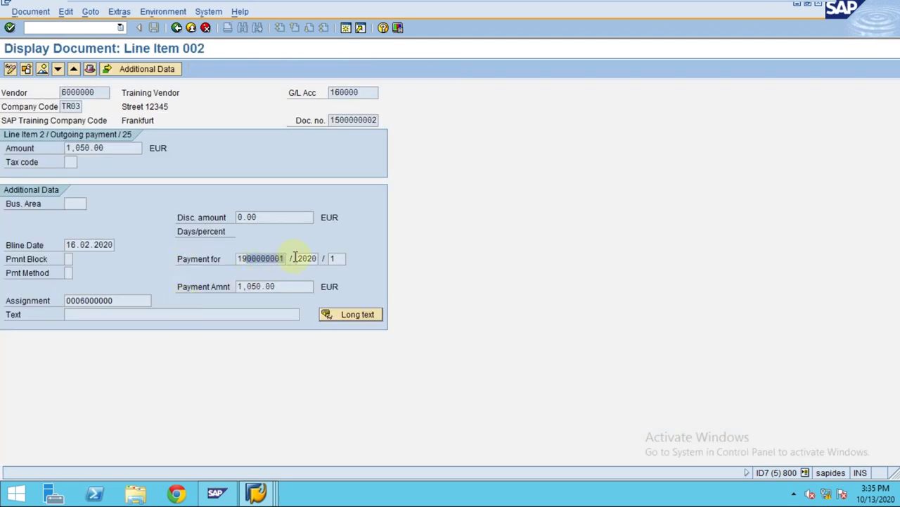
{"action": "left_click_drag", "start_coordinate": [113, 148], "coordinate": [65, 148]}
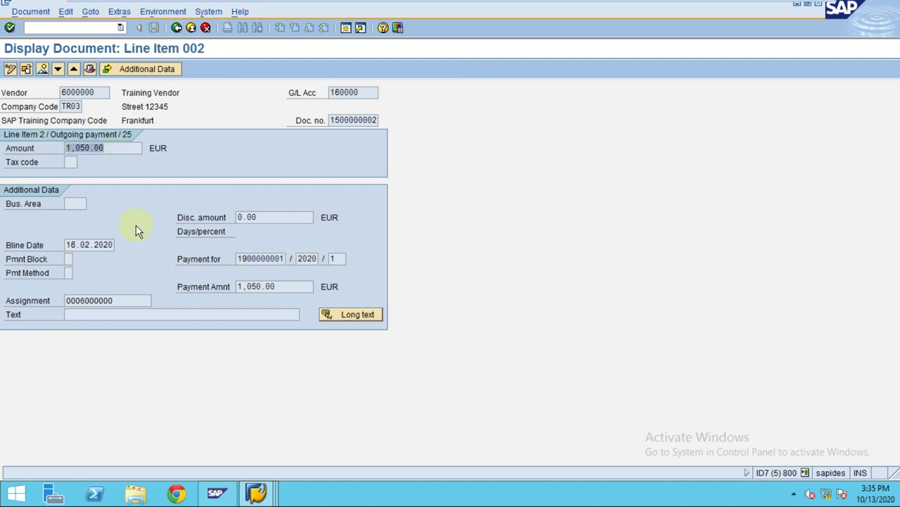
{"action": "left_click", "coordinate": [177, 29]}
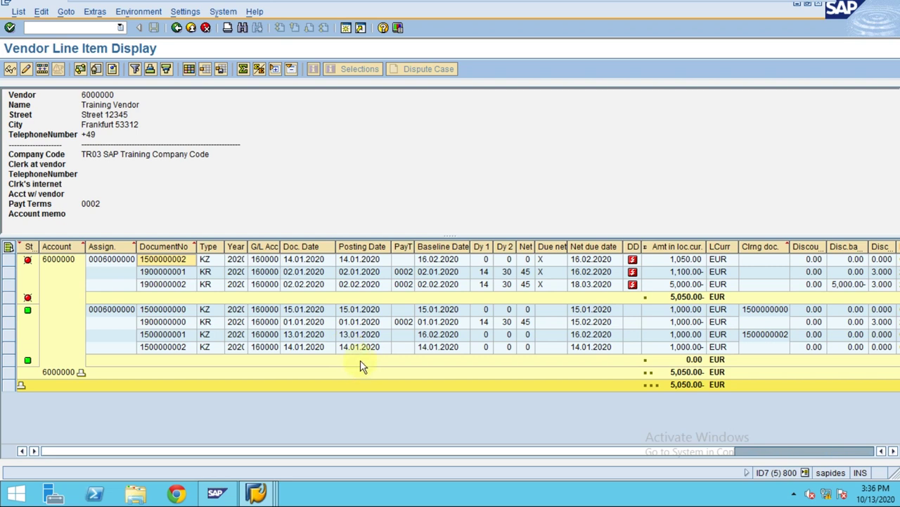
{"action": "left_click", "coordinate": [681, 261]}
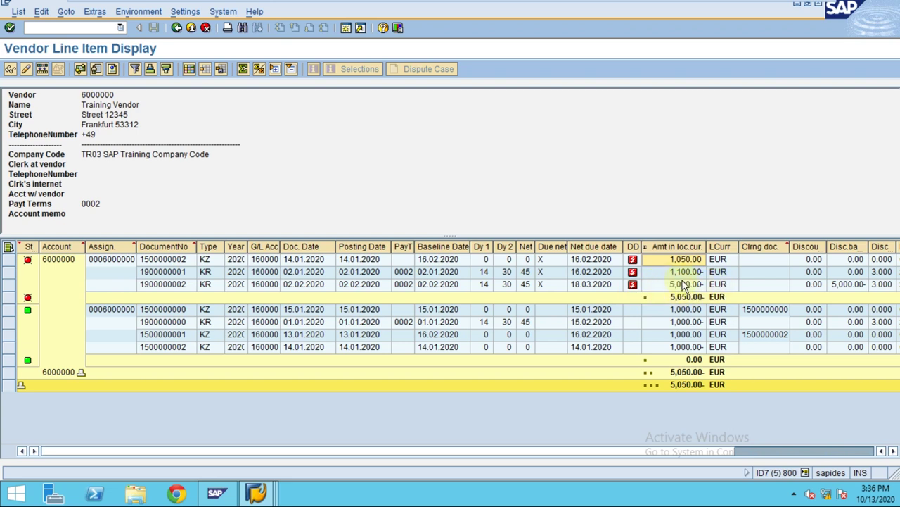
Switch to the payment document session and return to a blank Post Outgoing Payments header
{"action": "left_click", "coordinate": [256, 494]}
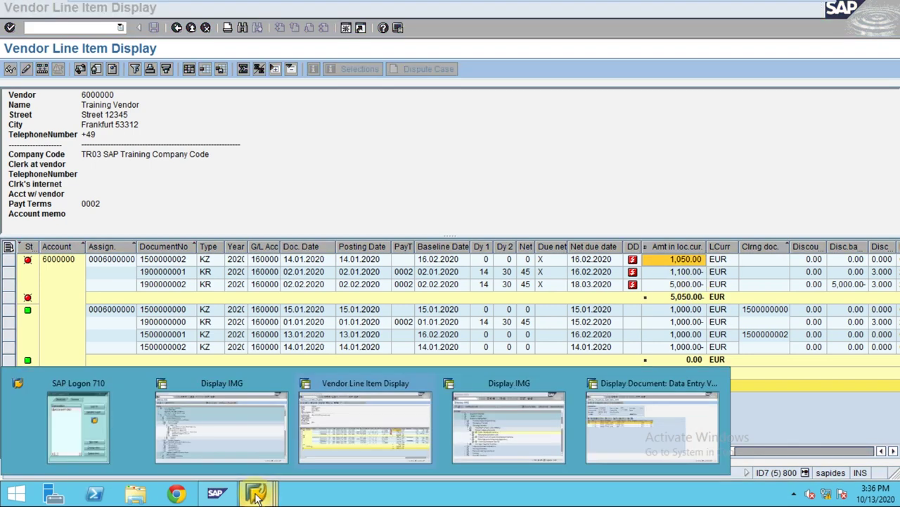
{"action": "left_click", "coordinate": [634, 431]}
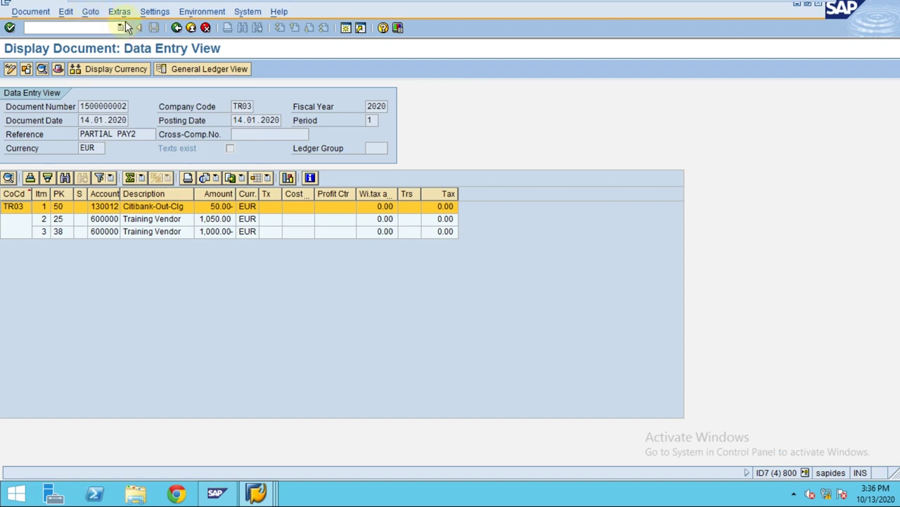
{"action": "left_click", "coordinate": [178, 28]}
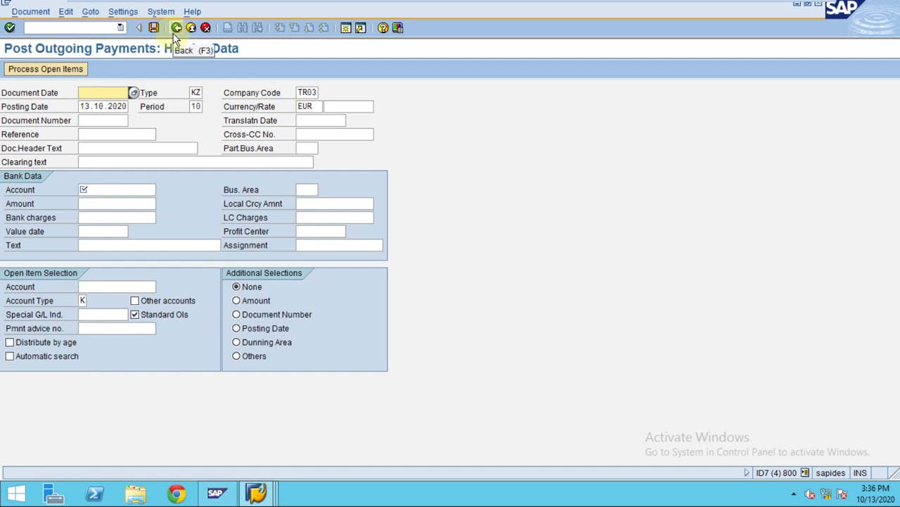
Set the outgoing payment's document date and posting date to 15.01.2020
{"action": "type", "text": "15012020"}
{"action": "key", "text": "Tab"}
{"action": "key", "text": "Tab"}
{"action": "key", "text": "Tab"}
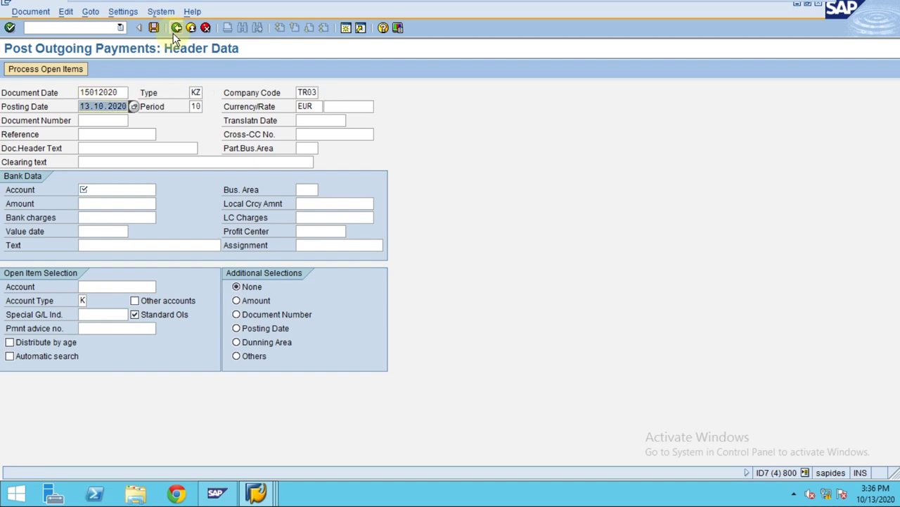
{"action": "type", "text": "150"}
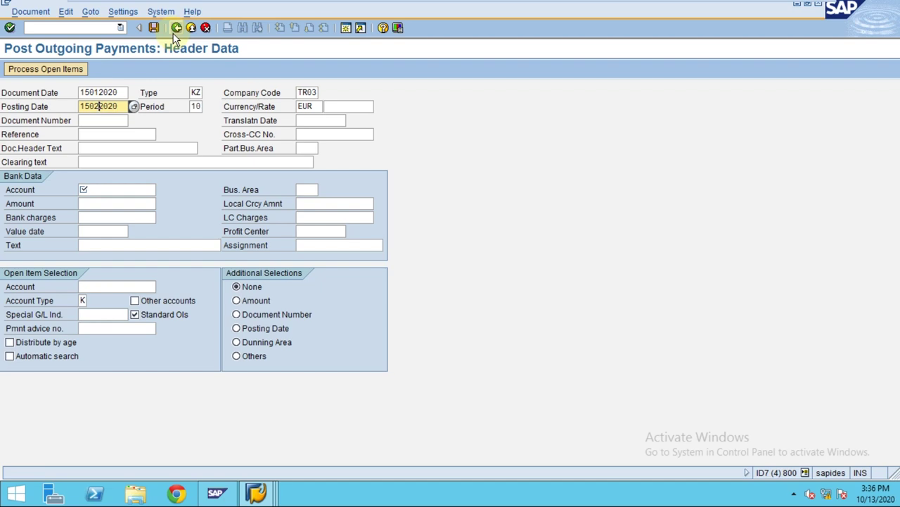
{"action": "type", "text": "22020"}
{"action": "key", "text": "BackSpace"}
{"action": "key", "text": "BackSpace"}
{"action": "key", "text": "BackSpace"}
{"action": "key", "text": "BackSpace"}
{"action": "key", "text": "BackSpace"}
{"action": "type", "text": "12020"}
Enter Full Settlement as the payment's reference and copy the same text into the document header text
{"action": "key", "text": "Tab"}
{"action": "key", "text": "Tab"}
{"action": "key", "text": "Tab"}
{"action": "key", "text": "Tab"}
{"action": "key", "text": "Tab"}
{"action": "key", "text": "shift+Tab"}
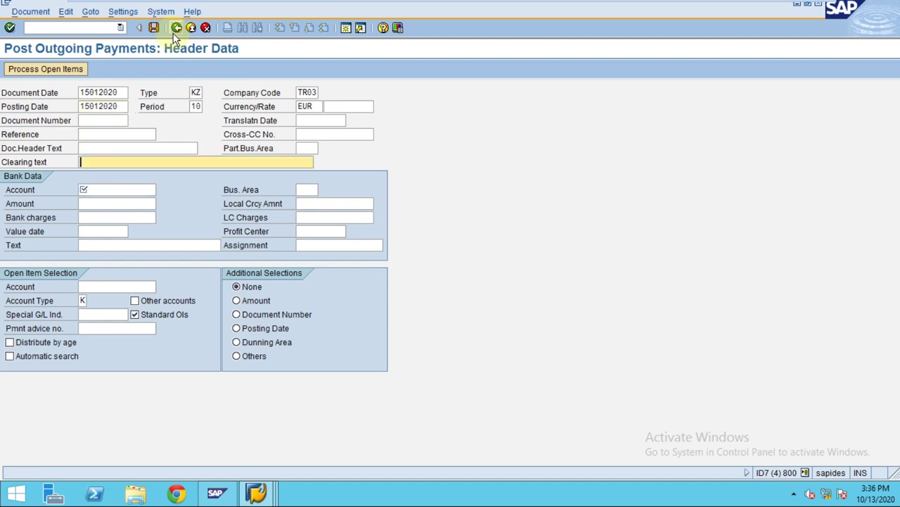
{"action": "key", "text": "shift+Tab"}
{"action": "key", "text": "shift+Tab"}
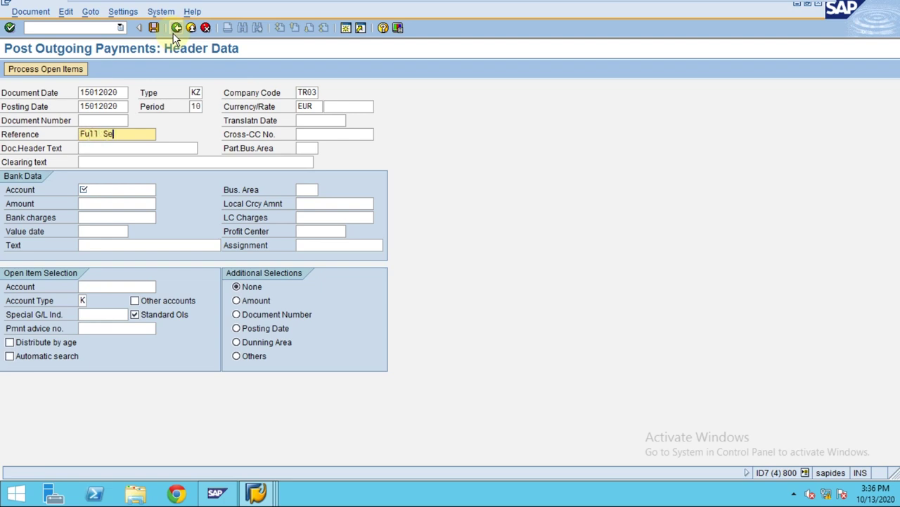
{"action": "type", "text": "Full Settlement"}
{"action": "key", "text": "ctrl+shift+Left"}
{"action": "key", "text": "ctrl+shift+Left"}
{"action": "key", "text": "ctrl+c"}
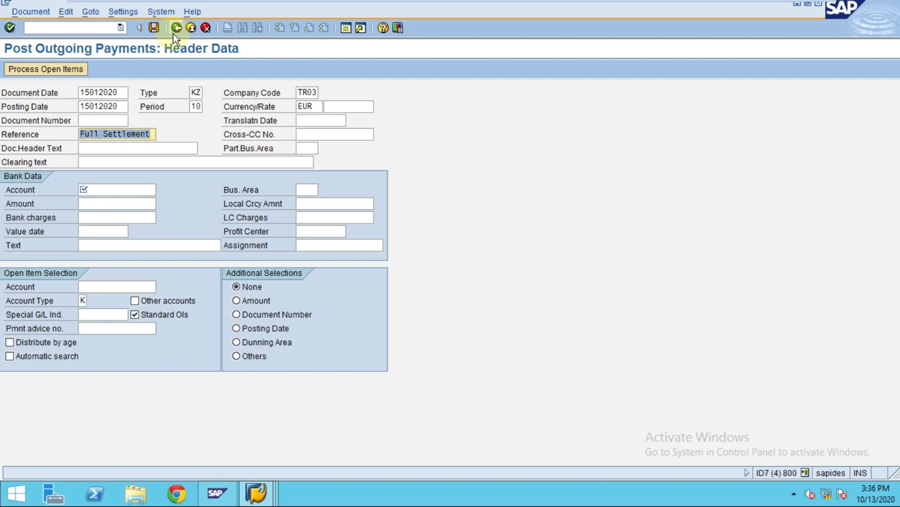
{"action": "key", "text": "Tab"}
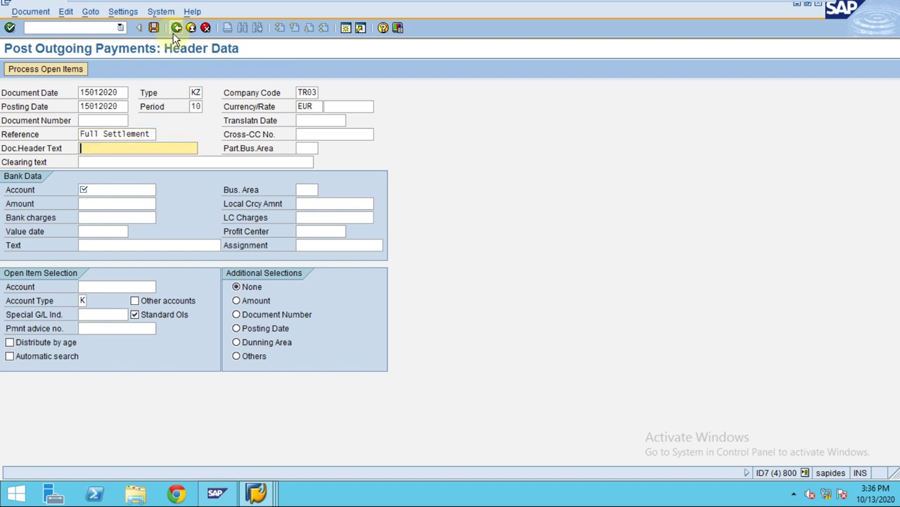
{"action": "key", "text": "ctrl+v"}
Fill in the bank data with the Citibank-Out-Clg account, an amount of 50 EUR and value date 15.01.2020
{"action": "key", "text": "Tab"}
{"action": "key", "text": "Tab"}
{"action": "type", "text": "130012"}
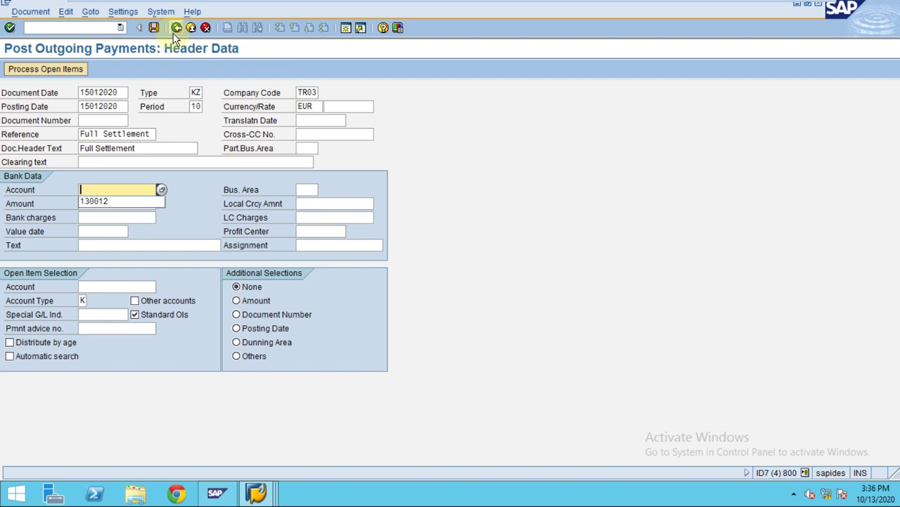
{"action": "key", "text": "Tab"}
{"action": "type", "text": "50"}
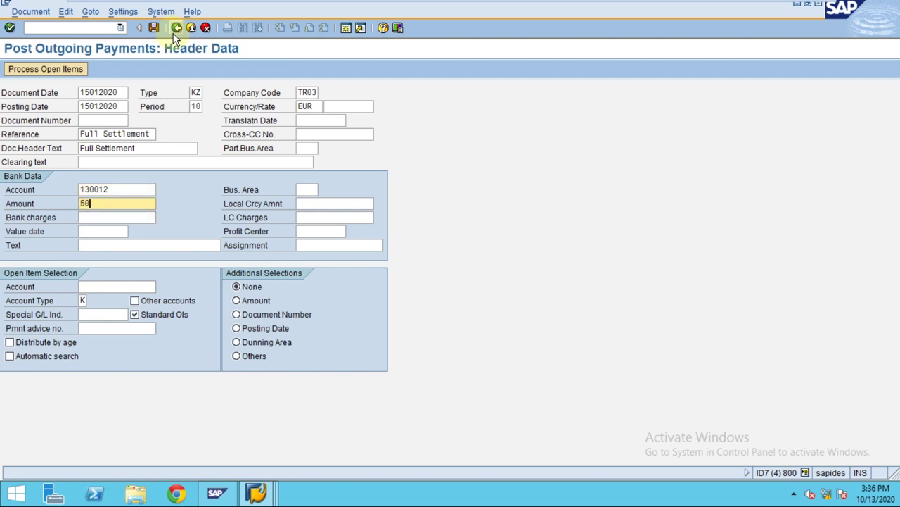
{"action": "key", "text": "Tab"}
{"action": "key", "text": "Tab"}
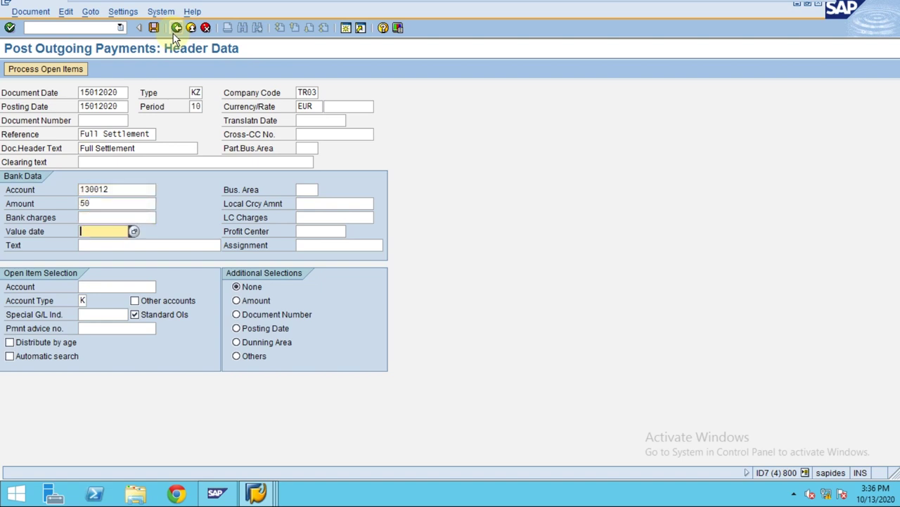
{"action": "type", "text": "15012020"}
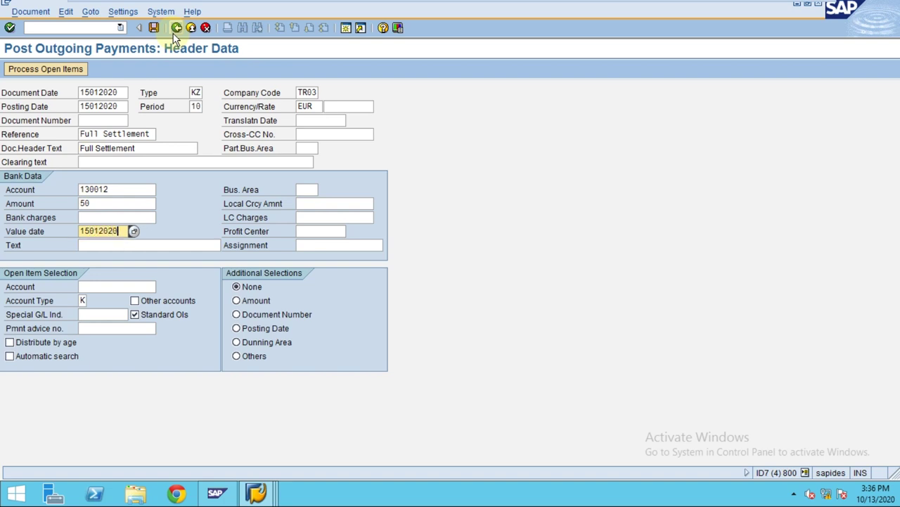
Select the training vendor's account for open item selection and process its open items
{"action": "key", "text": "Return"}
{"action": "type", "text": "6"}
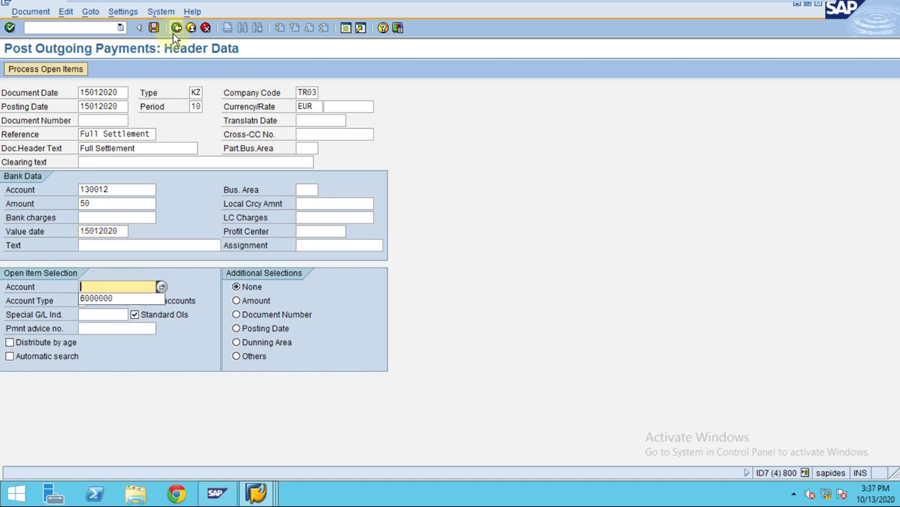
{"action": "key", "text": "Down"}
{"action": "key", "text": "Return"}
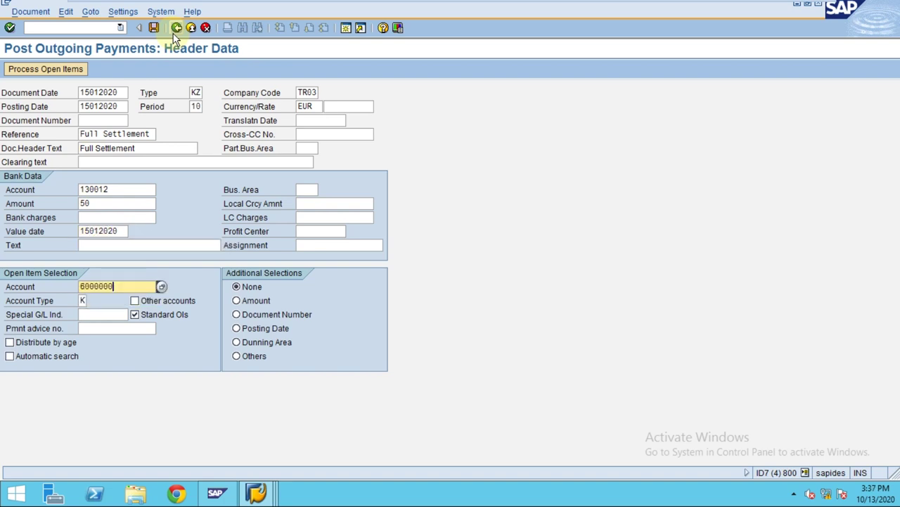
{"action": "left_click", "coordinate": [52, 69]}
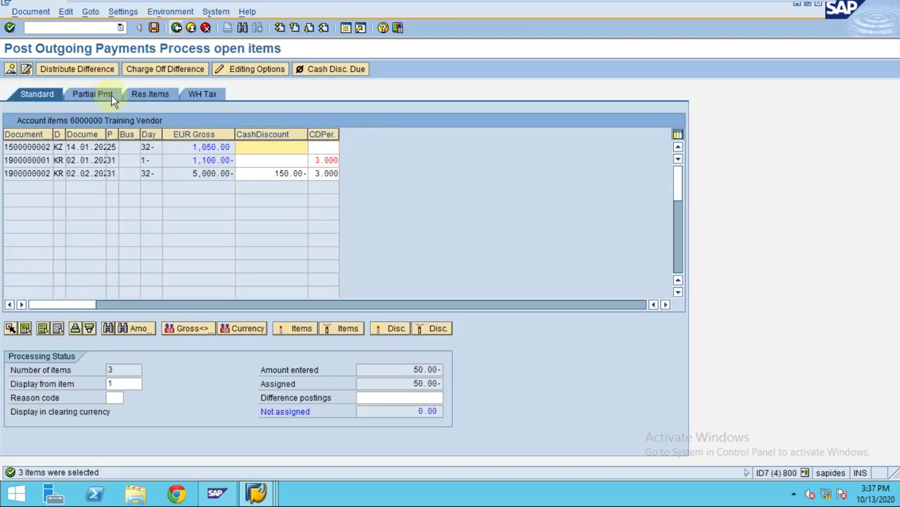
Check the unassigned balance, and compare the KZ and first KR item's amounts in the standard and partial payment views
{"action": "left_click", "coordinate": [209, 148]}
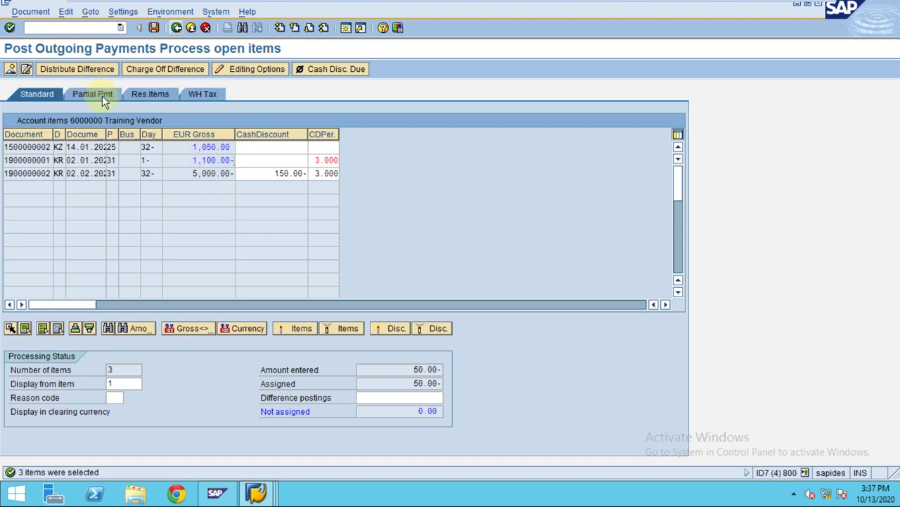
{"action": "left_click", "coordinate": [423, 412]}
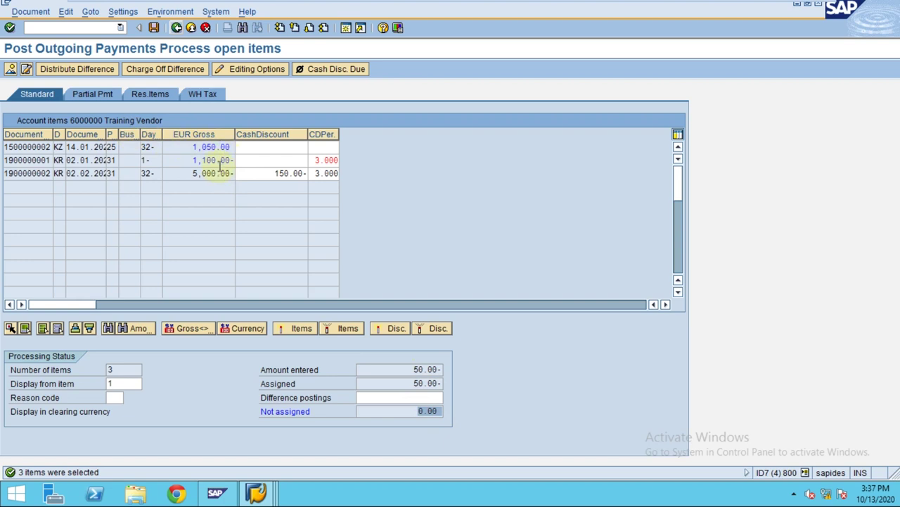
{"action": "left_click", "coordinate": [98, 92]}
{"action": "left_click", "coordinate": [267, 161]}
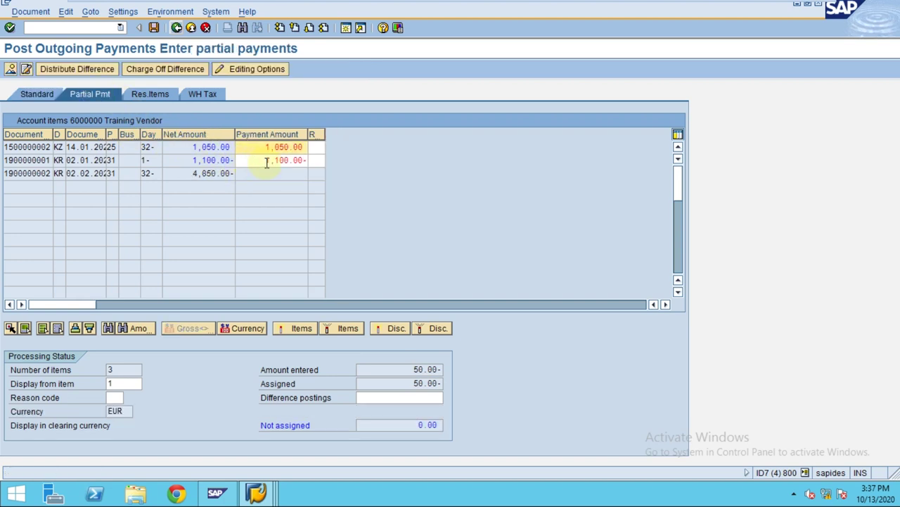
{"action": "left_click", "coordinate": [302, 163]}
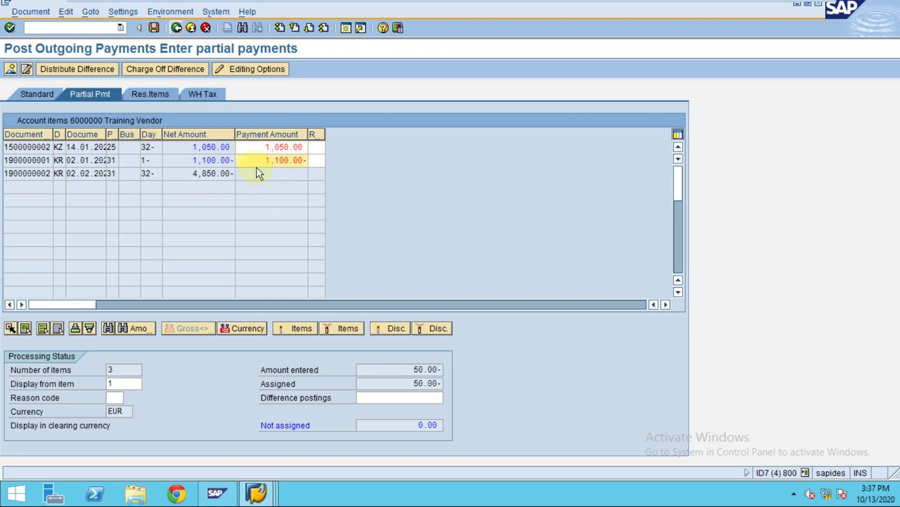
{"action": "left_click_drag", "start_coordinate": [261, 160], "coordinate": [362, 156]}
{"action": "left_click", "coordinate": [266, 147]}
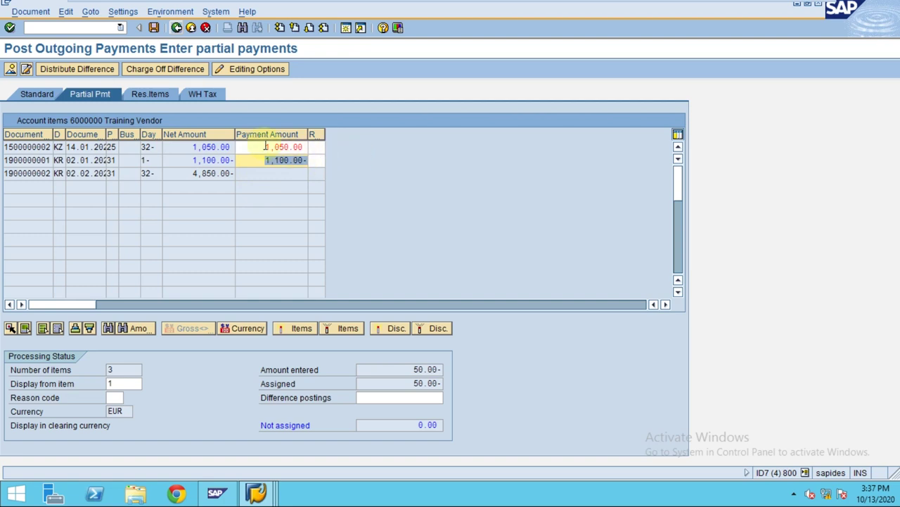
{"action": "left_click_drag", "start_coordinate": [266, 147], "coordinate": [309, 147]}
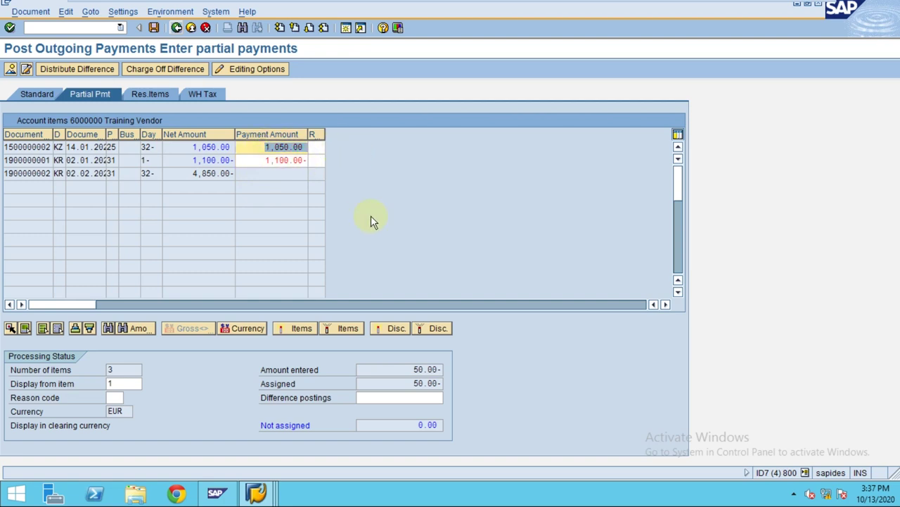
Compare the gross amounts of the KZ payment and first KR invoice with the assigned and not assigned amounts in the standard view
{"action": "left_click", "coordinate": [40, 90]}
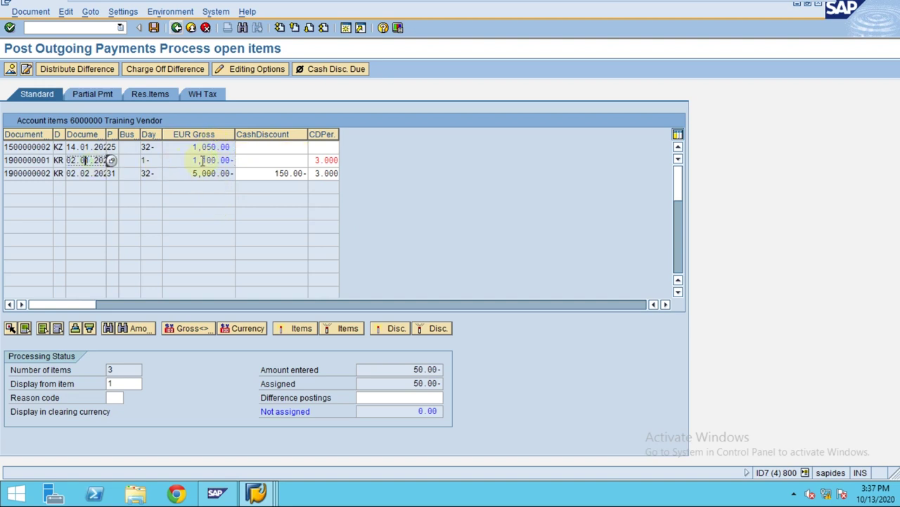
{"action": "double_click", "coordinate": [182, 146]}
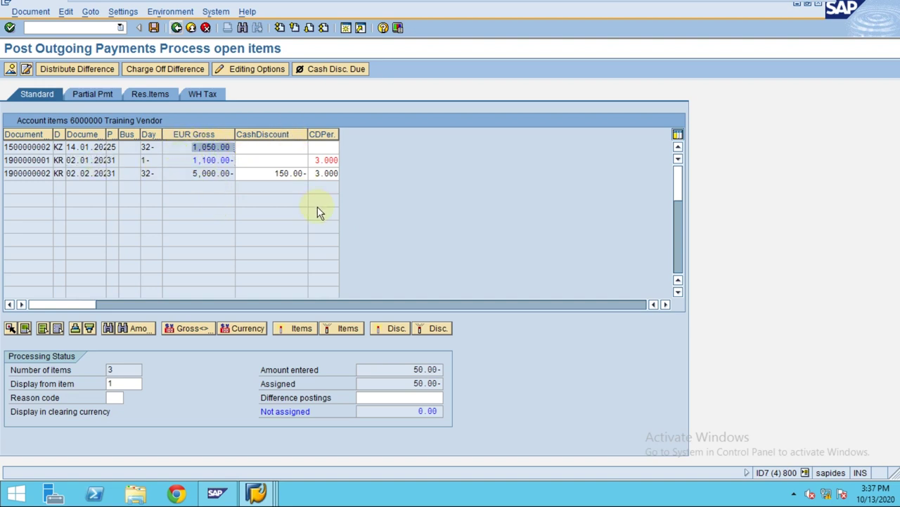
{"action": "left_click_drag", "start_coordinate": [418, 411], "coordinate": [492, 406]}
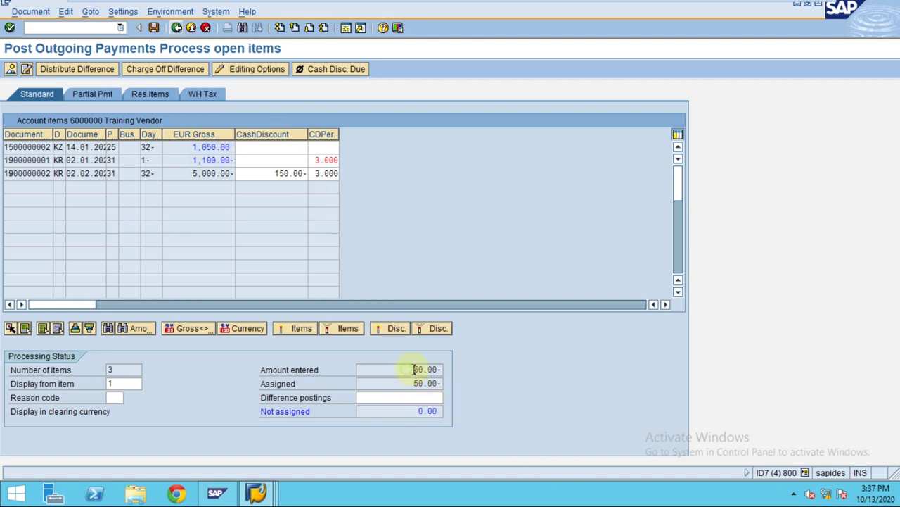
{"action": "left_click_drag", "start_coordinate": [414, 383], "coordinate": [456, 384]}
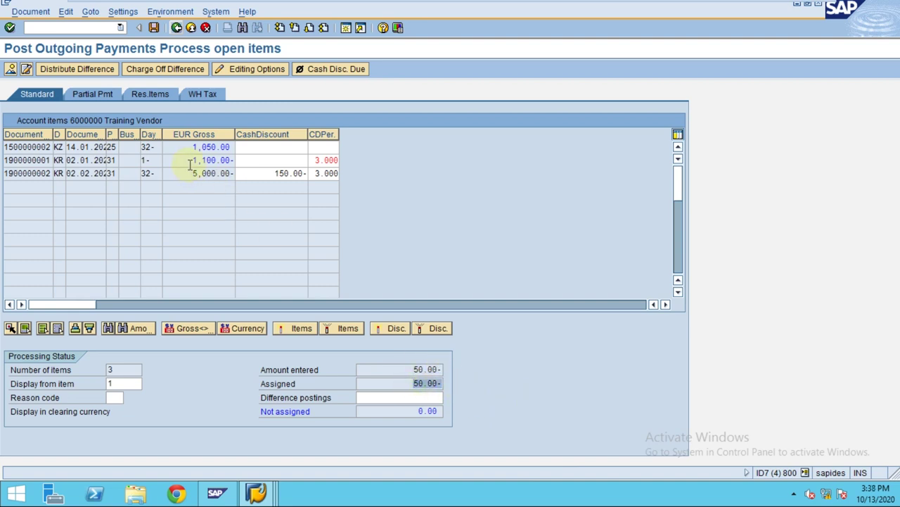
{"action": "left_click_drag", "start_coordinate": [190, 163], "coordinate": [232, 161]}
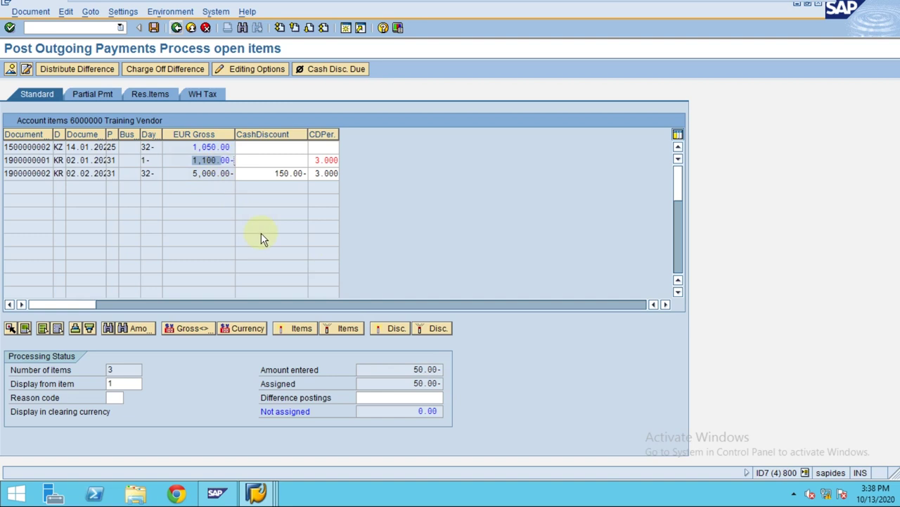
Check the first KR invoice's net amount under partial payments, and display the payment document overview from the standard view
{"action": "left_click", "coordinate": [92, 94]}
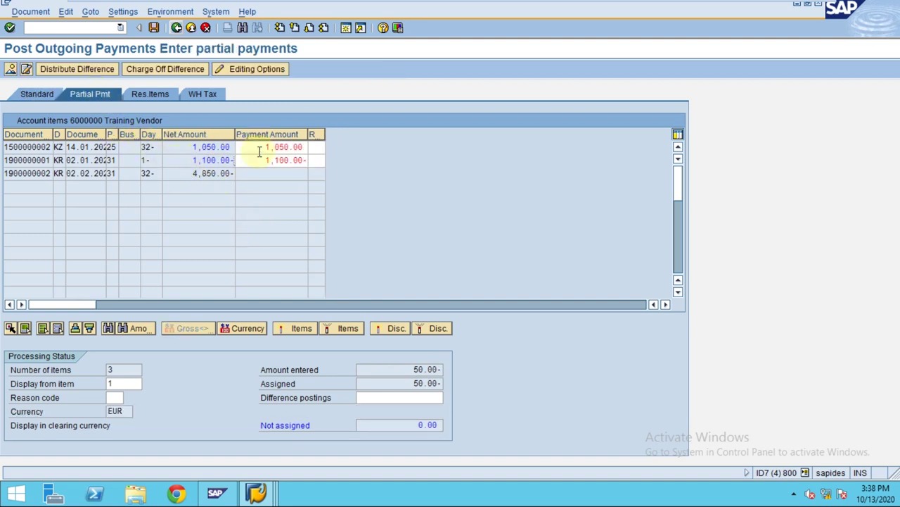
{"action": "left_click", "coordinate": [190, 160]}
{"action": "left_click_drag", "start_coordinate": [189, 159], "coordinate": [234, 160]}
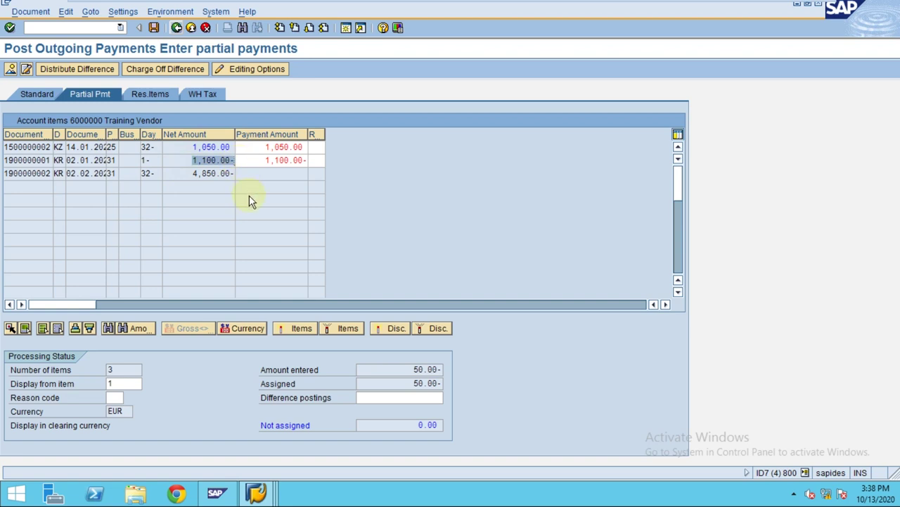
{"action": "left_click", "coordinate": [30, 93]}
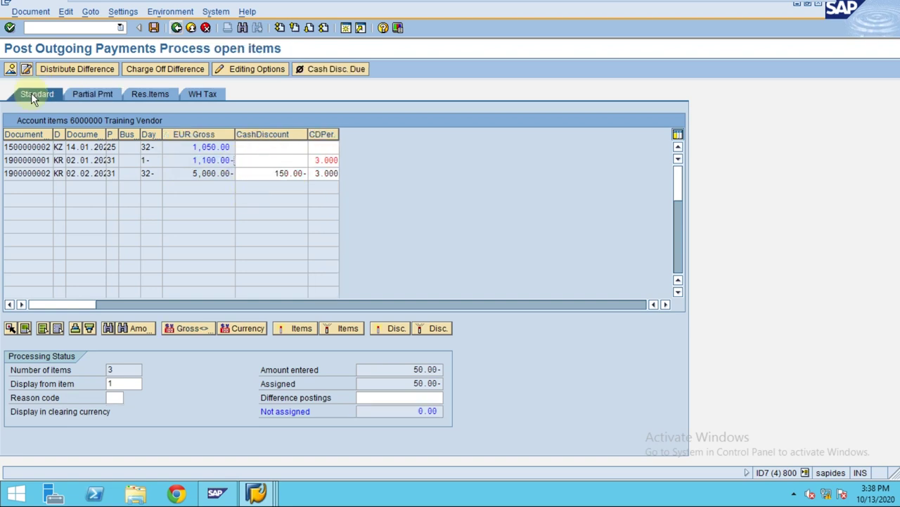
{"action": "left_click", "coordinate": [10, 69]}
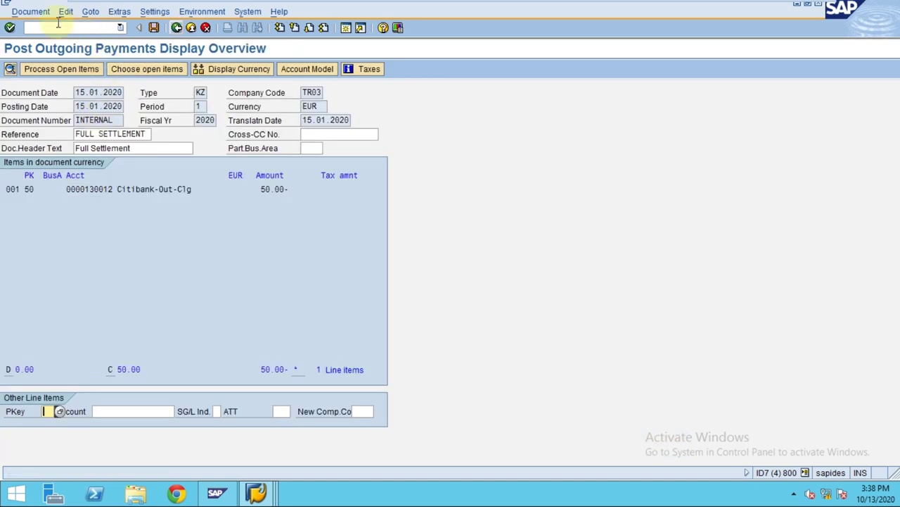
Simulate the Full Settlement outgoing payment, check the training vendor line's amount, and post the document
{"action": "left_click", "coordinate": [35, 12]}
{"action": "left_click", "coordinate": [53, 70]}
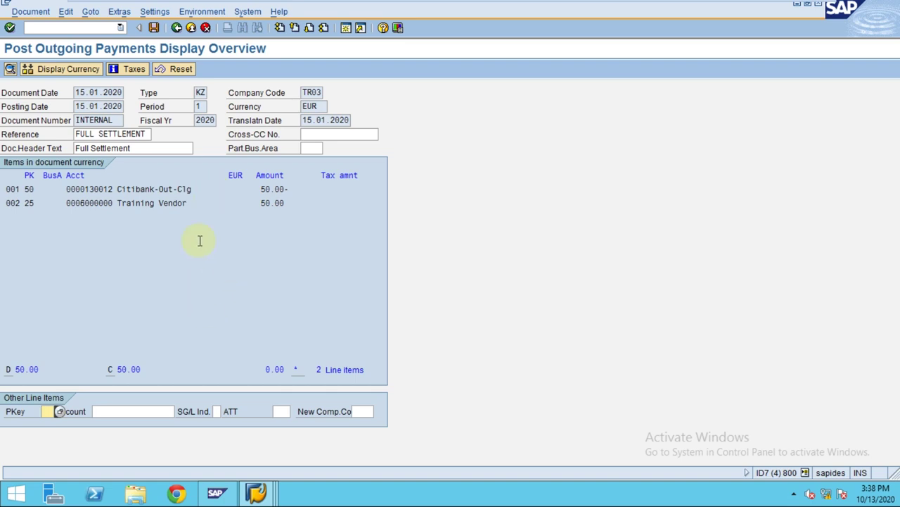
{"action": "left_click", "coordinate": [148, 204]}
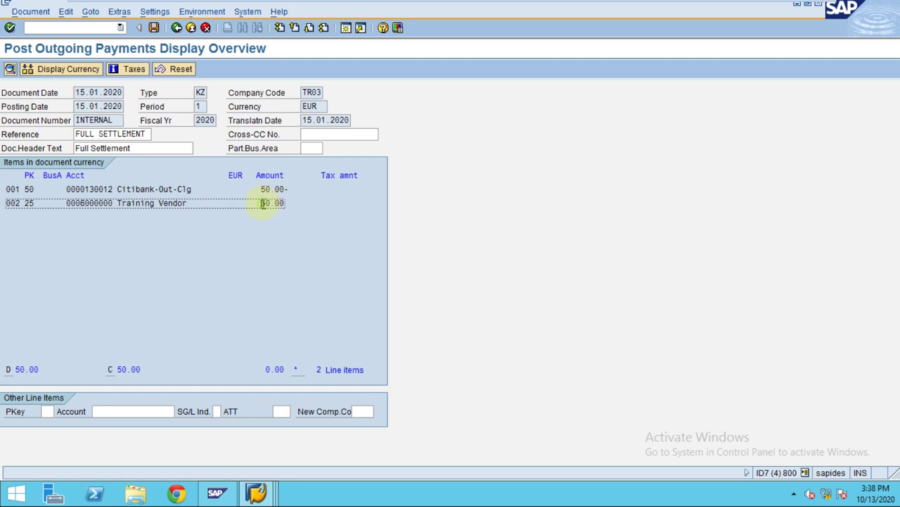
{"action": "left_click_drag", "start_coordinate": [261, 203], "coordinate": [285, 203]}
{"action": "left_click", "coordinate": [155, 28]}
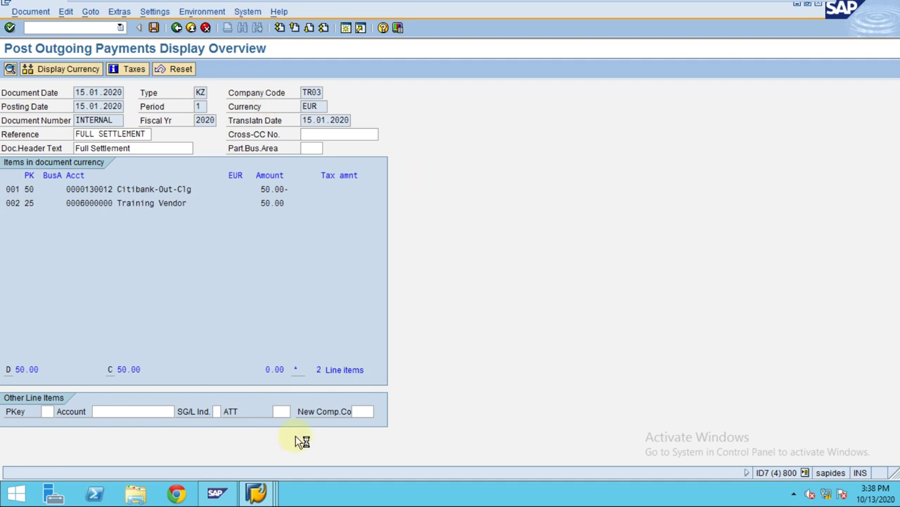
{"action": "mouse_move", "coordinate": [256, 495]}
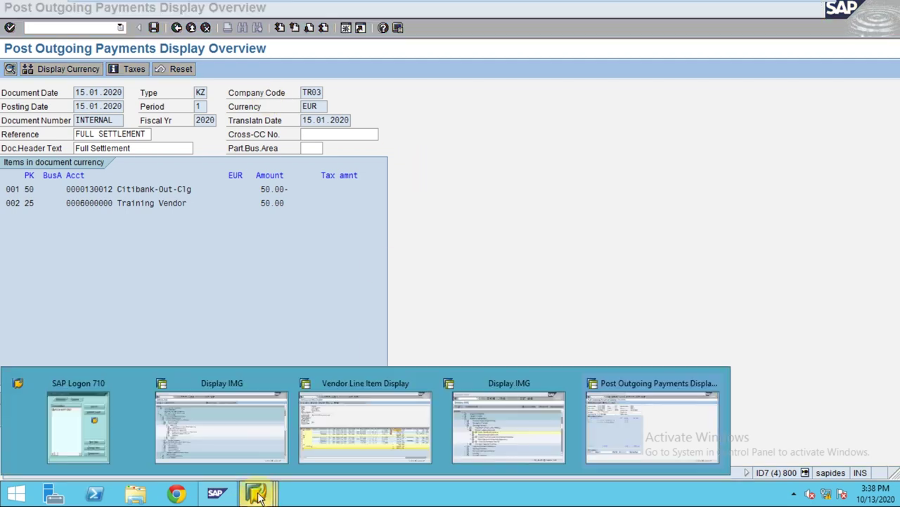
{"action": "left_click", "coordinate": [383, 463]}
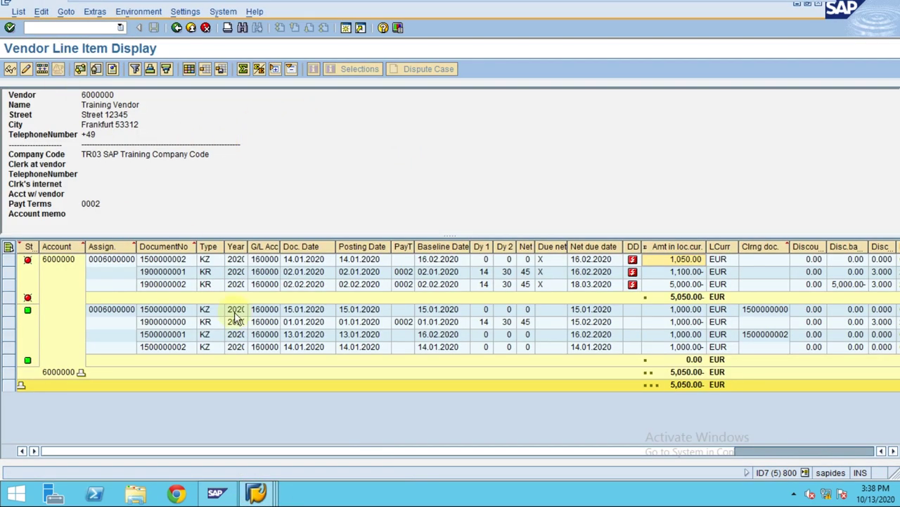
{"action": "mouse_move", "coordinate": [273, 497]}
{"action": "left_click", "coordinate": [631, 417]}
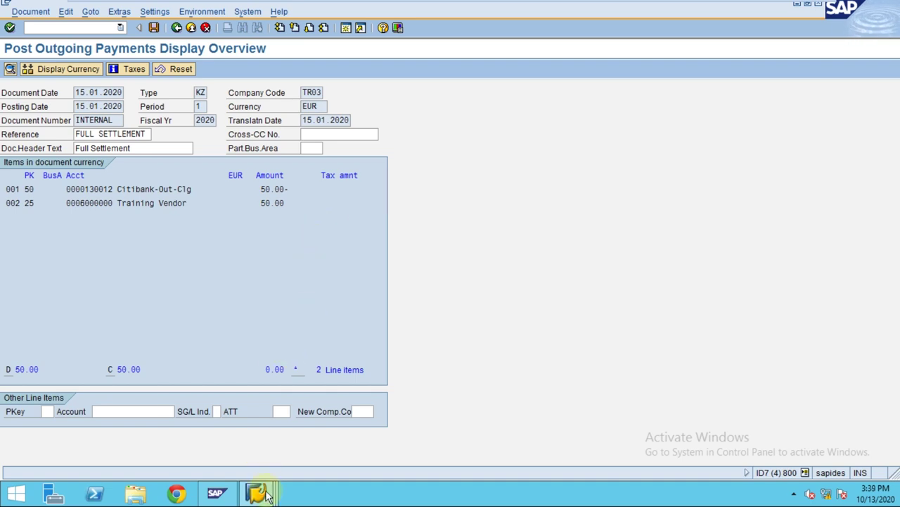
{"action": "mouse_move", "coordinate": [265, 494]}
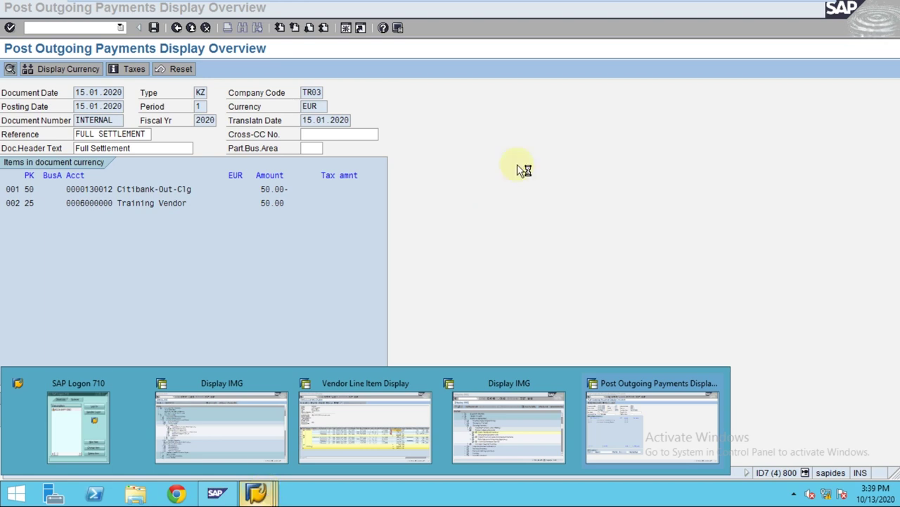
{"action": "left_click", "coordinate": [539, 127]}
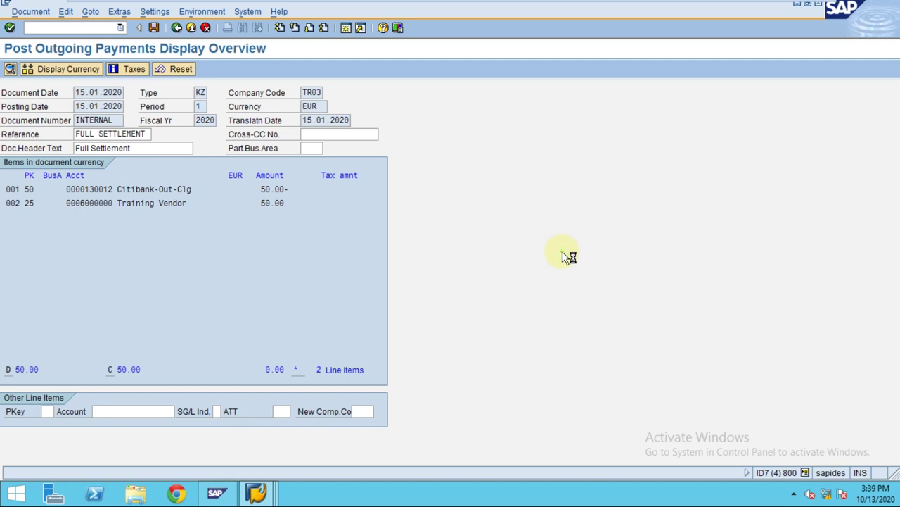
{"action": "left_click", "coordinate": [257, 492]}
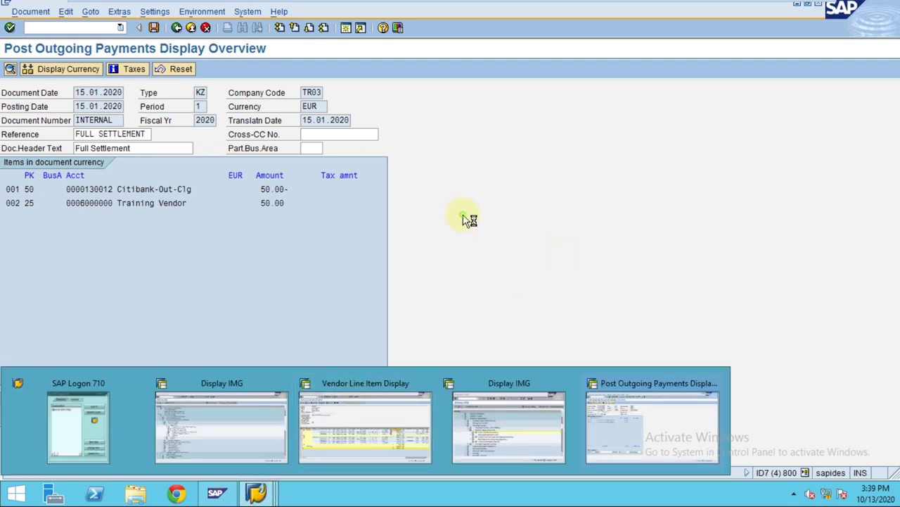
{"action": "left_click", "coordinate": [464, 216]}
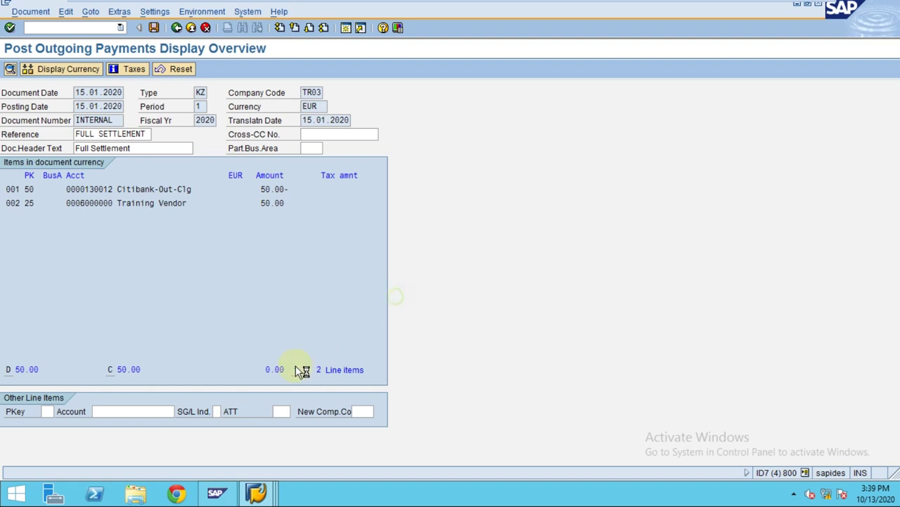
Switch to the training vendor's line item display and refresh the list
{"action": "mouse_move", "coordinate": [258, 491]}
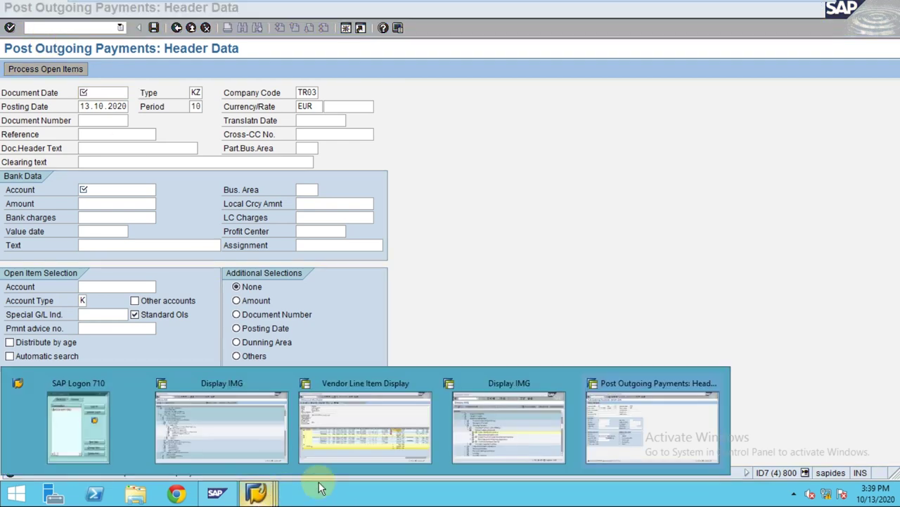
{"action": "left_click", "coordinate": [374, 446]}
{"action": "left_click", "coordinate": [19, 12]}
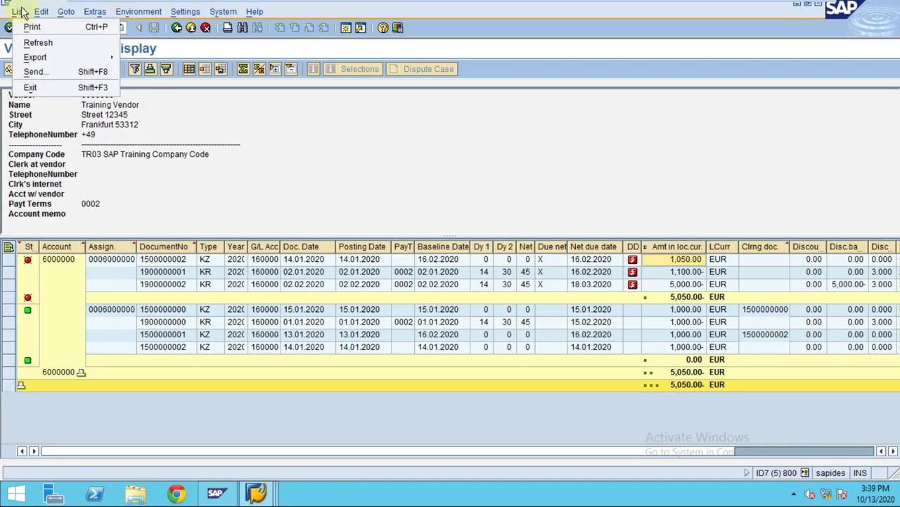
{"action": "left_click", "coordinate": [32, 41]}
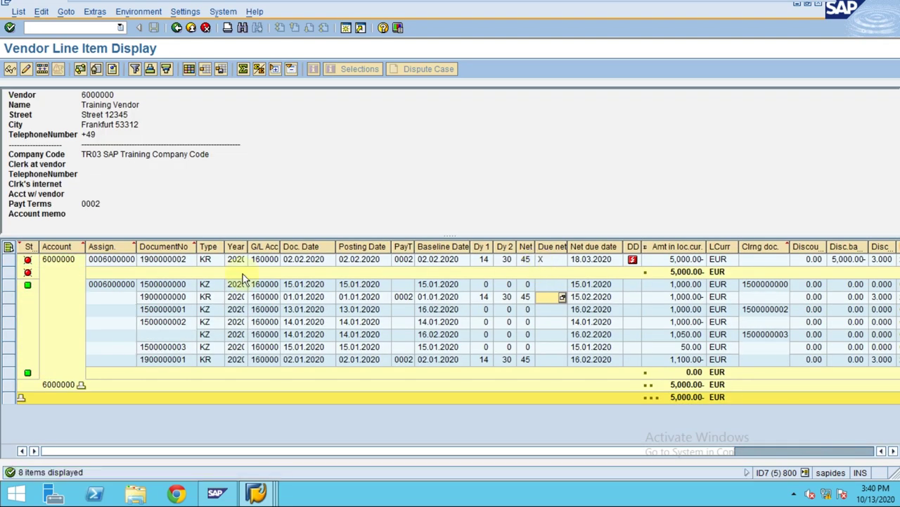
Check the remaining open KR invoice, and review the invoice and two payments cleared together by the full settlement
{"action": "left_click", "coordinate": [9, 259]}
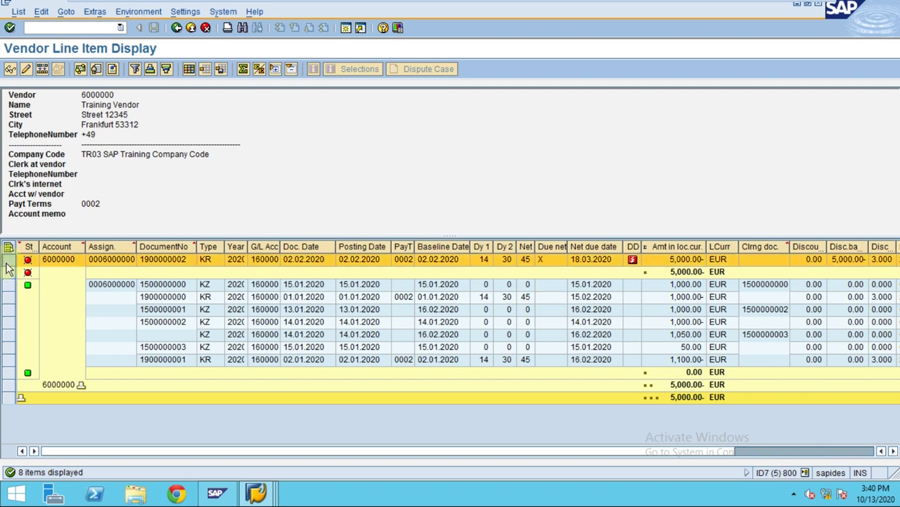
{"action": "left_click", "coordinate": [340, 348]}
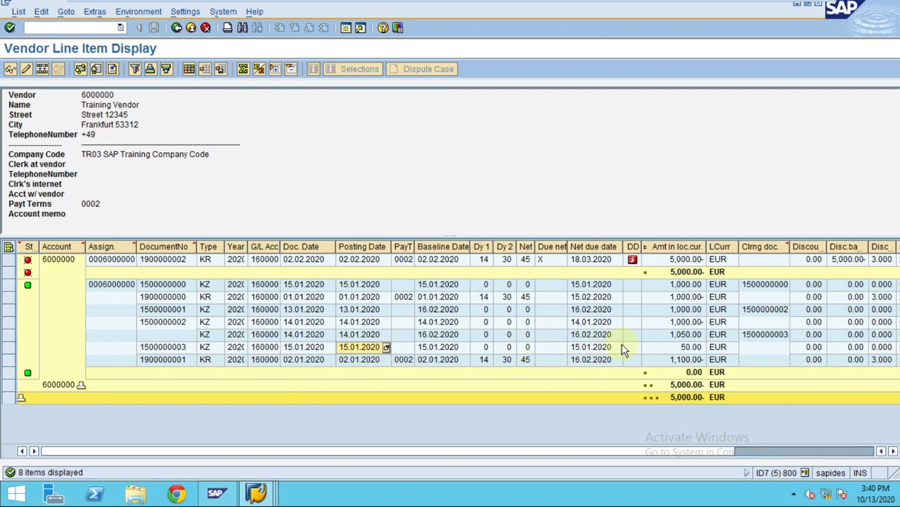
{"action": "left_click", "coordinate": [765, 335]}
{"action": "left_click", "coordinate": [697, 335]}
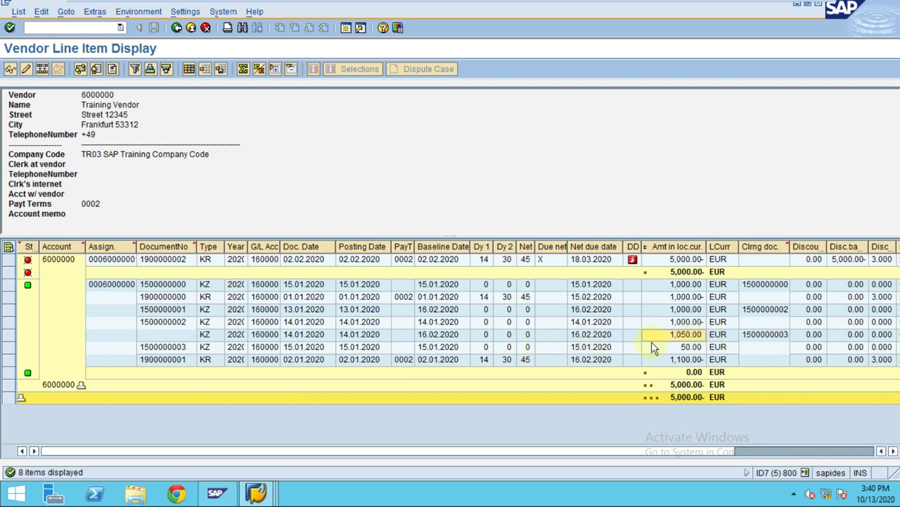
{"action": "left_click_drag", "start_coordinate": [8, 338], "coordinate": [8, 359]}
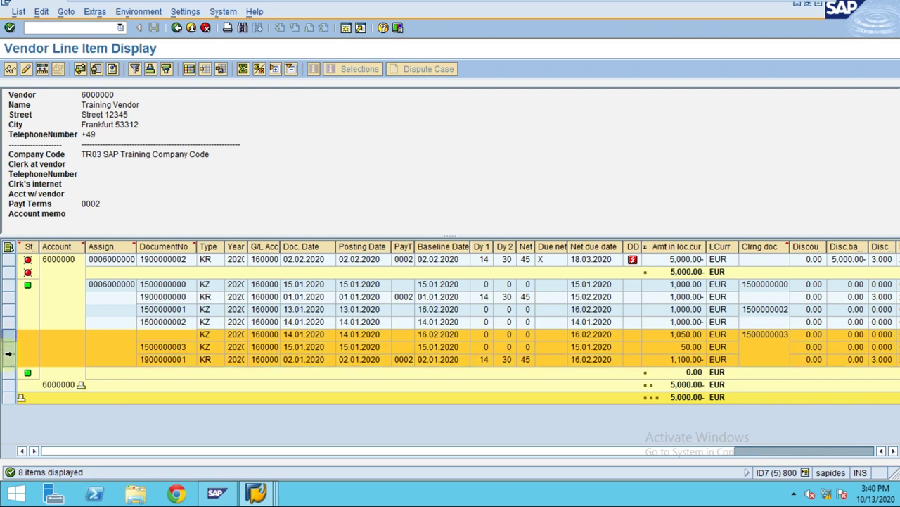
{"action": "left_click", "coordinate": [443, 338]}
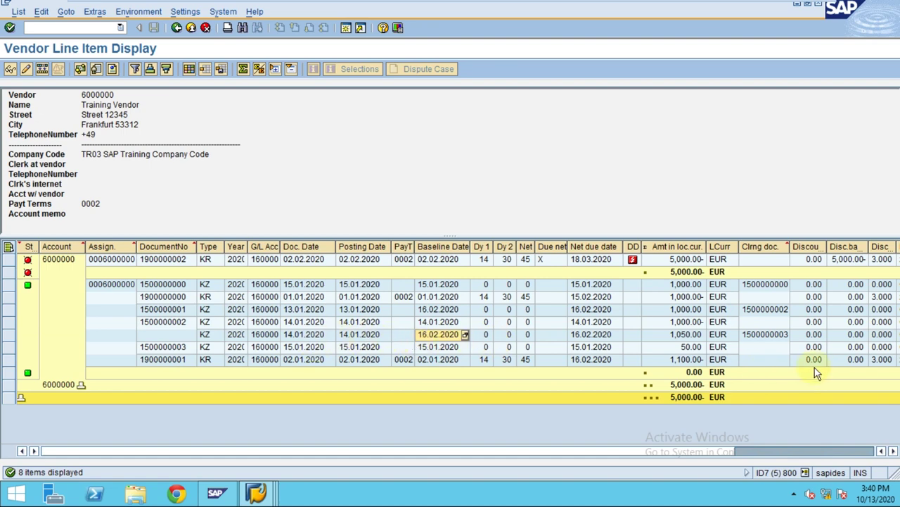
Move the Clearing date column with its adjoining Year and Clgl columns directly after Net due date in the line item list
{"action": "scroll", "coordinate": [816, 370], "scroll_direction": "right", "scroll_amount": 3}
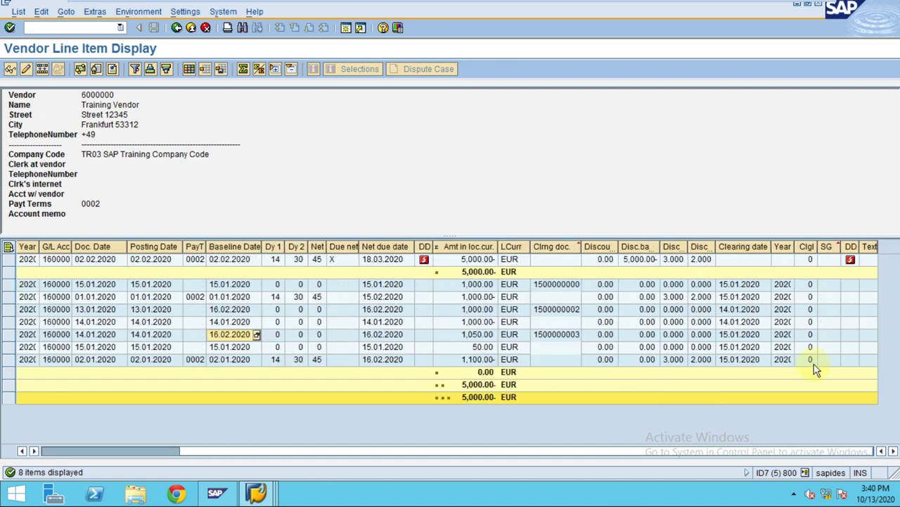
{"action": "left_click", "coordinate": [738, 246]}
{"action": "left_click", "coordinate": [747, 288]}
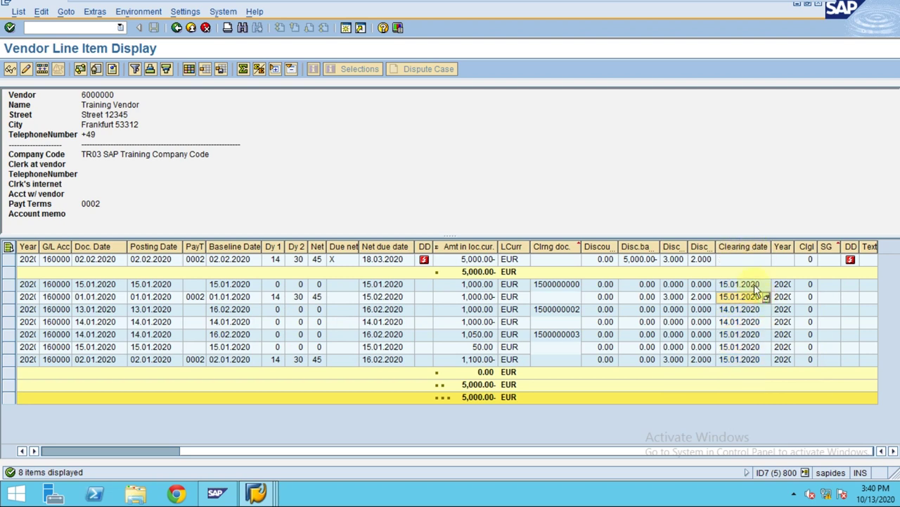
{"action": "left_click_drag", "start_coordinate": [748, 246], "coordinate": [420, 305]}
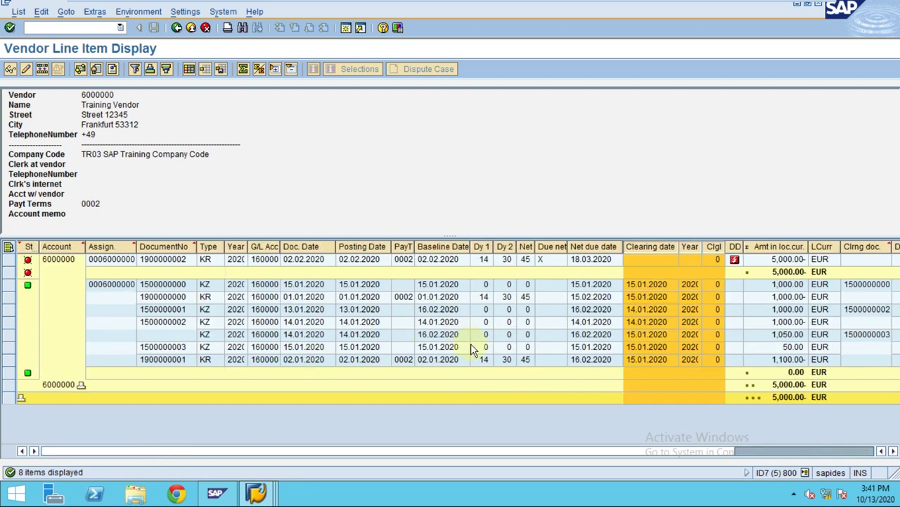
{"action": "left_click", "coordinate": [472, 344]}
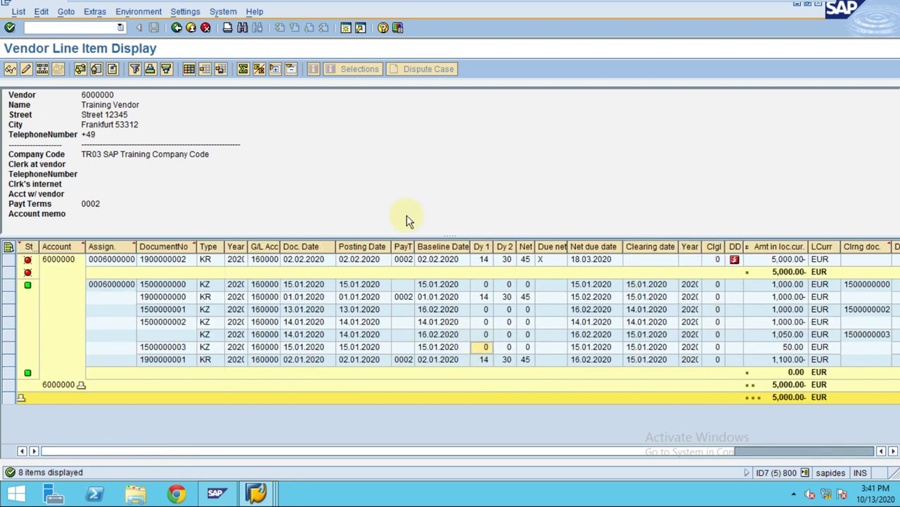
Save the current column arrangement to the existing layout /TR03, Variant for AP Training, overwriting it
{"action": "left_click", "coordinate": [222, 69]}
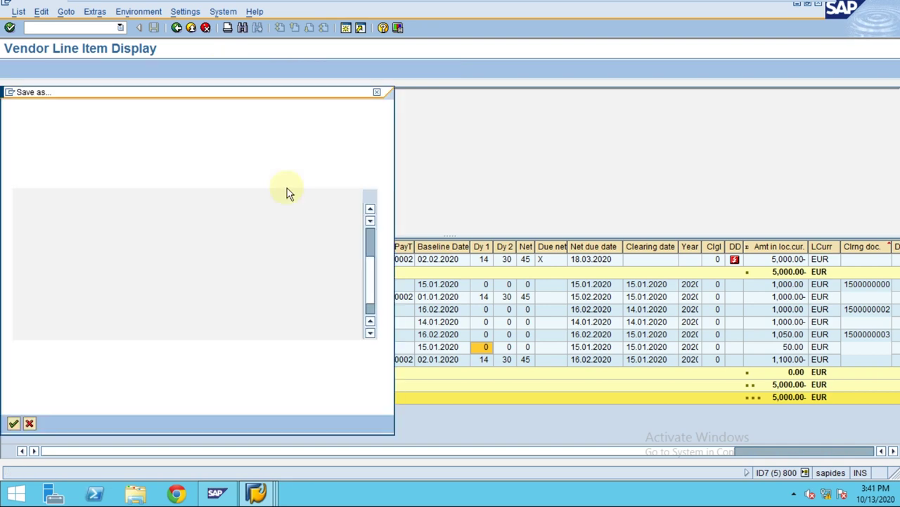
{"action": "left_click", "coordinate": [14, 424]}
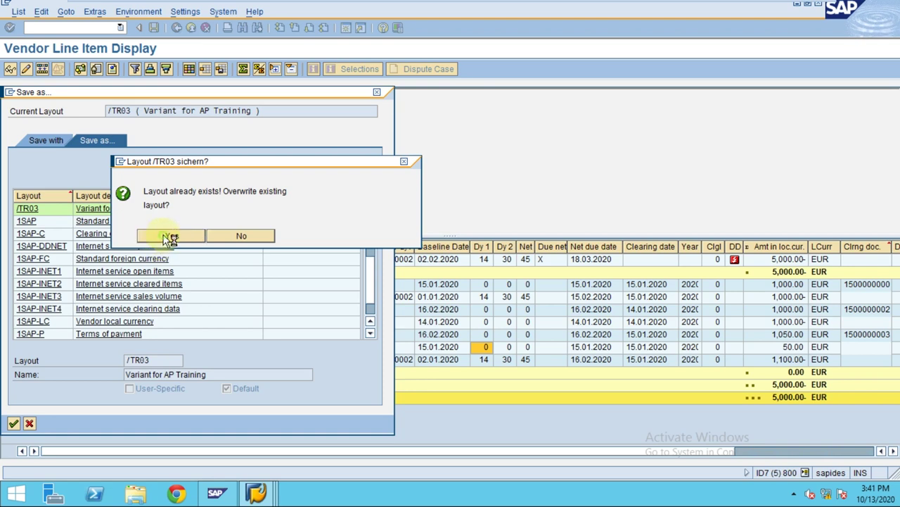
{"action": "left_click", "coordinate": [172, 235]}
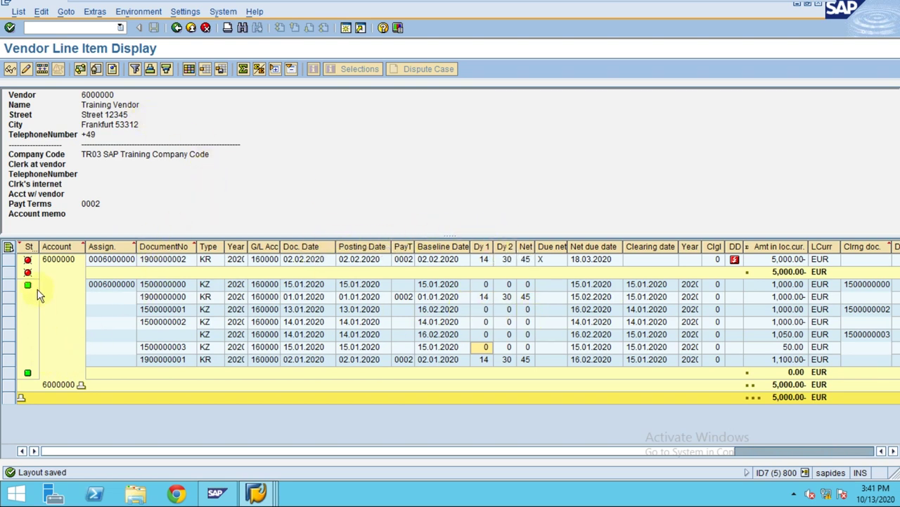
Subtotal the vendor line items by net due date
{"action": "left_click", "coordinate": [29, 246]}
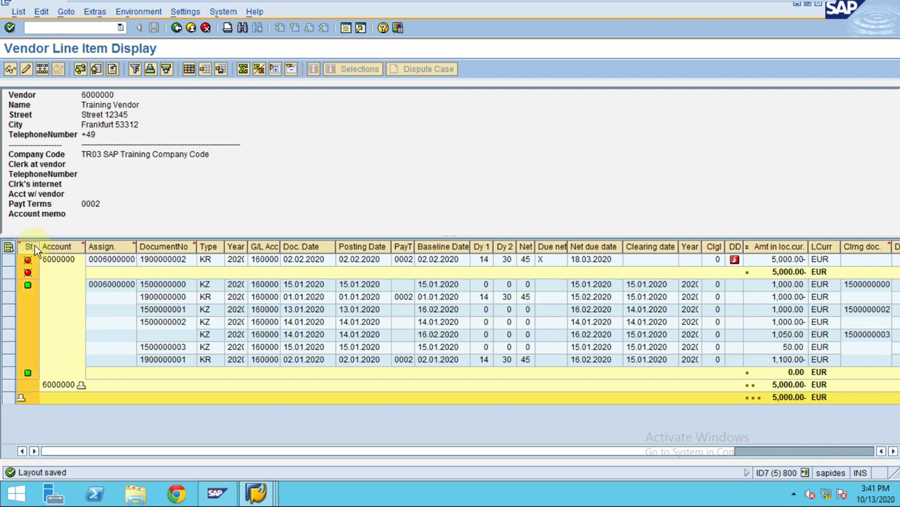
{"action": "left_click", "coordinate": [462, 339]}
{"action": "left_click", "coordinate": [607, 247]}
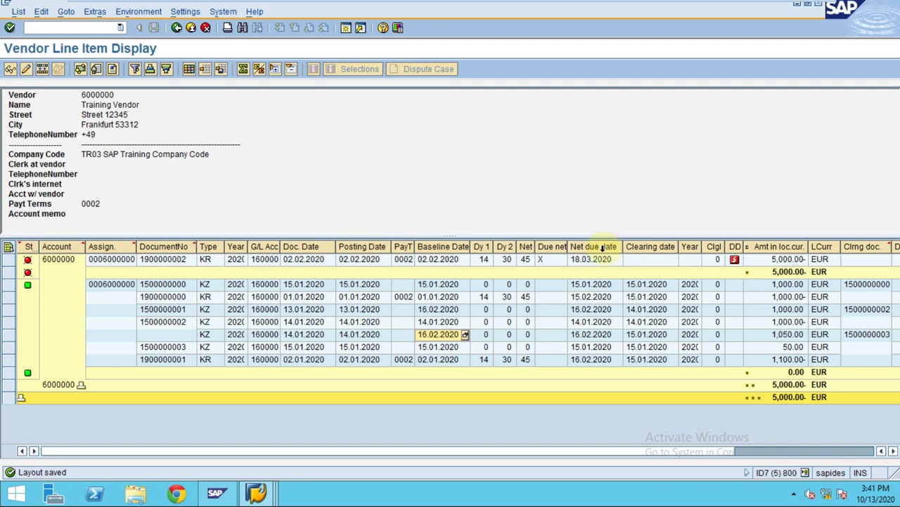
{"action": "left_click", "coordinate": [260, 70]}
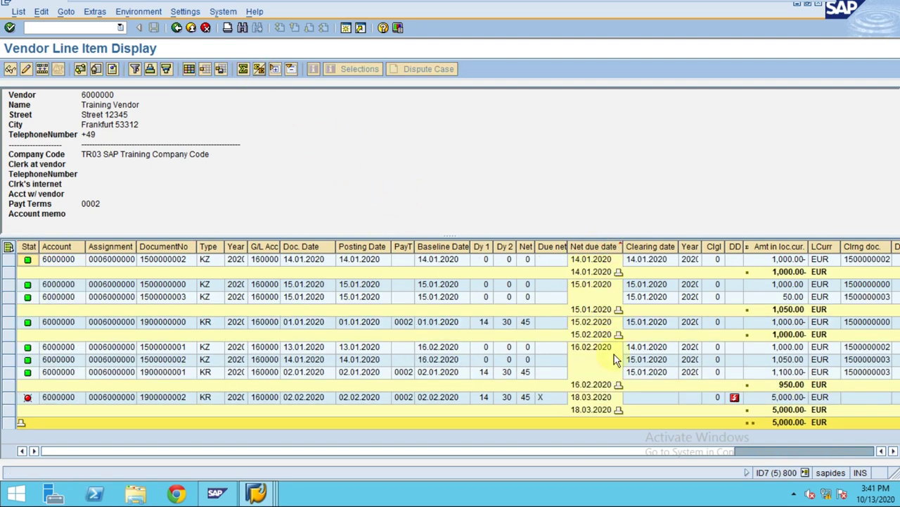
Remove the total from the Amt in loc.cur. column of the vendor line items
{"action": "left_click", "coordinate": [594, 247]}
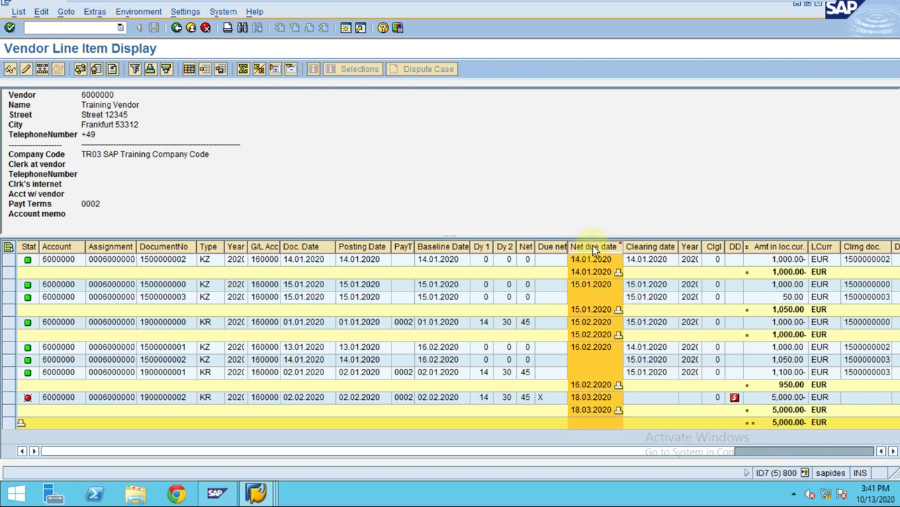
{"action": "left_click", "coordinate": [787, 247]}
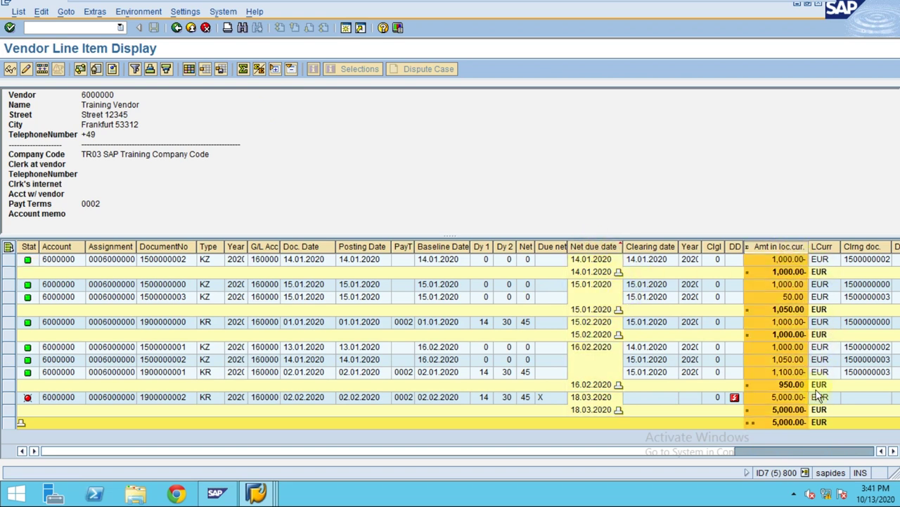
{"action": "left_click", "coordinate": [243, 68]}
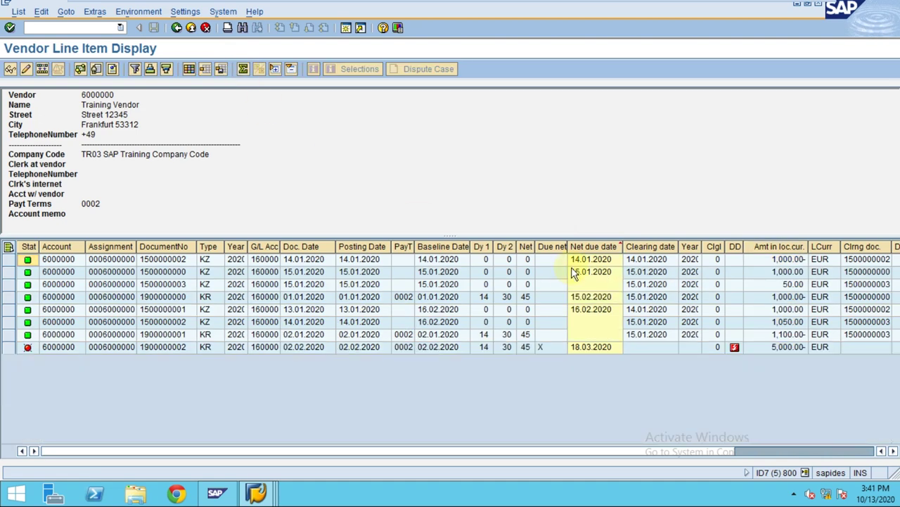
{"action": "left_click", "coordinate": [588, 284]}
Try to subtotal by the Amt in loc.cur. column, and total that column again
{"action": "left_click", "coordinate": [777, 247]}
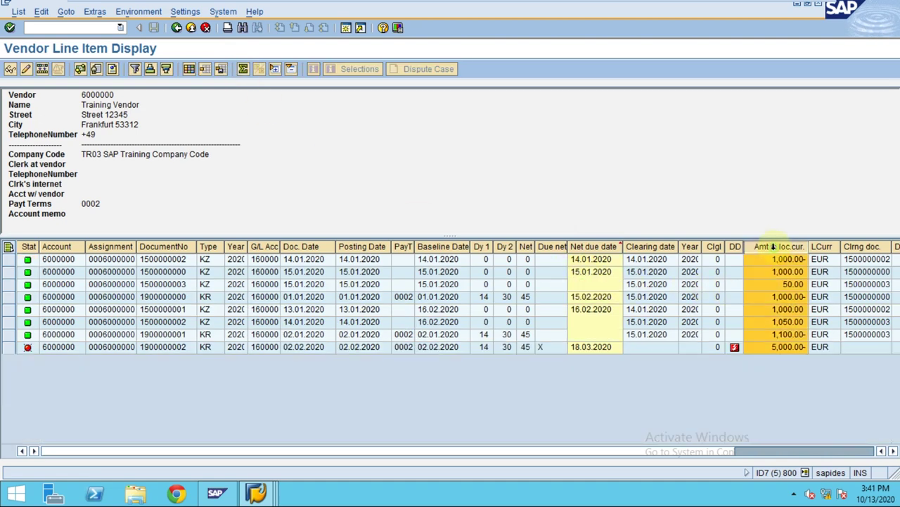
{"action": "left_click", "coordinate": [261, 69]}
{"action": "left_click", "coordinate": [785, 299]}
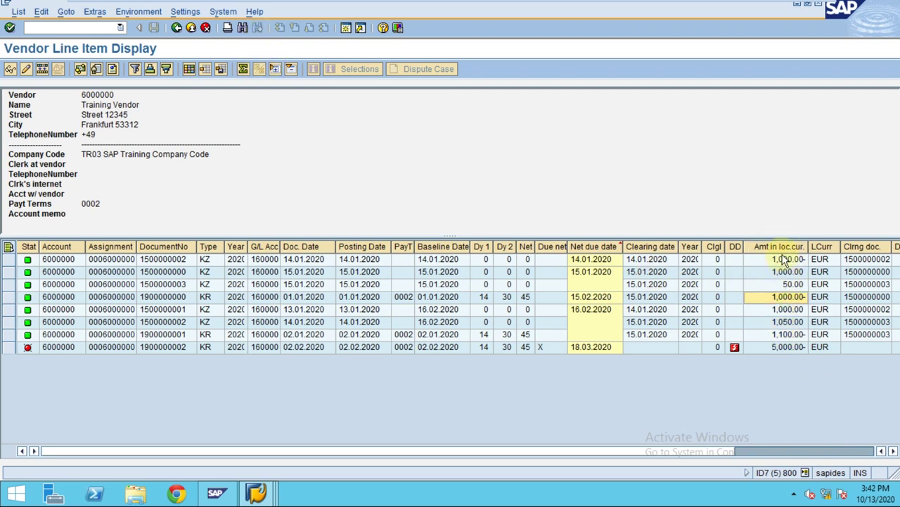
{"action": "left_click", "coordinate": [782, 246]}
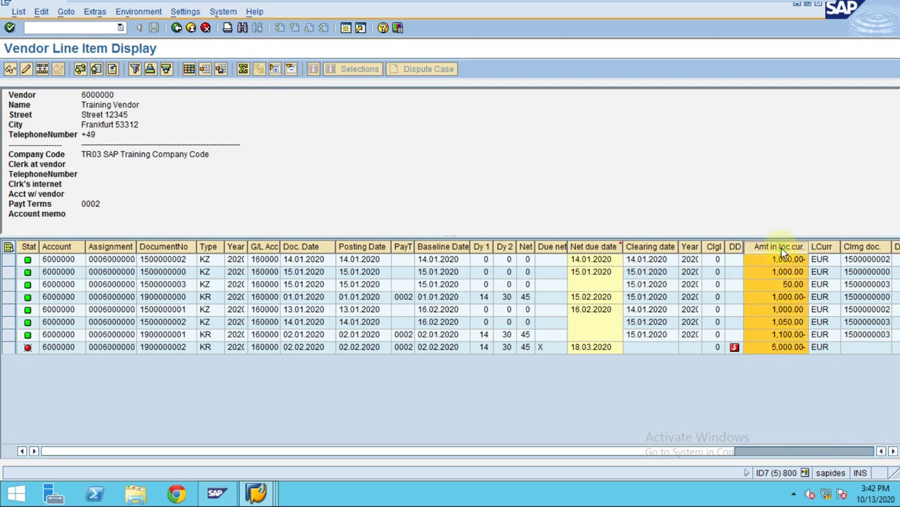
{"action": "left_click", "coordinate": [243, 69]}
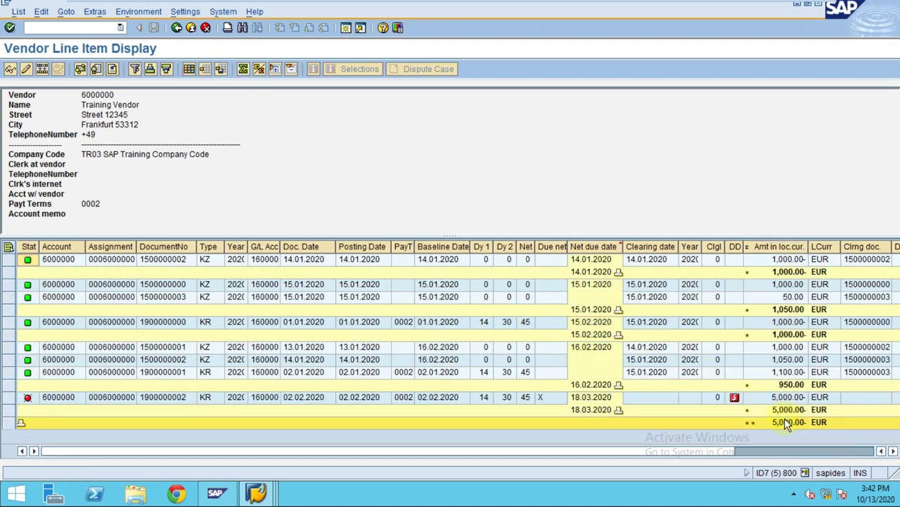
Sort the vendor line items ascending by the cleared/open status column, clearing the net due date subtotals
{"action": "left_click", "coordinate": [28, 247]}
{"action": "left_click", "coordinate": [135, 68]}
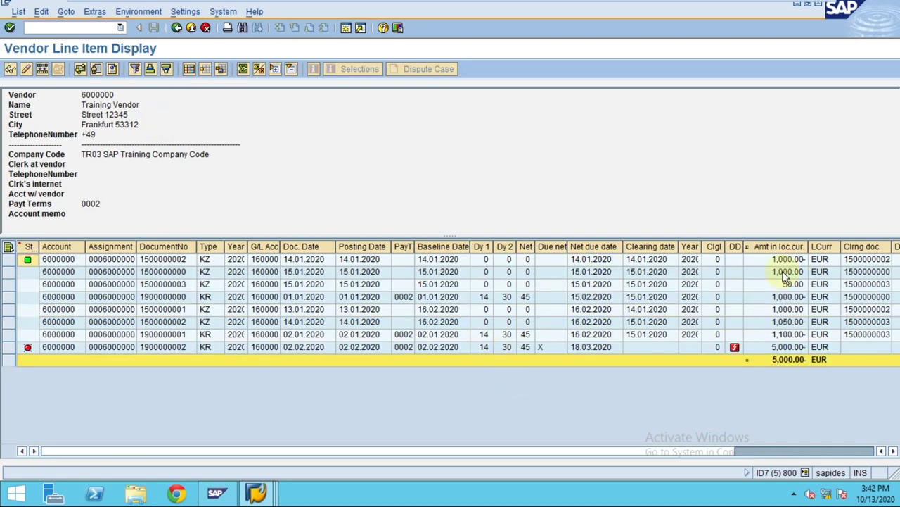
{"action": "left_click", "coordinate": [783, 247]}
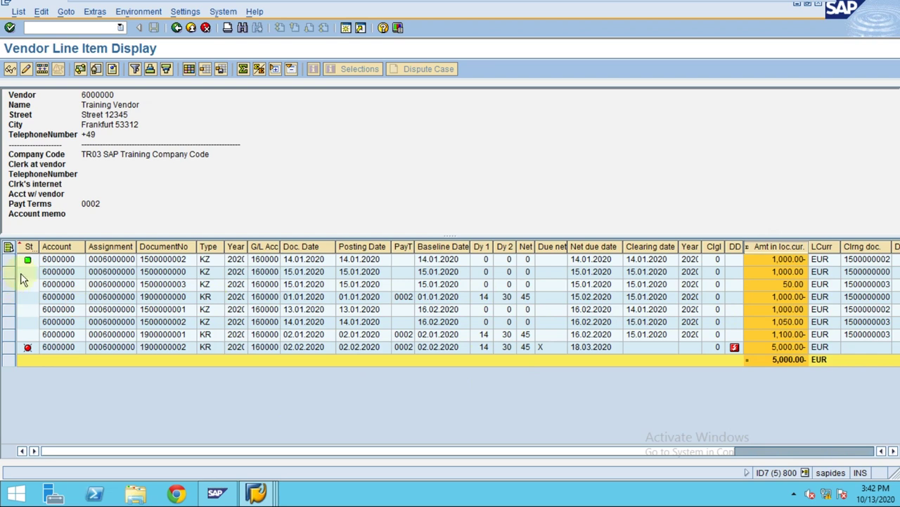
{"action": "left_click", "coordinate": [8, 360]}
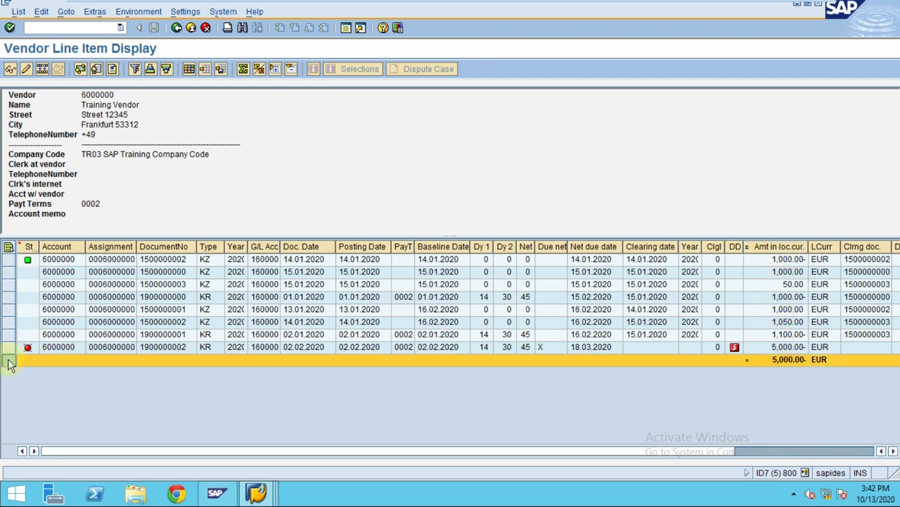
{"action": "left_click", "coordinate": [99, 437]}
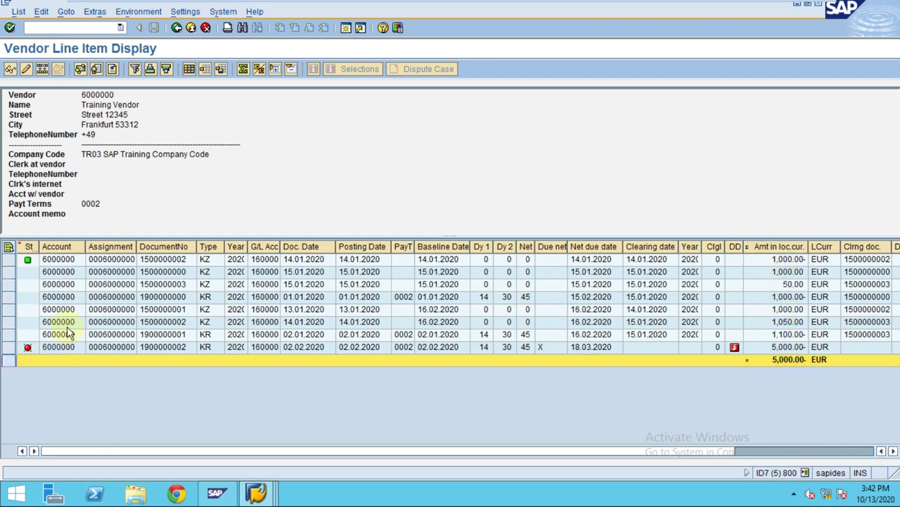
Subtotal the vendor line items by cleared/open status first and by document type second
{"action": "left_click", "coordinate": [30, 247]}
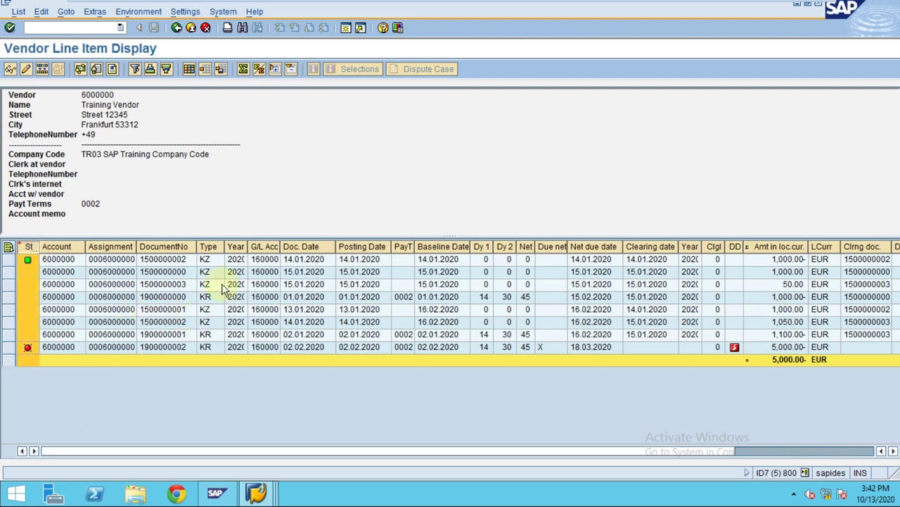
{"action": "left_click", "coordinate": [214, 250]}
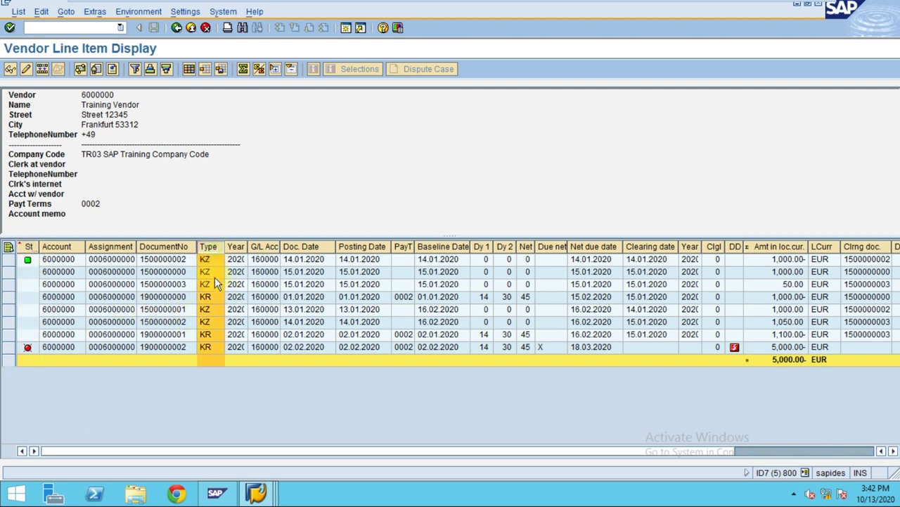
{"action": "left_click", "coordinate": [30, 248]}
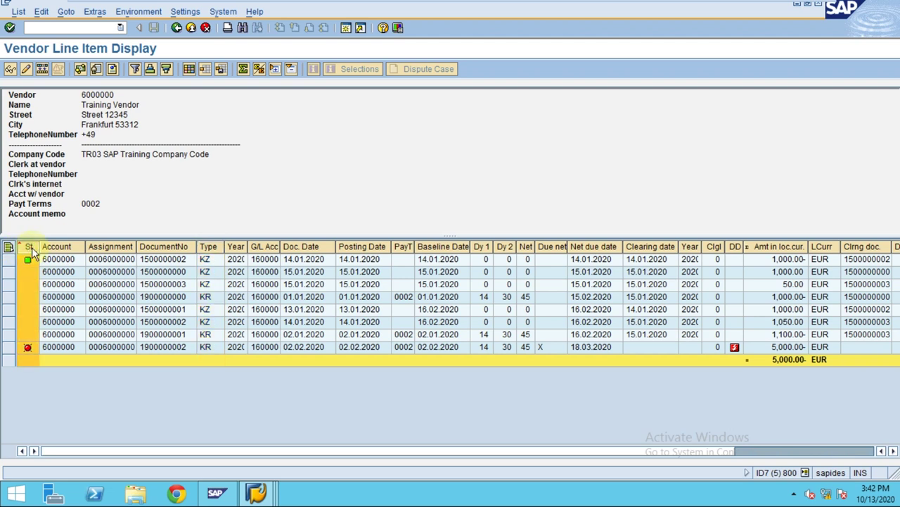
{"action": "left_click", "coordinate": [206, 247]}
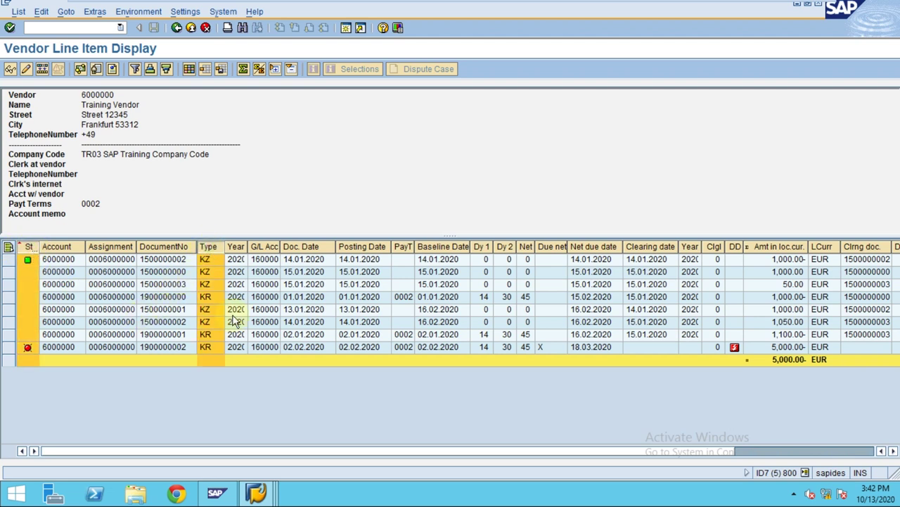
{"action": "left_click", "coordinate": [260, 68]}
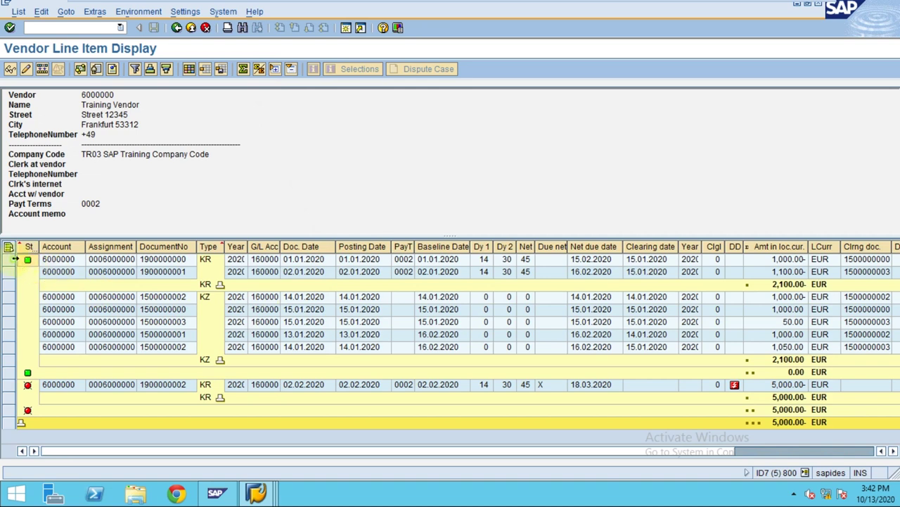
Examine the KR and KZ line groups under the cleared status and the KR line under the open status
{"action": "left_click_drag", "start_coordinate": [13, 260], "coordinate": [14, 268]}
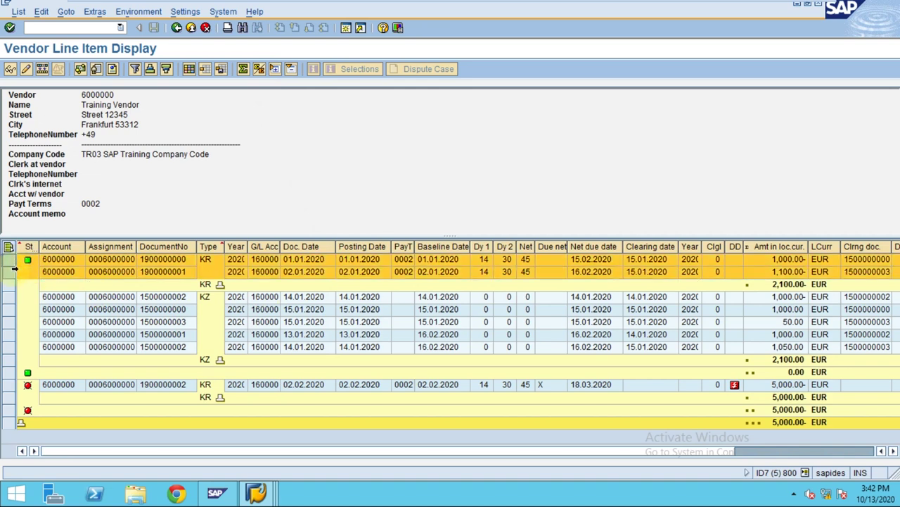
{"action": "left_click", "coordinate": [210, 258]}
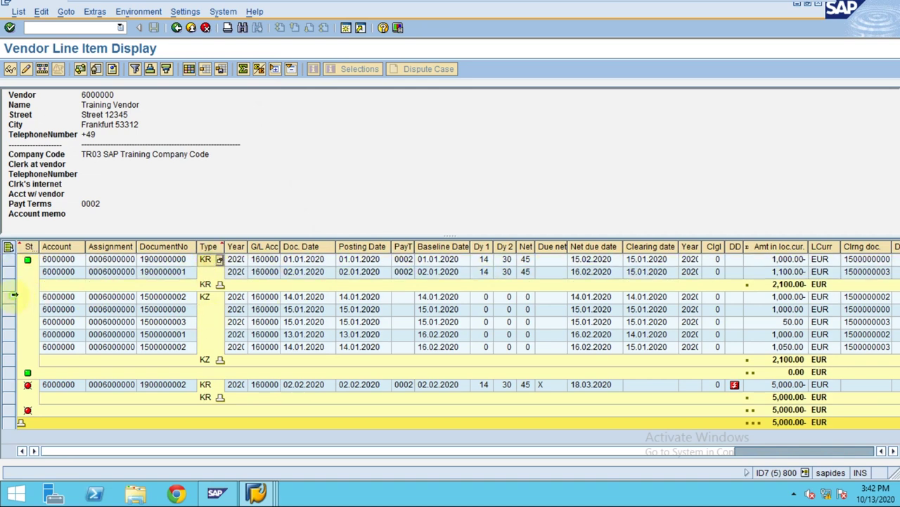
{"action": "left_click_drag", "start_coordinate": [13, 296], "coordinate": [15, 348]}
{"action": "left_click", "coordinate": [219, 322]}
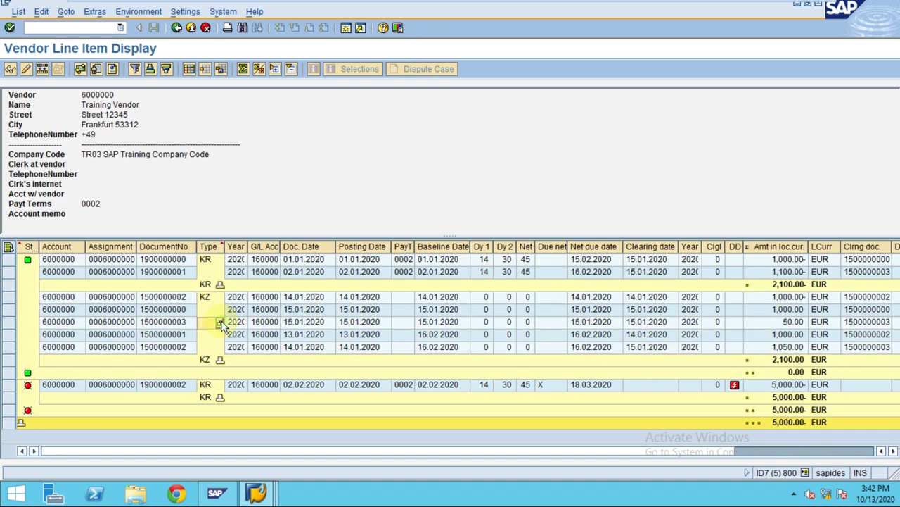
{"action": "left_click", "coordinate": [10, 384]}
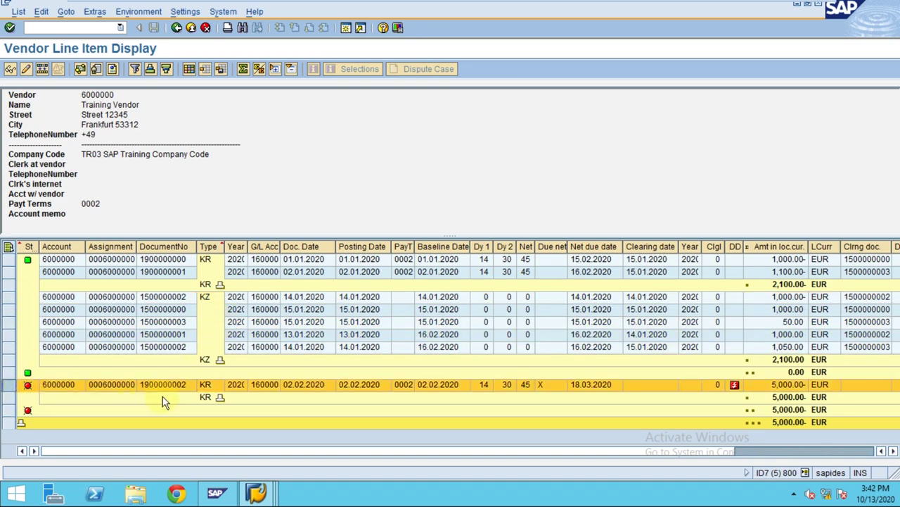
{"action": "left_click", "coordinate": [206, 386]}
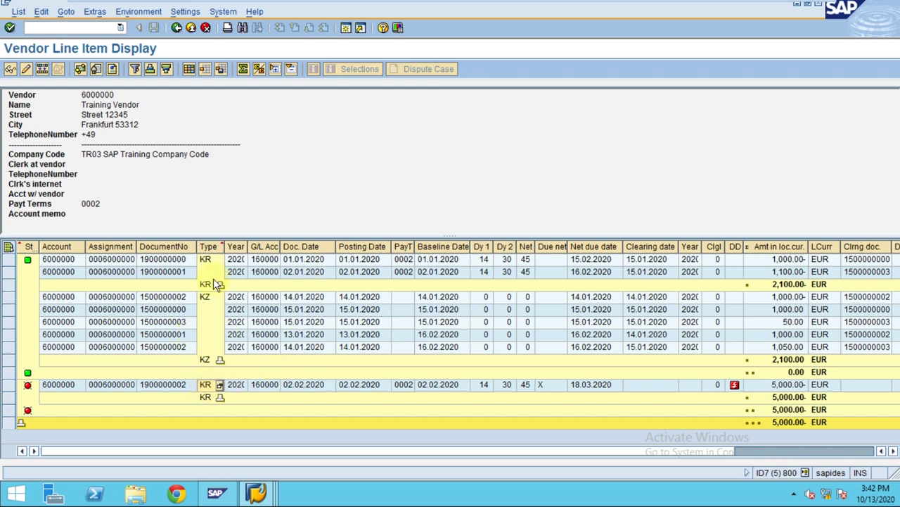
Sort the line items ascending by status again to clear the status and document type subtotals
{"action": "left_click", "coordinate": [209, 246]}
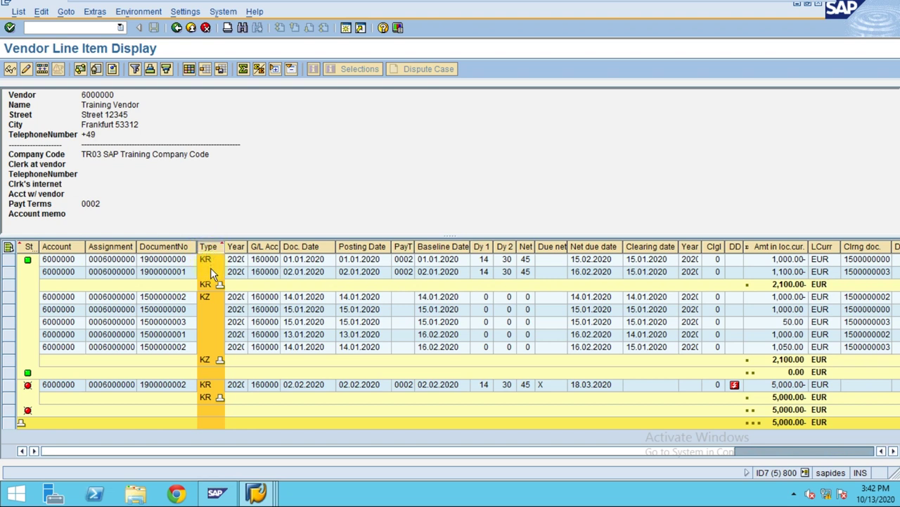
{"action": "left_click", "coordinate": [28, 247]}
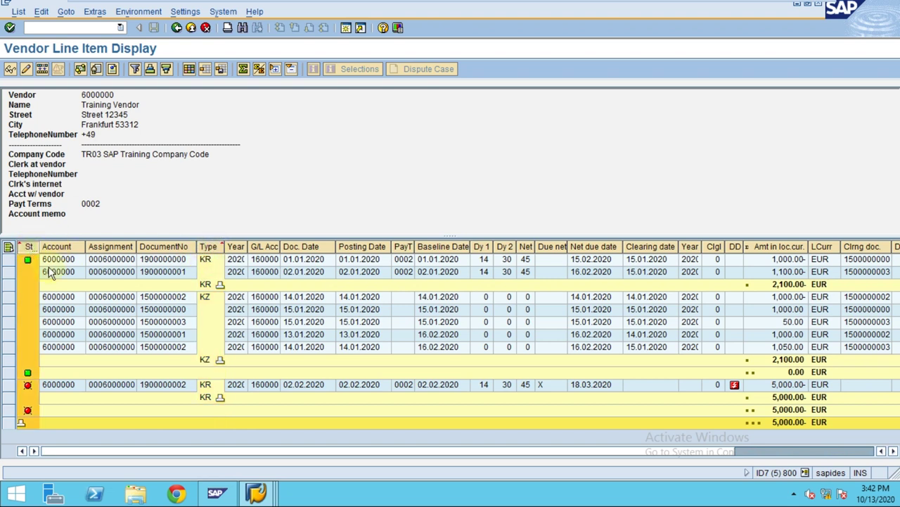
{"action": "left_click", "coordinate": [150, 69]}
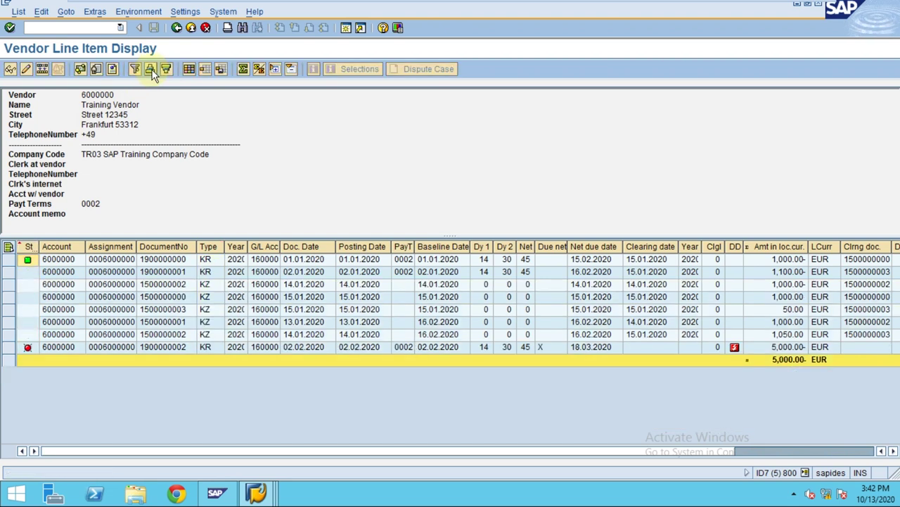
Subtotal the vendor line items by document type first and by cleared/open status second
{"action": "left_click", "coordinate": [210, 248]}
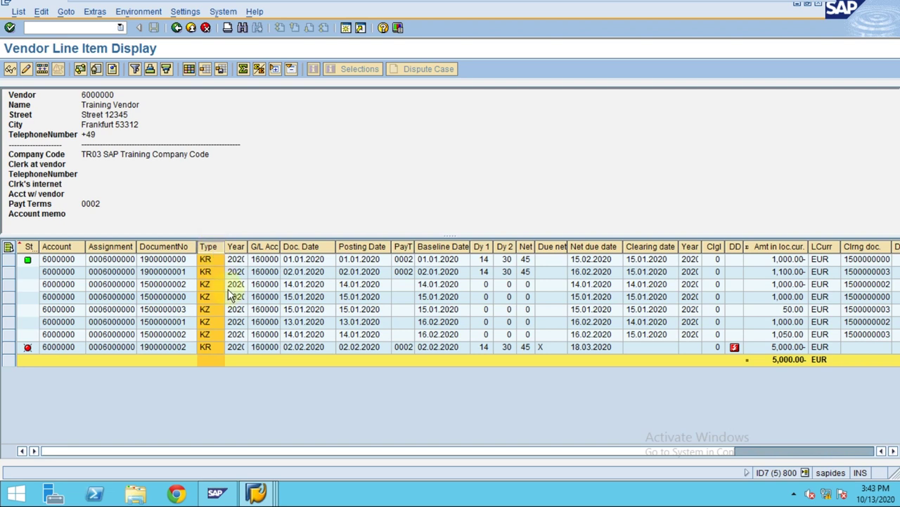
{"action": "left_click", "coordinate": [30, 247], "text": "ctrl"}
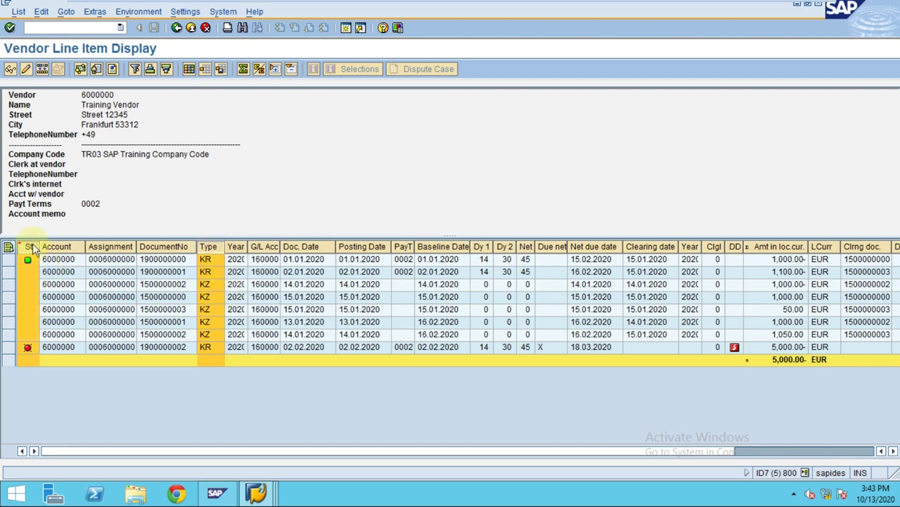
{"action": "left_click", "coordinate": [259, 70]}
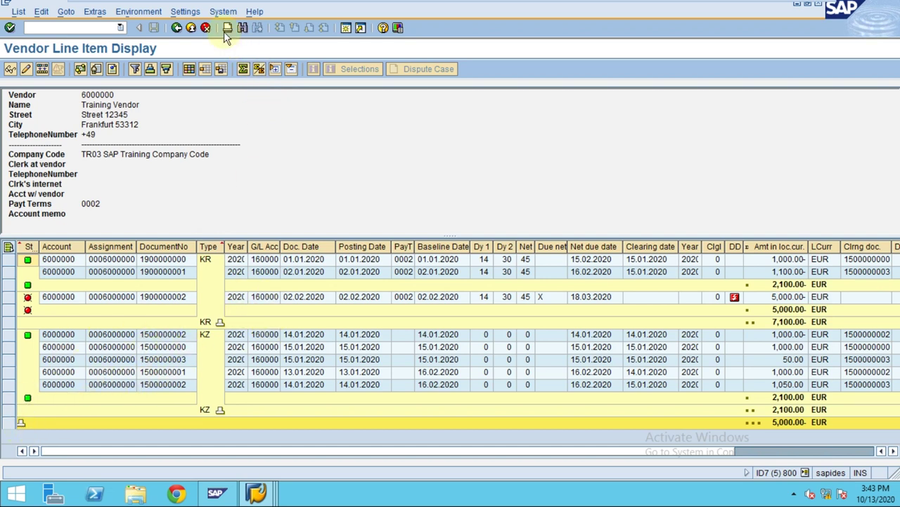
Define the summation breakdown at drilldown totals level 1, Cleared/open items symbol, to collapse the individual line items
{"action": "left_click", "coordinate": [187, 14]}
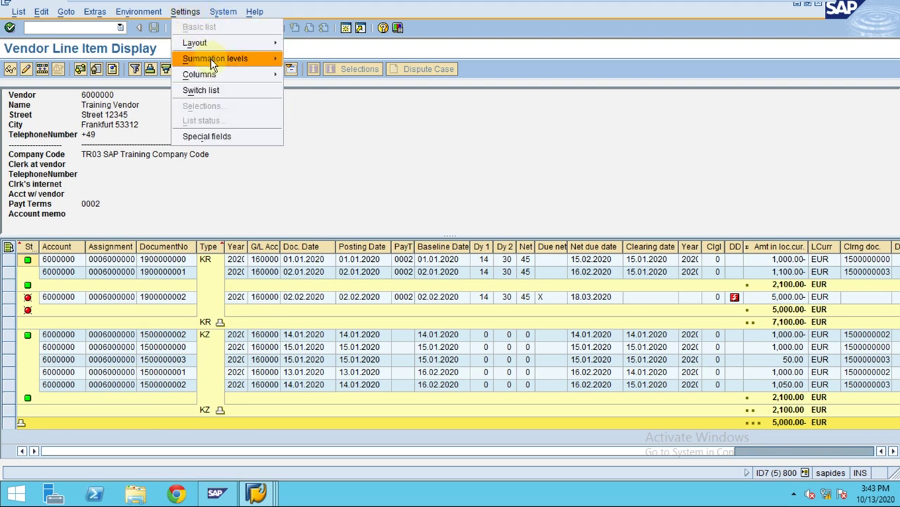
{"action": "mouse_move", "coordinate": [210, 58]}
{"action": "left_click", "coordinate": [285, 384]}
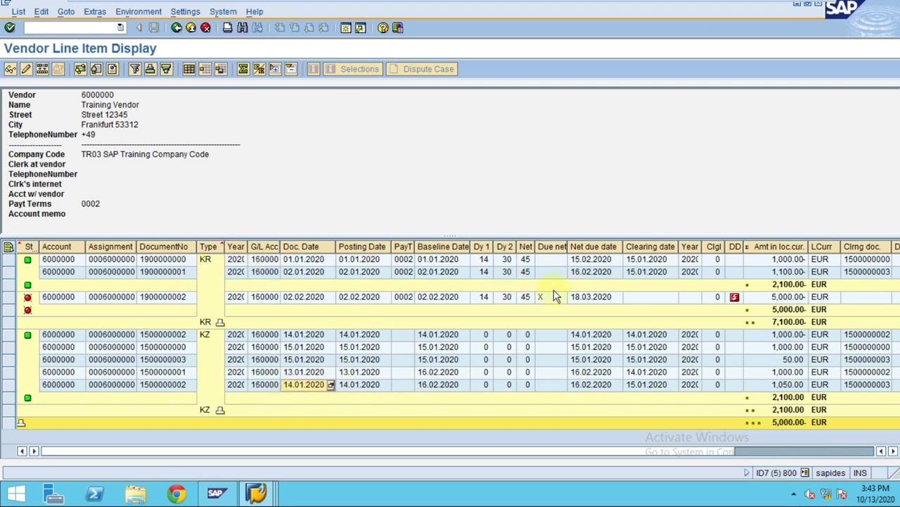
{"action": "left_click", "coordinate": [186, 12]}
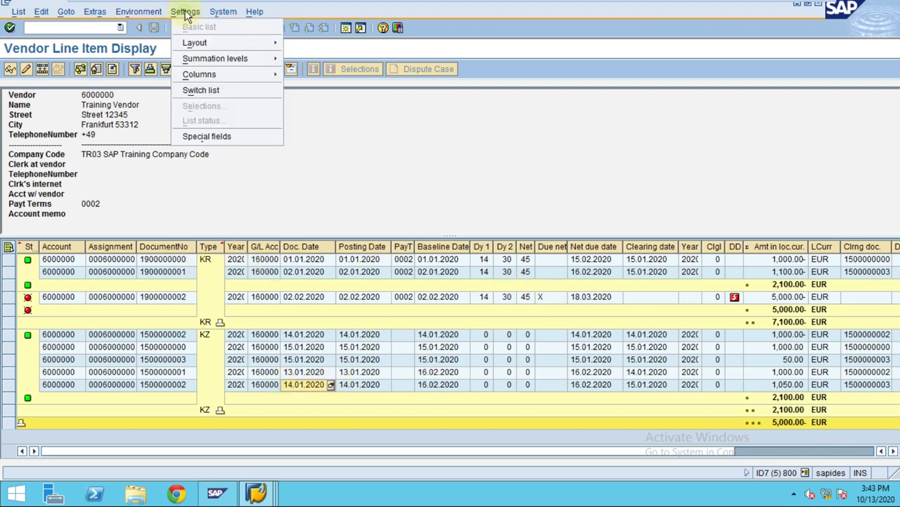
{"action": "mouse_move", "coordinate": [192, 57]}
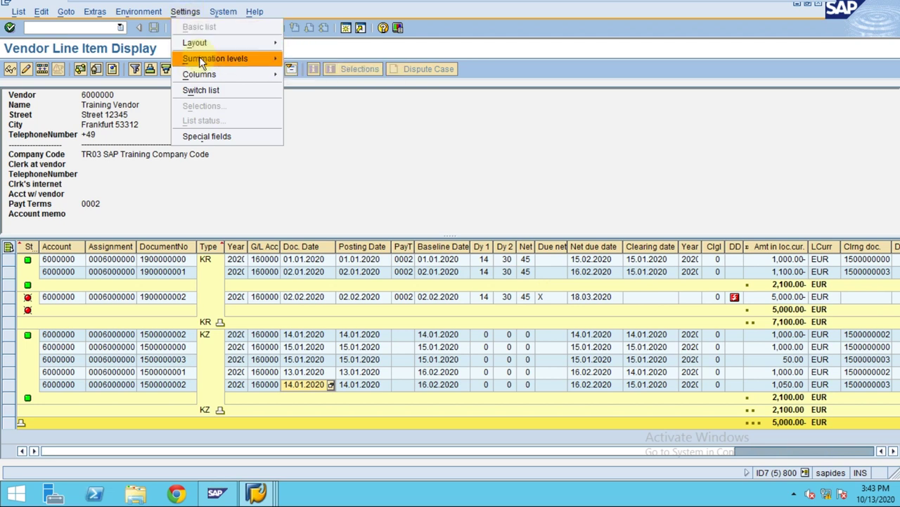
{"action": "mouse_move", "coordinate": [256, 59]}
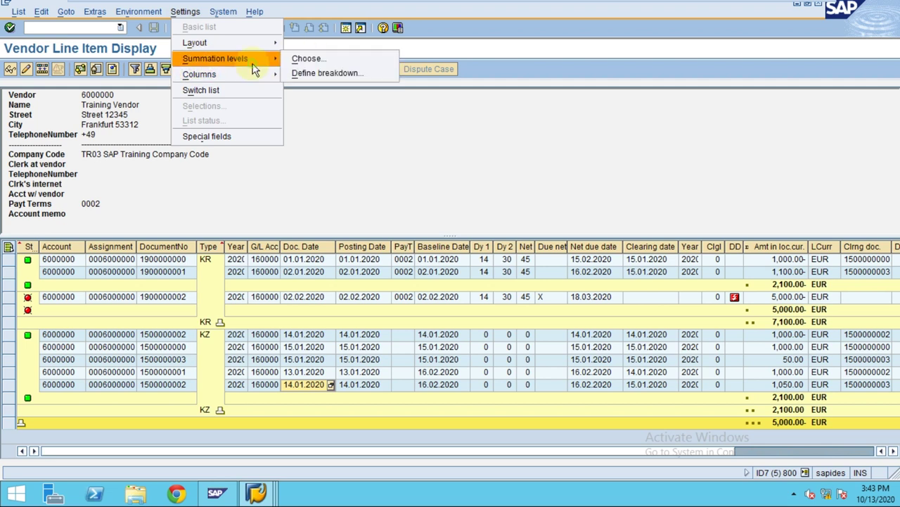
{"action": "left_click", "coordinate": [314, 72]}
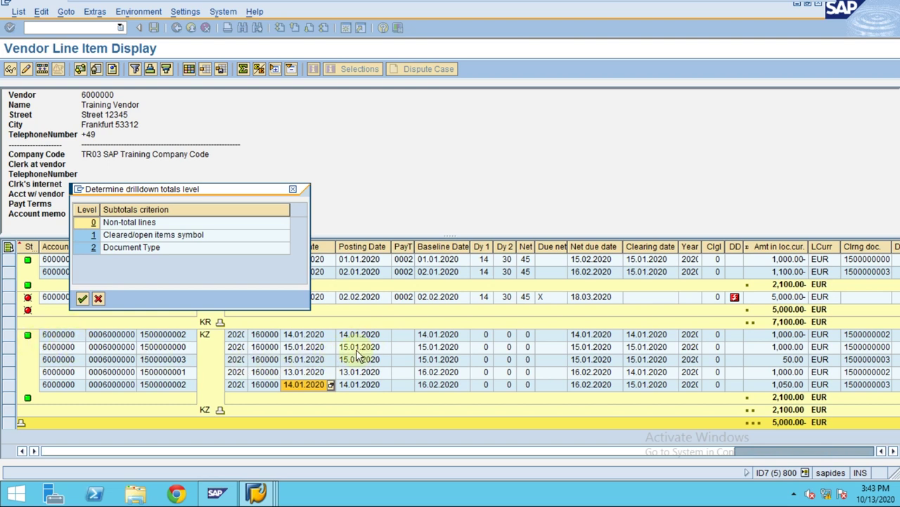
{"action": "left_click", "coordinate": [127, 235]}
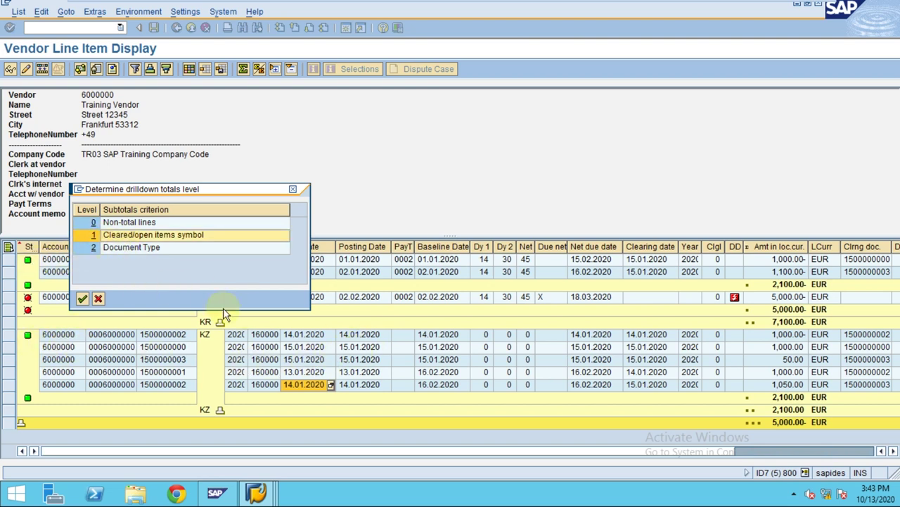
{"action": "left_click_drag", "start_coordinate": [226, 197], "coordinate": [575, 140]}
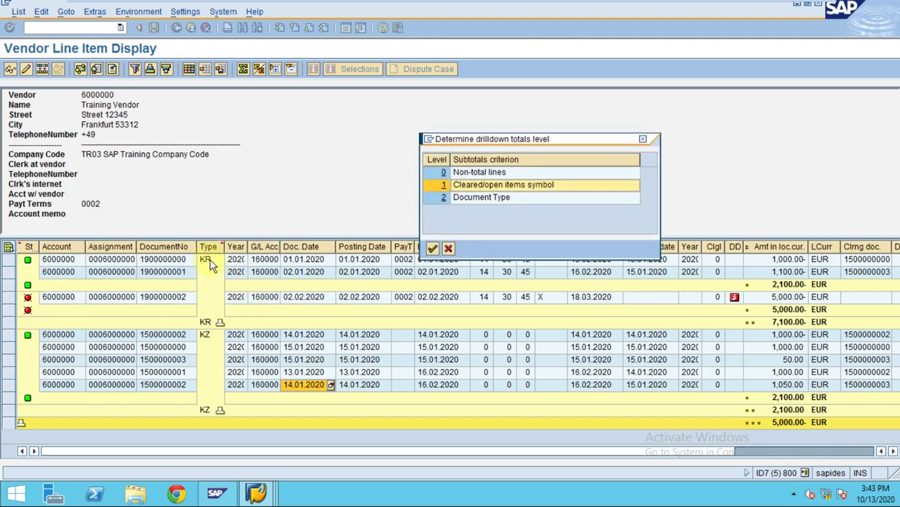
{"action": "left_click", "coordinate": [492, 195]}
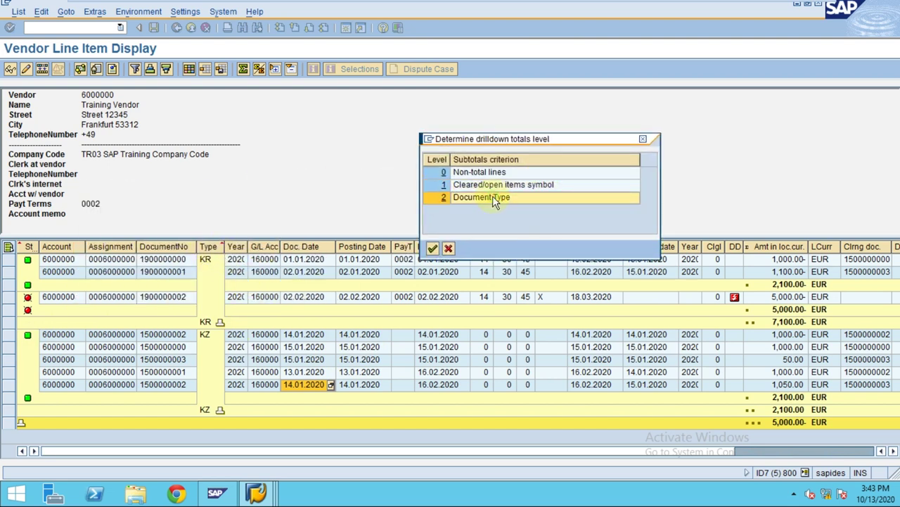
{"action": "left_click", "coordinate": [488, 186]}
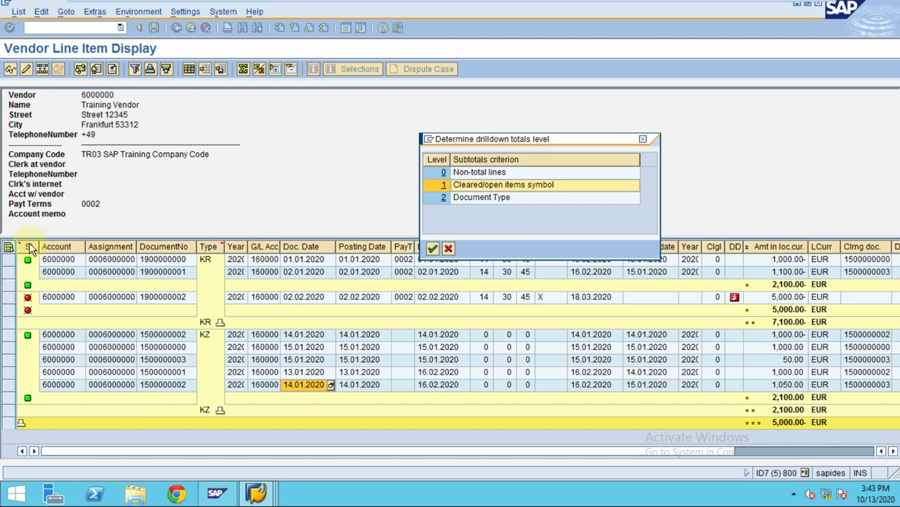
{"action": "left_click", "coordinate": [495, 176]}
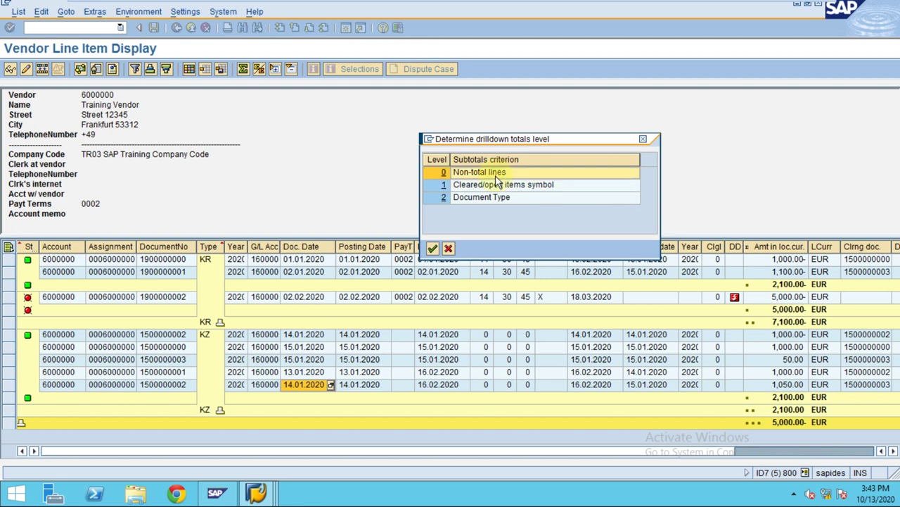
{"action": "double_click", "coordinate": [444, 186]}
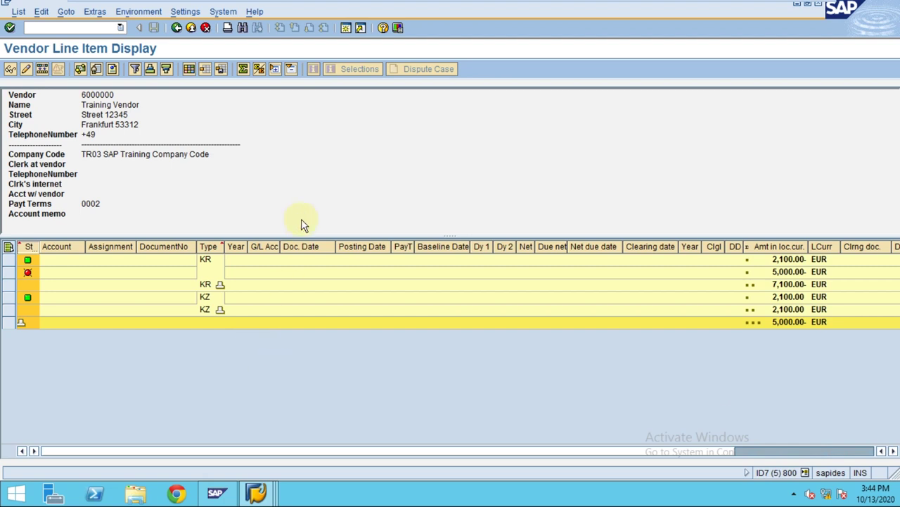
{"action": "mouse_move", "coordinate": [415, 3]}
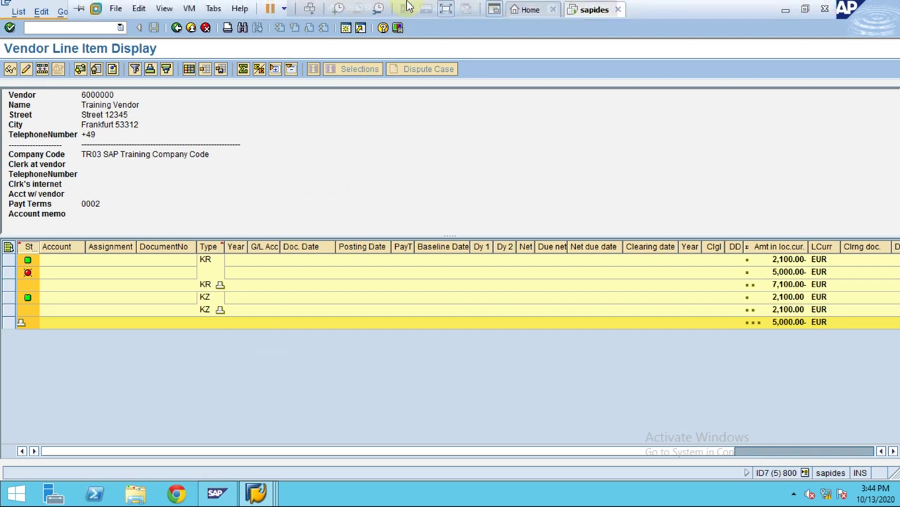